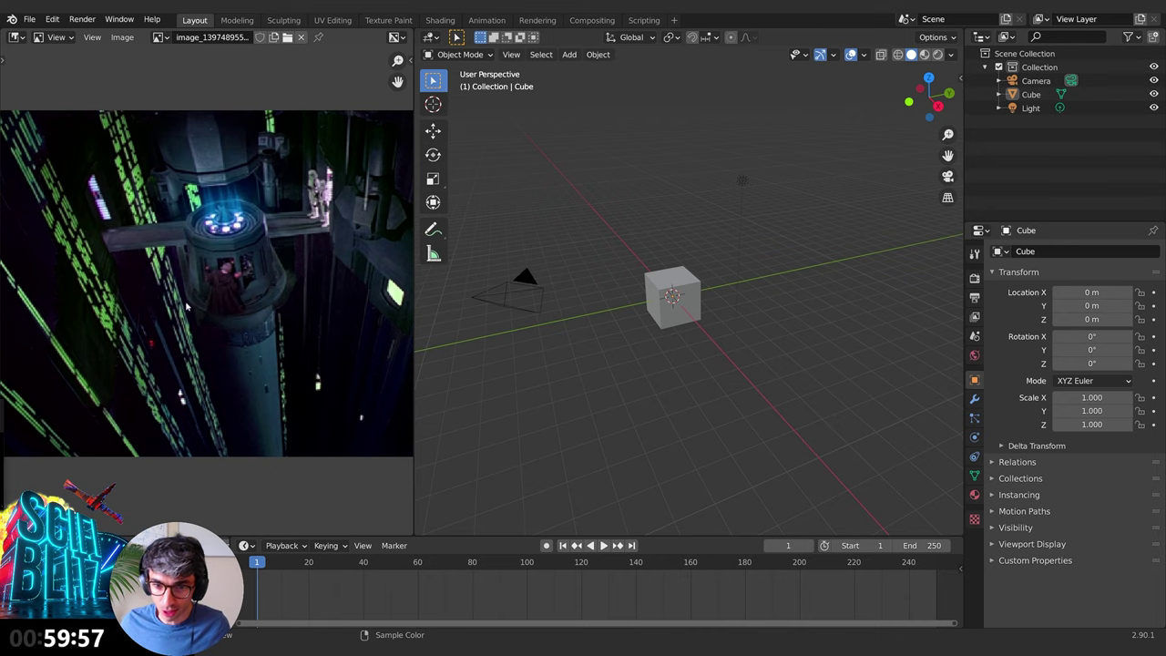
Step: Add a cylinder mesh to the empty scene
{"action": "key", "text": "shift+a"}
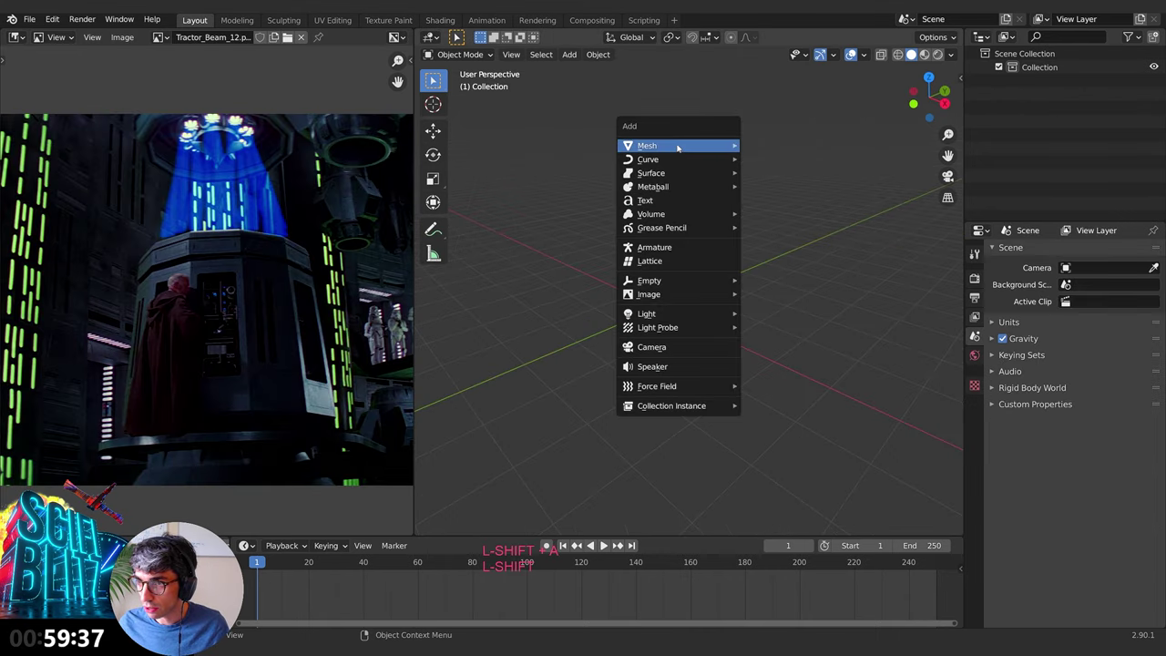
{"action": "mouse_move", "coordinate": [678, 148]}
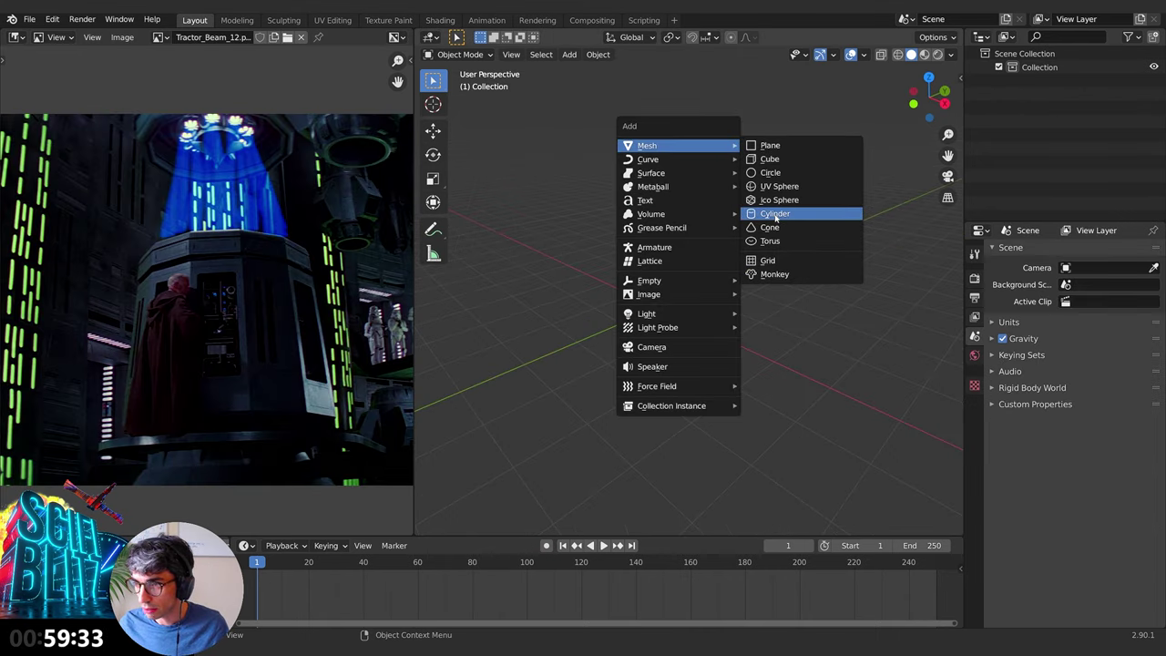
{"action": "left_click", "coordinate": [760, 219]}
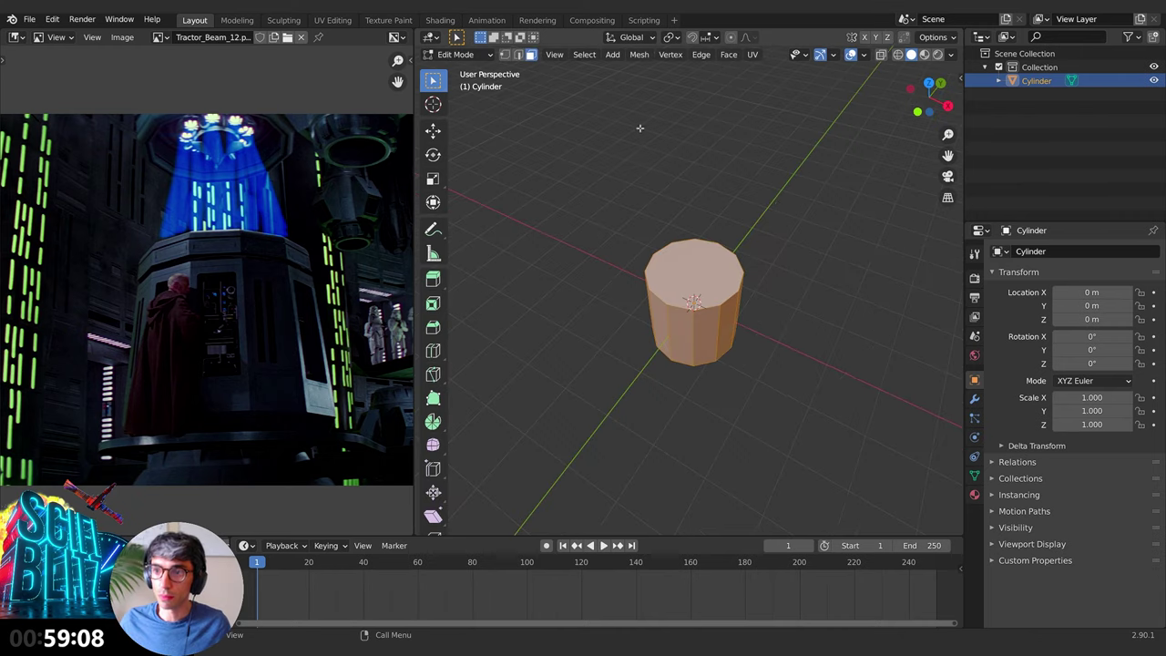
Step: Delete the cylinder's top and bottom cap faces to leave an open tube
{"action": "left_click", "coordinate": [753, 256]}
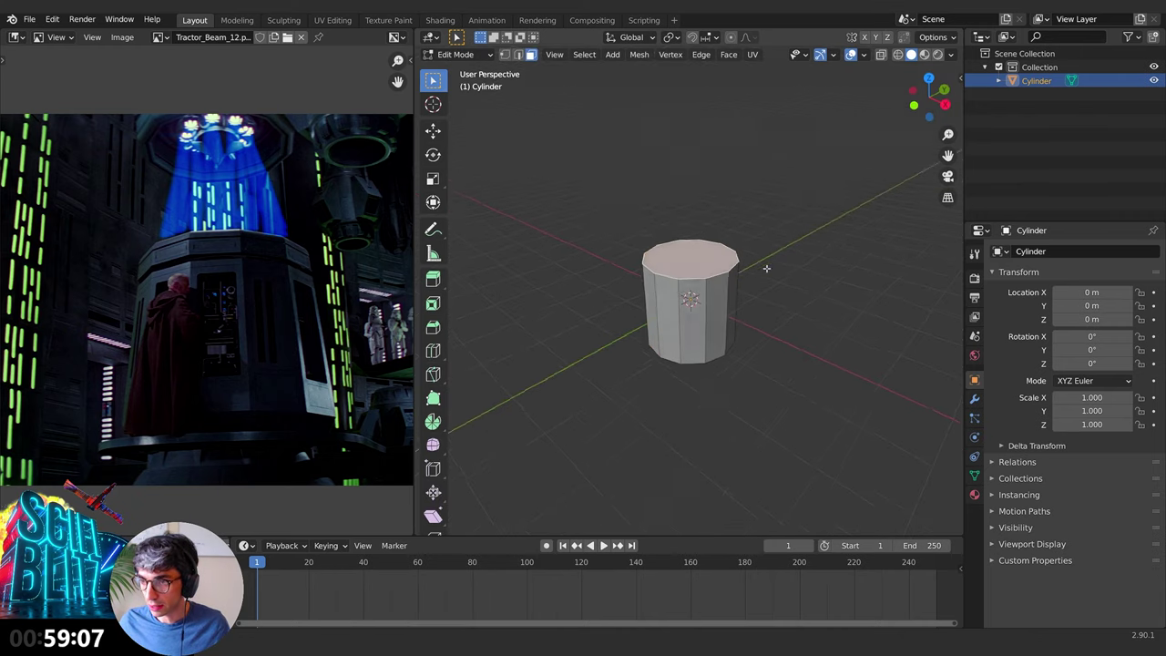
{"action": "middle_click_drag", "start_coordinate": [763, 262], "coordinate": [733, 213]}
{"action": "left_click", "coordinate": [687, 329]}
{"action": "middle_click_drag", "start_coordinate": [687, 328], "coordinate": [771, 302]}
{"action": "key", "text": "x"}
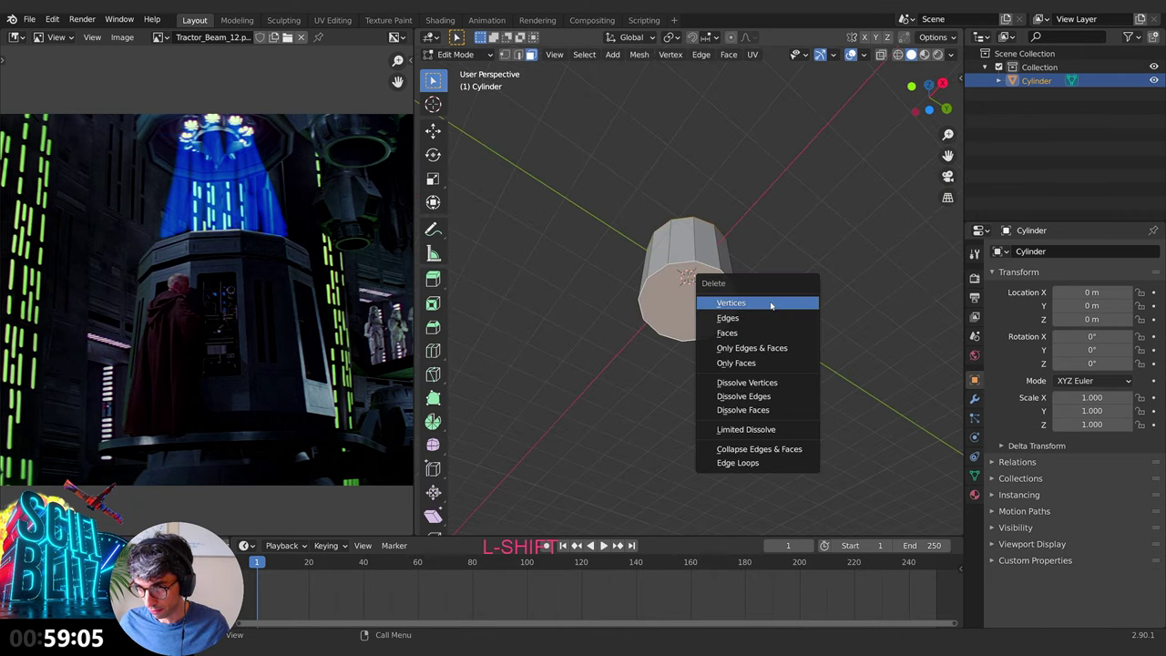
Step: Taper the cylinder by scaling its top edge loop to about 0.638, and slide the loop along the side edges
{"action": "key", "text": "s"}
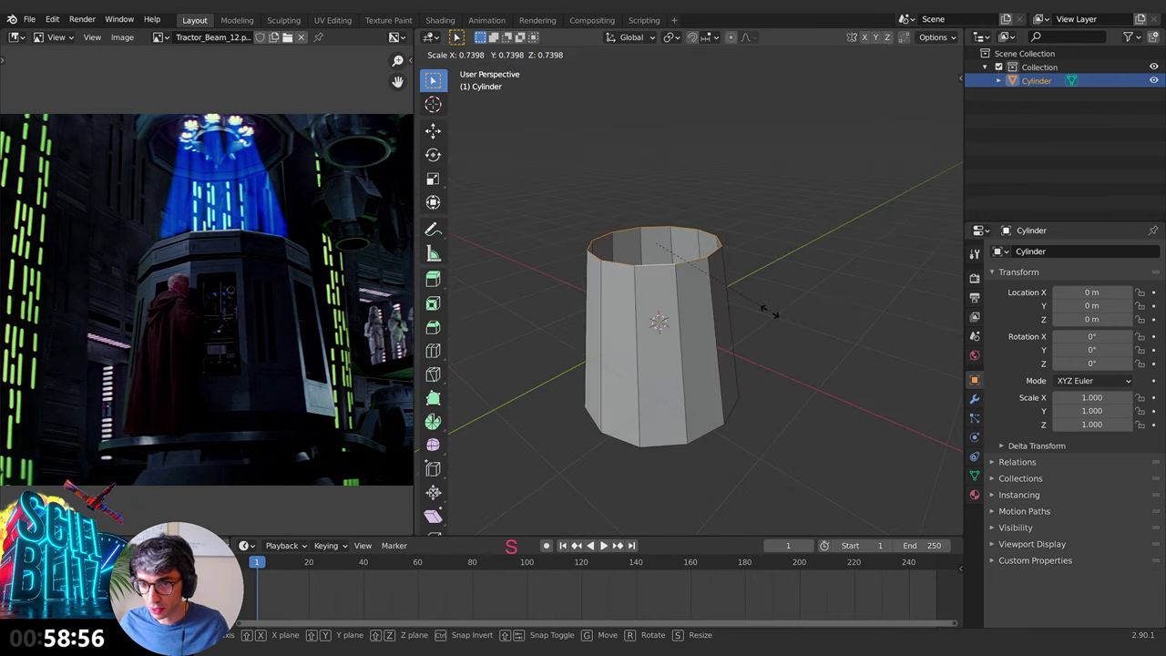
{"action": "left_click", "coordinate": [749, 314]}
{"action": "middle_click_drag", "start_coordinate": [749, 314], "coordinate": [749, 268]}
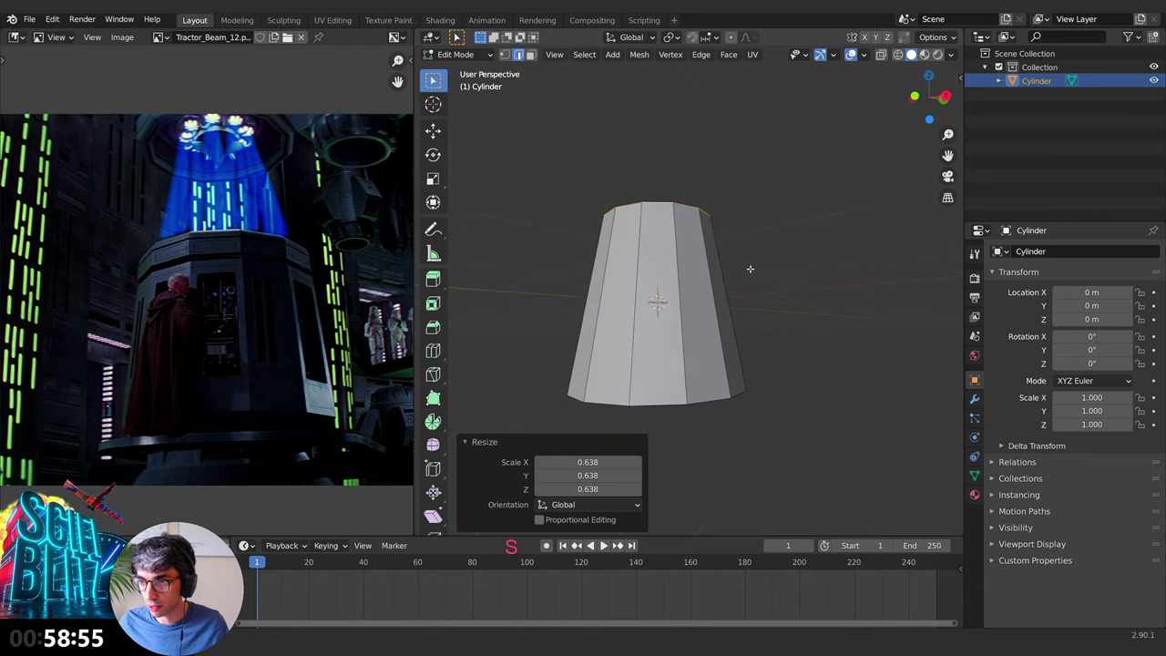
{"action": "key", "text": "g"}
{"action": "key", "text": "g"}
{"action": "left_click", "coordinate": [752, 305]}
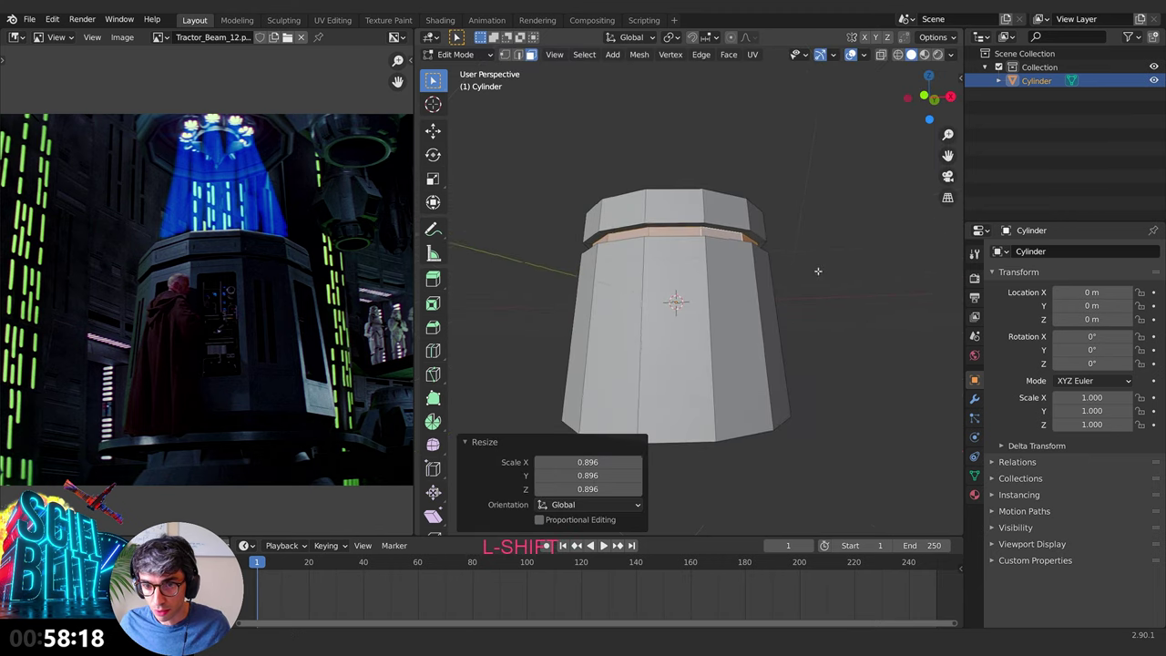
Step: Inset the side faces of the lower body one by one to form panel frames
{"action": "middle_click_drag", "start_coordinate": [817, 267], "coordinate": [800, 301], "text": "shift"}
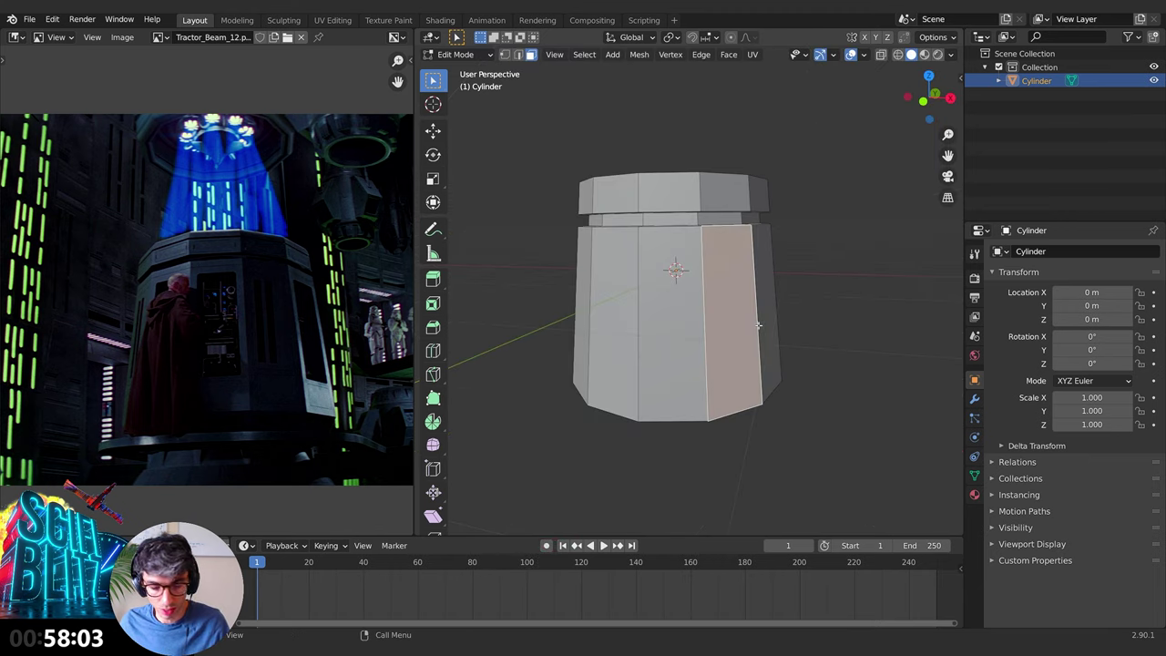
{"action": "key", "text": "i"}
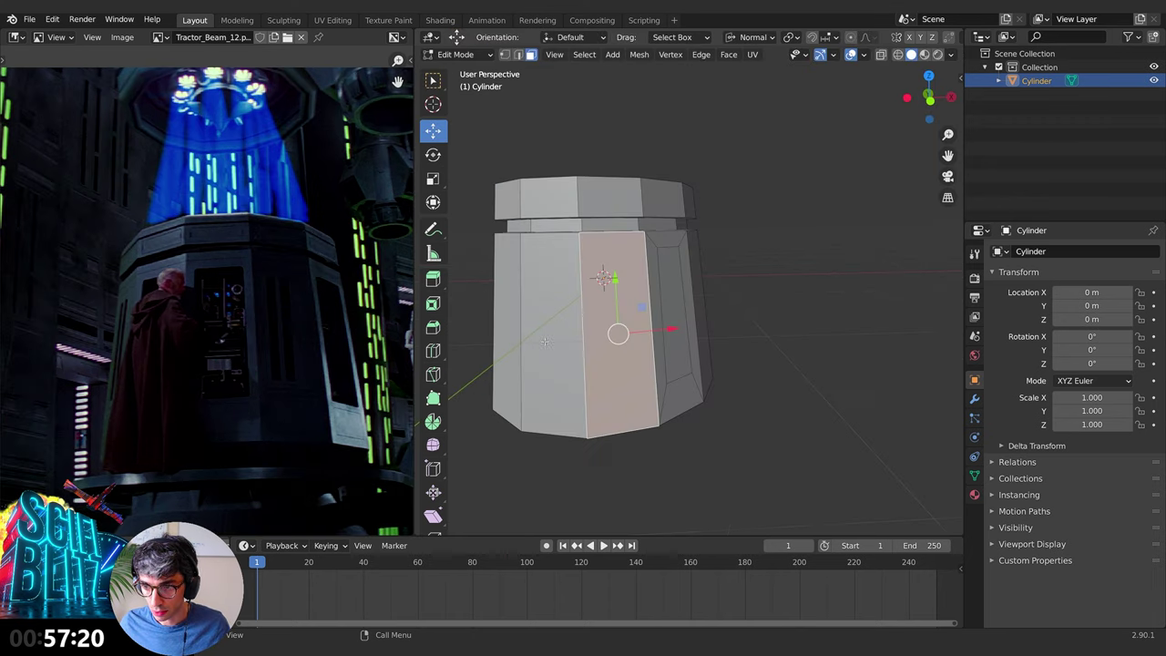
{"action": "middle_click_drag", "start_coordinate": [545, 342], "coordinate": [593, 346]}
{"action": "key", "text": "i"}
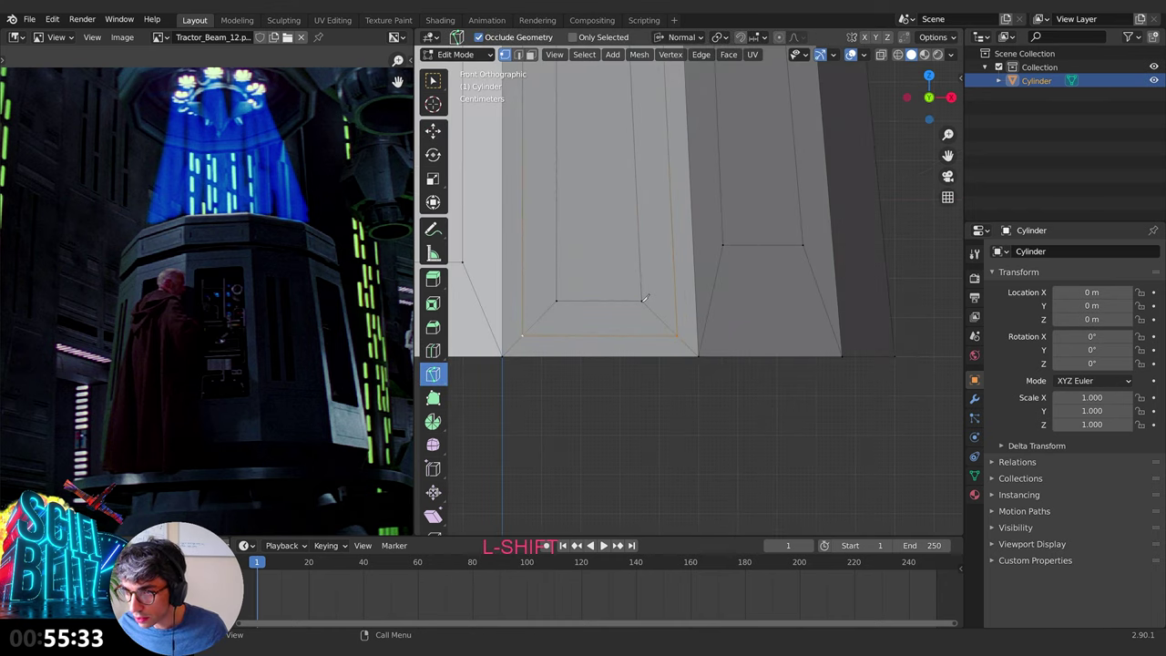
Step: Knife-cut the front panel from the inner rectangle's lower corners across to the surrounding frame edges
{"action": "key", "text": "shift"}
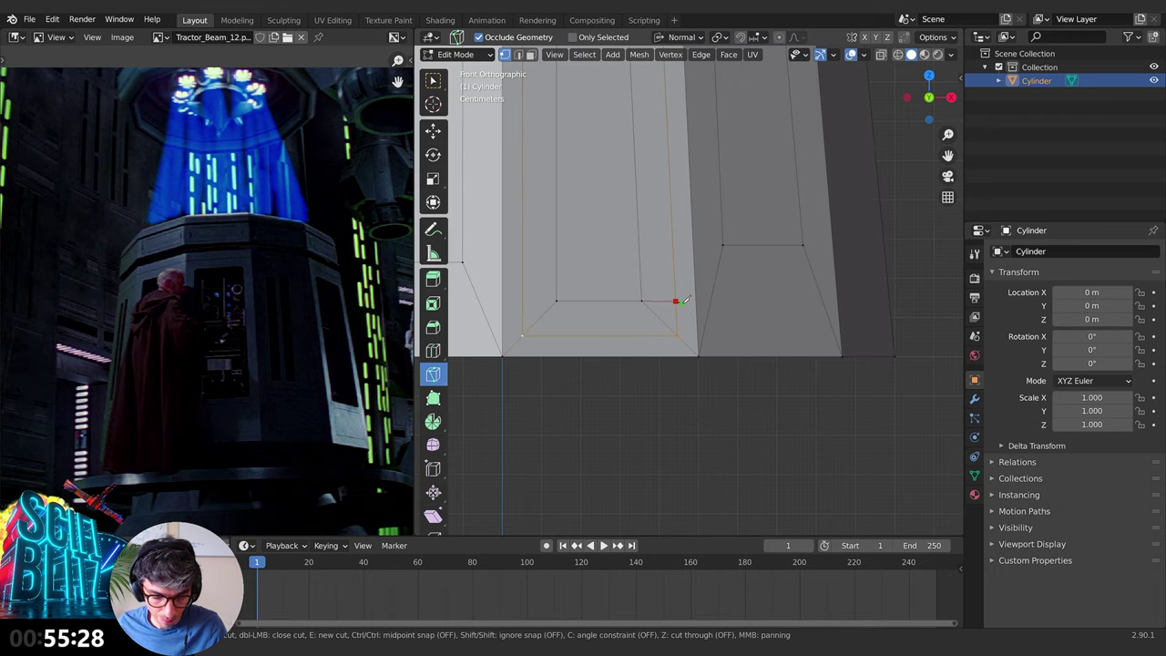
{"action": "key", "text": "Return"}
{"action": "key", "text": "k"}
{"action": "left_click", "coordinate": [556, 299]}
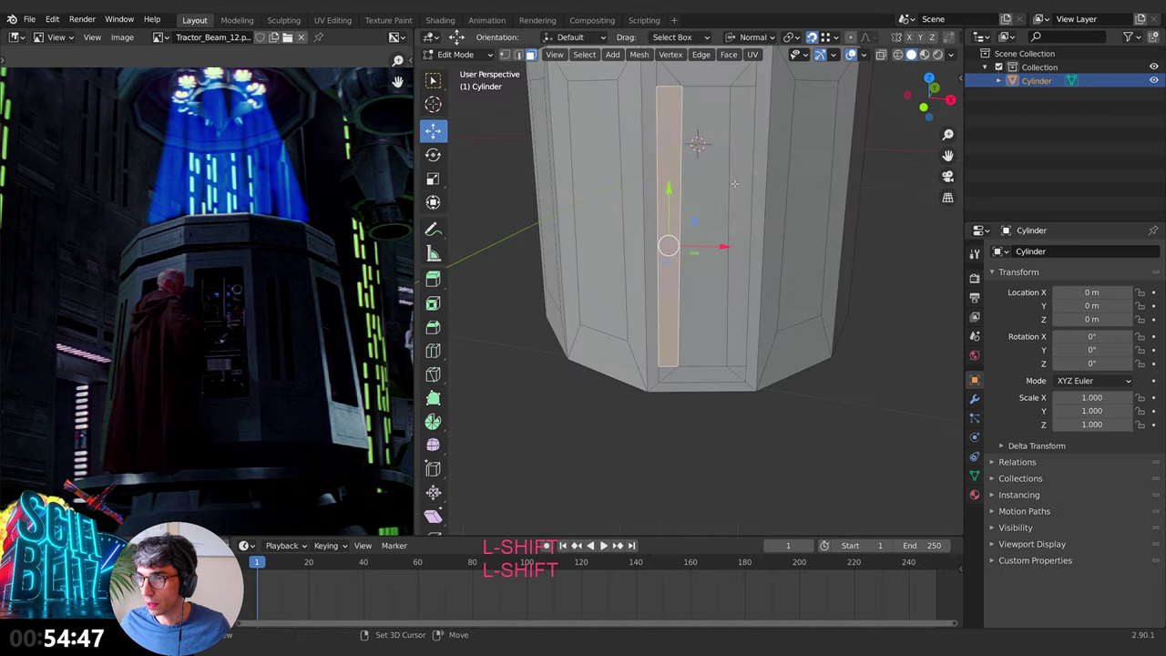
Step: Extrude the two narrow vertical strips of the front panel inward as slots
{"action": "left_click", "coordinate": [734, 227], "text": "shift"}
{"action": "middle_click_drag", "start_coordinate": [734, 228], "coordinate": [851, 315]}
{"action": "key", "text": "e"}
{"action": "key", "text": "Escape"}
{"action": "key", "text": "e"}
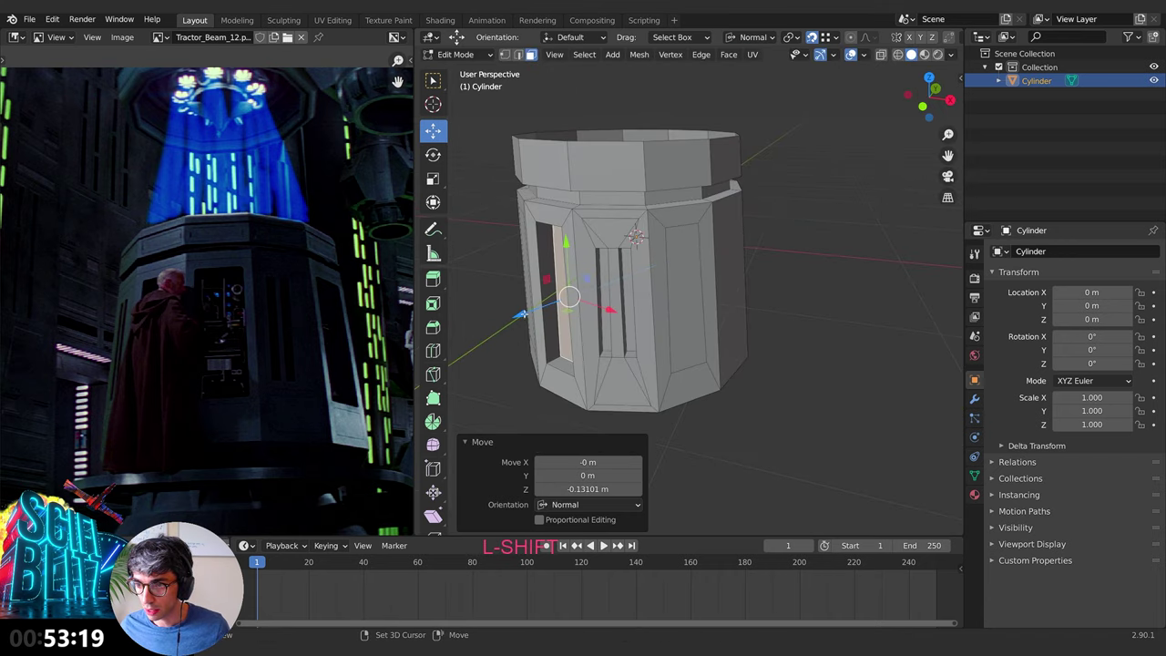
Step: Extrude the inset face of the far-left side panel and recess it about 0.109 m along its normal
{"action": "key", "text": "Tab"}
{"action": "middle_click_drag", "start_coordinate": [606, 326], "coordinate": [529, 284]}
{"action": "key", "text": "e"}
{"action": "key", "text": "Escape"}
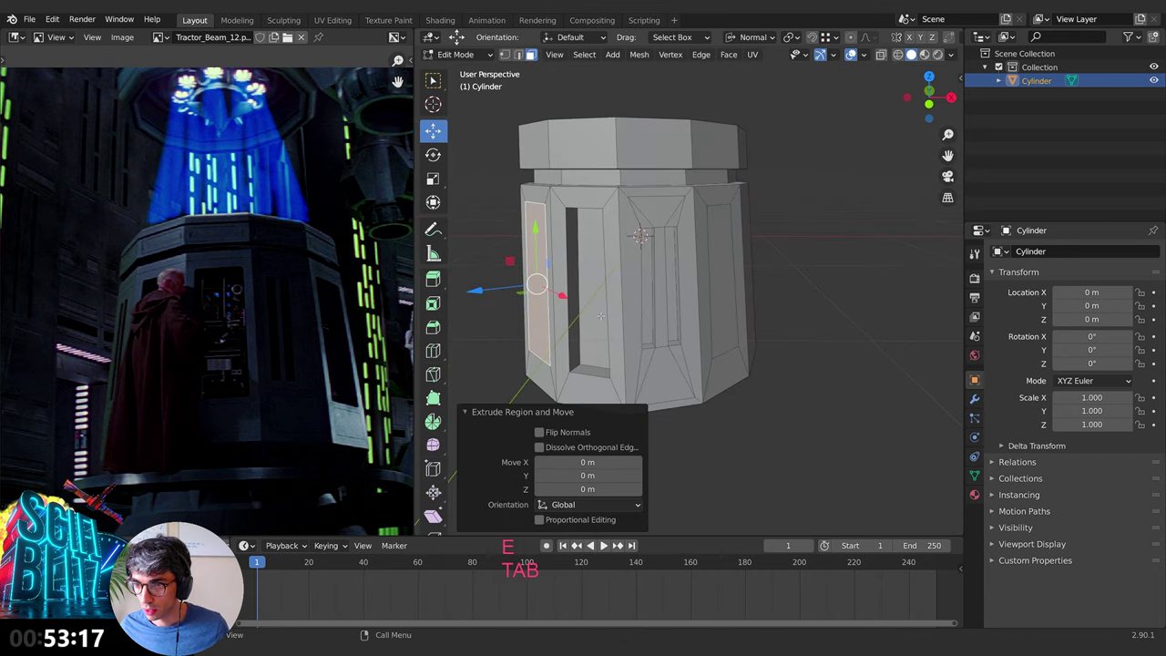
{"action": "key", "text": "e"}
{"action": "left_click_drag", "start_coordinate": [499, 287], "coordinate": [508, 288]}
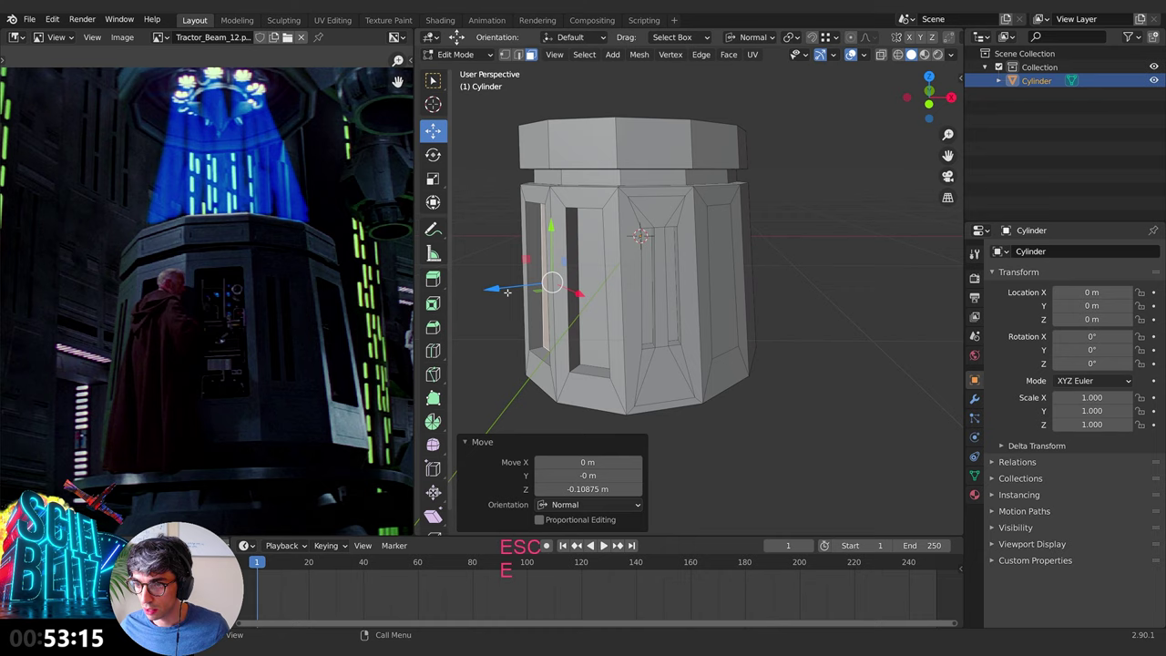
Step: Extrude the inset face of the side panel to the right of the slotted panel inward as a recess
{"action": "left_click", "coordinate": [721, 312]}
{"action": "key", "text": "e"}
{"action": "key", "text": "Escape"}
{"action": "key", "text": "e"}
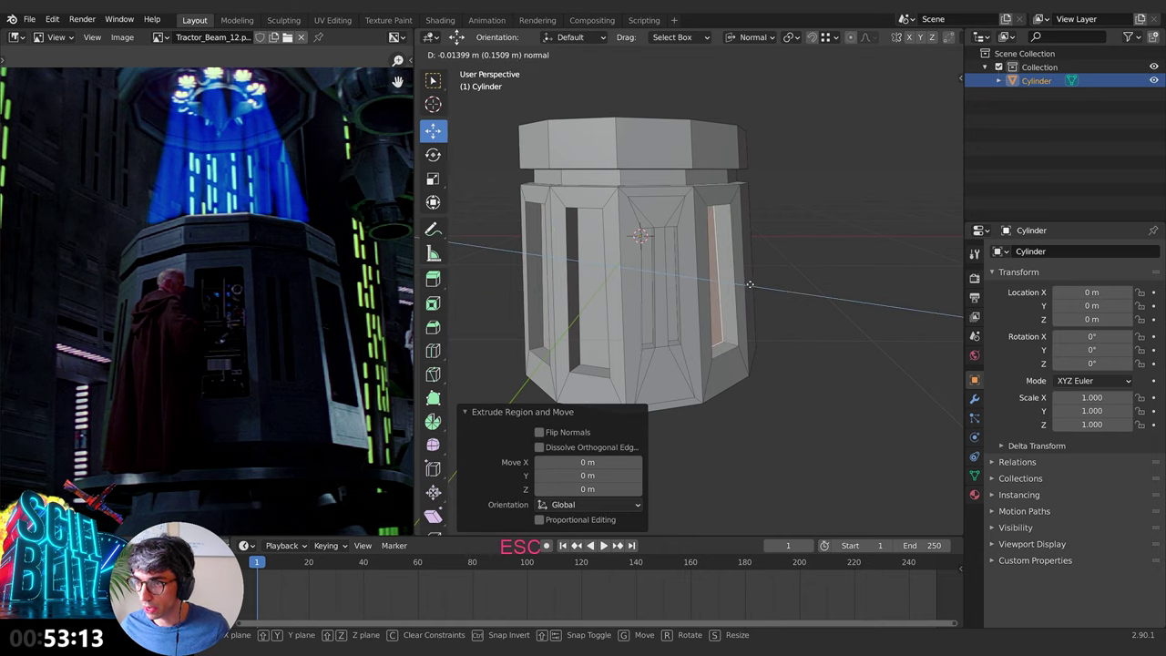
{"action": "key", "text": "Escape"}
{"action": "middle_click_drag", "start_coordinate": [749, 284], "coordinate": [778, 344]}
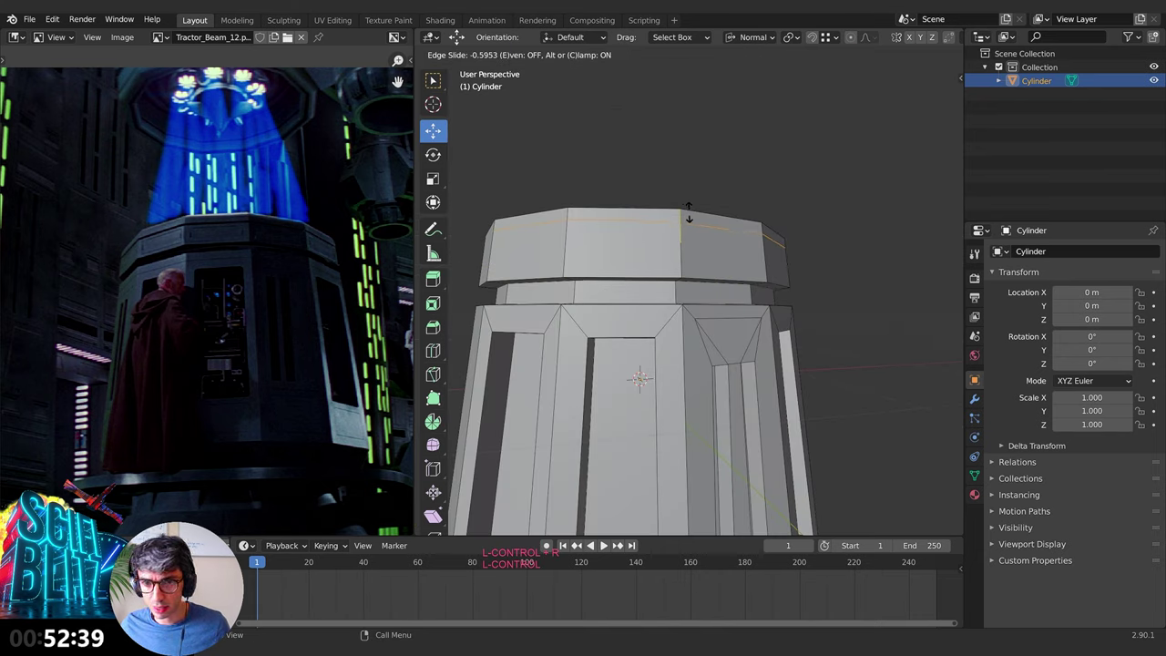
Step: Add one loop cut near the upper edge of the top band at a slide factor of about -0.54, and bevel it
{"action": "left_click", "coordinate": [689, 219]}
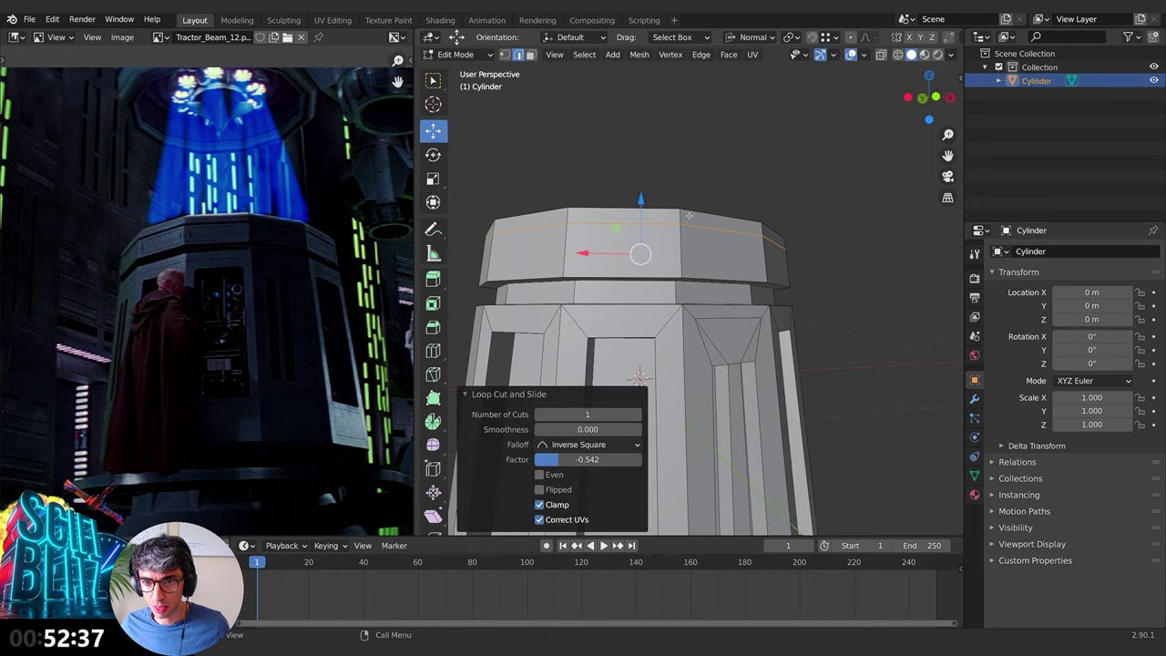
{"action": "key", "text": "ctrl+v"}
{"action": "key", "text": "Escape"}
{"action": "key", "text": "ctrl+b"}
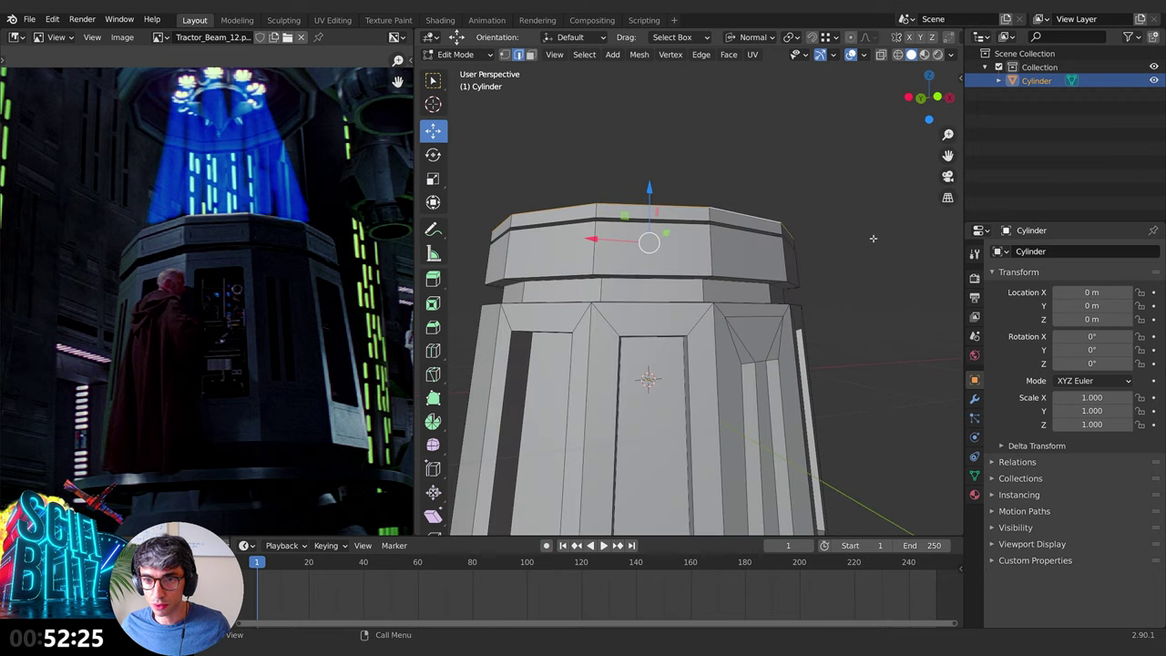
Step: Extrude the band's top edge loop, scale it inward and shift it along Z to form a sloped rim
{"action": "key", "text": "e"}
{"action": "key", "text": "Escape"}
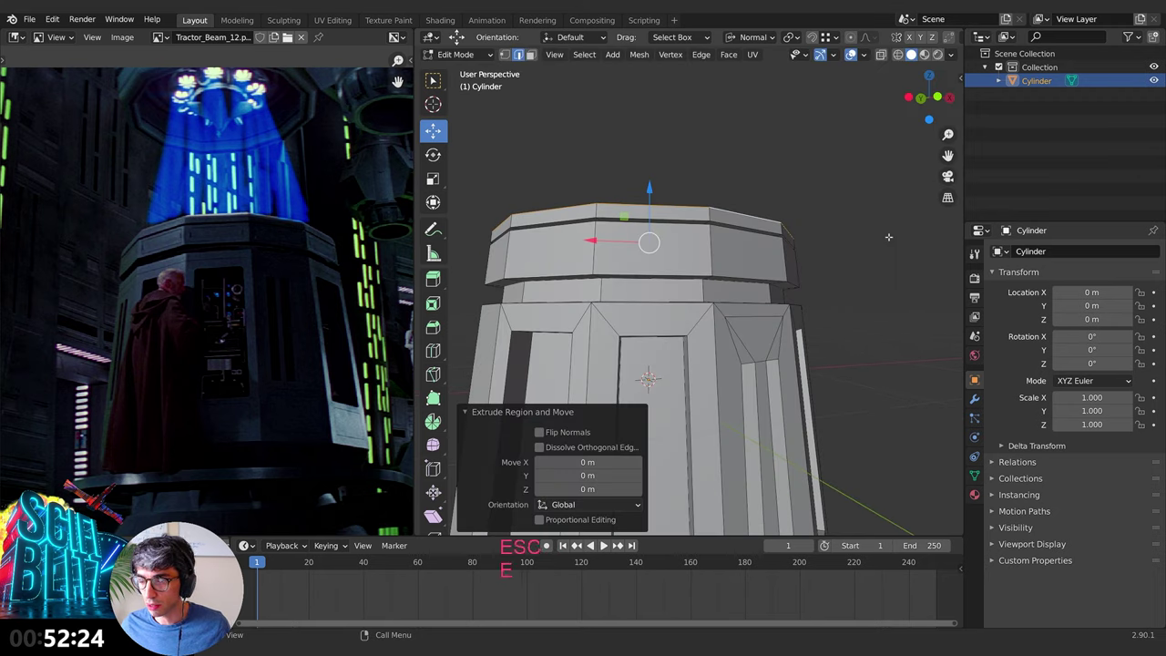
{"action": "key", "text": "s"}
{"action": "left_click", "coordinate": [868, 240]}
{"action": "key", "text": "g"}
{"action": "key", "text": "z"}
{"action": "left_click", "coordinate": [866, 226]}
Step: Switch the reference picture to the high-angle view of the whole tower
{"action": "middle_click_drag", "start_coordinate": [867, 225], "coordinate": [875, 240]}
{"action": "middle_click_drag", "start_coordinate": [790, 255], "coordinate": [799, 241]}
{"action": "left_click", "coordinate": [160, 37]}
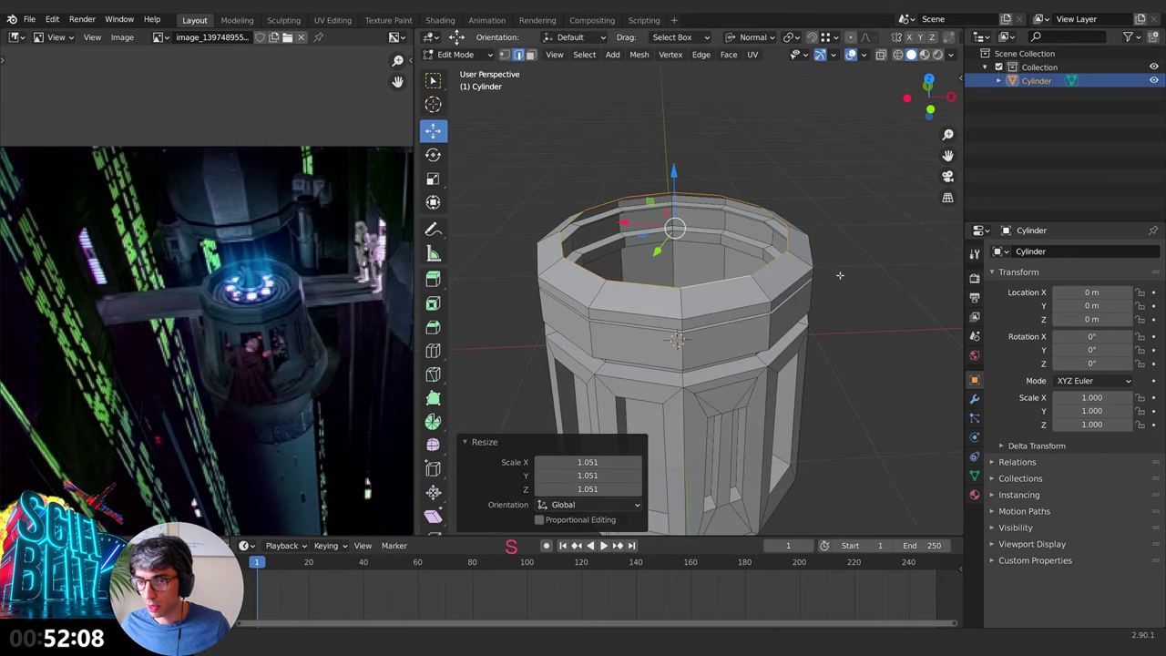
Step: Extrude the rim's inner edge loop and lower it about 0.045 m along its normal Z
{"action": "middle_click_drag", "start_coordinate": [840, 275], "coordinate": [849, 279]}
{"action": "key", "text": "e"}
{"action": "right_click", "coordinate": [849, 278]}
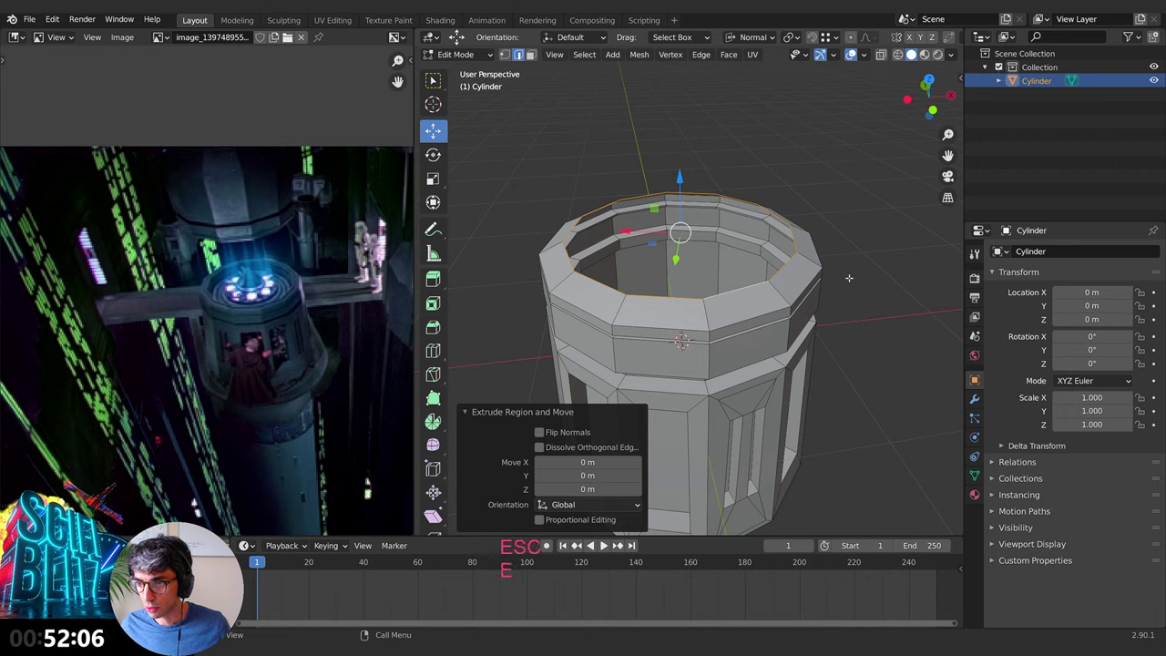
{"action": "key", "text": "g"}
{"action": "key", "text": "z"}
{"action": "key", "text": "z"}
{"action": "left_click", "coordinate": [851, 284]}
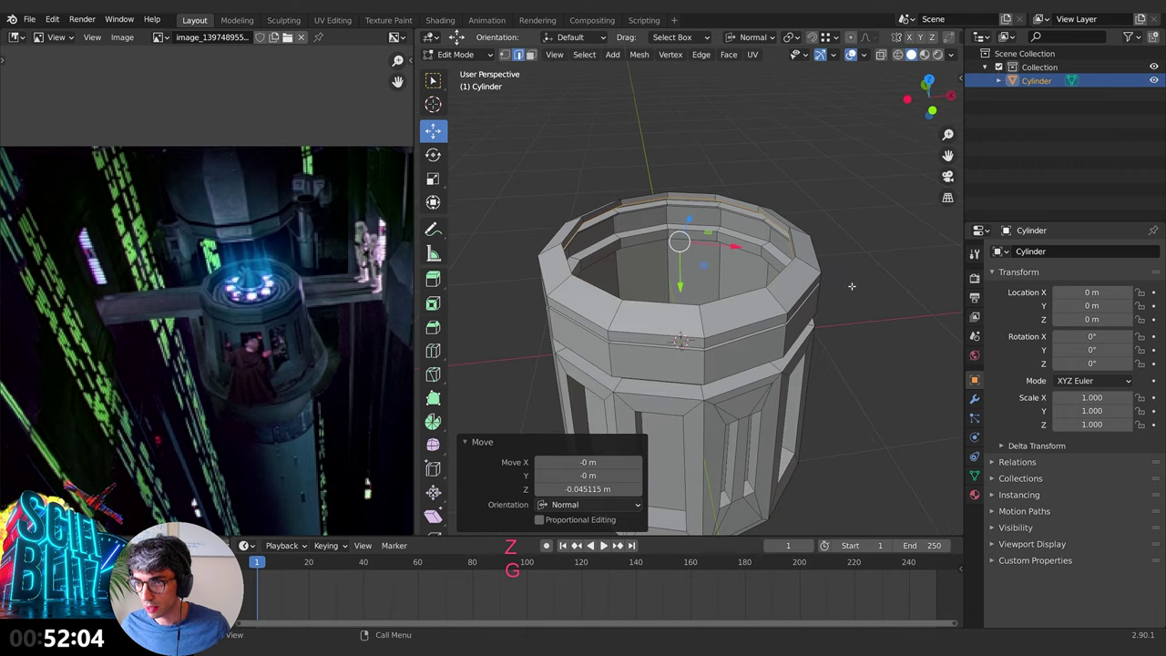
Step: Extrude the inner loop again and raise it about 0.03 m along its normal Z to form a thin step
{"action": "key", "text": "e"}
{"action": "key", "text": "Escape"}
{"action": "key", "text": "s"}
{"action": "key", "text": "Escape"}
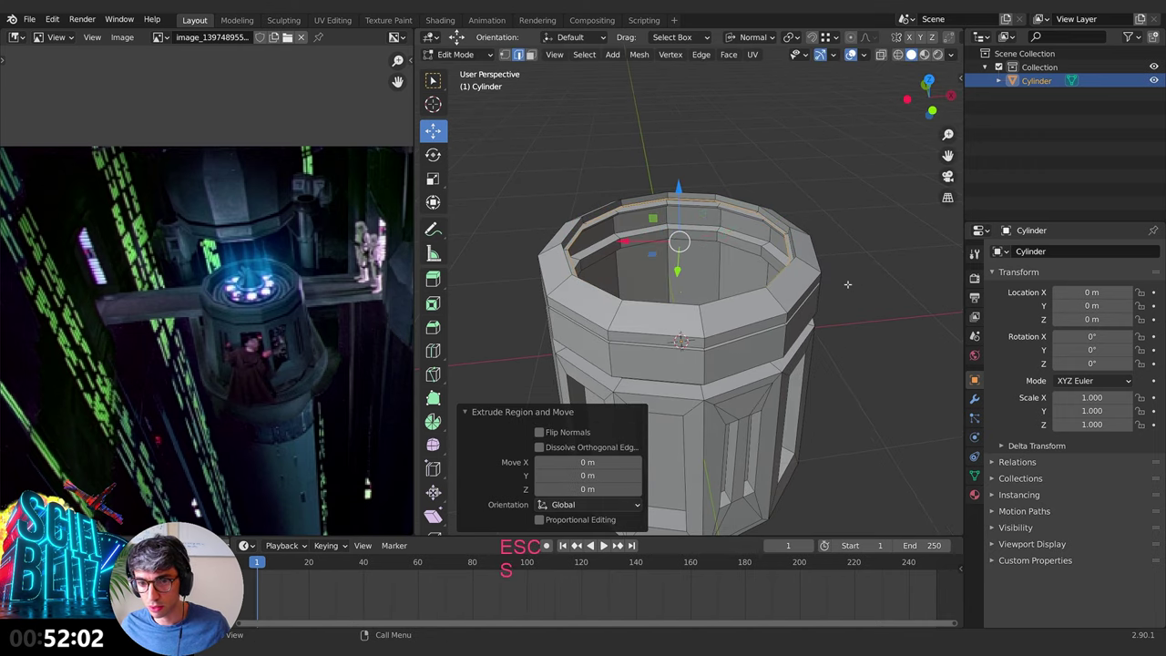
{"action": "key", "text": "s"}
{"action": "key", "text": "Escape"}
{"action": "key", "text": "g"}
{"action": "key", "text": "z"}
{"action": "key", "text": "z"}
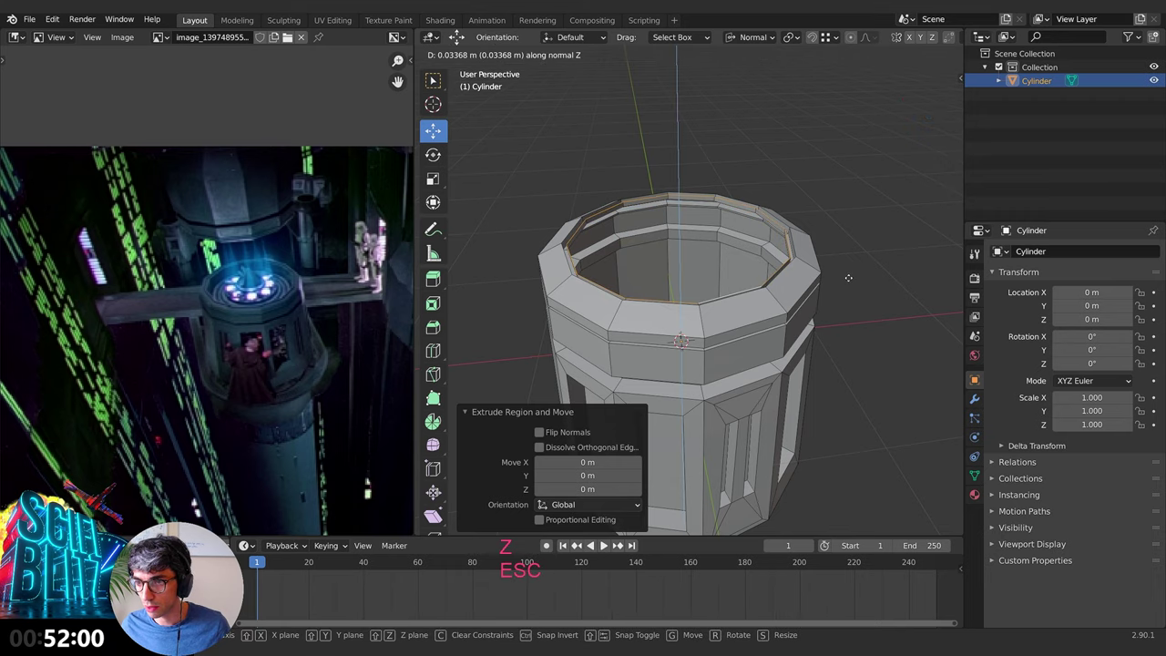
{"action": "left_click", "coordinate": [846, 278]}
Step: Extrude the step's edge loop and scale it inward to make a narrow ledge inside the opening
{"action": "mouse_move", "coordinate": [847, 277]}
{"action": "middle_mouse_down"}
{"action": "mouse_move", "coordinate": [862, 246]}
{"action": "mouse_move", "coordinate": [856, 275]}
{"action": "middle_mouse_up"}
{"action": "key", "text": "e"}
{"action": "key", "text": "Escape"}
{"action": "key", "text": "Escape"}
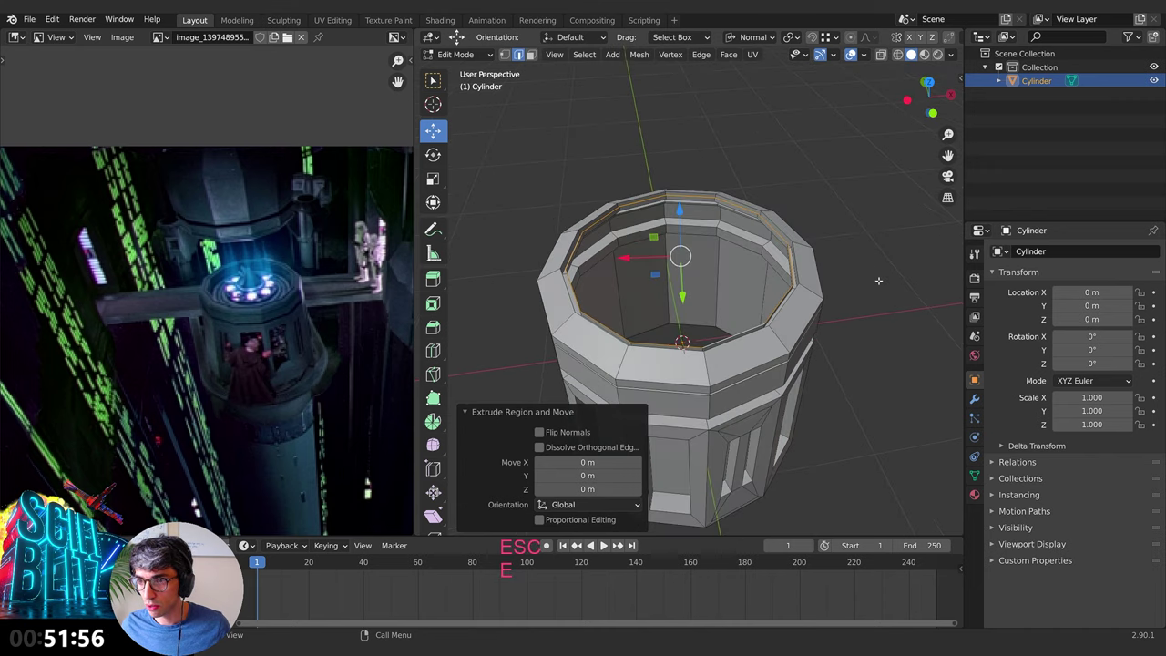
{"action": "key", "text": "s"}
{"action": "left_click", "coordinate": [863, 256]}
Step: Extrude the ledge's inner loop down about 0.128 m along Z and scale it to 0.945
{"action": "key", "text": "e"}
{"action": "key", "text": "Escape"}
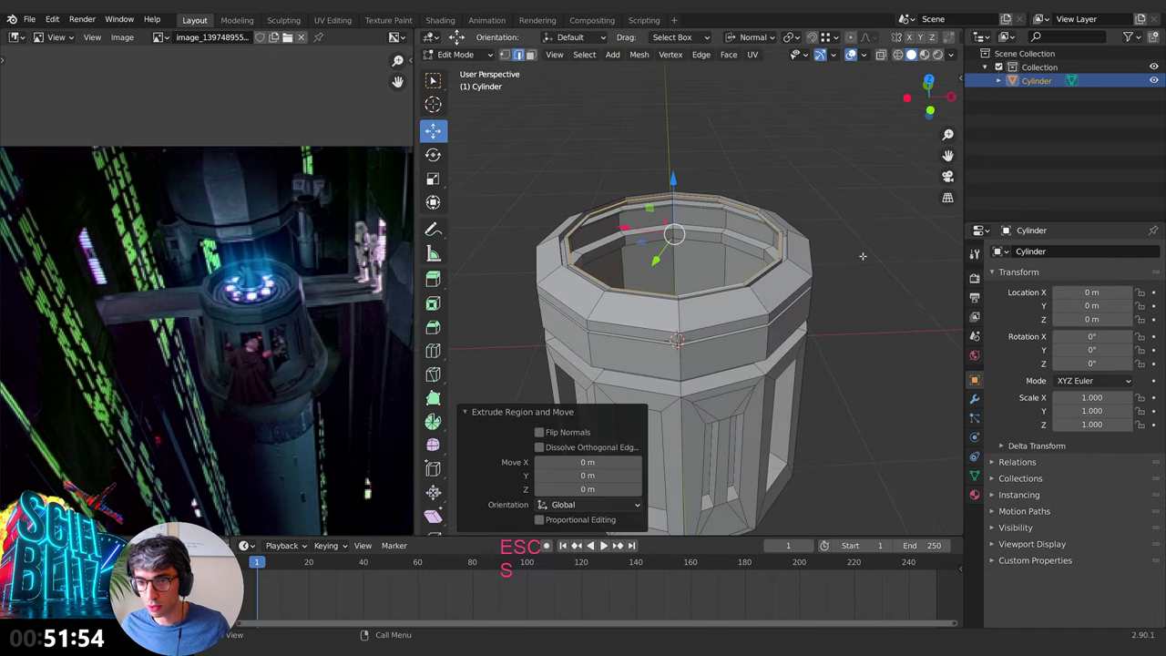
{"action": "key", "text": "g"}
{"action": "key", "text": "z"}
{"action": "left_click", "coordinate": [867, 275]}
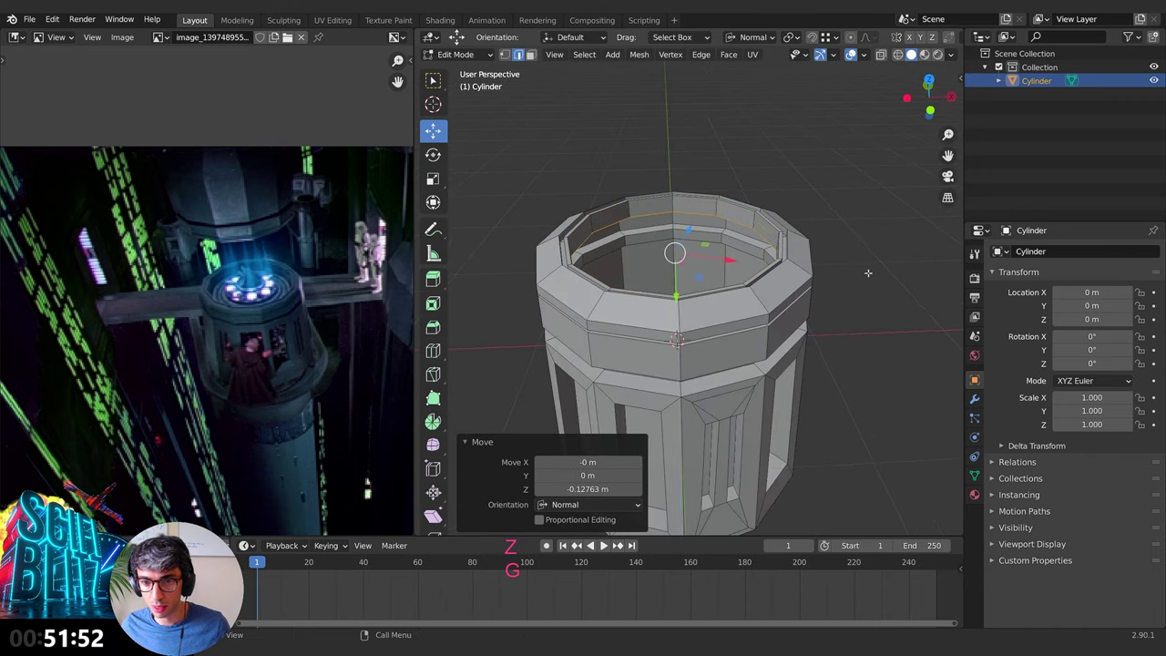
{"action": "key", "text": "s"}
{"action": "left_click", "coordinate": [890, 289]}
Step: Extrude the small central loop of the top surface and raise it about 0.051 m along its normal Z
{"action": "middle_click_drag", "start_coordinate": [890, 289], "coordinate": [900, 284]}
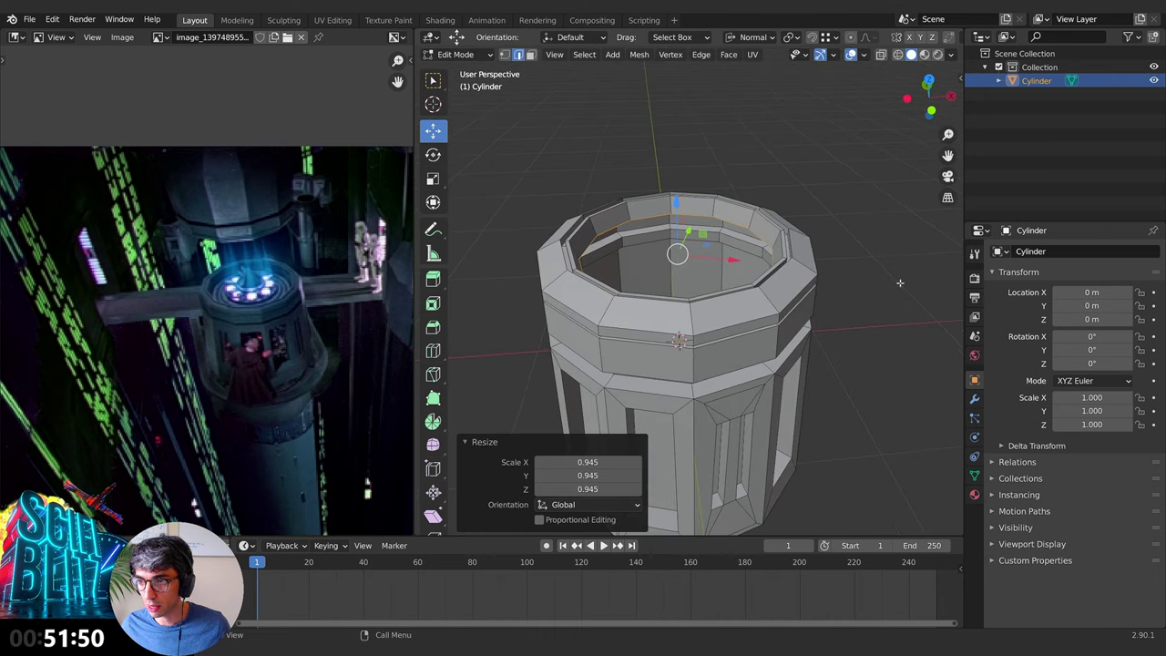
{"action": "key", "text": "e"}
{"action": "key", "text": "Escape"}
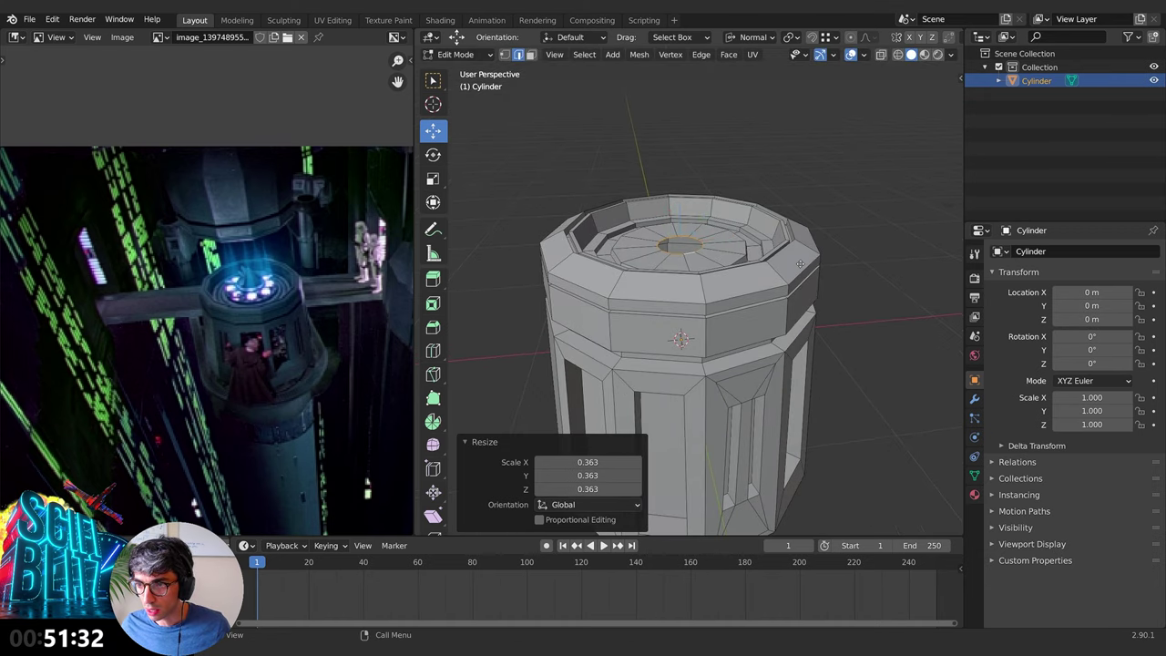
{"action": "key", "text": "e"}
{"action": "left_click", "coordinate": [800, 256]}
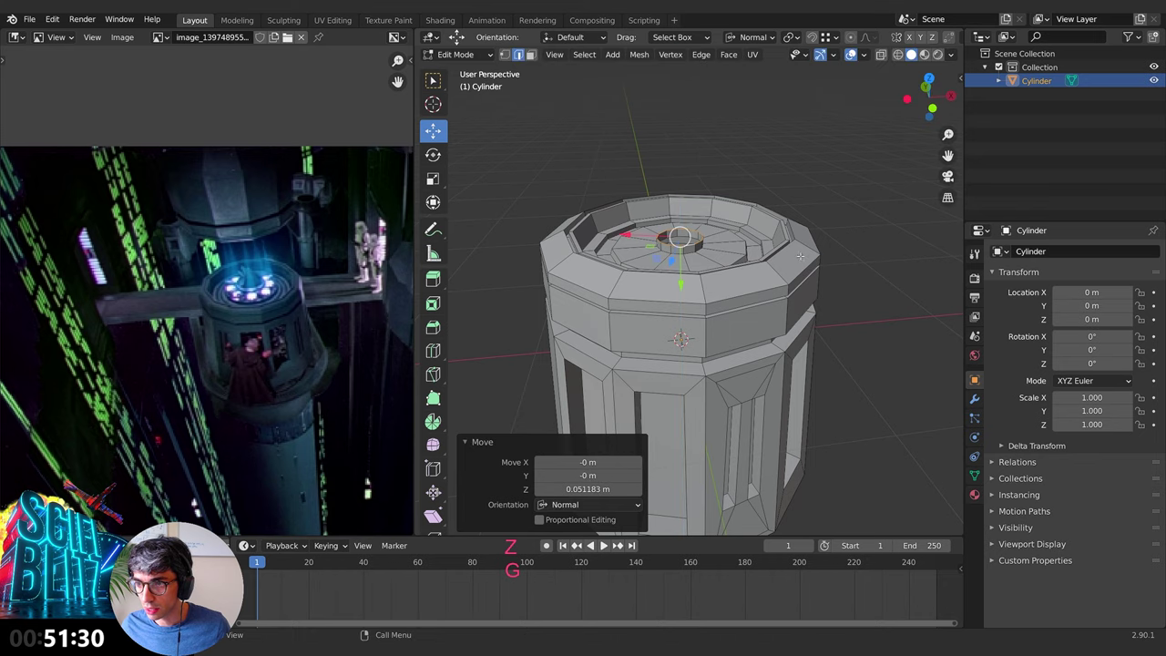
Step: Scale the top loop of the central spike to 0.24, move it along its normal Z and resize it again
{"action": "key", "text": "s"}
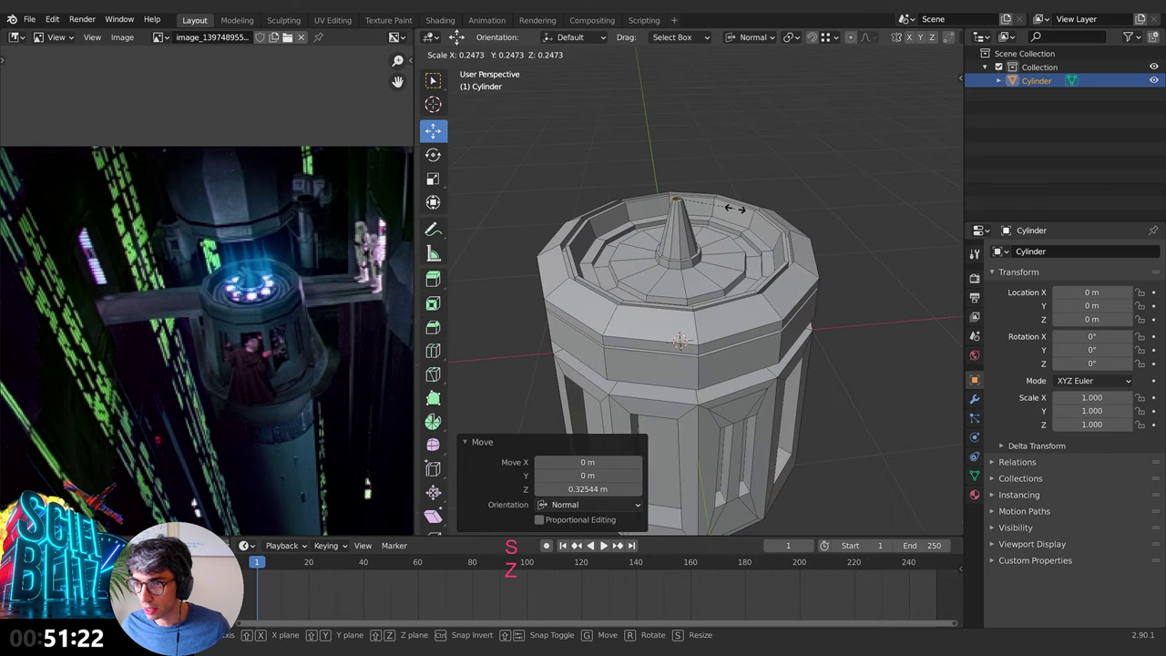
{"action": "left_click", "coordinate": [710, 219]}
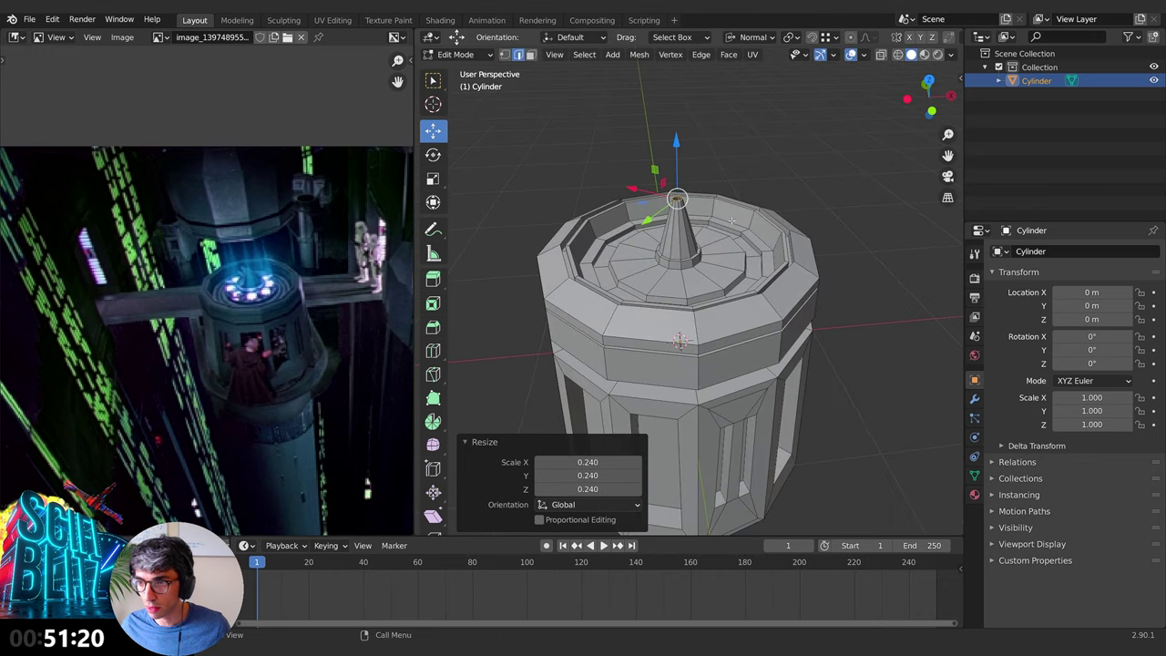
{"action": "key", "text": "g"}
{"action": "key", "text": "z"}
{"action": "key", "text": "z"}
{"action": "left_click", "coordinate": [795, 263]}
{"action": "key", "text": "s"}
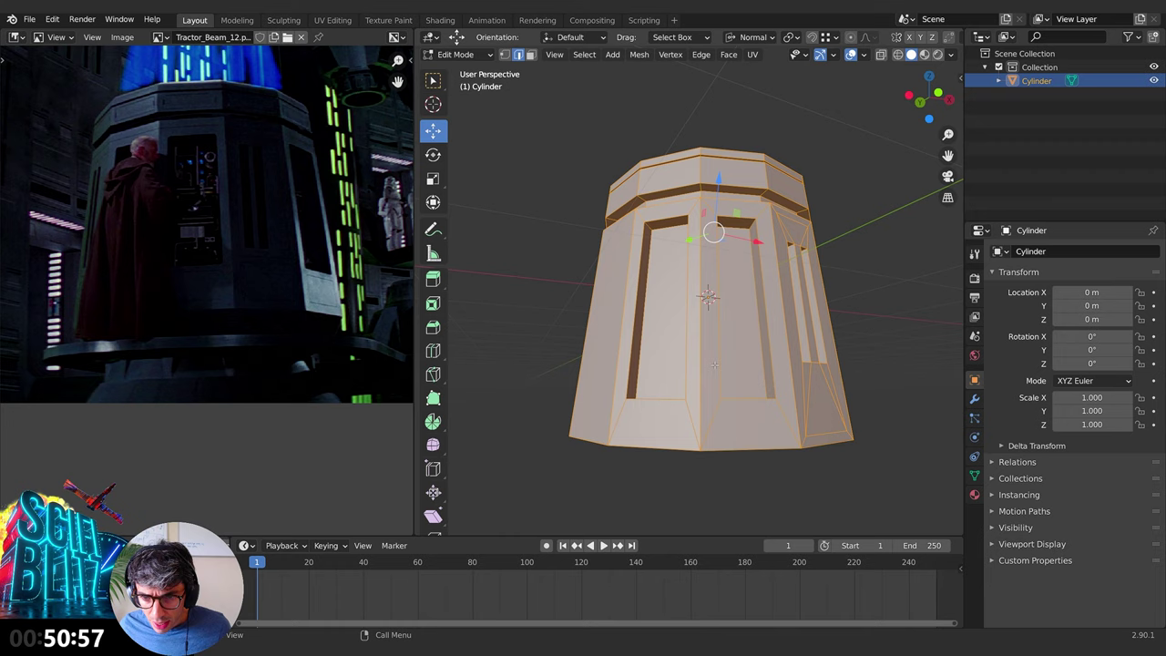
Step: Extrude the open bottom edge loop of the tower in place and scale it inward
{"action": "middle_click_drag", "start_coordinate": [693, 346], "coordinate": [706, 358]}
{"action": "left_click", "coordinate": [741, 244], "text": "alt"}
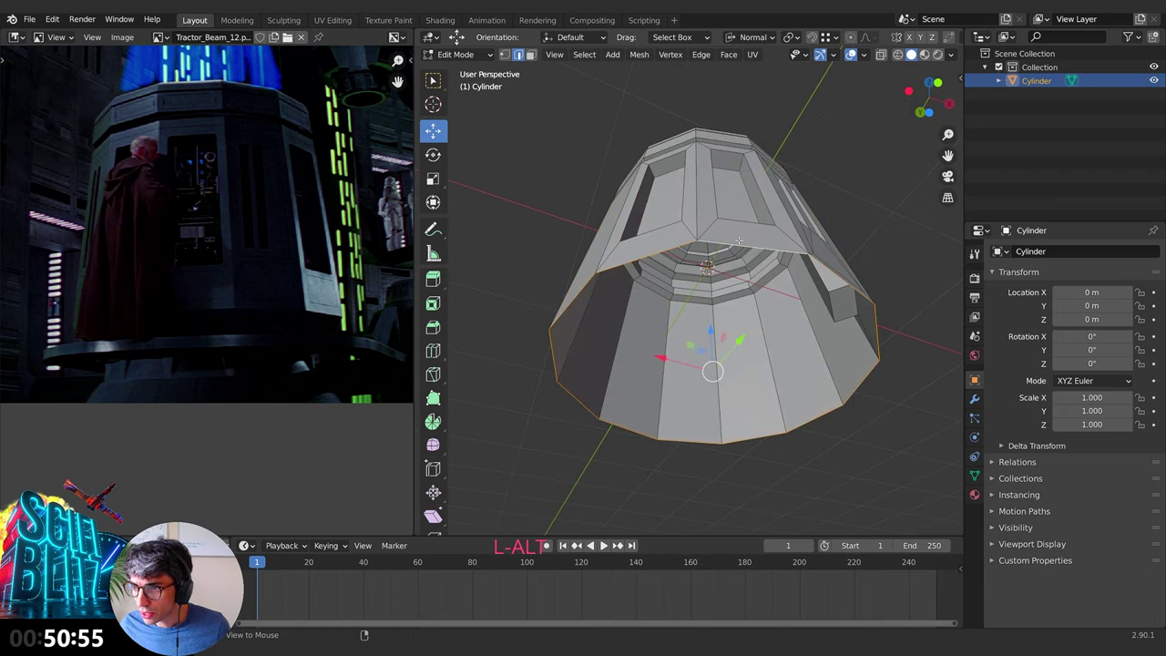
{"action": "middle_click_drag", "start_coordinate": [802, 319], "coordinate": [840, 381]}
{"action": "key", "text": "e"}
{"action": "key", "text": "Escape"}
{"action": "key", "text": "s"}
{"action": "left_click", "coordinate": [791, 376]}
Step: Extrude the inset bottom loop and move it about 0.104 m along its normal Z to form a short neck
{"action": "key", "text": "e"}
{"action": "key", "text": "Escape"}
{"action": "key", "text": "g"}
{"action": "key", "text": "z"}
{"action": "left_click", "coordinate": [842, 362]}
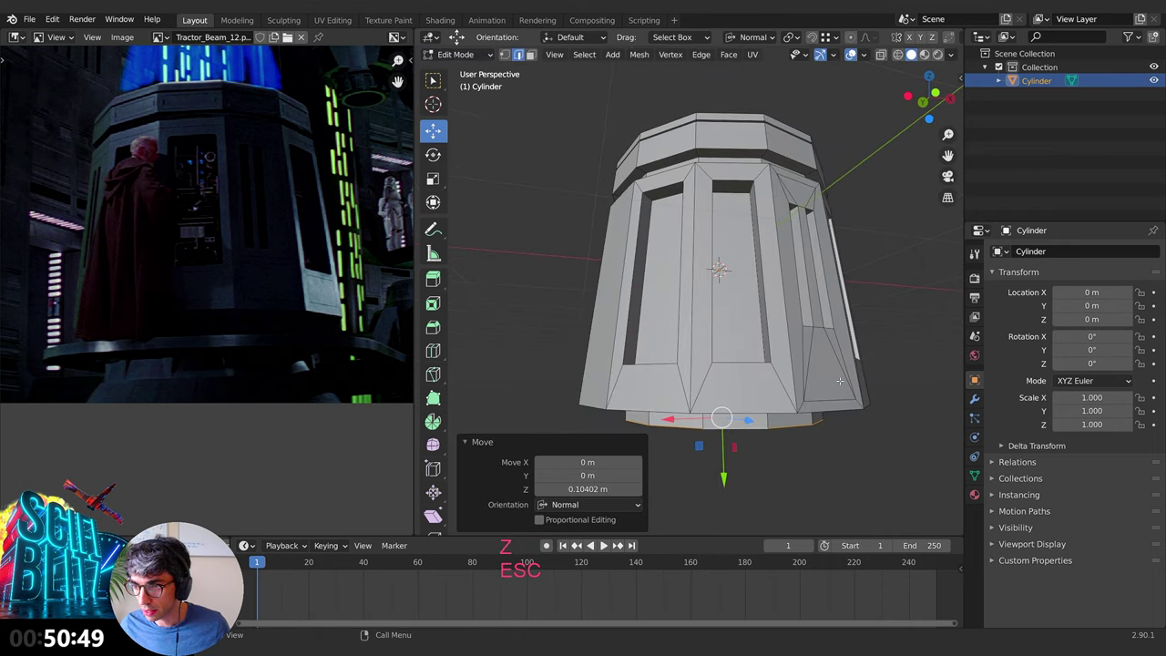
Step: Extrude the neck's bottom loop in place and scale it outward to start a wide base flange
{"action": "key", "text": "e"}
{"action": "key", "text": "Escape"}
{"action": "key", "text": "s"}
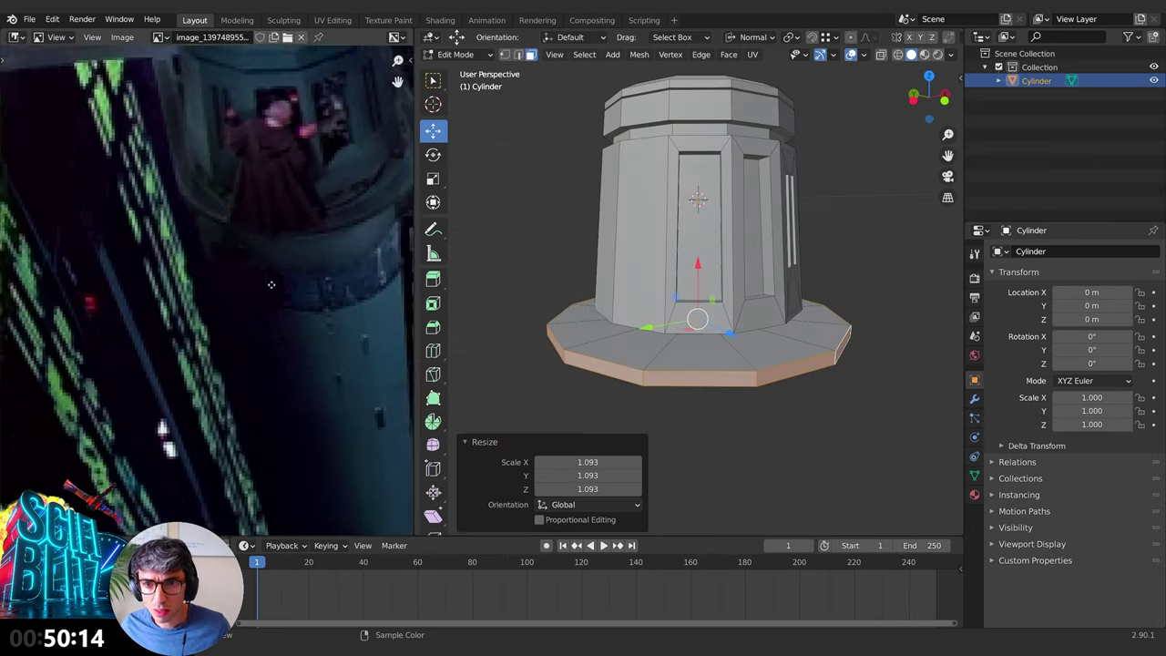
Step: Add a separate cylinder mesh for the platform at the tower's centre and raise its vertex count
{"action": "scroll", "coordinate": [270, 284], "scroll_direction": "down", "scroll_amount": 2}
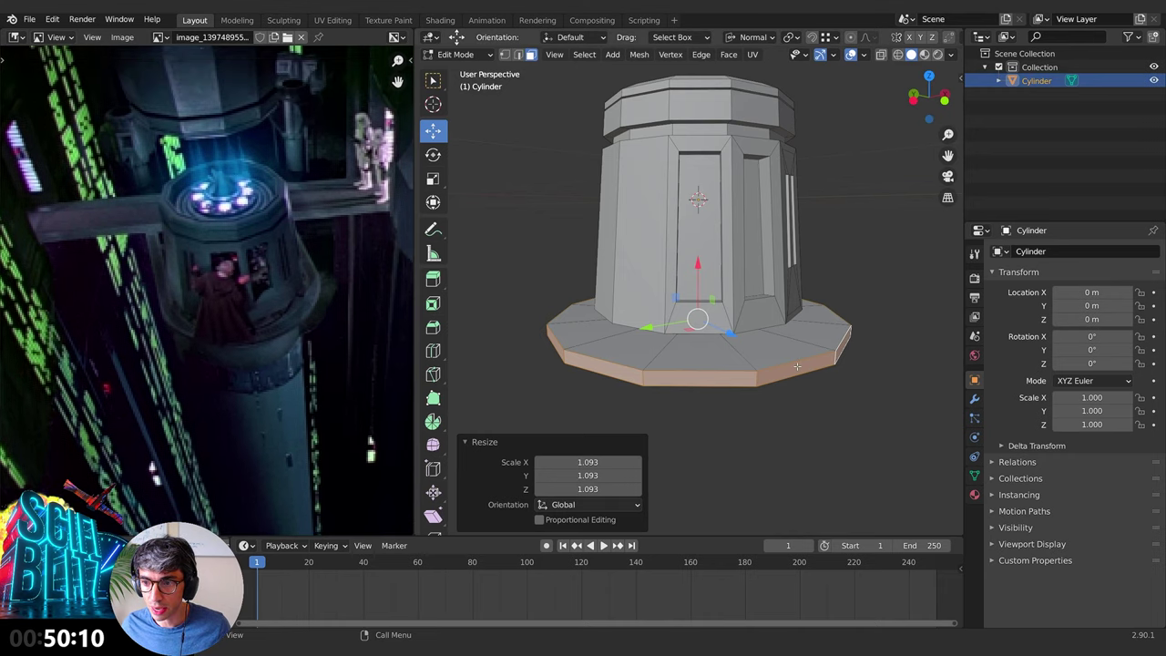
{"action": "middle_click_drag", "start_coordinate": [784, 428], "coordinate": [775, 346]}
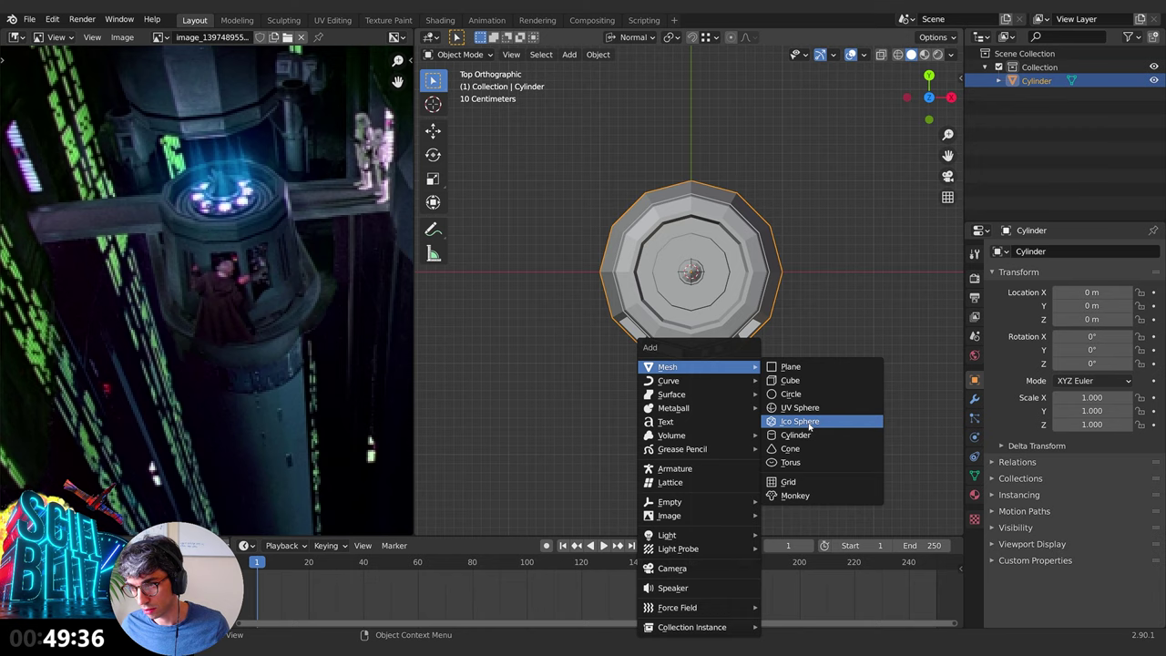
{"action": "left_click", "coordinate": [804, 434]}
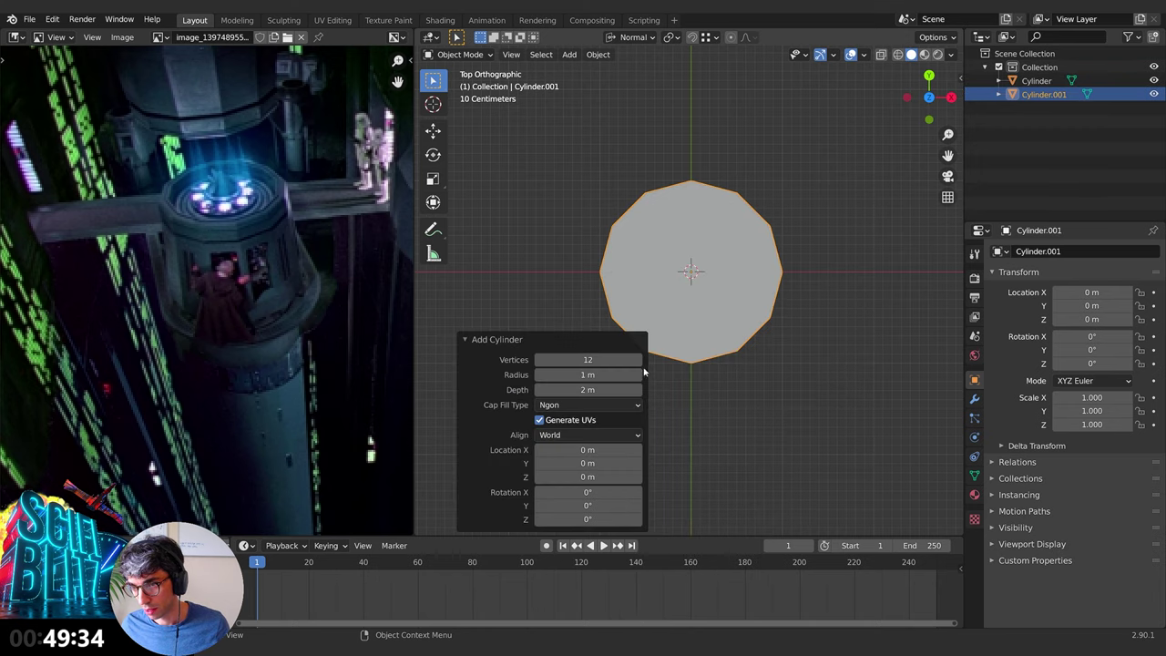
{"action": "left_click_drag", "start_coordinate": [590, 359], "coordinate": [647, 359]}
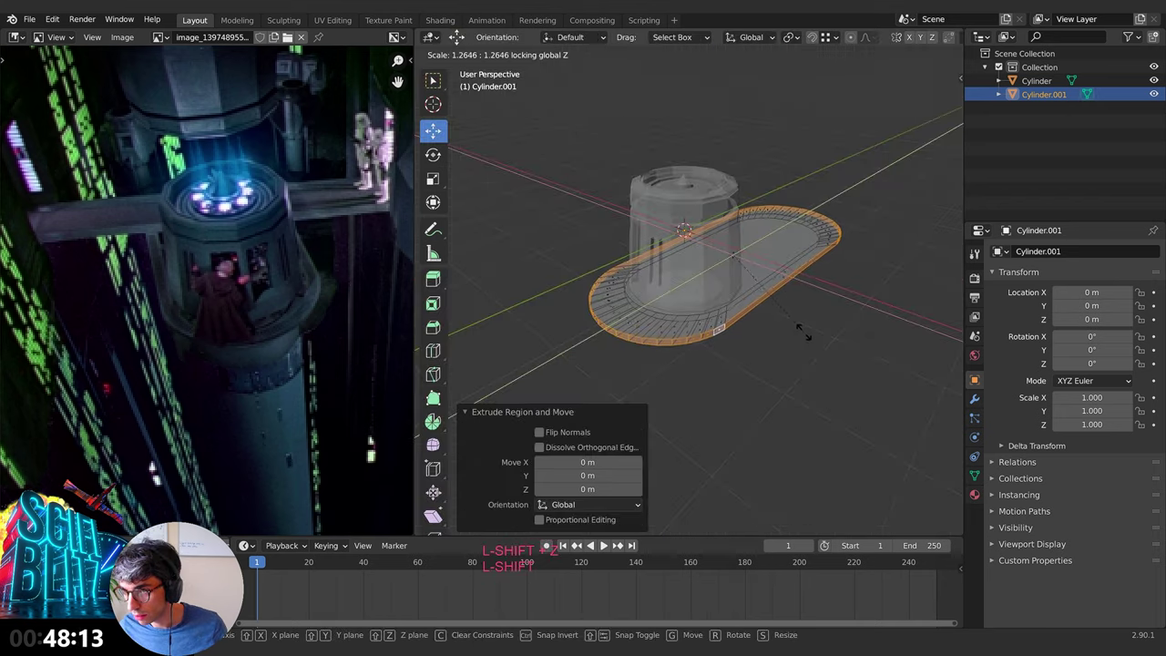
Step: Scale the platform's extruded outer rim outward by about 1.26, leaving Z unaffected
{"action": "left_click", "coordinate": [794, 327]}
{"action": "middle_click_drag", "start_coordinate": [795, 326], "coordinate": [838, 351]}
{"action": "scroll", "coordinate": [759, 337], "scroll_direction": "up", "scroll_amount": 1}
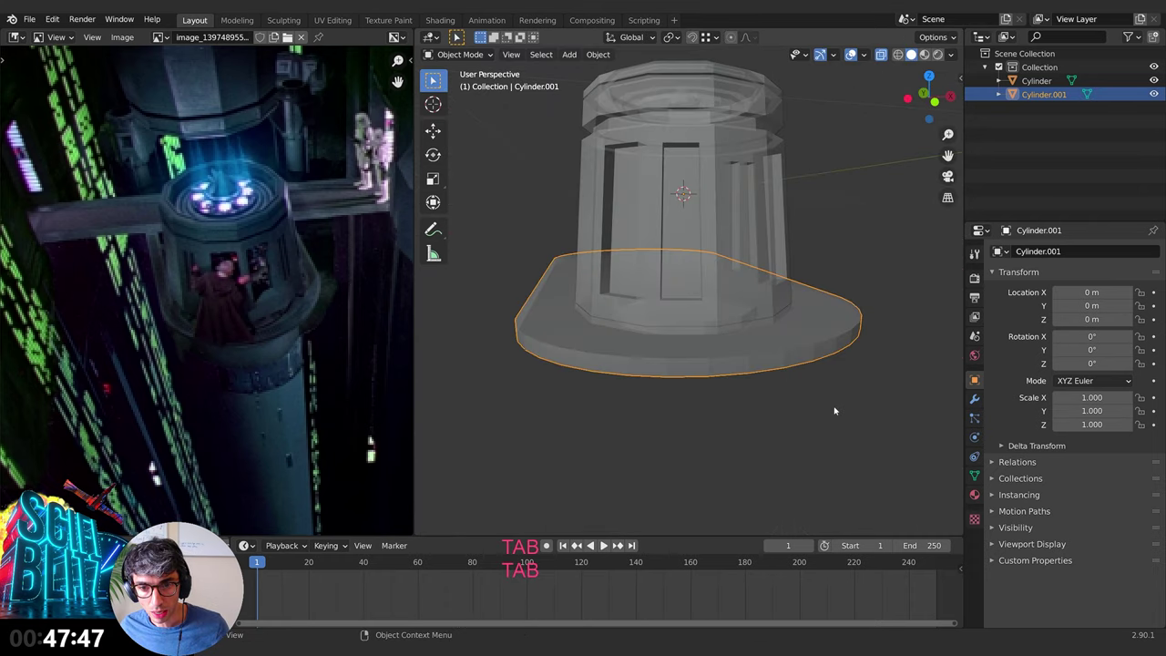
{"action": "middle_click_drag", "start_coordinate": [834, 411], "coordinate": [735, 348]}
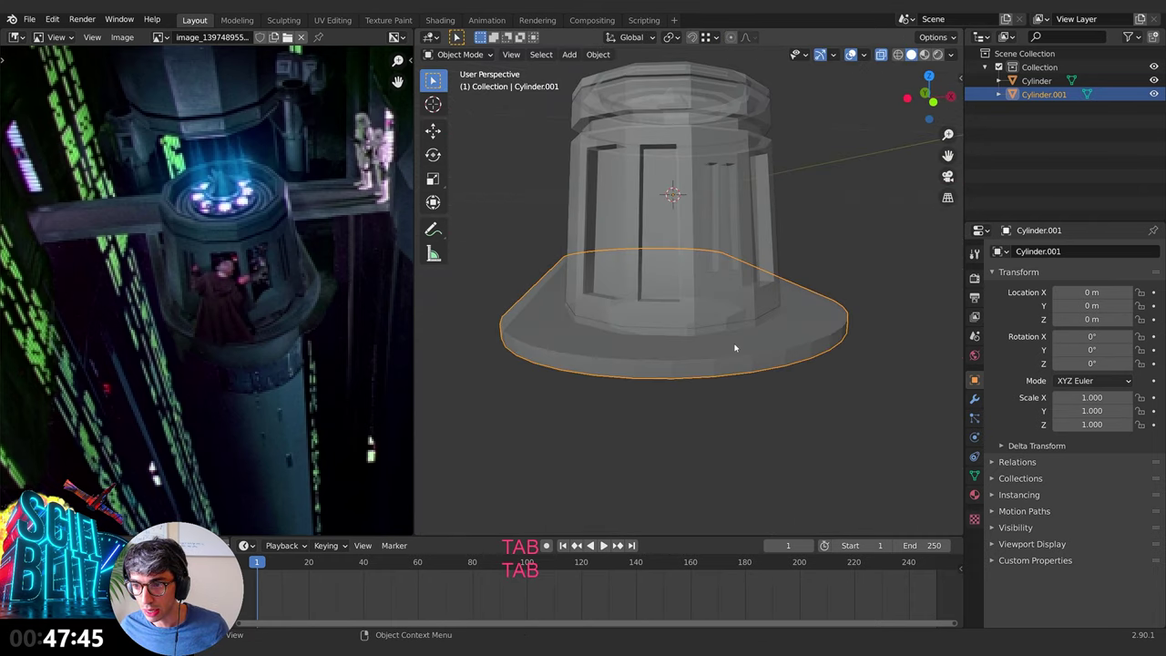
Step: Add two evenly spaced edge loops around the platform's outer rim and scale them along Z
{"action": "key", "text": "Tab"}
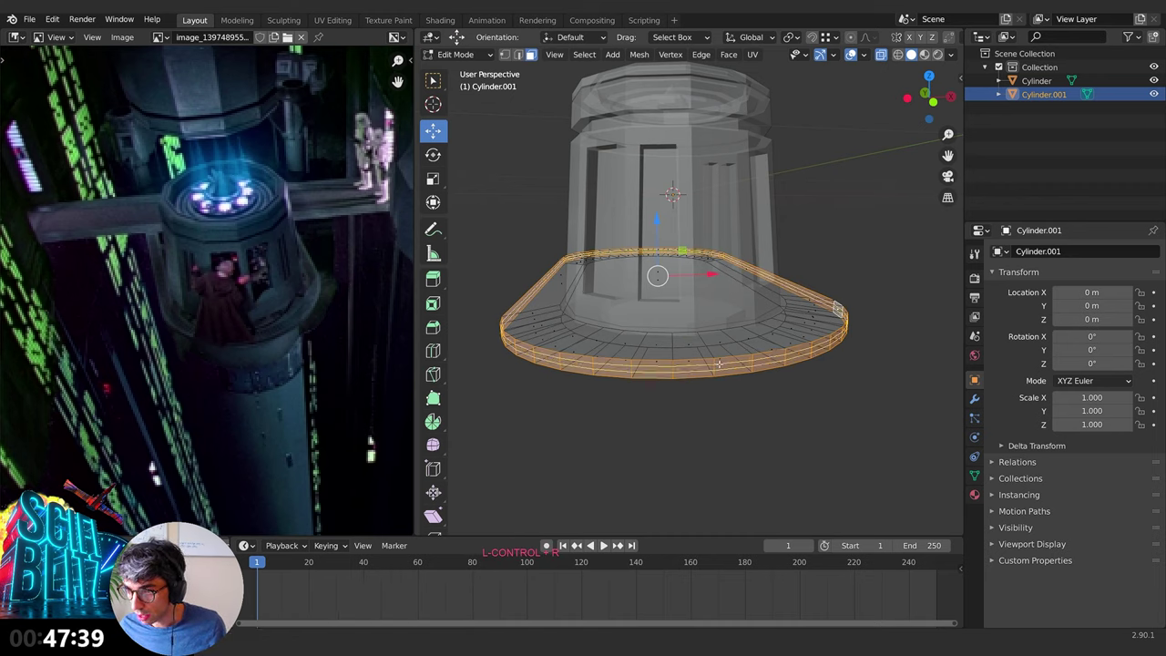
{"action": "left_click", "coordinate": [718, 365]}
{"action": "key", "text": "Escape"}
{"action": "mouse_move", "coordinate": [805, 389]}
{"action": "middle_mouse_down"}
{"action": "mouse_move", "coordinate": [770, 377]}
{"action": "mouse_move", "coordinate": [802, 382]}
{"action": "middle_mouse_up"}
{"action": "scroll", "coordinate": [771, 378], "scroll_direction": "up", "scroll_amount": 2}
{"action": "key", "text": "s"}
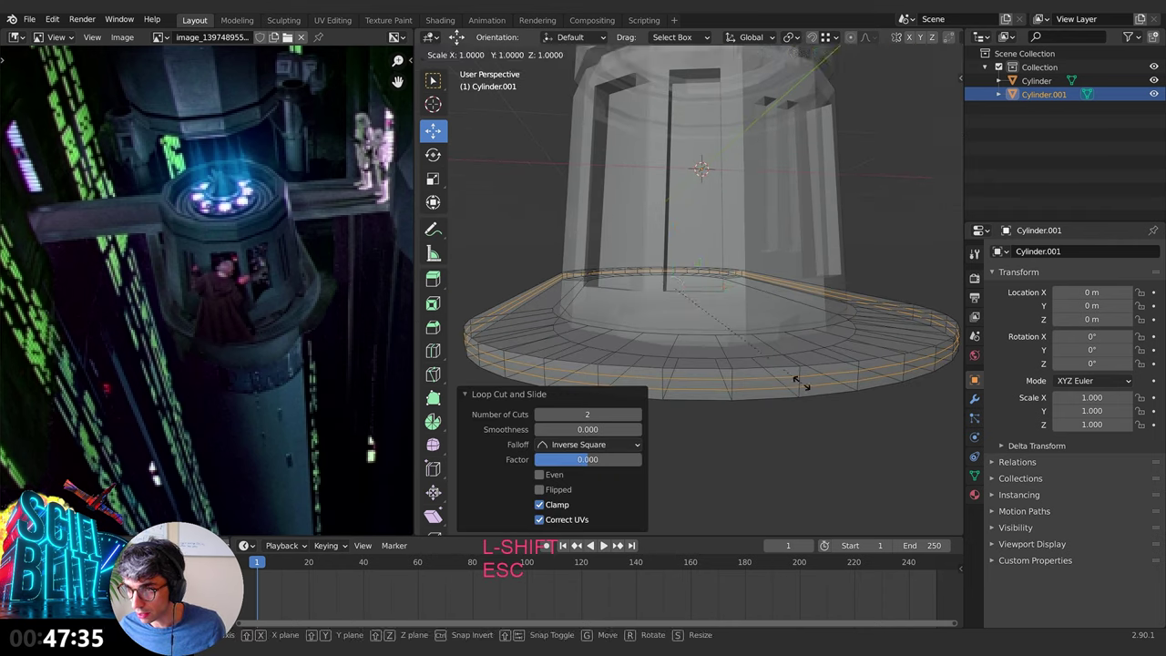
{"action": "key", "text": "z"}
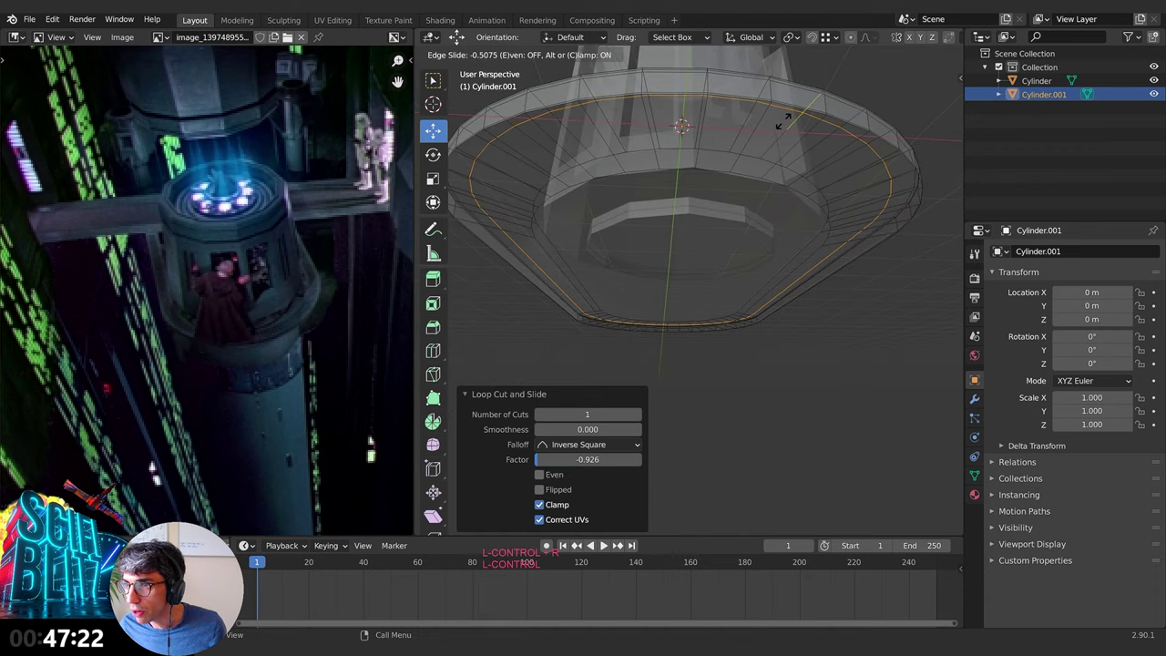
Step: Slide a new edge loop toward the outer edge of the platform's underside and shade the platform smooth
{"action": "left_click", "coordinate": [774, 117]}
{"action": "key", "text": "Tab"}
{"action": "middle_click_drag", "start_coordinate": [775, 117], "coordinate": [575, 371]}
{"action": "right_click", "coordinate": [848, 418]}
{"action": "left_click", "coordinate": [833, 421]}
{"action": "scroll", "coordinate": [866, 352], "scroll_direction": "down", "scroll_amount": 3}
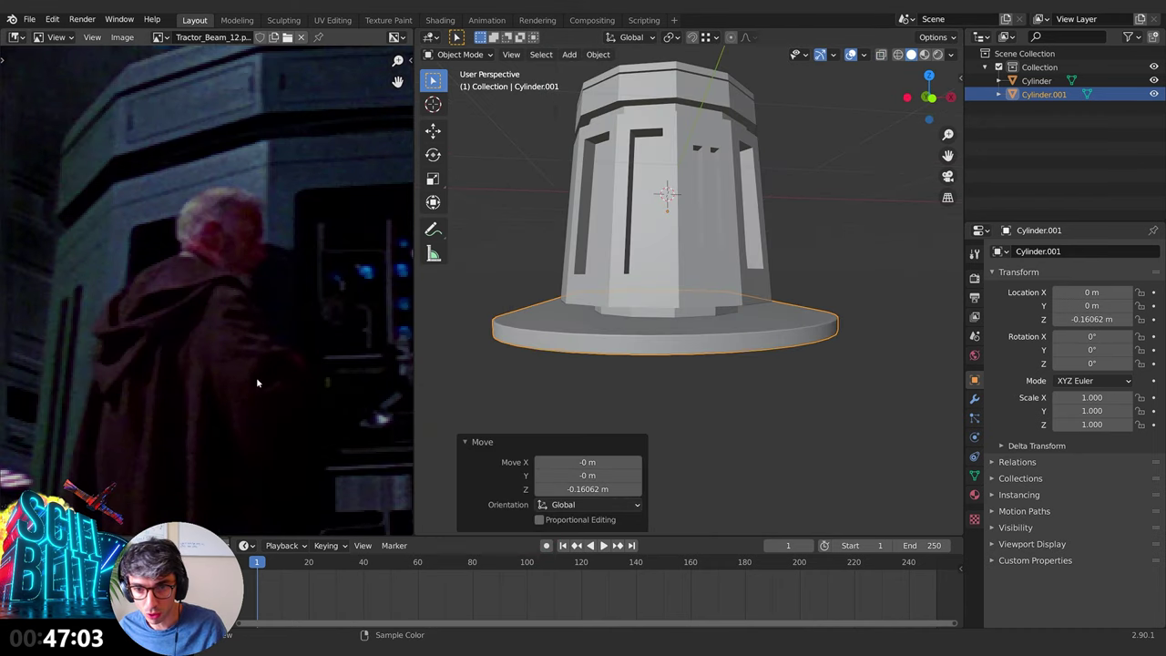
Step: Extrude the tower neck's bottom loop, scale it outward and move it down along Z to form a flare below the platform
{"action": "middle_click_drag", "start_coordinate": [684, 331], "coordinate": [669, 182]}
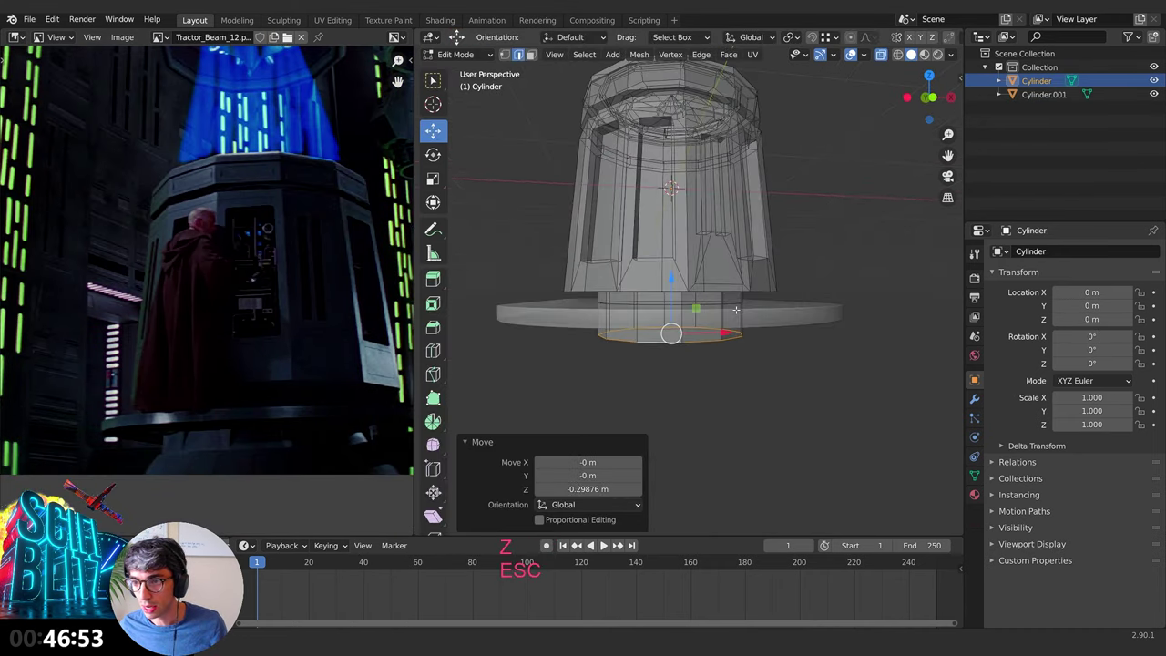
{"action": "key", "text": "e"}
{"action": "key", "text": "Escape"}
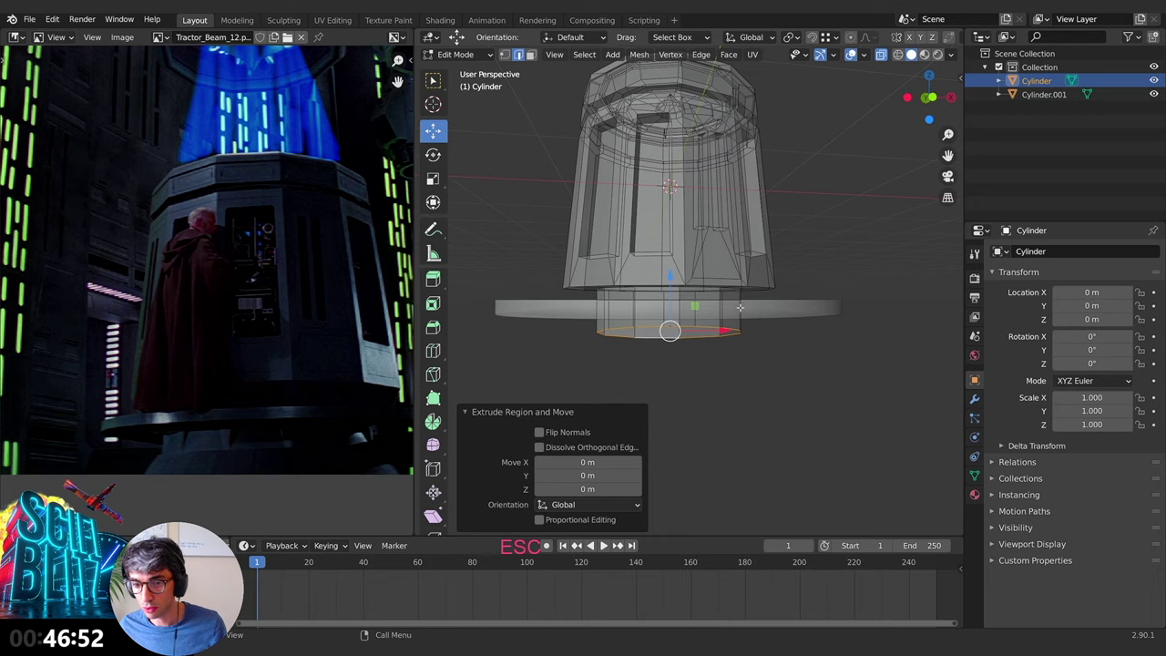
{"action": "key", "text": "s"}
{"action": "left_click", "coordinate": [782, 347]}
{"action": "middle_click_drag", "start_coordinate": [782, 347], "coordinate": [763, 383]}
{"action": "key", "text": "g"}
{"action": "key", "text": "z"}
{"action": "left_click", "coordinate": [765, 363]}
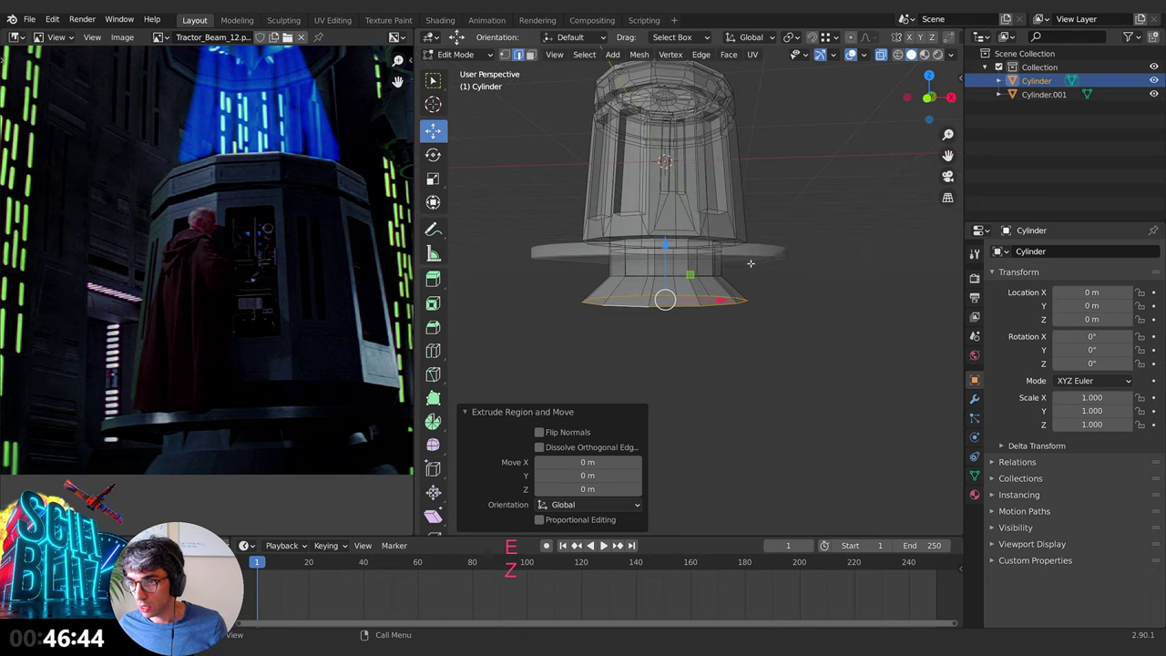
Step: Move the loop extruded below the flare down 1.6327 m and another 8.1791 m along Z to form a long column
{"action": "key", "text": "g"}
{"action": "key", "text": "z"}
{"action": "left_click", "coordinate": [233, 286]}
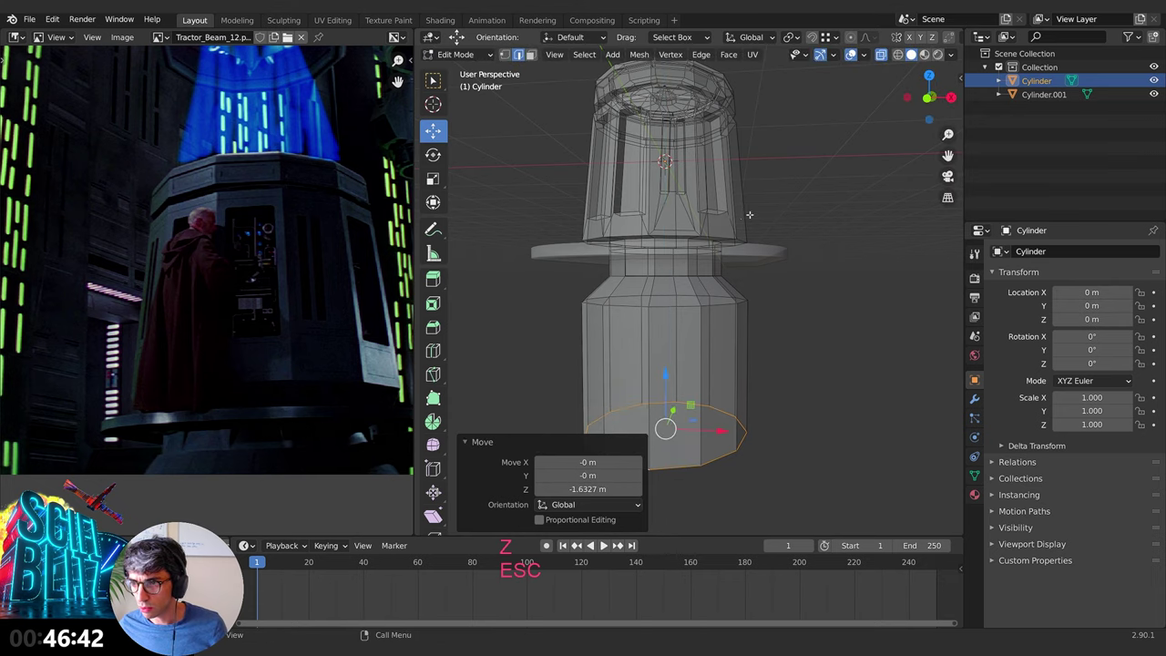
{"action": "middle_click_drag", "start_coordinate": [750, 215], "coordinate": [800, 159]}
{"action": "key", "text": "g"}
{"action": "key", "text": "z"}
{"action": "left_click", "coordinate": [830, 401]}
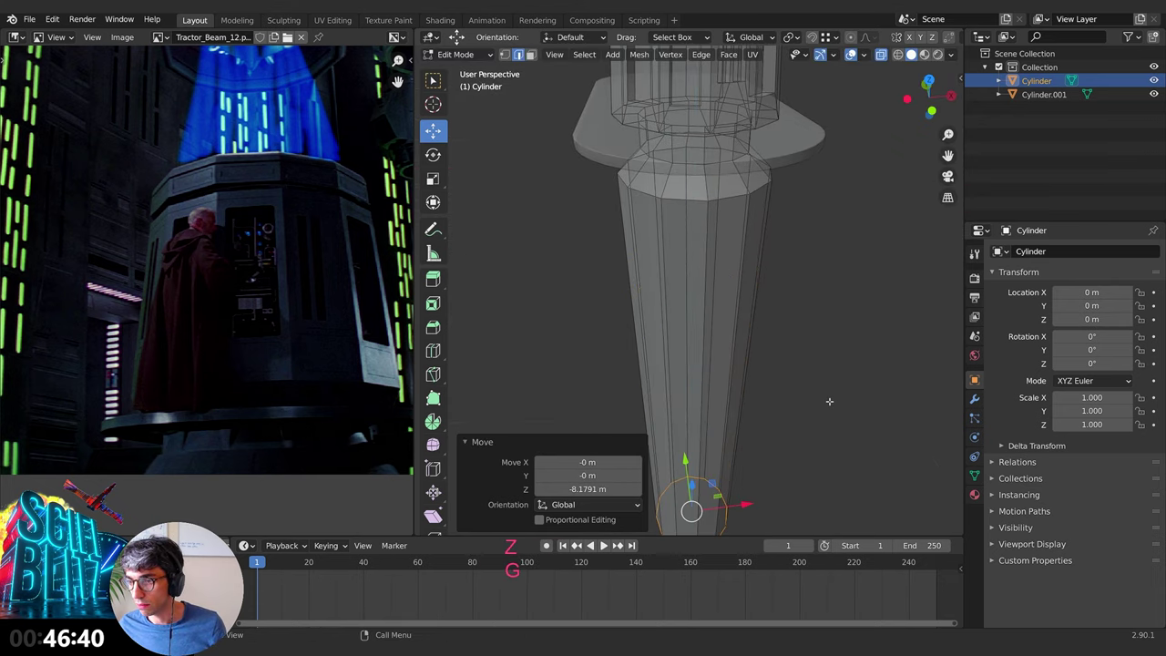
Step: Switch the reference image to the overhead shot of the tower and its shaft
{"action": "left_click", "coordinate": [159, 37]}
{"action": "left_click", "coordinate": [210, 58]}
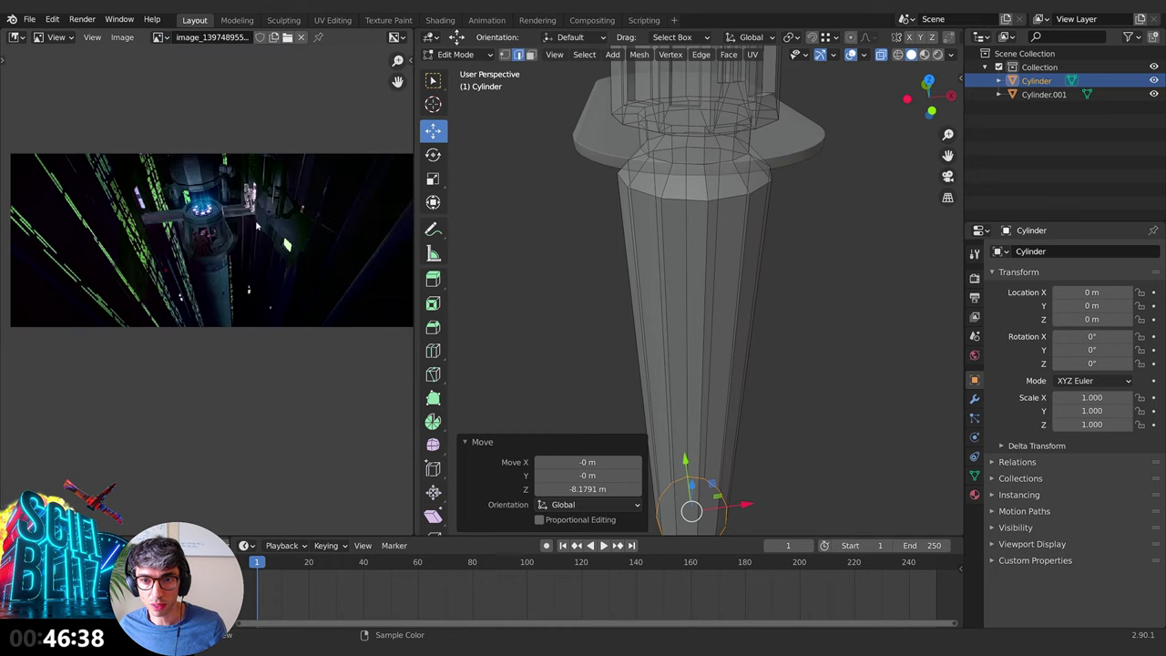
{"action": "scroll", "coordinate": [827, 295], "scroll_direction": "down", "scroll_amount": 2}
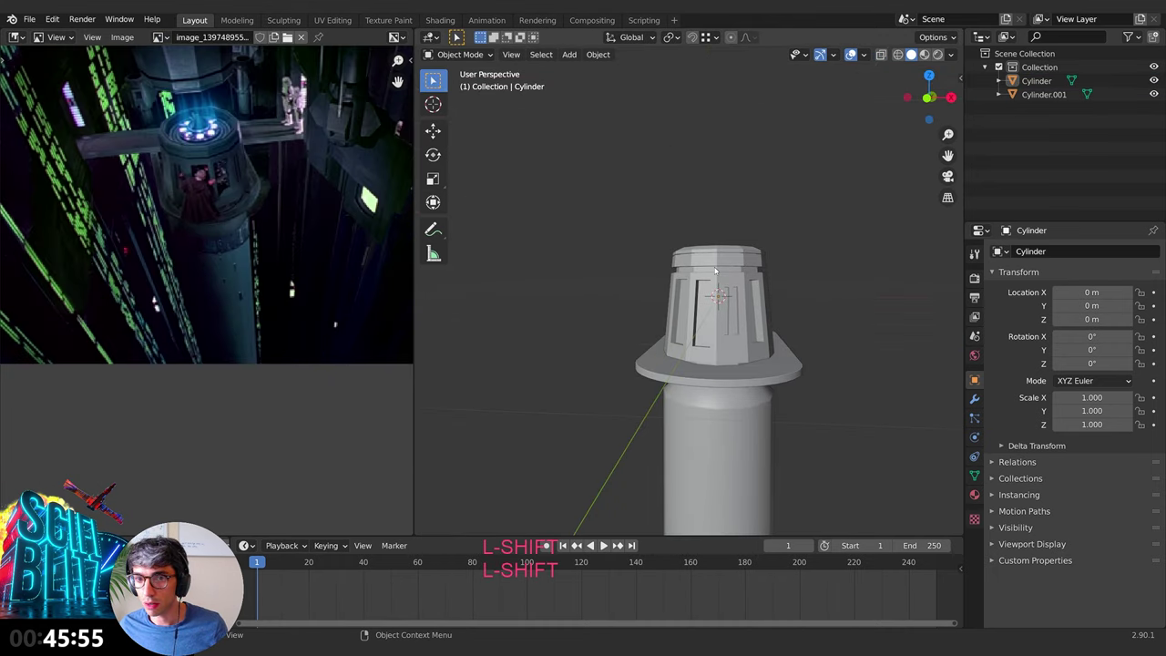
Step: Add a new cylinder mesh with 25 vertices for a lamp on the tower's top
{"action": "left_click", "coordinate": [715, 271]}
{"action": "middle_click_drag", "start_coordinate": [770, 289], "coordinate": [771, 348]}
{"action": "scroll", "coordinate": [771, 349], "scroll_direction": "up", "scroll_amount": 3}
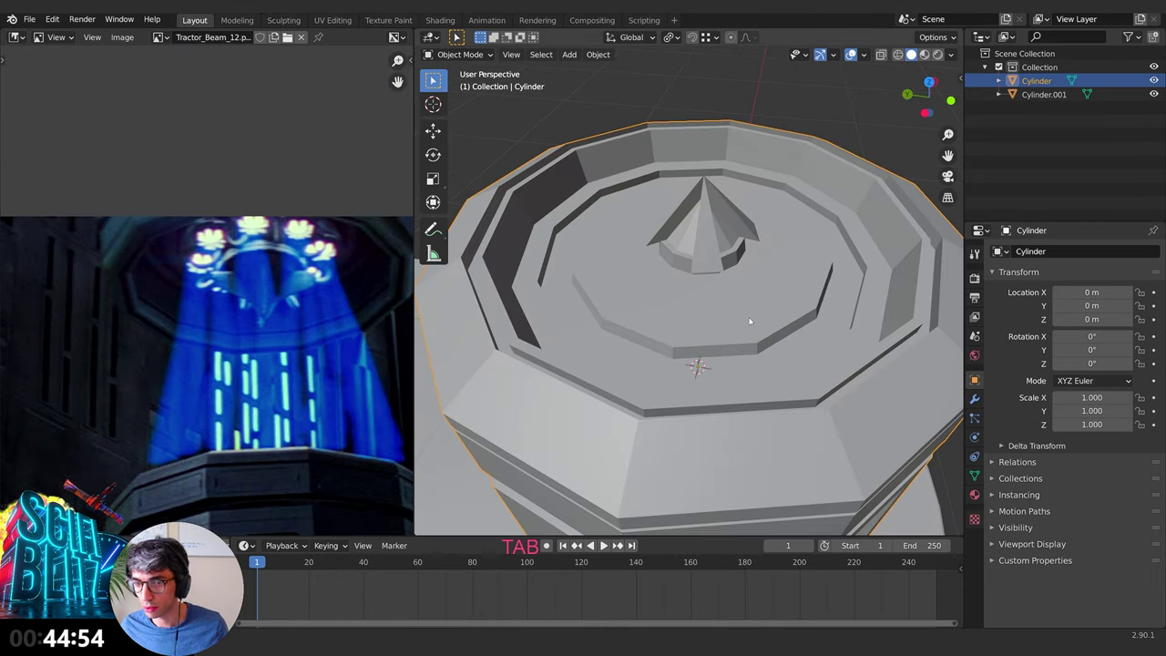
{"action": "key", "text": "shift+a"}
{"action": "mouse_move", "coordinate": [745, 333]}
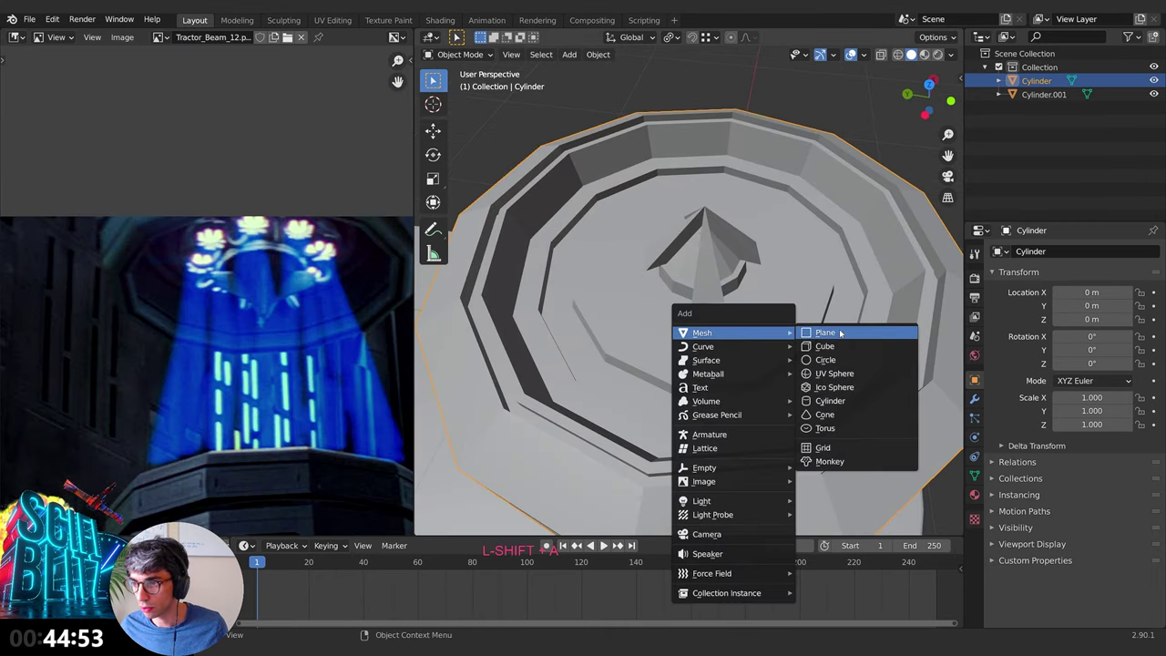
{"action": "left_click", "coordinate": [829, 401]}
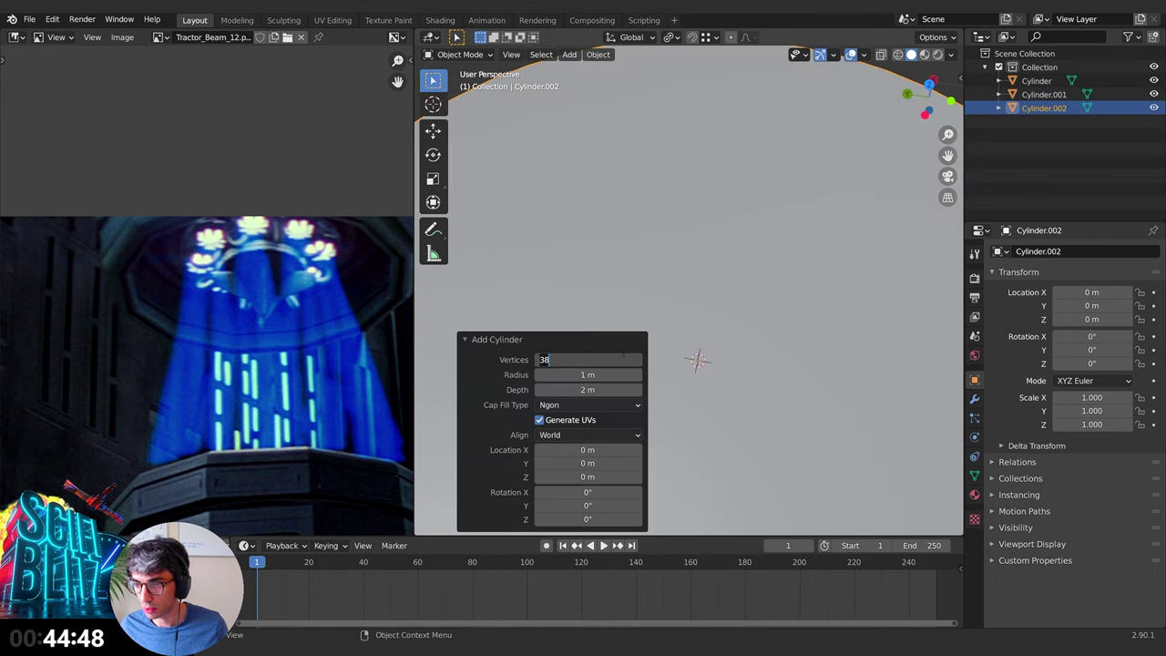
{"action": "type", "text": "25"}
{"action": "key", "text": "Return"}
{"action": "scroll", "coordinate": [697, 314], "scroll_direction": "down", "scroll_amount": 5}
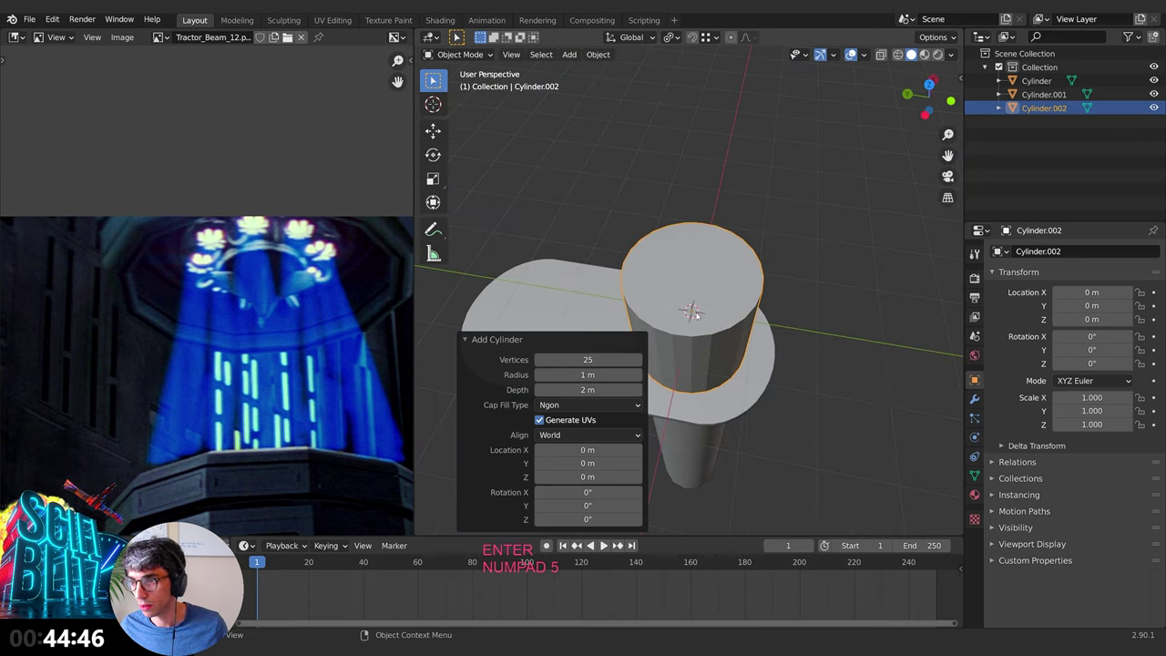
Step: Scale the new cylinder to 0.277 and raise it about 0.83 m along Z to the tower's top
{"action": "key", "text": "s"}
{"action": "left_click", "coordinate": [736, 317]}
{"action": "key", "text": "g"}
{"action": "key", "text": "z"}
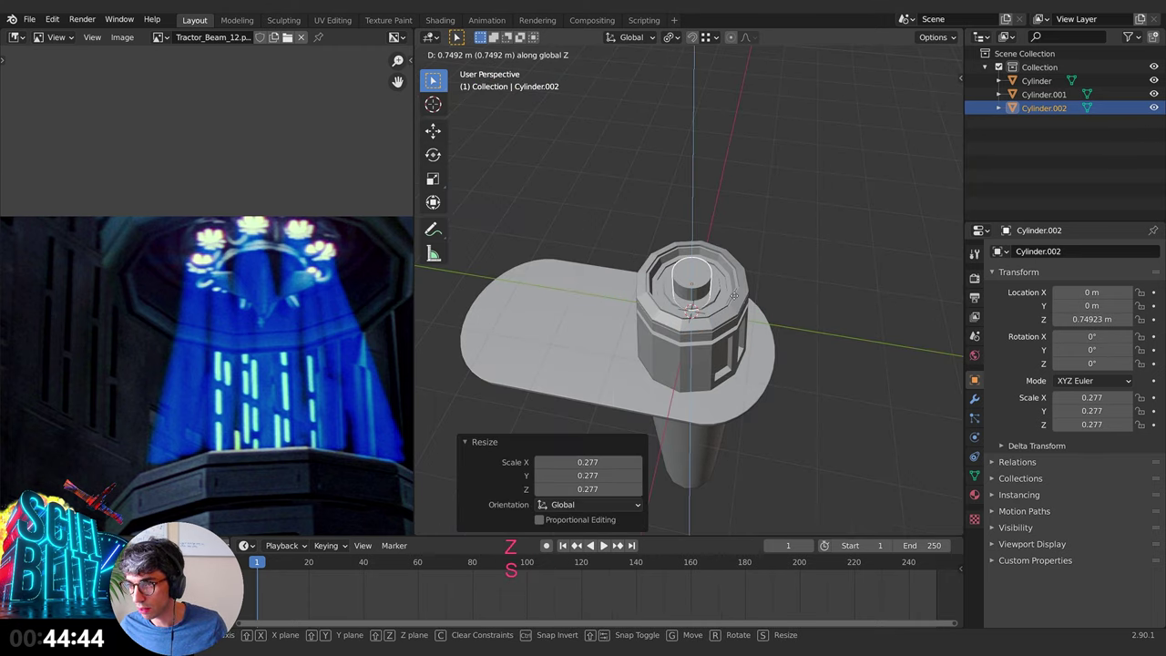
{"action": "left_click", "coordinate": [776, 292]}
Step: Scale the cylinder by 0.328 and move it about -0.311 m along X, beside the central spike
{"action": "key", "text": "s"}
{"action": "left_click", "coordinate": [720, 285]}
{"action": "key", "text": "g"}
{"action": "key", "text": "x"}
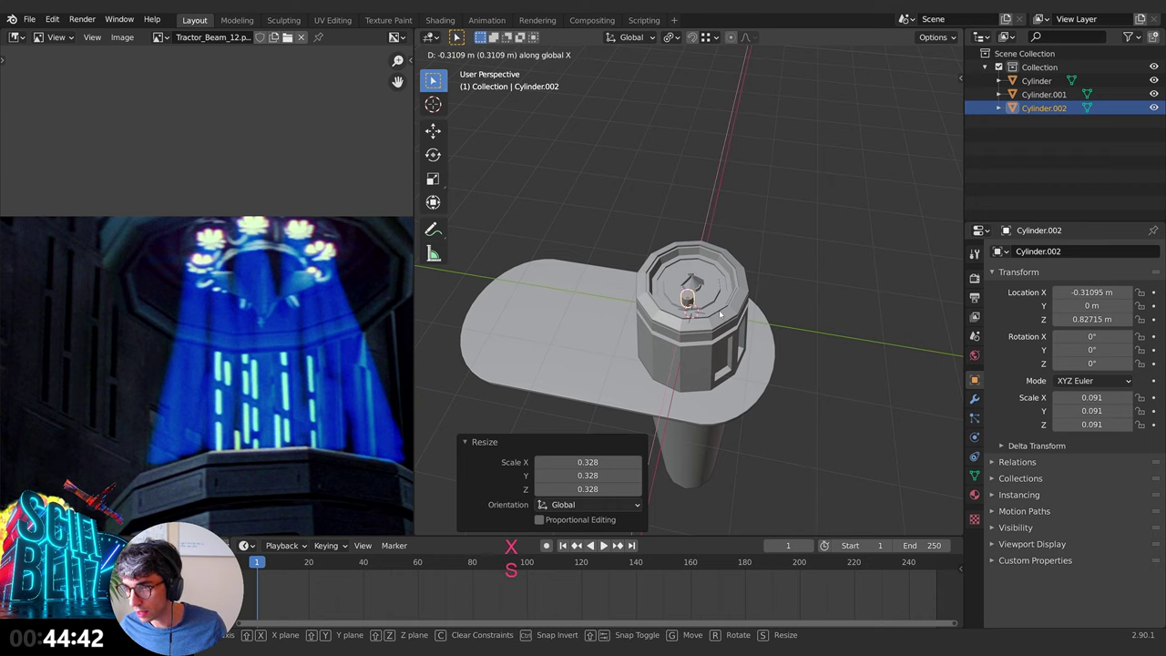
{"action": "left_click", "coordinate": [719, 312]}
Step: Shrink the small cylinder to an overall scale of 0.061 and set it at about 0.715 m in Z on the top surface
{"action": "scroll", "coordinate": [701, 314], "scroll_direction": "up", "scroll_amount": 5}
{"action": "scroll", "coordinate": [701, 314], "scroll_direction": "up", "scroll_amount": 2}
{"action": "middle_click_drag", "start_coordinate": [700, 314], "coordinate": [709, 388]}
{"action": "middle_click_drag", "start_coordinate": [758, 420], "coordinate": [726, 310], "text": "shift"}
{"action": "key", "text": "s"}
{"action": "left_click", "coordinate": [727, 343]}
{"action": "key", "text": "g"}
{"action": "key", "text": "z"}
{"action": "left_click", "coordinate": [715, 311]}
{"action": "scroll", "coordinate": [711, 309], "scroll_direction": "up", "scroll_amount": 3}
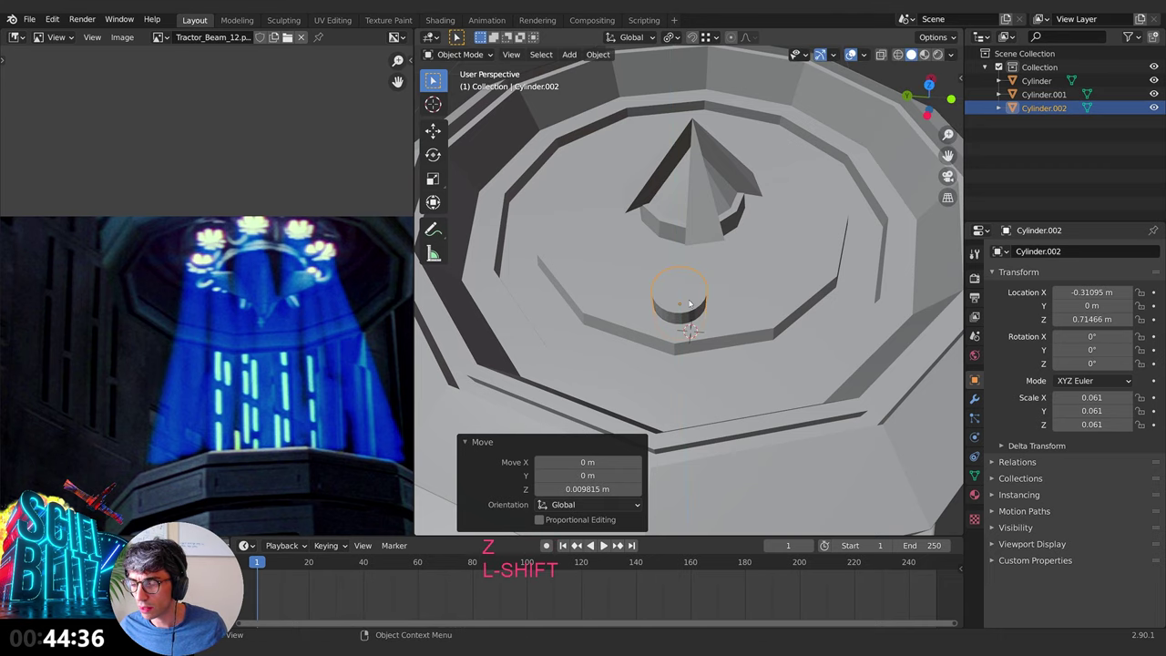
Step: Delete the top face of the small cylinder beside the central spike
{"action": "left_click", "coordinate": [691, 303]}
{"action": "key", "text": "Tab"}
{"action": "key", "text": "Tab"}
{"action": "left_click", "coordinate": [683, 300]}
{"action": "left_click", "coordinate": [681, 301]}
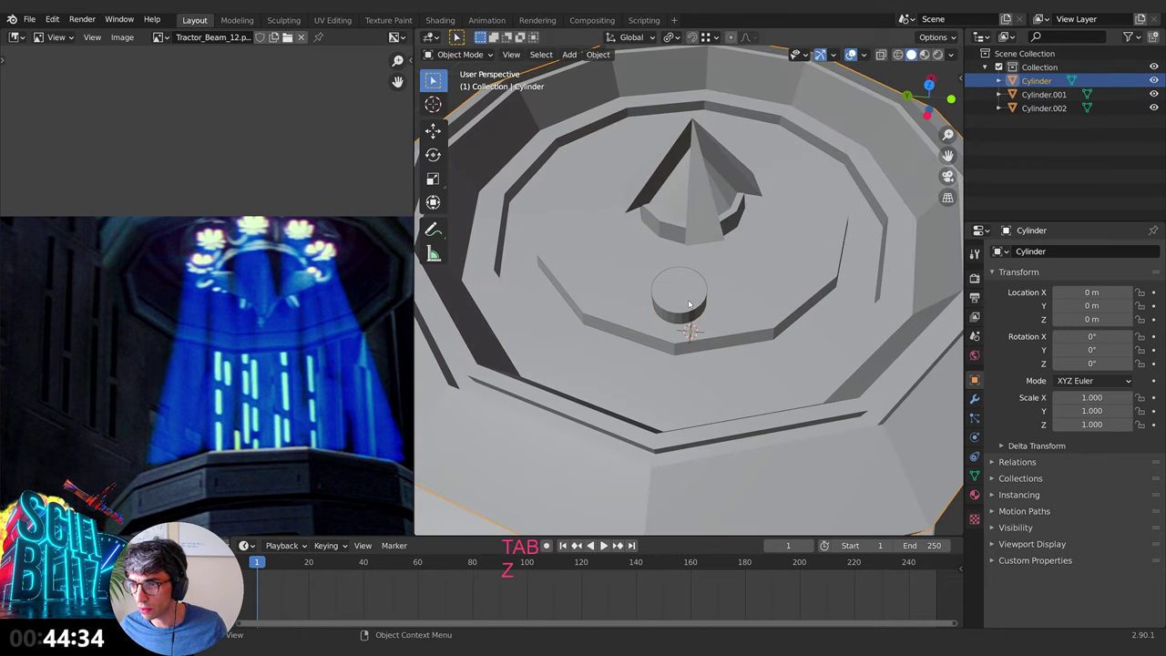
{"action": "key", "text": "Tab"}
{"action": "key", "text": "Tab"}
{"action": "left_click", "coordinate": [680, 301]}
{"action": "key", "text": "Tab"}
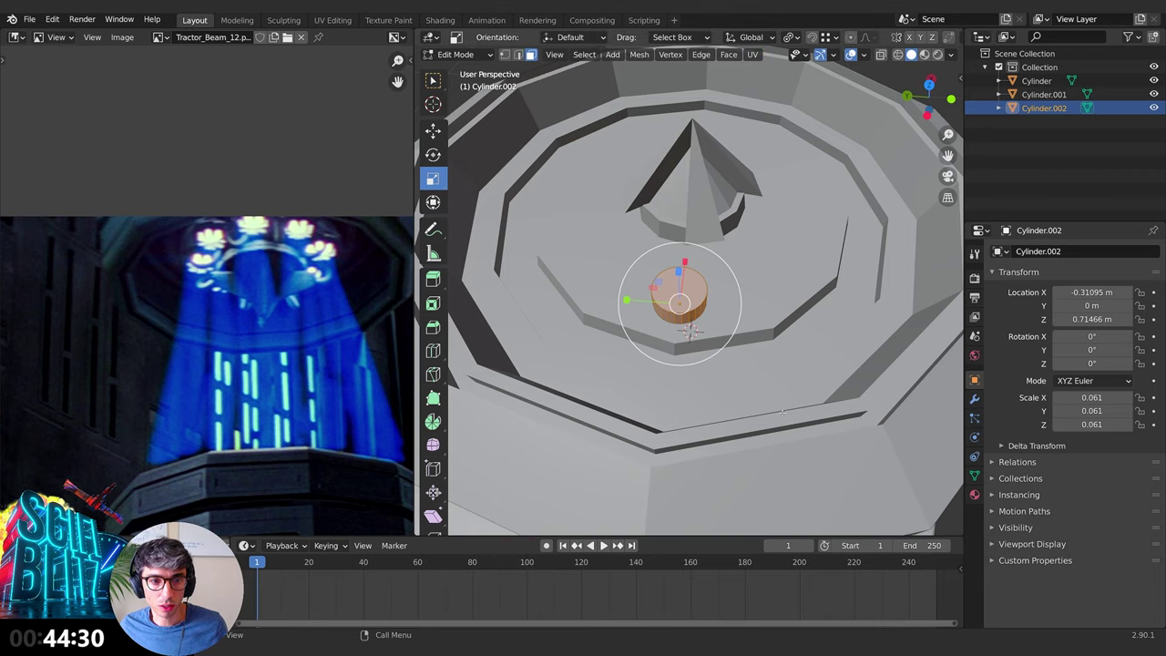
{"action": "left_click", "coordinate": [714, 417]}
{"action": "left_click", "coordinate": [687, 295]}
{"action": "key", "text": "x"}
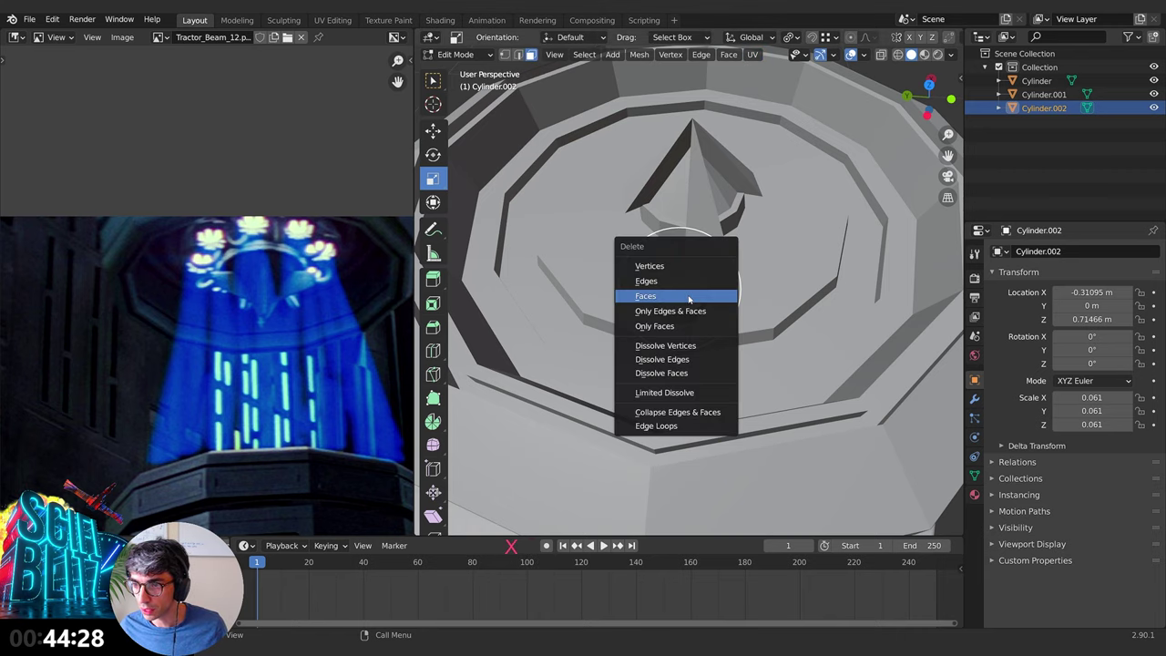
{"action": "left_click", "coordinate": [688, 297]}
Step: Add a UV sphere at a scale of 0.262 and raise it 1.077 m along Z above the central spike
{"action": "middle_click_drag", "start_coordinate": [687, 297], "coordinate": [699, 300], "text": "shift"}
{"action": "key", "text": "shift+a"}
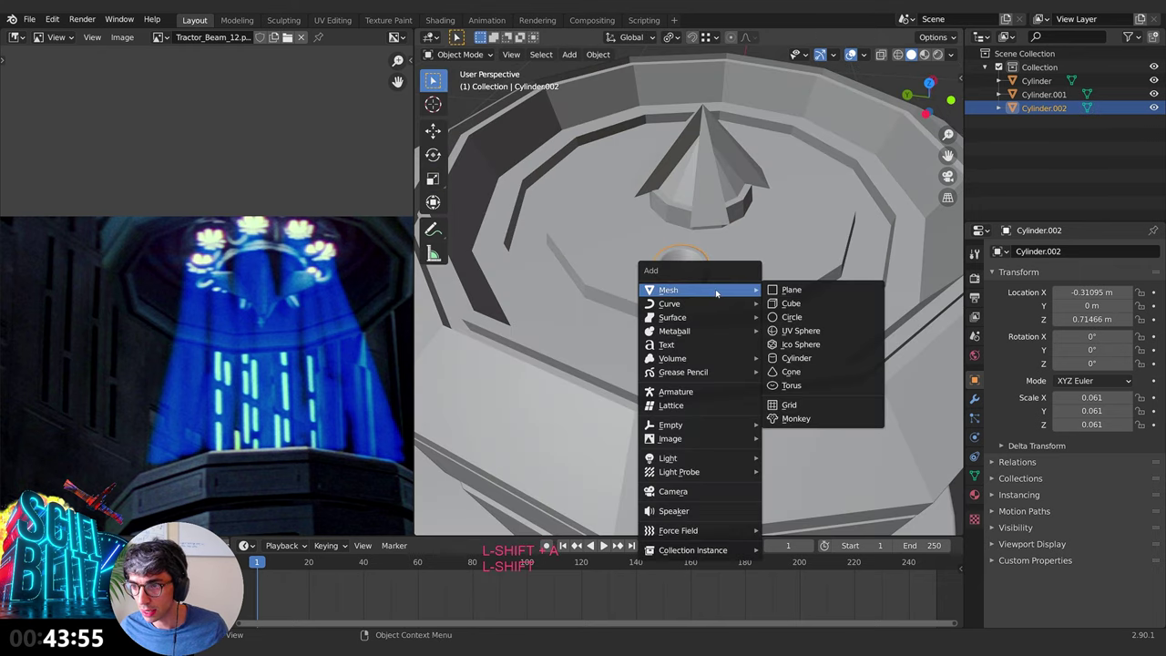
{"action": "left_click", "coordinate": [811, 333]}
{"action": "key", "text": "s"}
{"action": "left_click", "coordinate": [695, 338]}
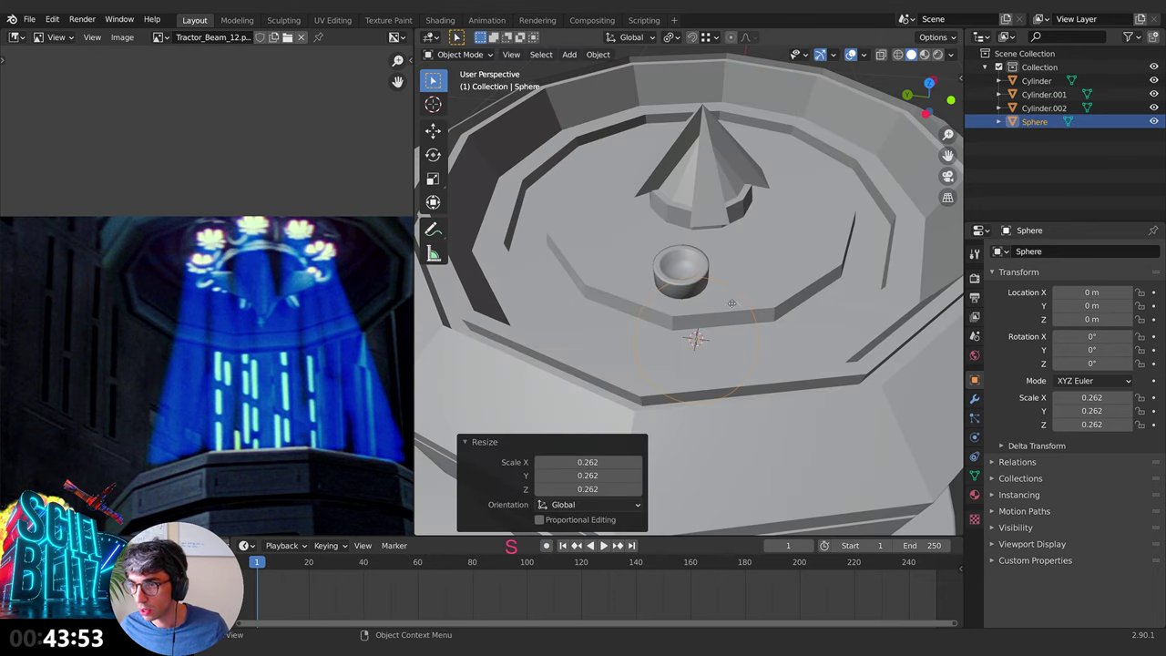
{"action": "key", "text": "g"}
{"action": "key", "text": "z"}
{"action": "left_click", "coordinate": [732, 517]}
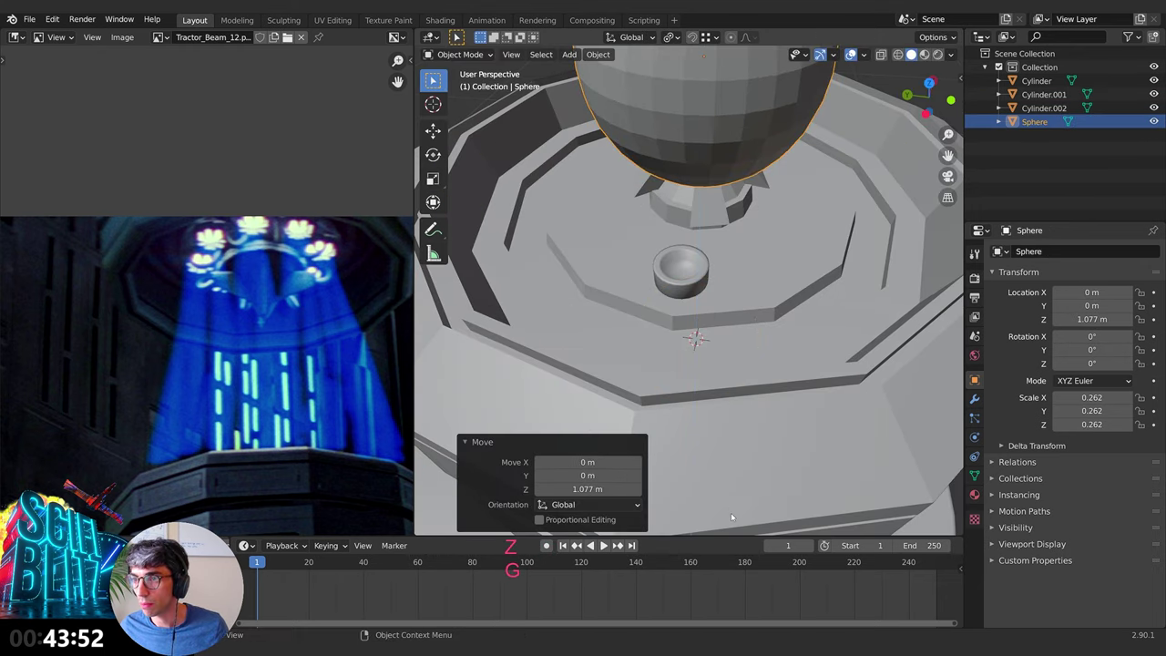
Step: Stretch the UV sphere into a tall capsule by moving its upper-half vertices 0.76213 m up along Z
{"action": "left_click", "coordinate": [880, 55]}
{"action": "key", "text": "KP_1"}
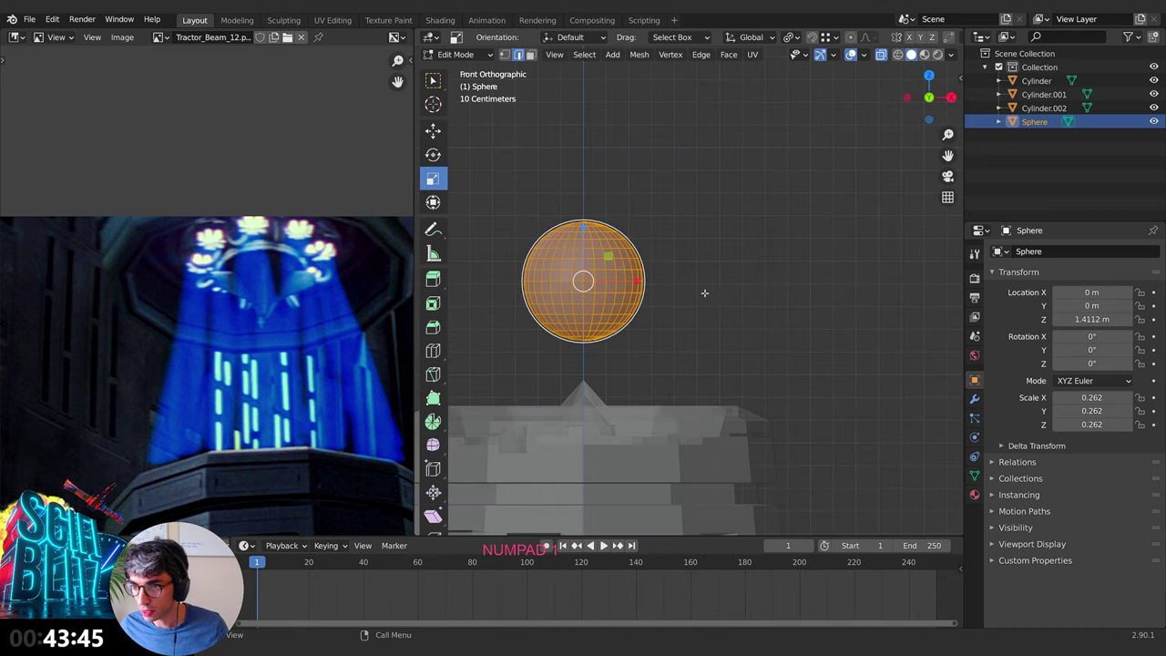
{"action": "key", "text": "a"}
{"action": "key", "text": "b"}
{"action": "left_click", "coordinate": [503, 56]}
{"action": "key", "text": "a"}
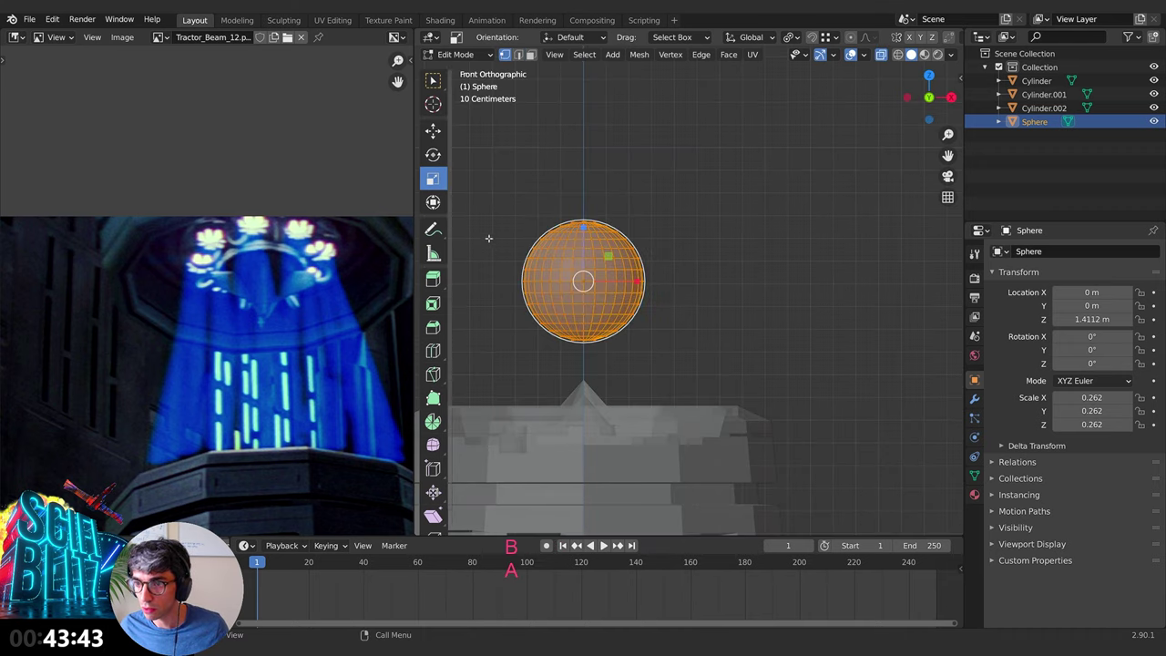
{"action": "key", "text": "a"}
{"action": "left_click_drag", "start_coordinate": [494, 191], "coordinate": [706, 275]}
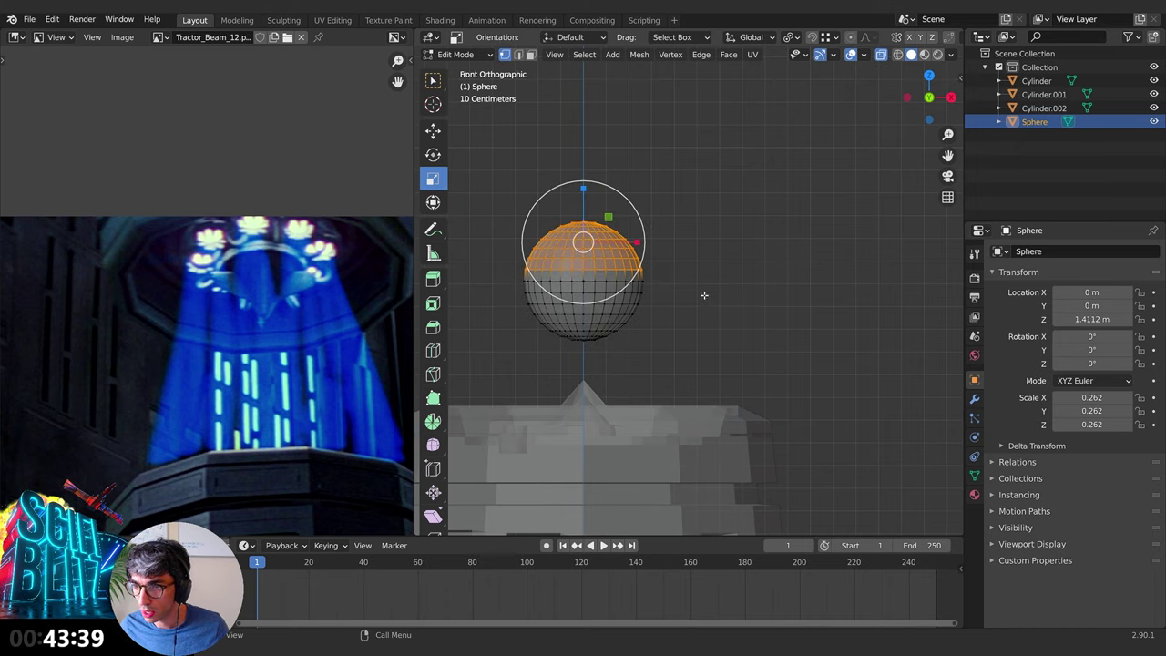
{"action": "key", "text": "g"}
{"action": "key", "text": "z"}
{"action": "left_click", "coordinate": [692, 118]}
{"action": "middle_click_drag", "start_coordinate": [692, 117], "coordinate": [714, 235], "text": "shift"}
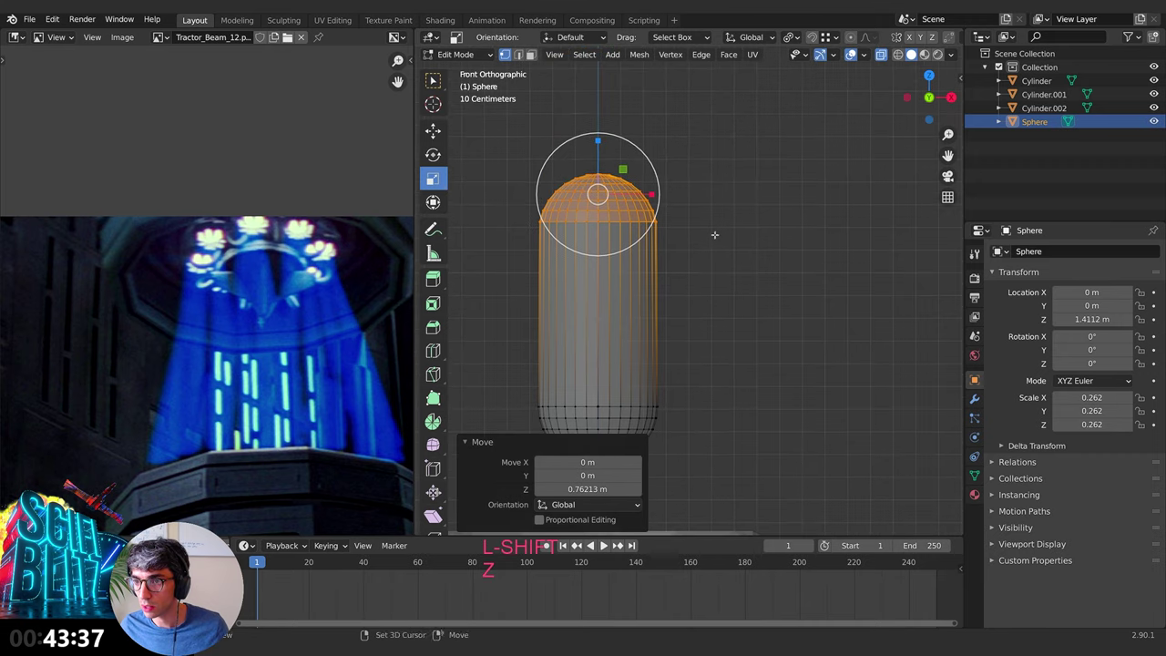
Step: Scale the capsule by 0.348 and shrink it further to fit inside the small cup beside the central spike
{"action": "key", "text": "s"}
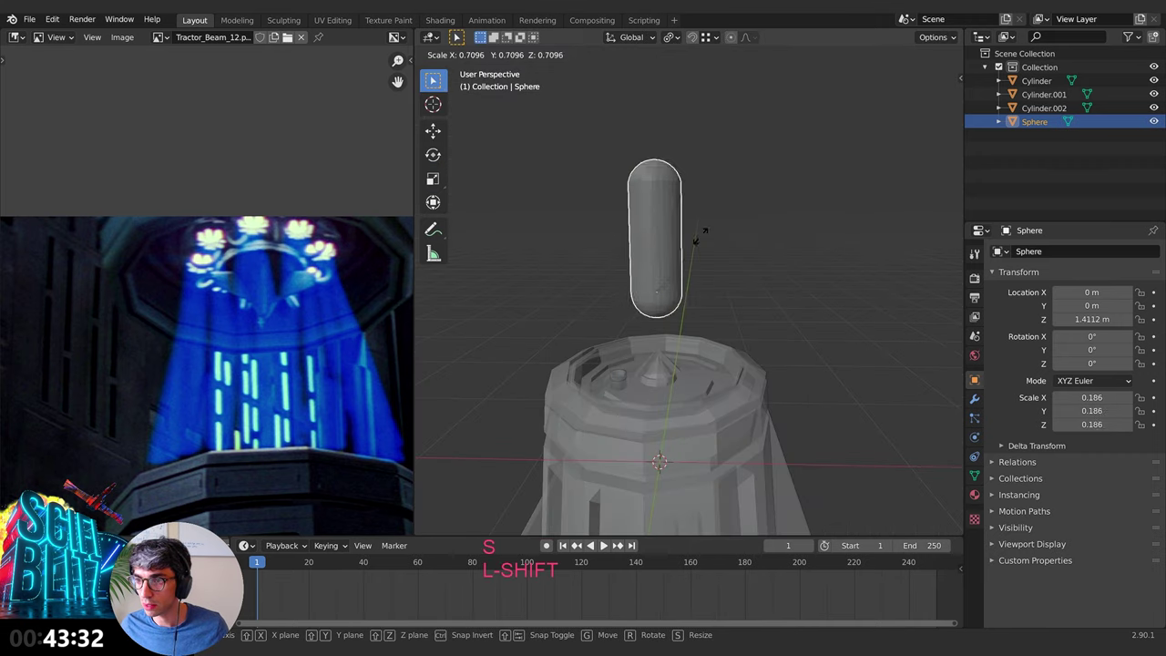
{"action": "left_click", "coordinate": [804, 132]}
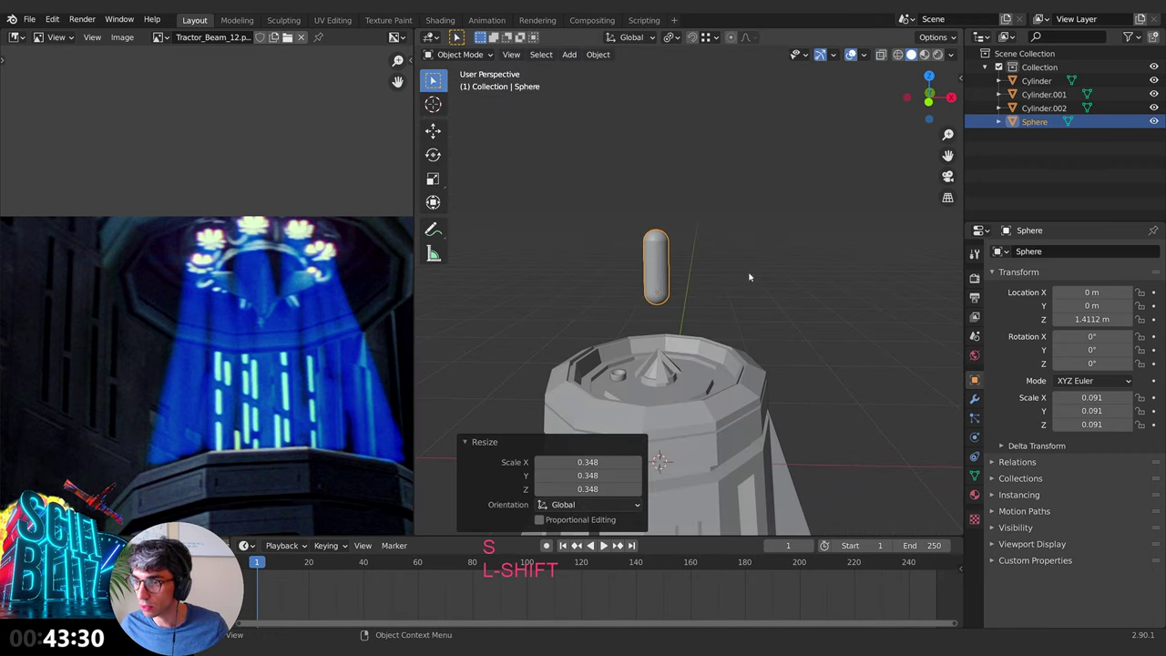
{"action": "key", "text": "s"}
{"action": "middle_click_drag", "start_coordinate": [749, 276], "coordinate": [838, 385]}
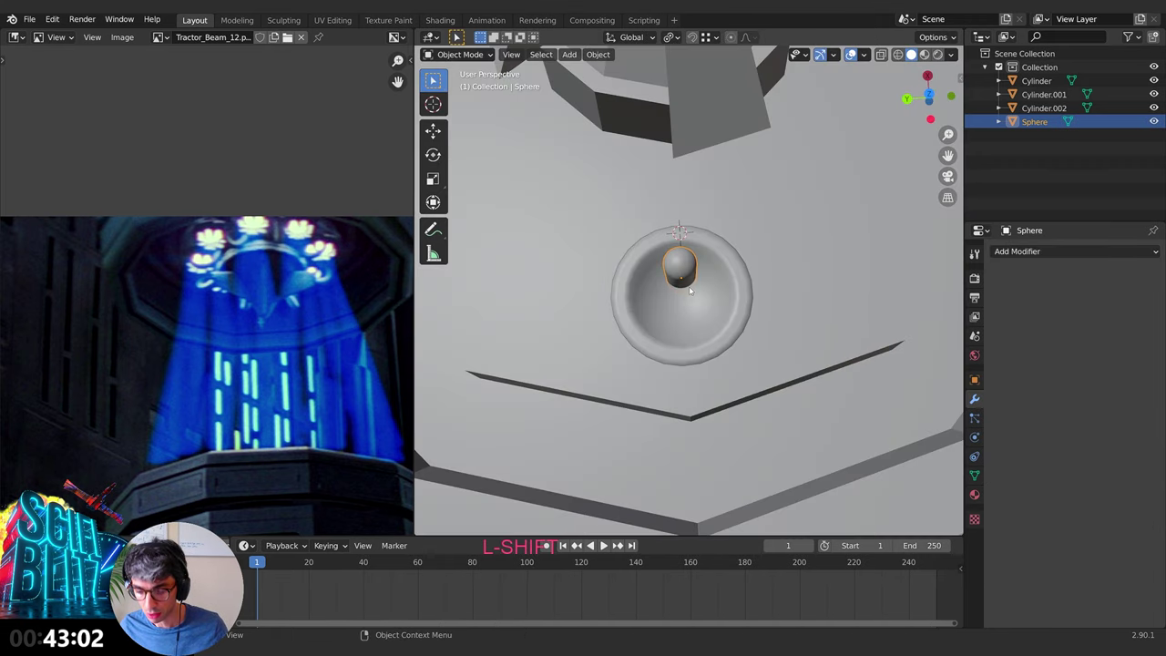
Step: Duplicate the capsule twice in the top view and place the copies along the inner wall of the cup
{"action": "key", "text": "KP_7"}
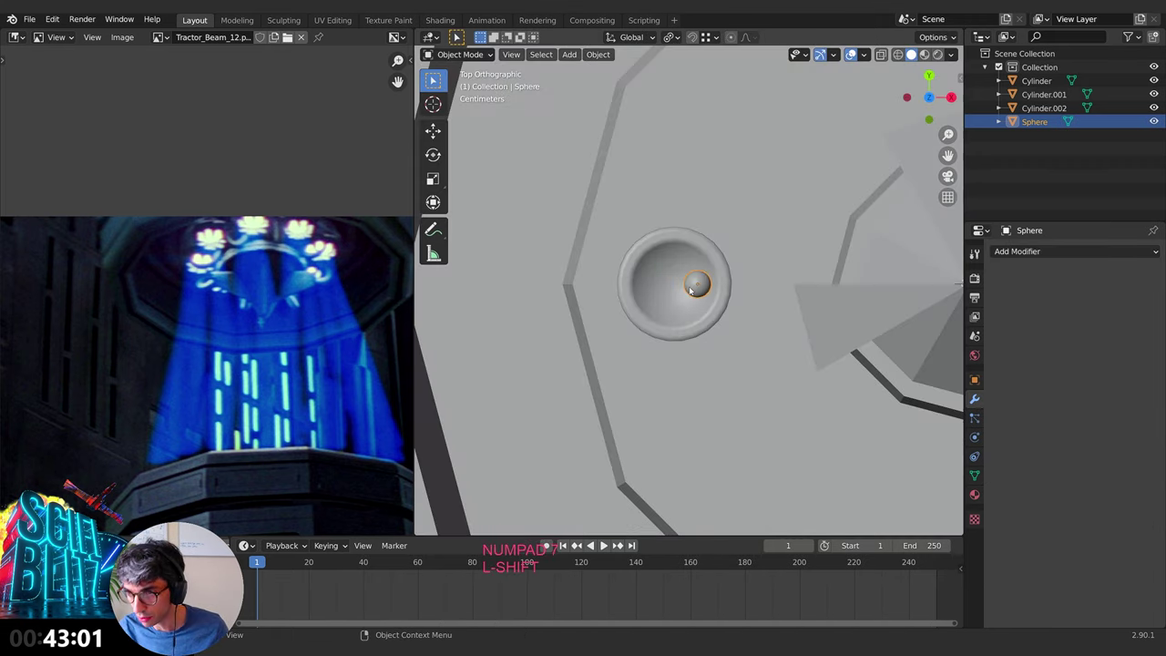
{"action": "key", "text": "shift+d"}
{"action": "key", "text": "Escape"}
{"action": "key", "text": "g"}
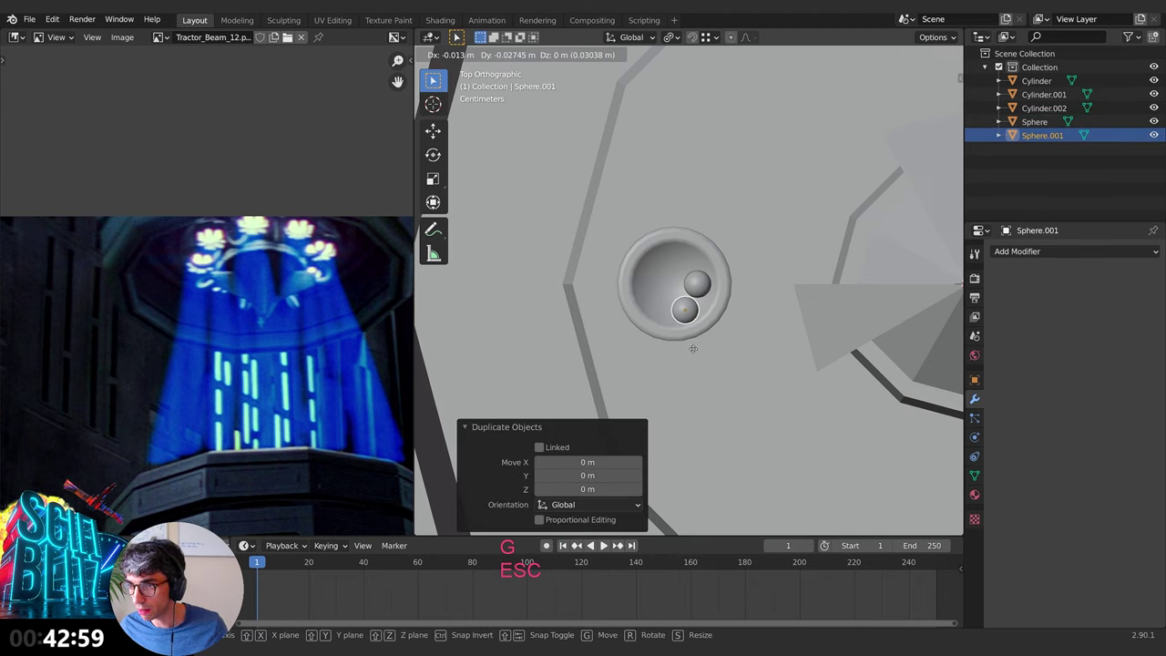
{"action": "left_click", "coordinate": [688, 347]}
{"action": "key", "text": "shift+d"}
{"action": "key", "text": "Escape"}
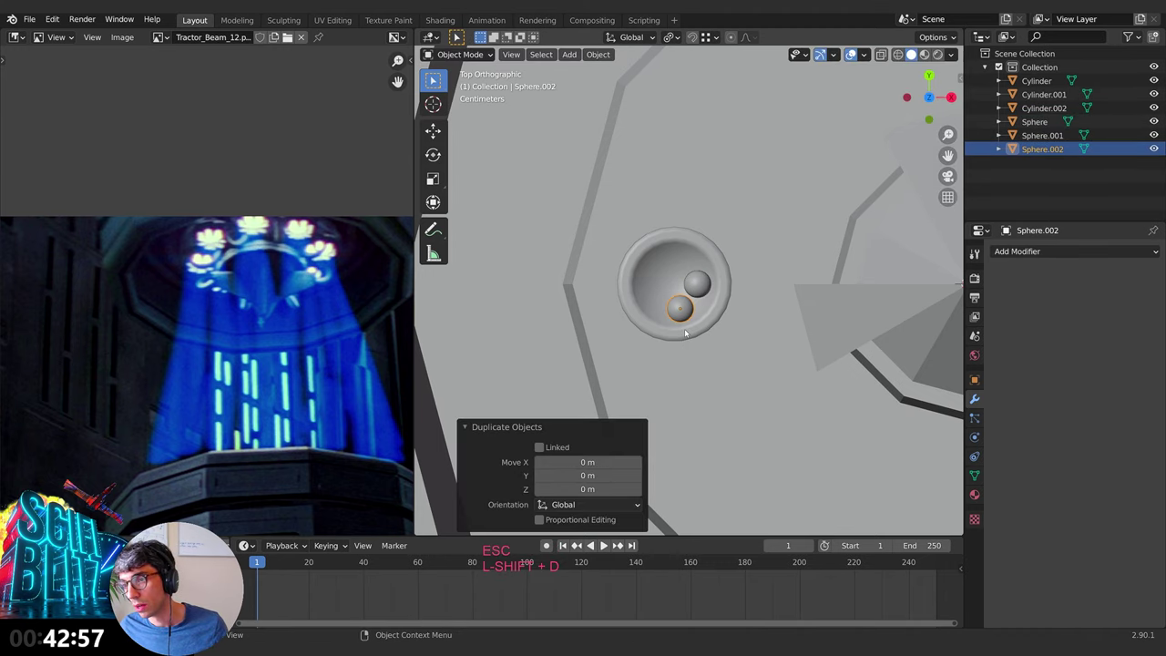
{"action": "key", "text": "g"}
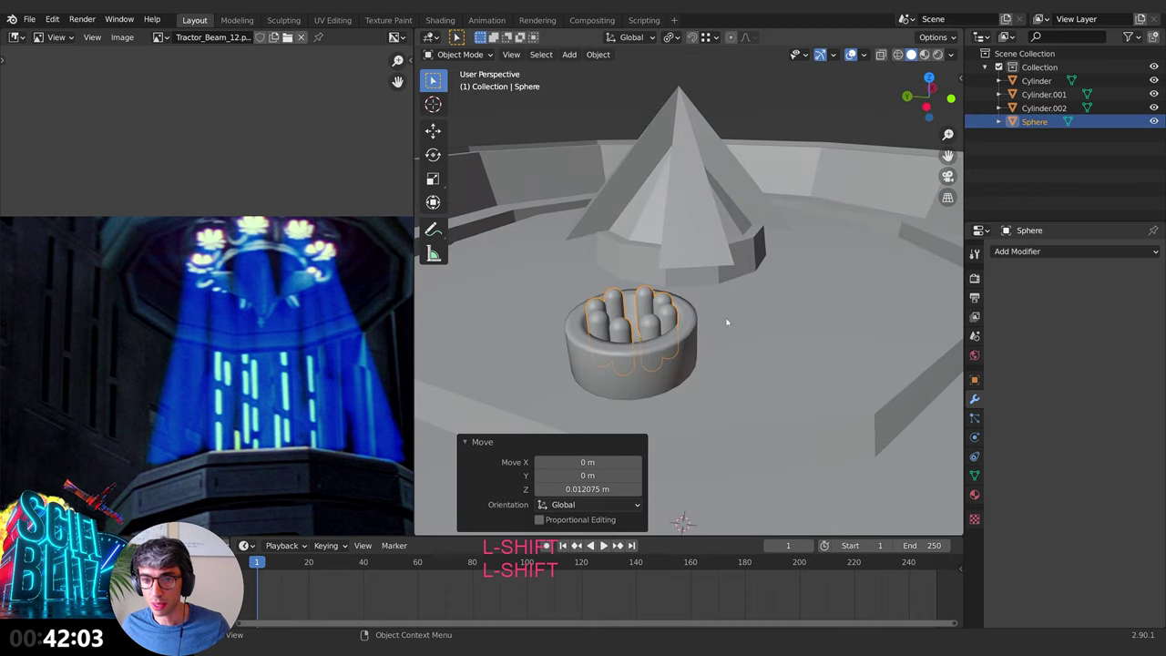
Step: Add a new material to the capsules in the cup and set its surface shader to Emission
{"action": "left_click", "coordinate": [973, 495]}
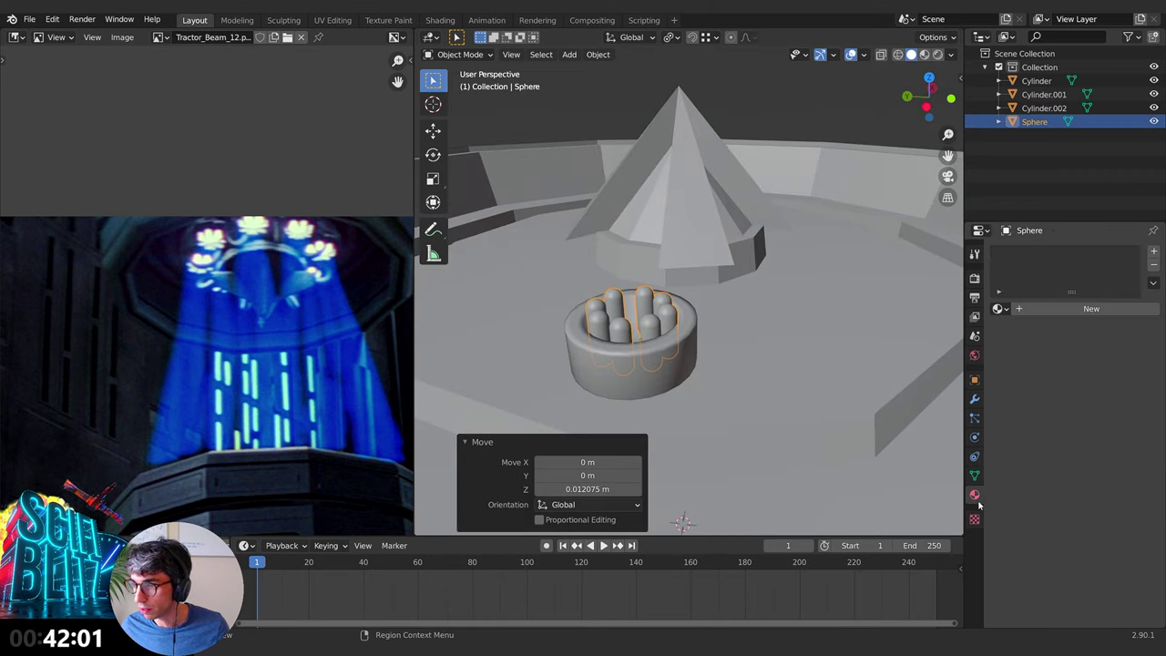
{"action": "left_click", "coordinate": [1037, 310]}
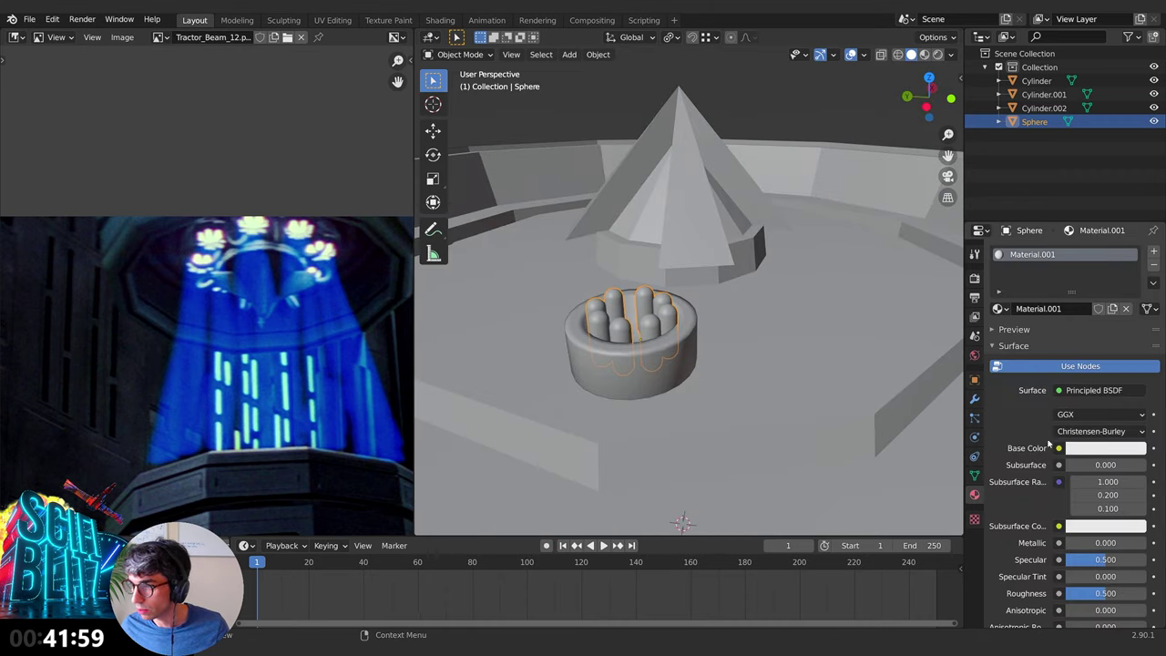
{"action": "left_click", "coordinate": [1093, 390]}
{"action": "left_click", "coordinate": [1002, 117]}
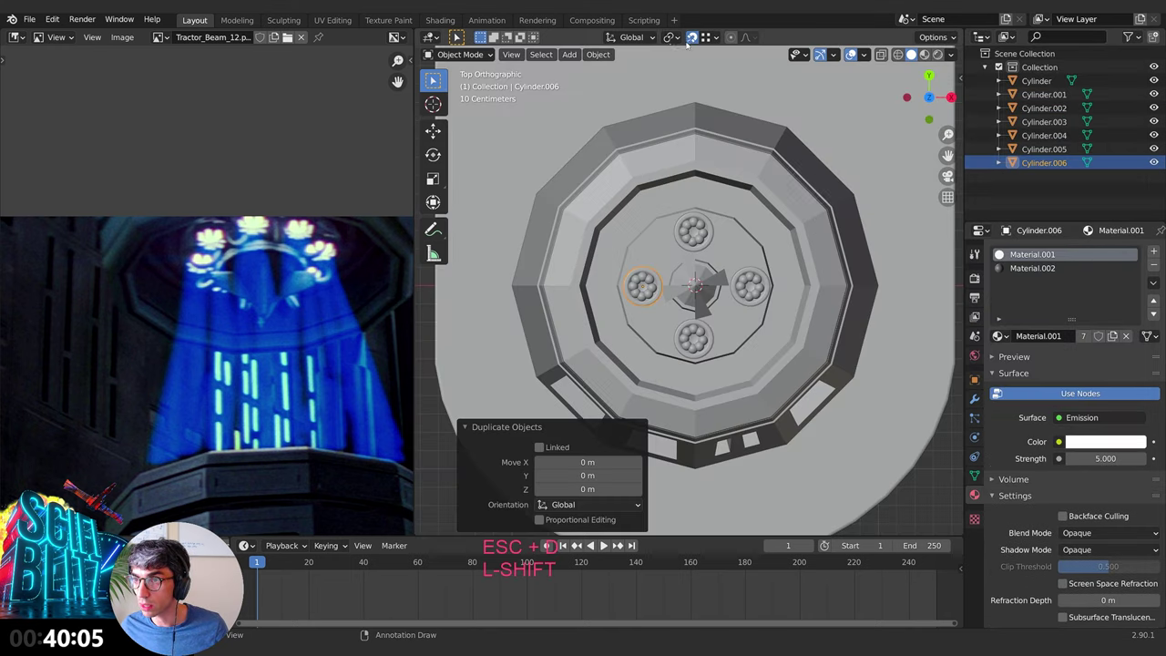
Step: Set the pivot point to the 3D cursor and rotate the duplicated lamp cup -44.8° around the central spike
{"action": "left_click", "coordinate": [674, 37]}
{"action": "left_click", "coordinate": [679, 67]}
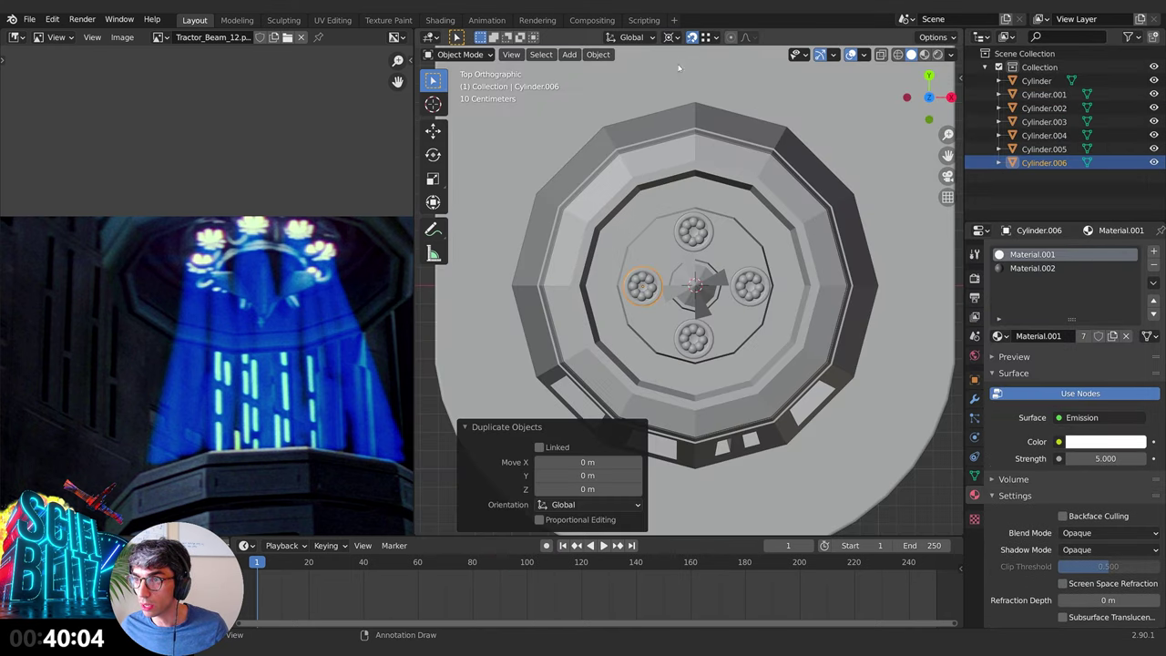
{"action": "key", "text": "r"}
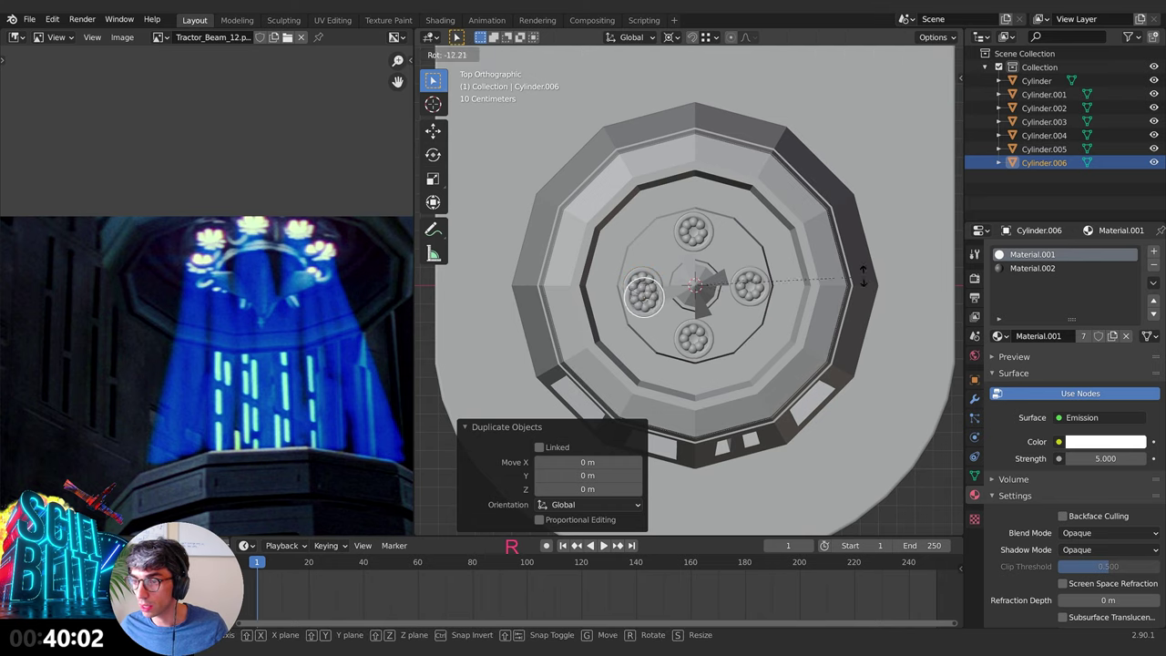
{"action": "left_click", "coordinate": [814, 198]}
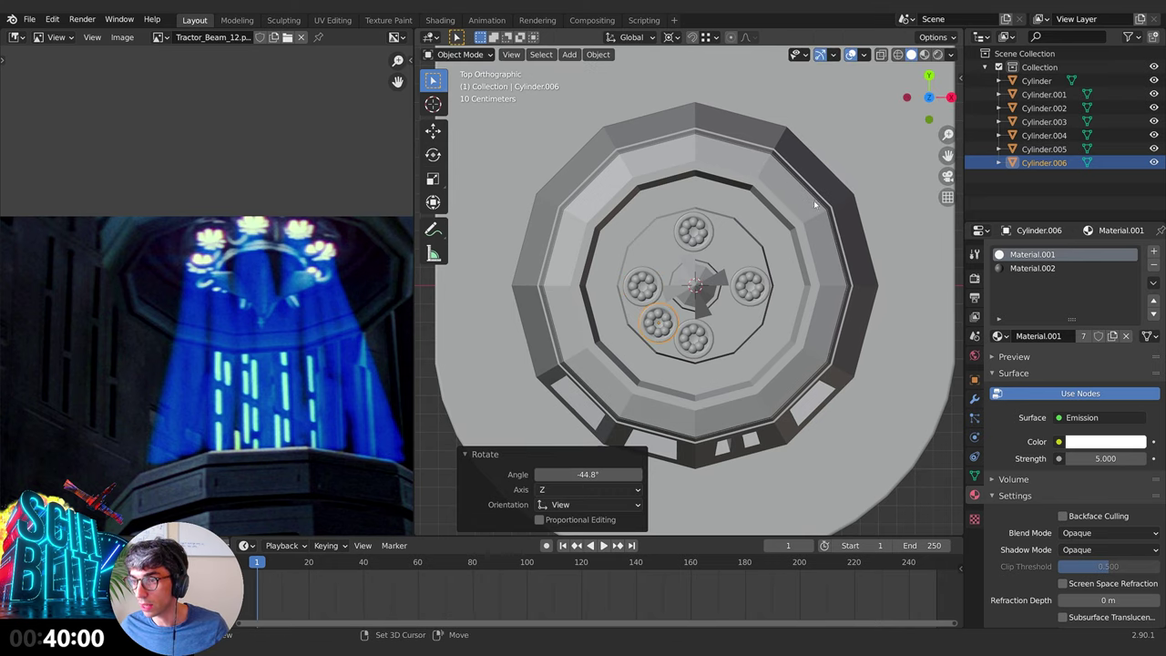
Step: Fill the remaining diagonal gaps in the lamp ring with duplicates of the cup, rotating each about -90° around the centre
{"action": "key", "text": "shift+d"}
{"action": "key", "text": "Escape"}
{"action": "key", "text": "r"}
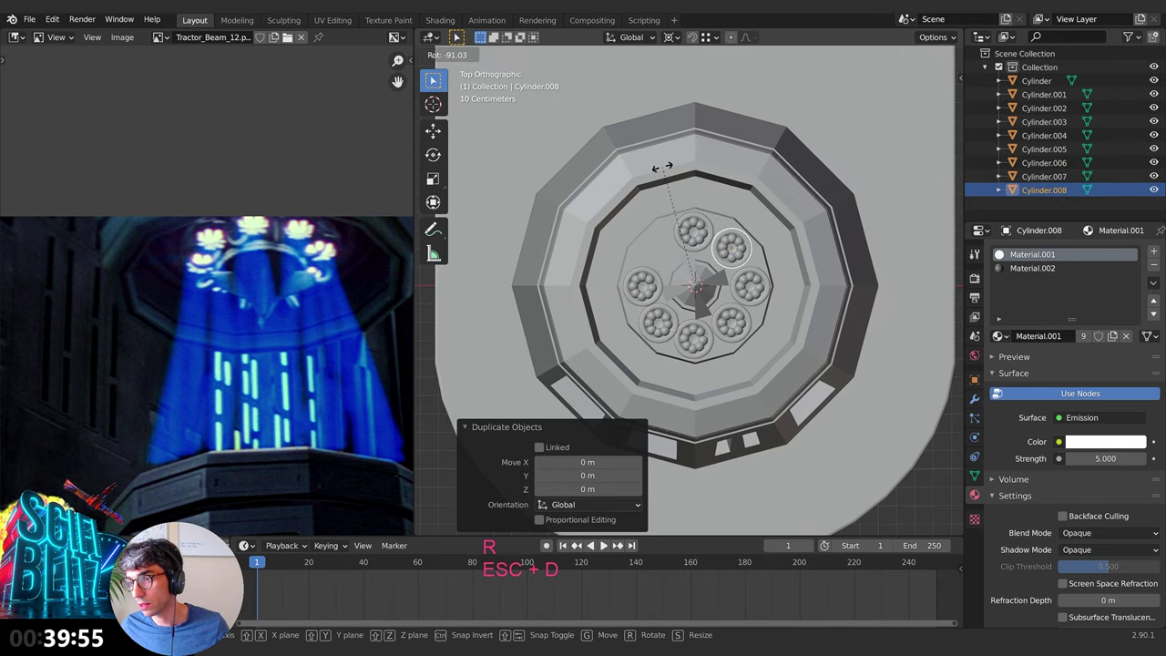
{"action": "left_click", "coordinate": [663, 167]}
{"action": "key", "text": "shift+d"}
{"action": "key", "text": "Escape"}
{"action": "key", "text": "r"}
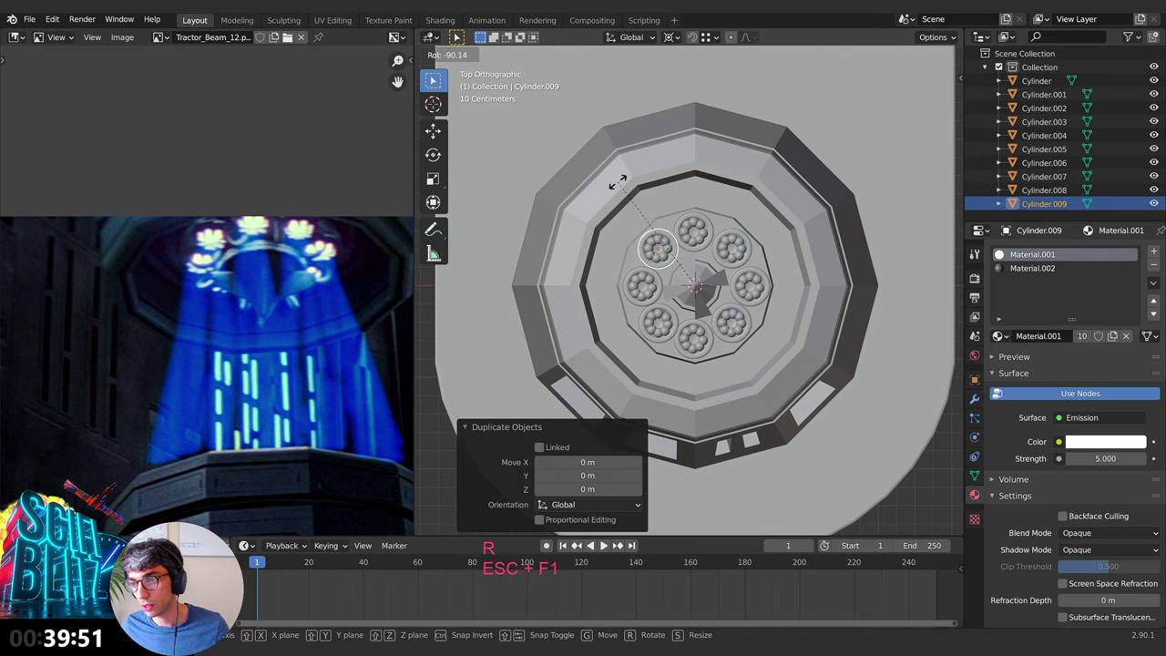
{"action": "left_click", "coordinate": [618, 182]}
{"action": "middle_click_drag", "start_coordinate": [618, 182], "coordinate": [764, 349]}
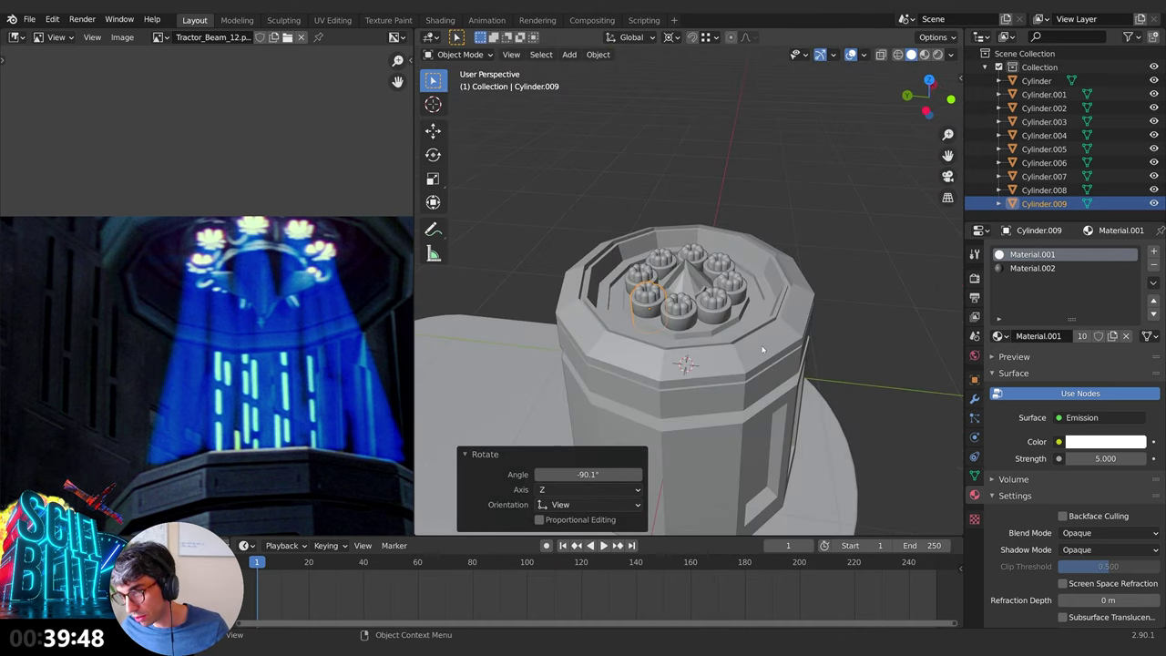
{"action": "scroll", "coordinate": [765, 337], "scroll_direction": "up", "scroll_amount": 4}
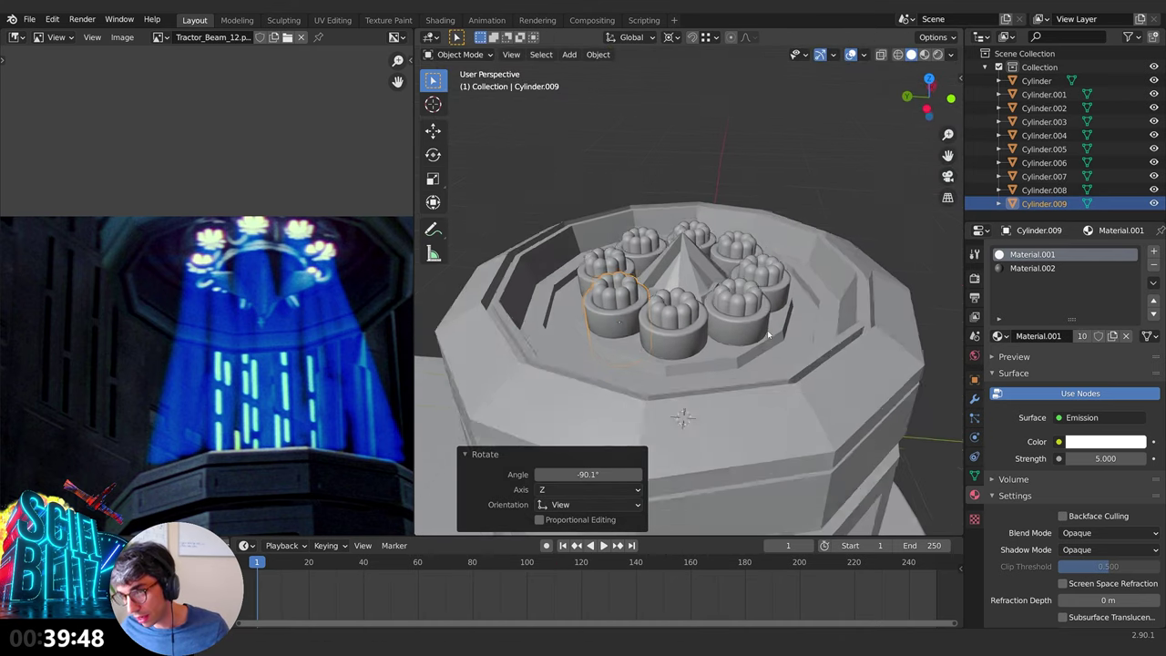
{"action": "left_click", "coordinate": [725, 367]}
{"action": "scroll", "coordinate": [719, 337], "scroll_direction": "down", "scroll_amount": 2}
{"action": "scroll", "coordinate": [715, 303], "scroll_direction": "up", "scroll_amount": 2}
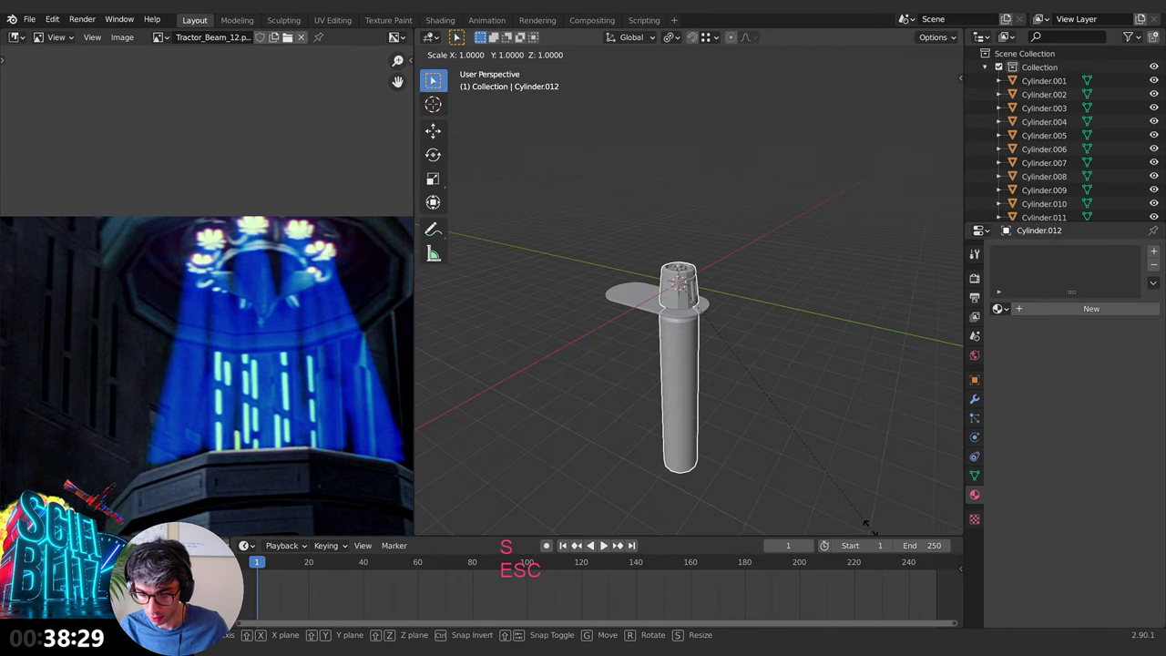
Step: Flip the tower copy by scaling it -1 on all axes and move it 3.0527 m along Z above the original
{"action": "key", "text": "KP_1"}
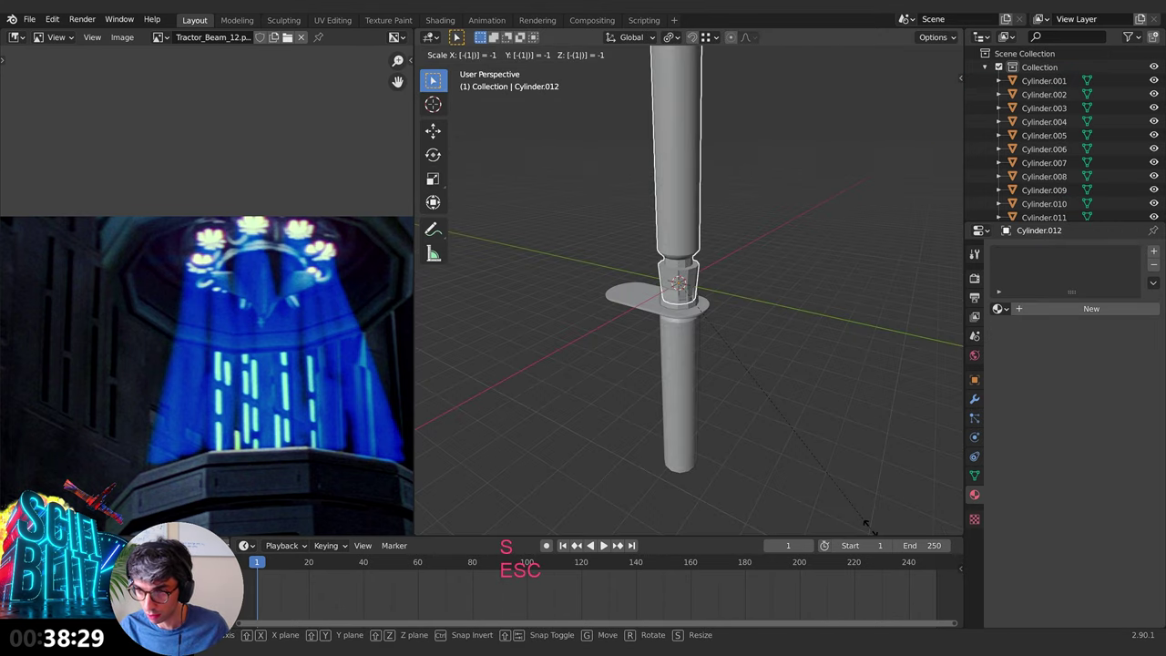
{"action": "key", "text": "Return"}
{"action": "key", "text": "g"}
{"action": "key", "text": "z"}
{"action": "left_click", "coordinate": [718, 247]}
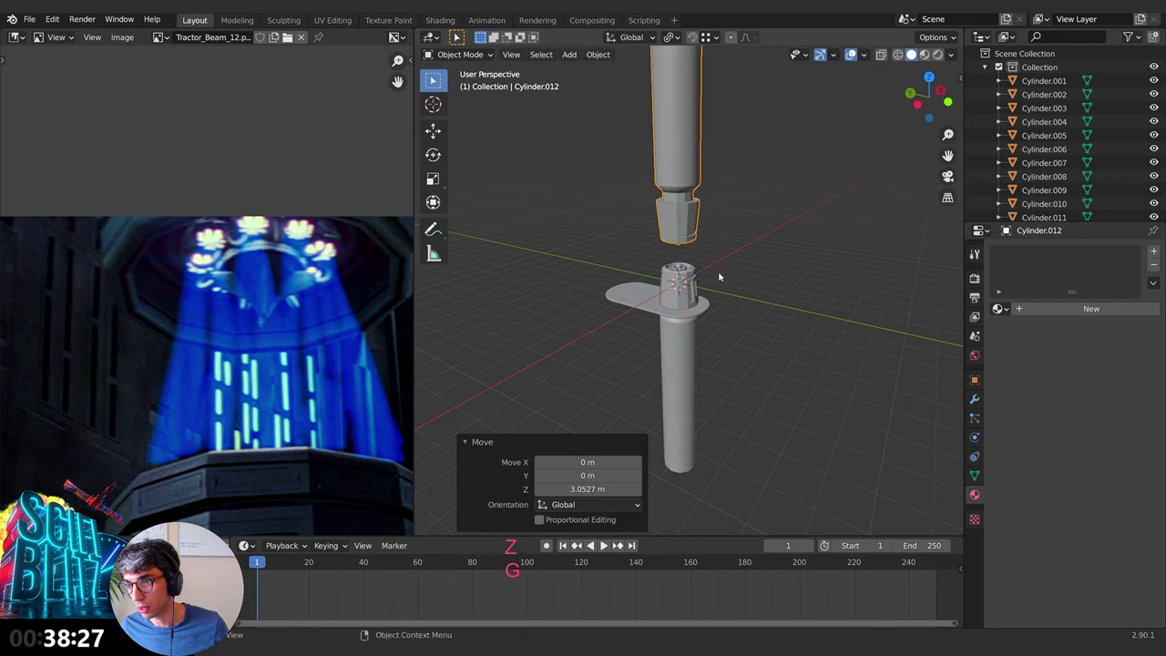
{"action": "scroll", "coordinate": [718, 247], "scroll_direction": "up", "scroll_amount": 4}
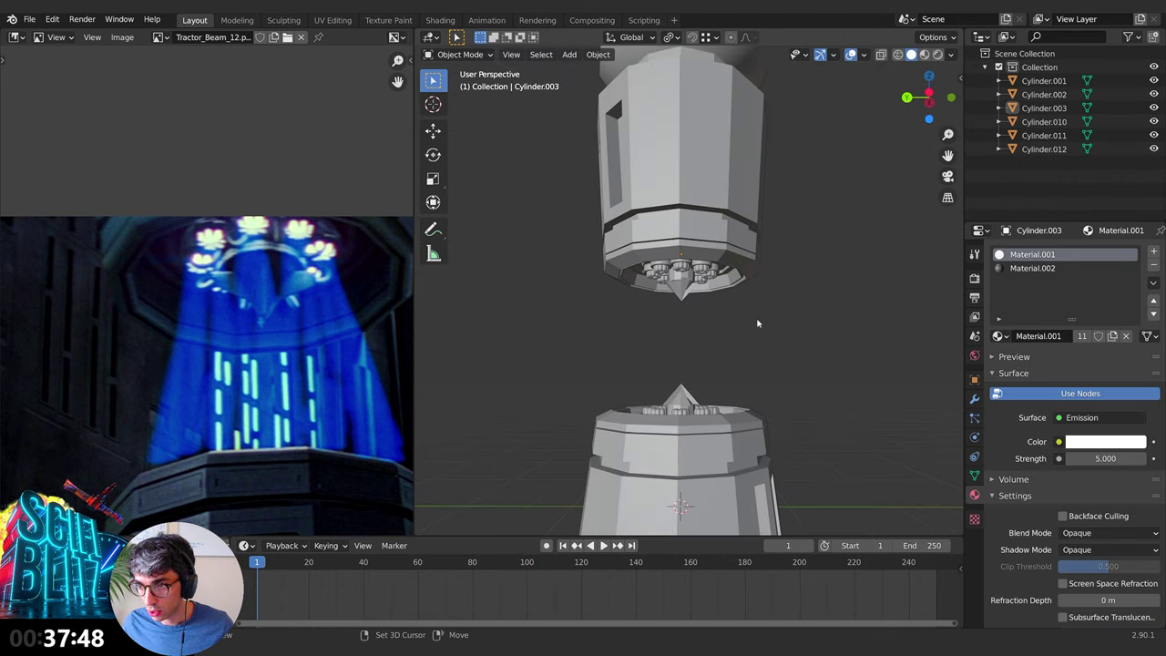
Step: Add a mesh cone and move it 1.4014 m up along Z between the two tower heads
{"action": "key", "text": "shift+a"}
{"action": "mouse_move", "coordinate": [729, 321]}
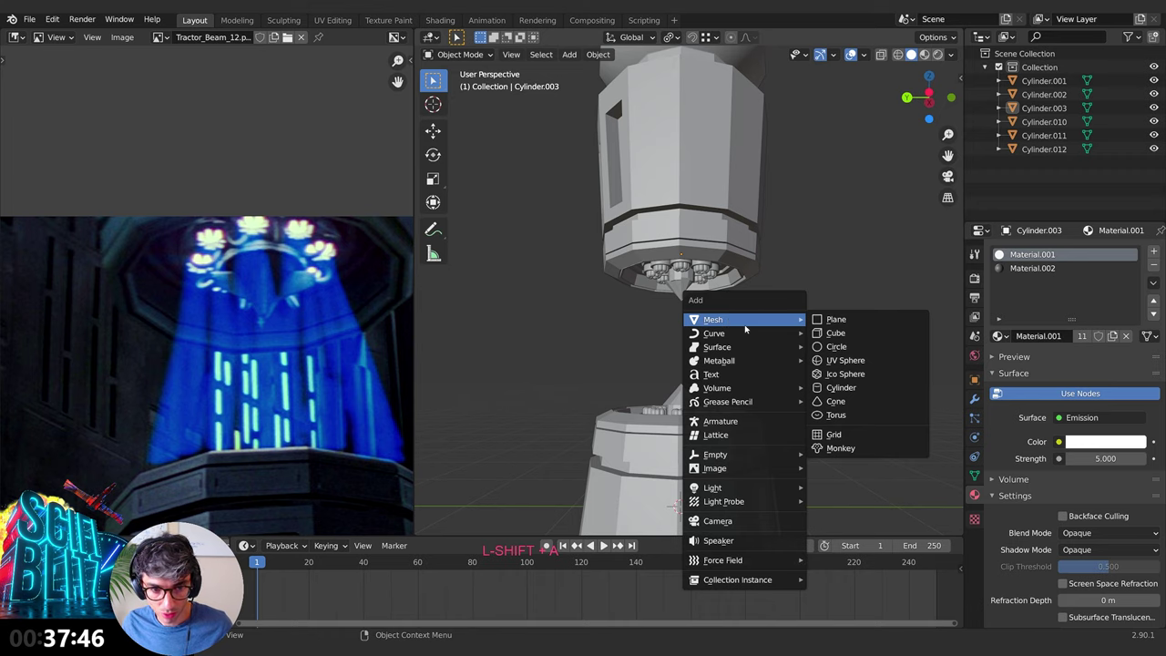
{"action": "left_click", "coordinate": [857, 402]}
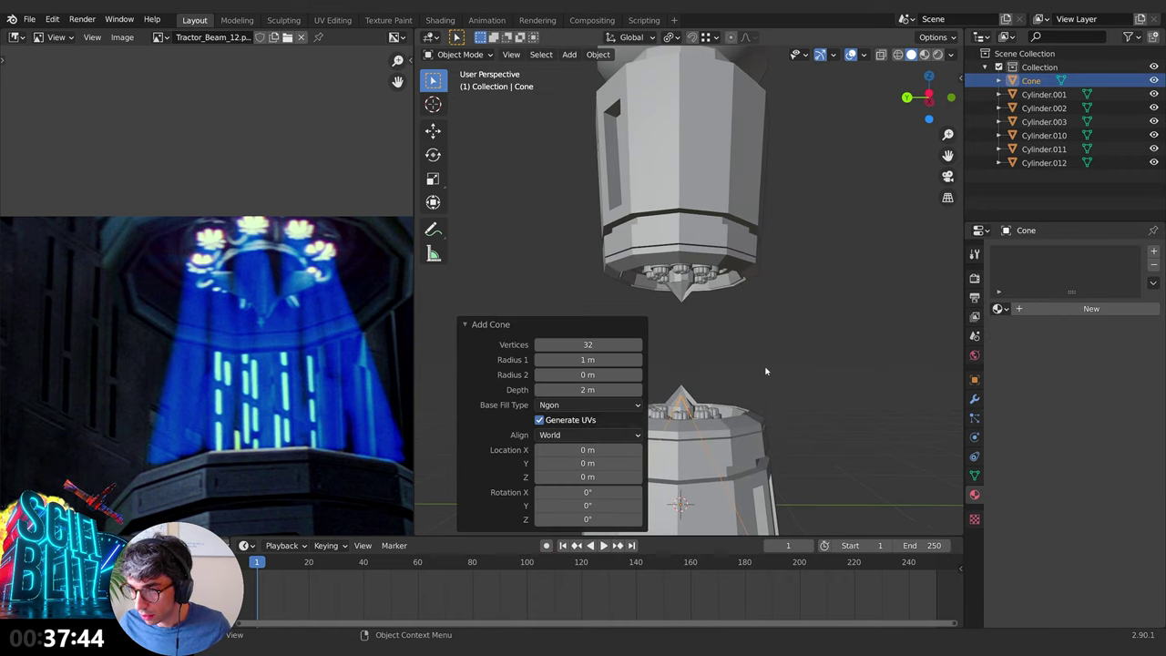
{"action": "key", "text": "g"}
{"action": "key", "text": "z"}
{"action": "left_click", "coordinate": [774, 247]}
Step: Shrink the cone uniformly and adjust its height by scaling it along Z
{"action": "key", "text": "s"}
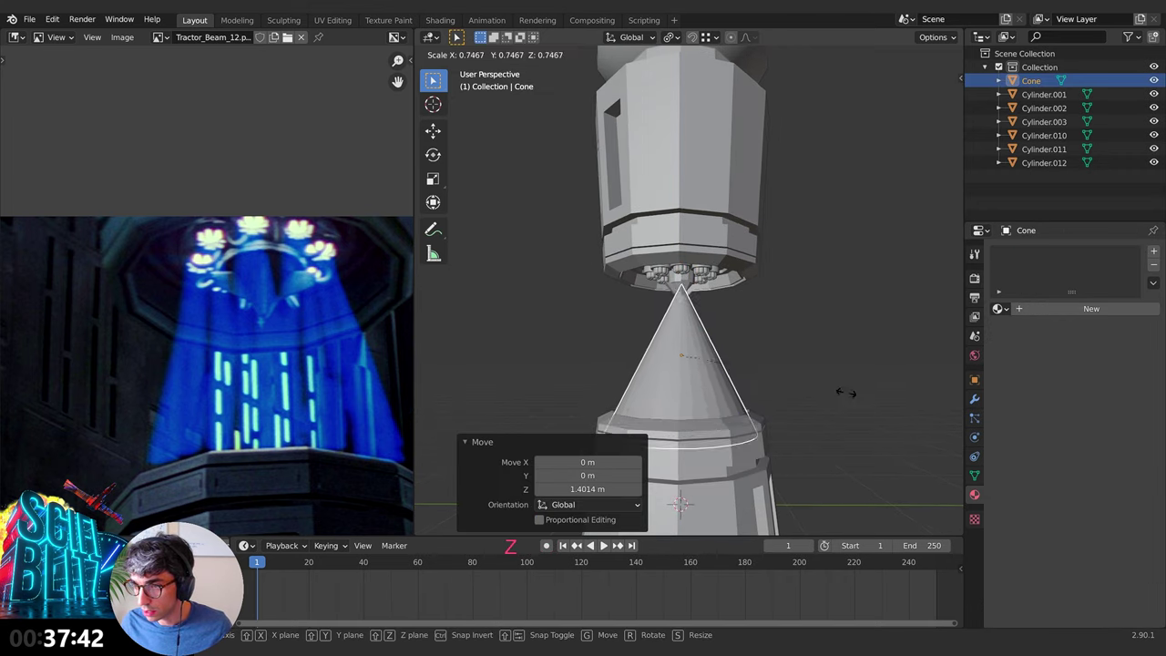
{"action": "left_click", "coordinate": [776, 407]}
{"action": "key", "text": "s"}
{"action": "key", "text": "z"}
{"action": "left_click", "coordinate": [775, 346]}
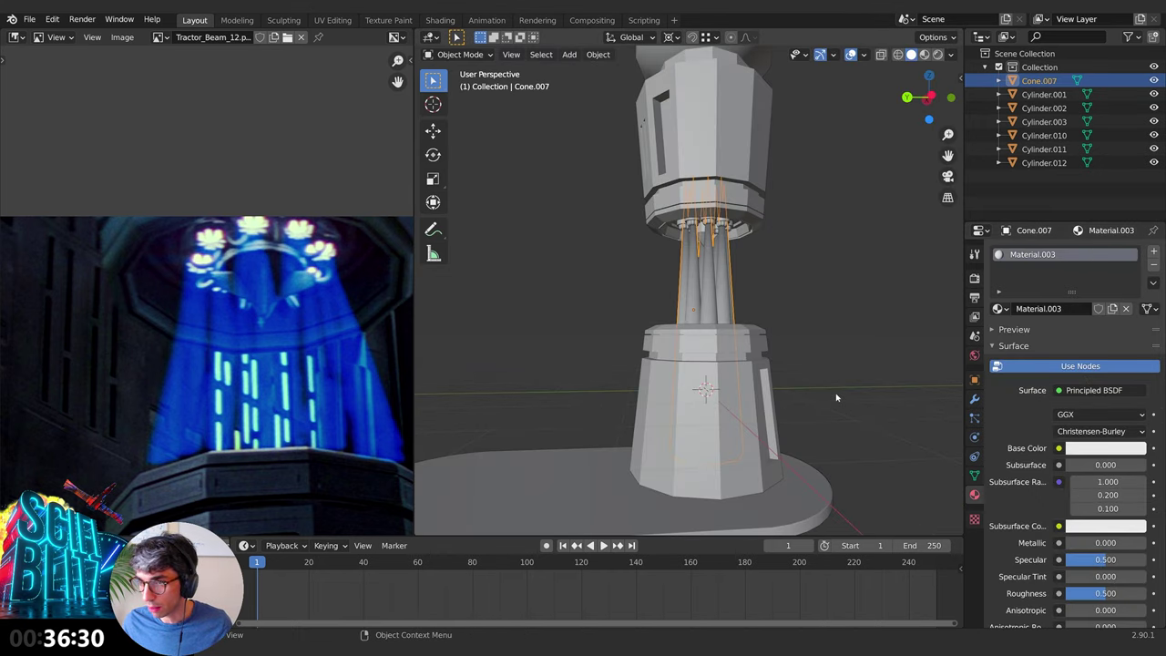
Step: Set the base color of the light beam cones' material to blue
{"action": "left_click", "coordinate": [1105, 453]}
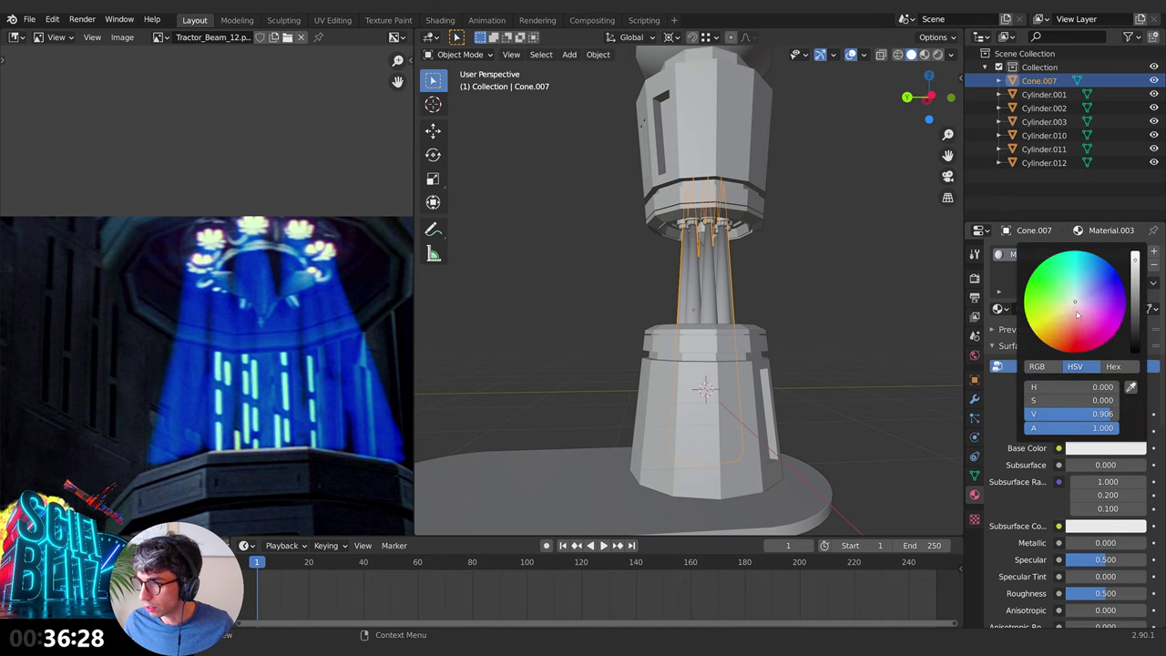
{"action": "left_click", "coordinate": [1098, 277]}
{"action": "scroll", "coordinate": [1066, 410], "scroll_direction": "down", "scroll_amount": 4}
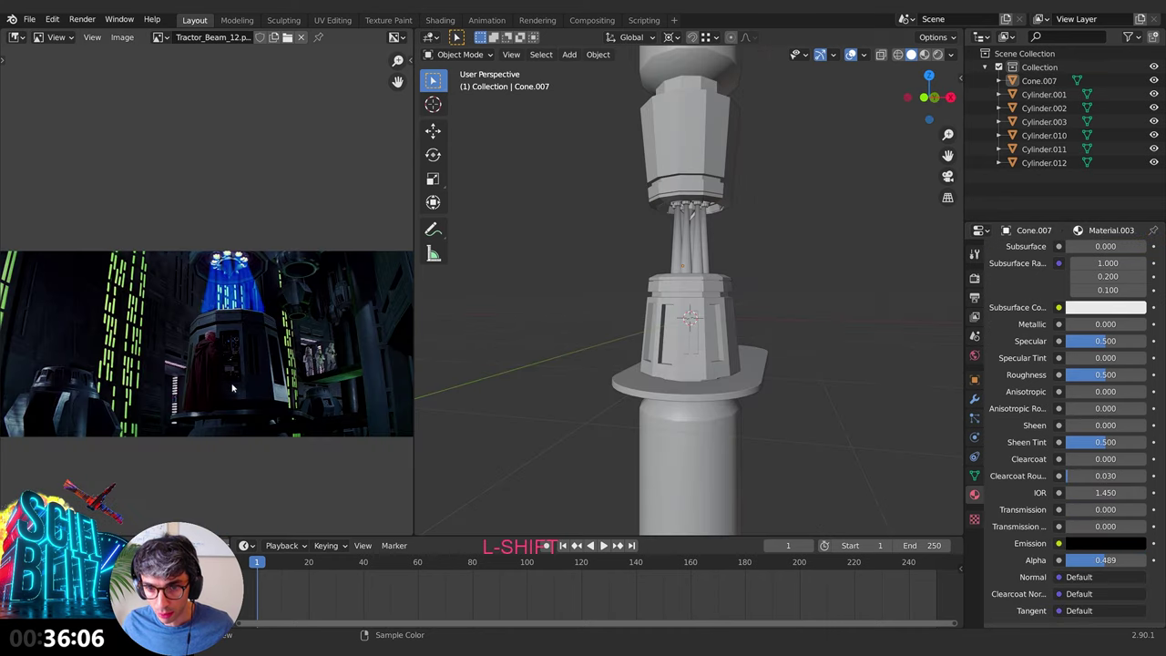
Step: Extrude the top edge loop of the open cylinder in place and scale it outward by 1.056
{"action": "scroll", "coordinate": [235, 401], "scroll_direction": "up", "scroll_amount": 3}
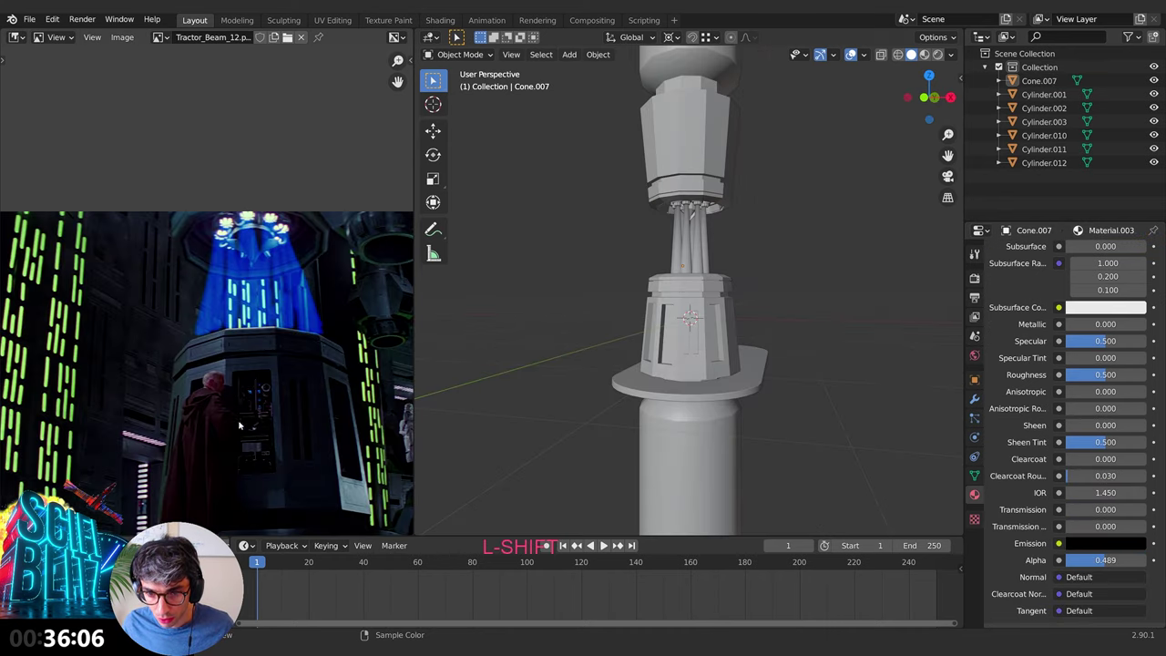
{"action": "scroll", "coordinate": [275, 433], "scroll_direction": "down", "scroll_amount": 4}
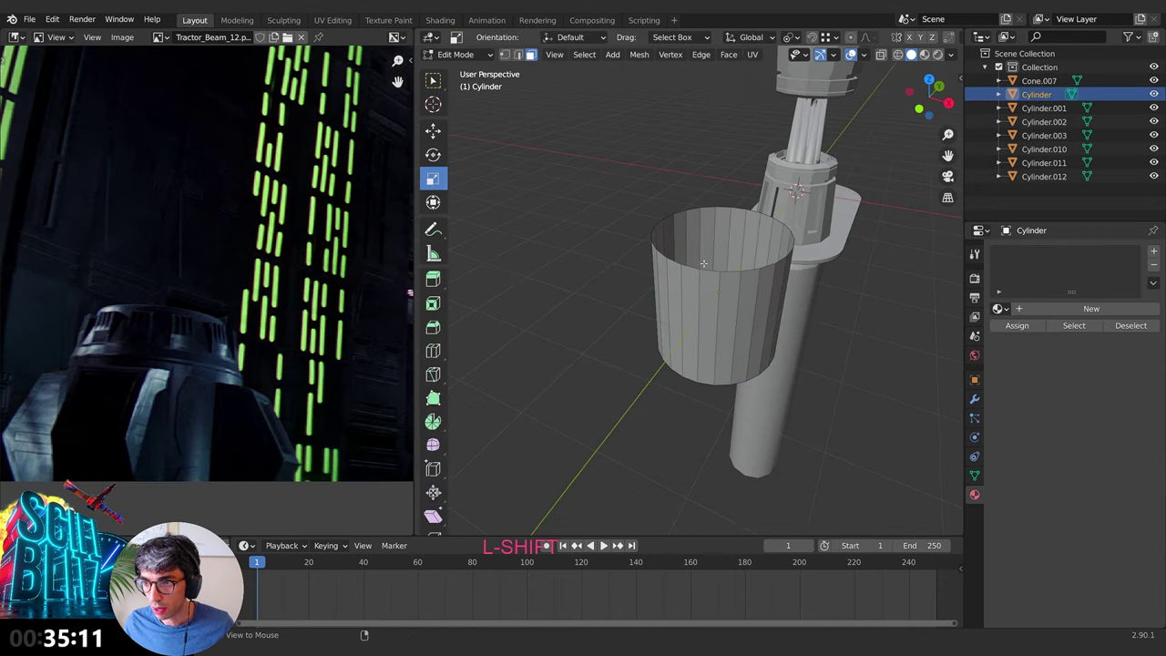
{"action": "left_click", "coordinate": [704, 264], "text": "alt"}
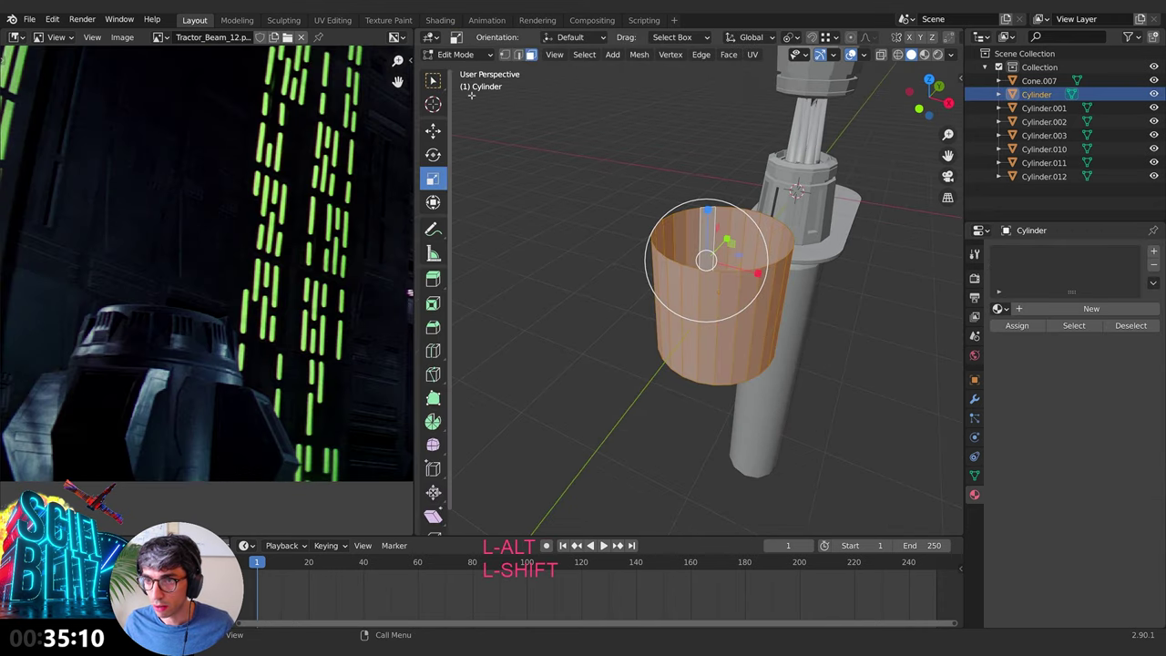
{"action": "left_click", "coordinate": [519, 54]}
{"action": "left_click", "coordinate": [705, 272], "text": "alt"}
{"action": "middle_click_drag", "start_coordinate": [681, 291], "coordinate": [679, 279]}
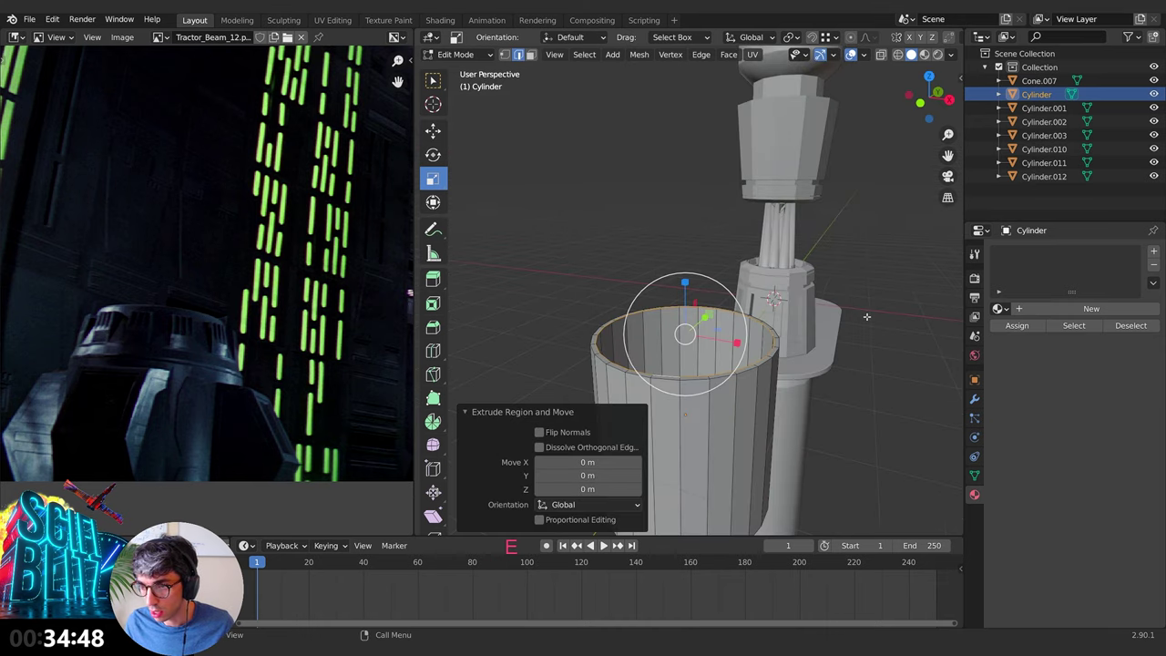
{"action": "key", "text": "z"}
{"action": "key", "text": "Escape"}
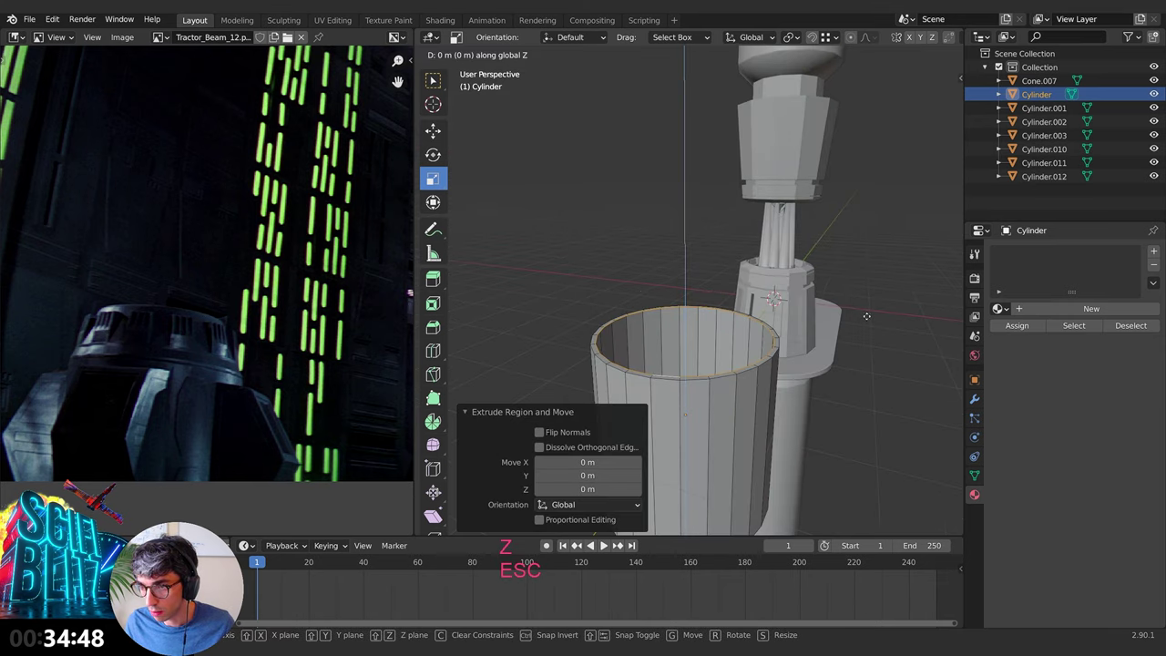
{"action": "key", "text": "e"}
{"action": "right_click", "coordinate": [867, 314]}
{"action": "key", "text": "s"}
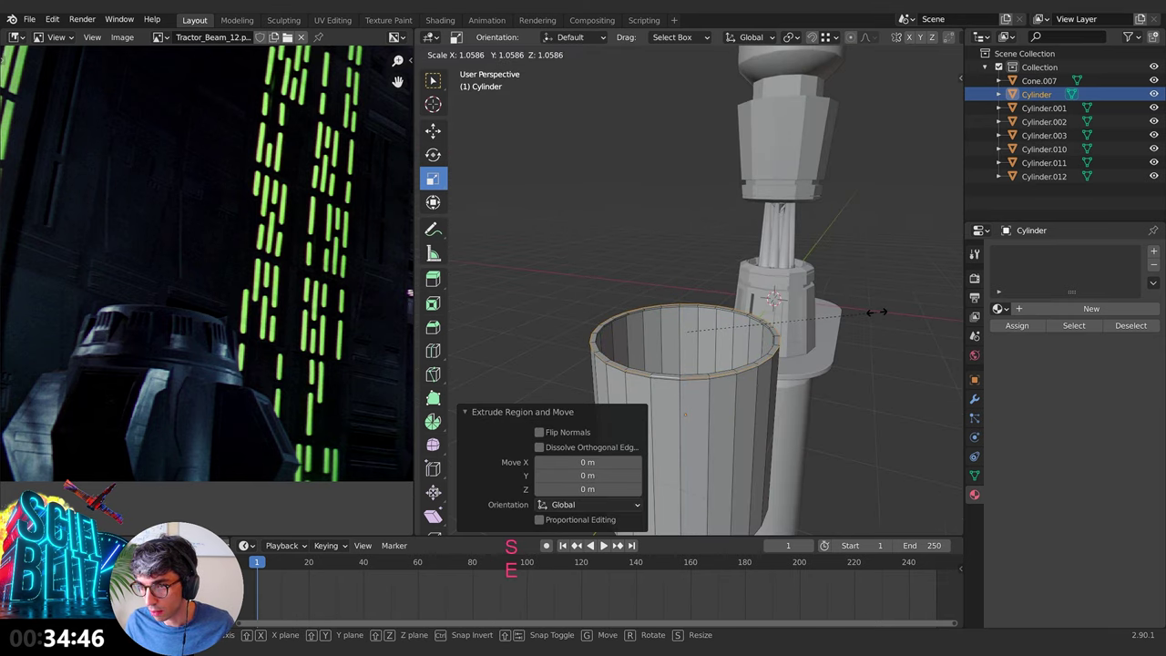
{"action": "left_click", "coordinate": [876, 312]}
Step: Extrude the cylinder's top rim 0.50924 m up along Z and scale it inward to form a tapered collar
{"action": "middle_click_drag", "start_coordinate": [876, 312], "coordinate": [830, 294]}
{"action": "key", "text": "e"}
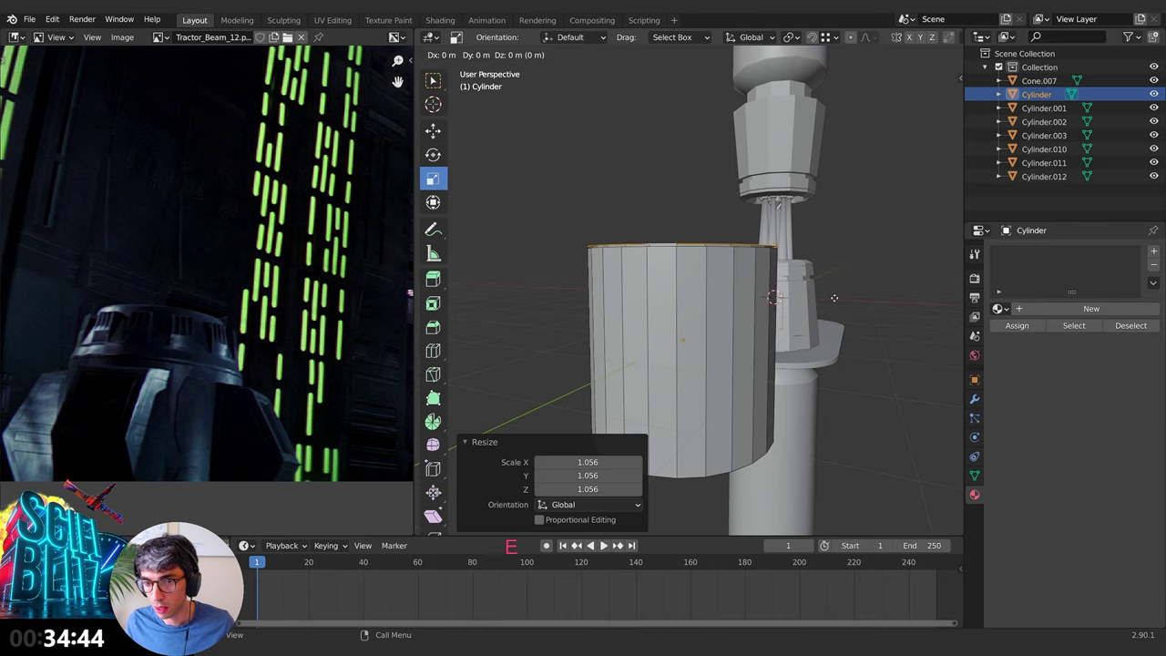
{"action": "key", "text": "Escape"}
{"action": "key", "text": "g"}
{"action": "key", "text": "z"}
{"action": "left_click", "coordinate": [832, 255]}
{"action": "key", "text": "s"}
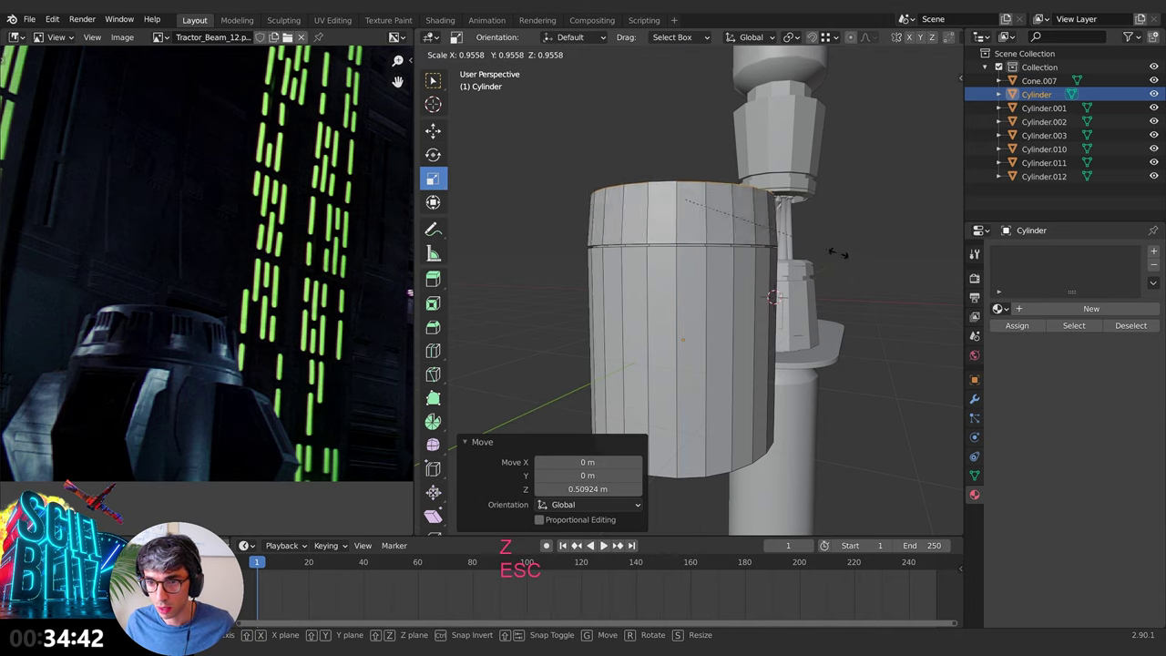
{"action": "left_click", "coordinate": [774, 251]}
{"action": "middle_click_drag", "start_coordinate": [775, 250], "coordinate": [747, 228]}
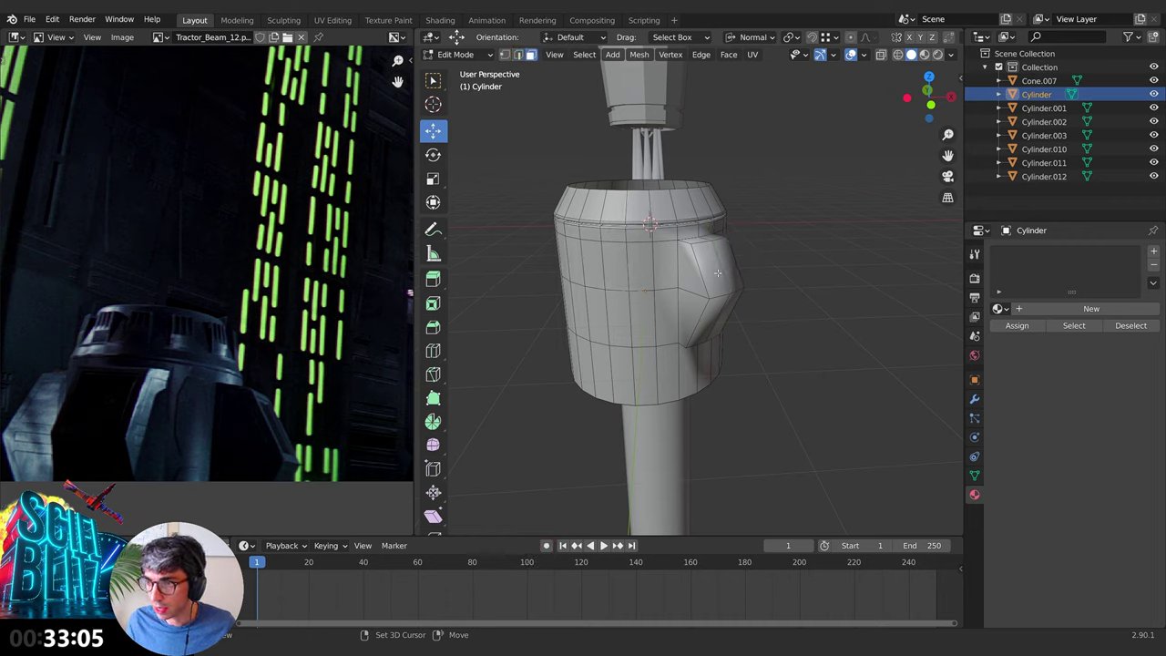
Step: Apply flat shading to the selected faces of the angular block protruding from the cylinder's side
{"action": "left_click", "coordinate": [731, 268], "text": "shift"}
{"action": "right_click", "coordinate": [713, 310]}
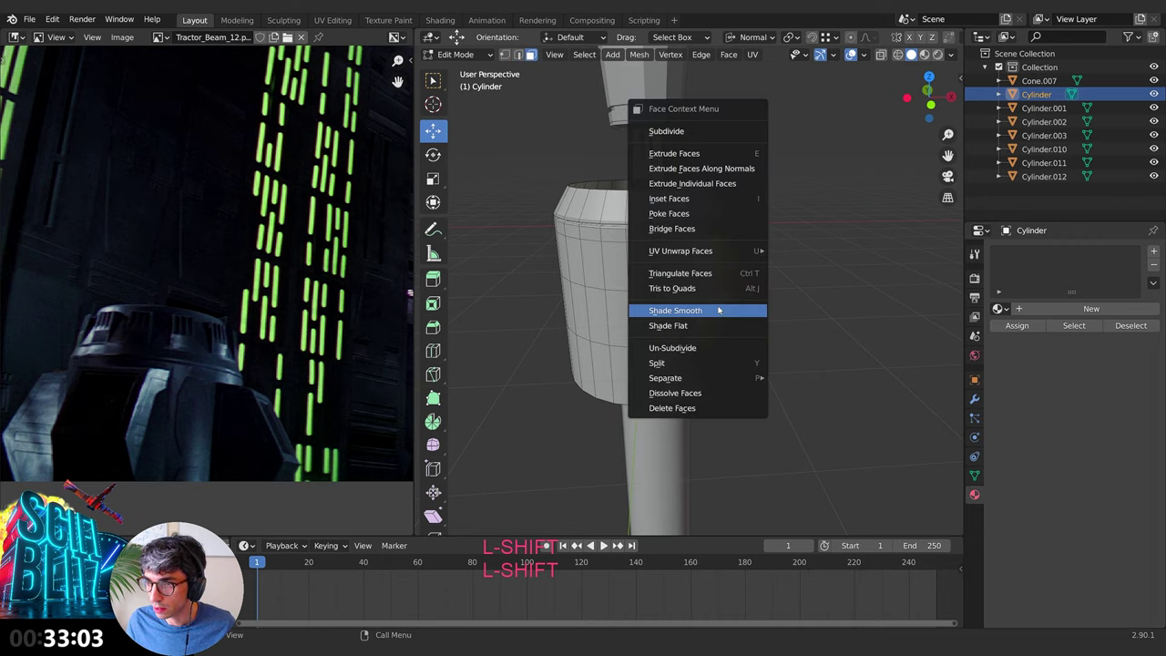
{"action": "left_click", "coordinate": [709, 325]}
{"action": "middle_click_drag", "start_coordinate": [778, 325], "coordinate": [614, 300]}
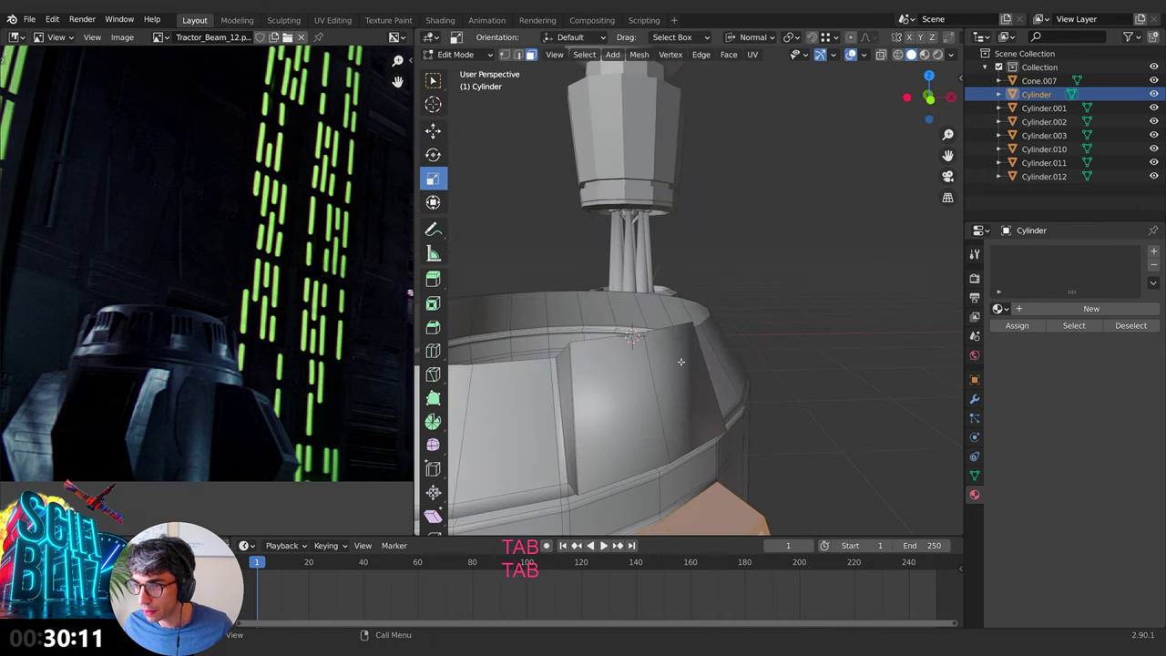
Step: Select the outer faces of a raised block on the upper collar, grow the selection to its sides, and shade it flat
{"action": "left_click", "coordinate": [679, 387]}
{"action": "left_click", "coordinate": [637, 387], "text": "shift"}
{"action": "left_click", "coordinate": [689, 393], "text": "shift"}
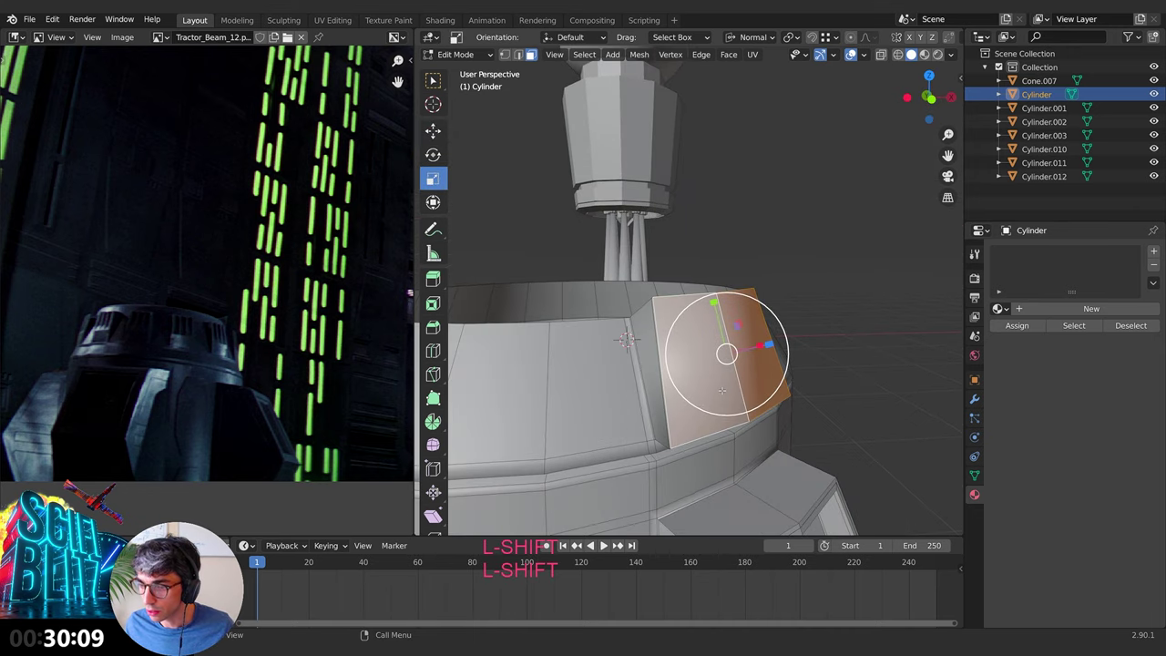
{"action": "key", "text": "ctrl+KP_Add"}
{"action": "right_click", "coordinate": [722, 392]}
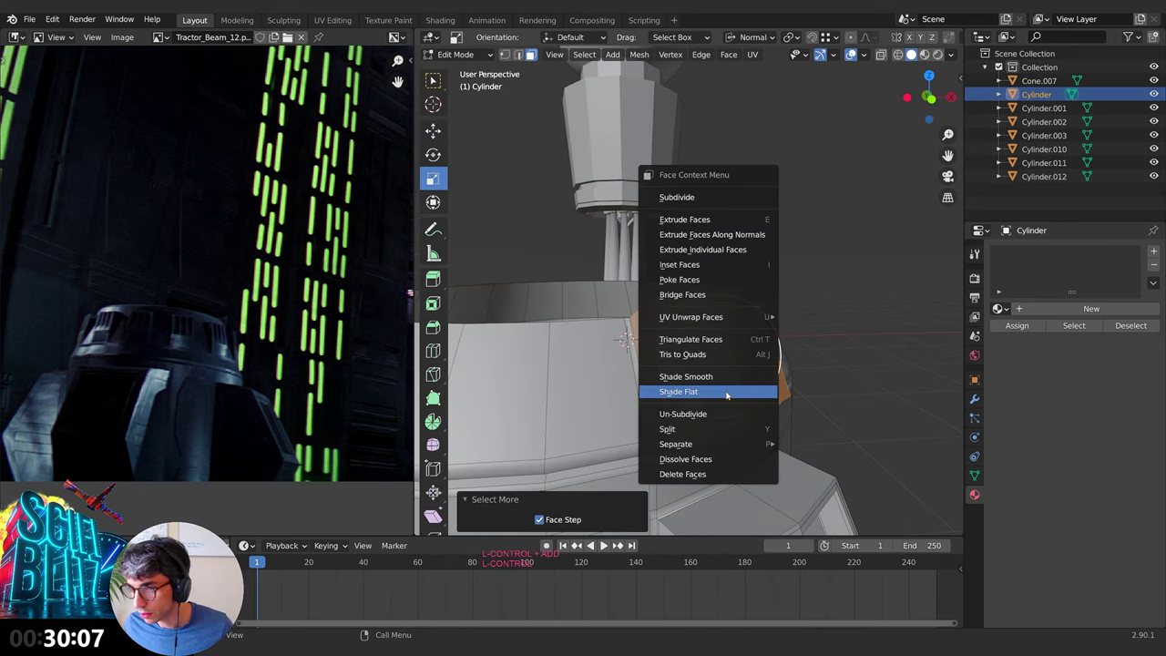
{"action": "left_click", "coordinate": [726, 395]}
Step: Check the flat shading of the collar's raised block in Object Mode, and return to Edit Mode
{"action": "middle_click_drag", "start_coordinate": [819, 408], "coordinate": [744, 362]}
{"action": "key", "text": "Tab"}
{"action": "scroll", "coordinate": [876, 398], "scroll_direction": "down", "scroll_amount": 3}
{"action": "left_click", "coordinate": [880, 397]}
{"action": "scroll", "coordinate": [794, 343], "scroll_direction": "up", "scroll_amount": 4}
{"action": "middle_click_drag", "start_coordinate": [745, 361], "coordinate": [716, 380], "text": "shift"}
{"action": "left_click", "coordinate": [670, 390]}
{"action": "key", "text": "Tab"}
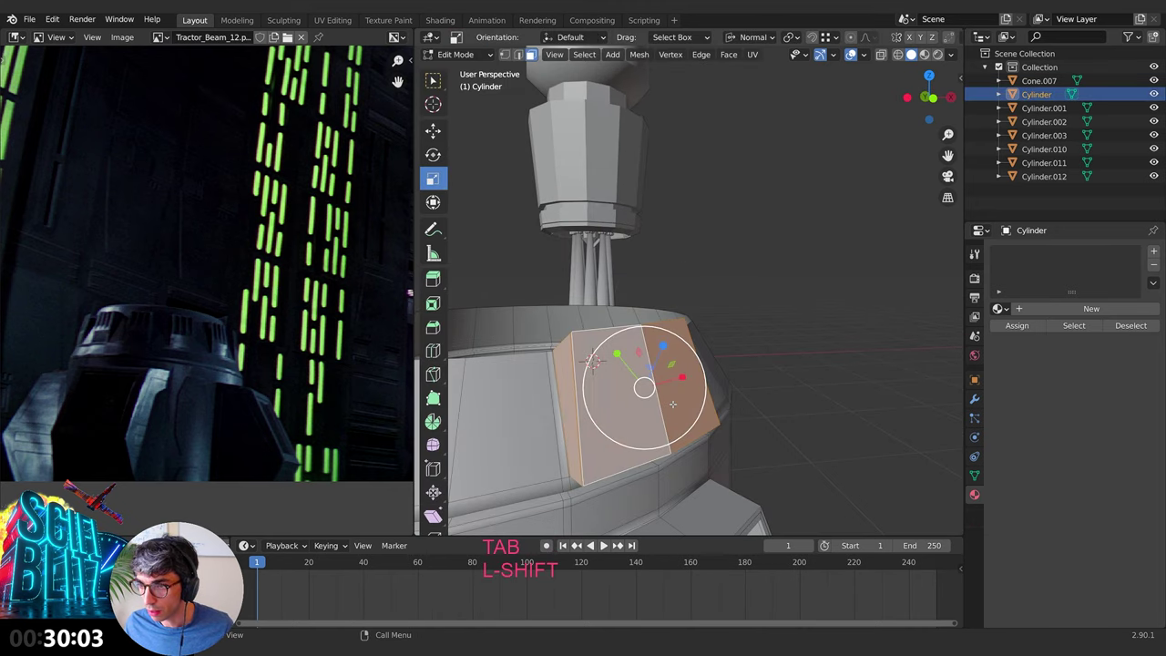
{"action": "left_click", "coordinate": [674, 404]}
{"action": "middle_click_drag", "start_coordinate": [639, 402], "coordinate": [672, 400]}
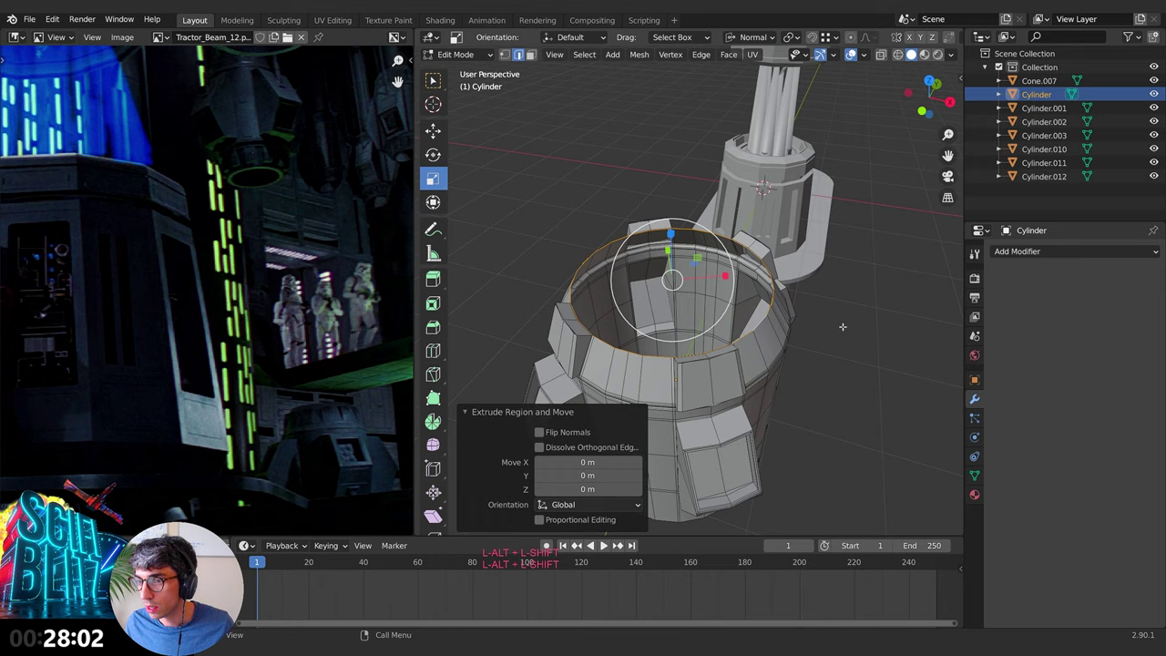
Step: Scale the extruded edge loop at the cylinder's open rim to give the wall thickness, and inspect the finished machine
{"action": "key", "text": "s"}
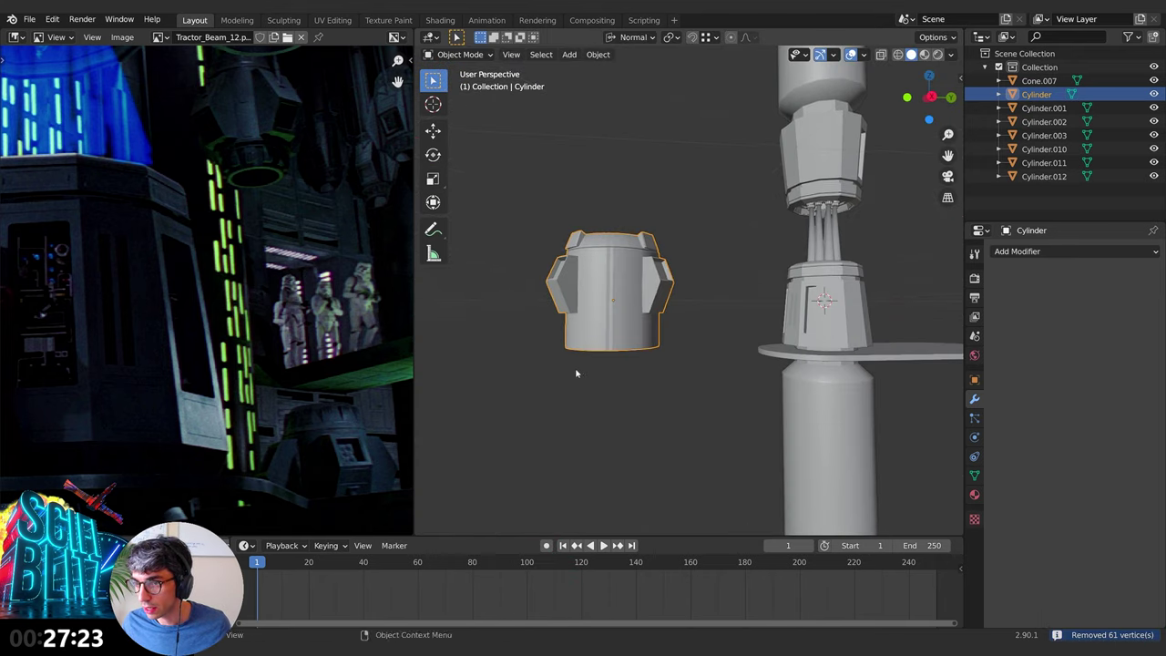
{"action": "middle_click_drag", "start_coordinate": [576, 374], "coordinate": [643, 378]}
{"action": "scroll", "coordinate": [696, 374], "scroll_direction": "up", "scroll_amount": 1}
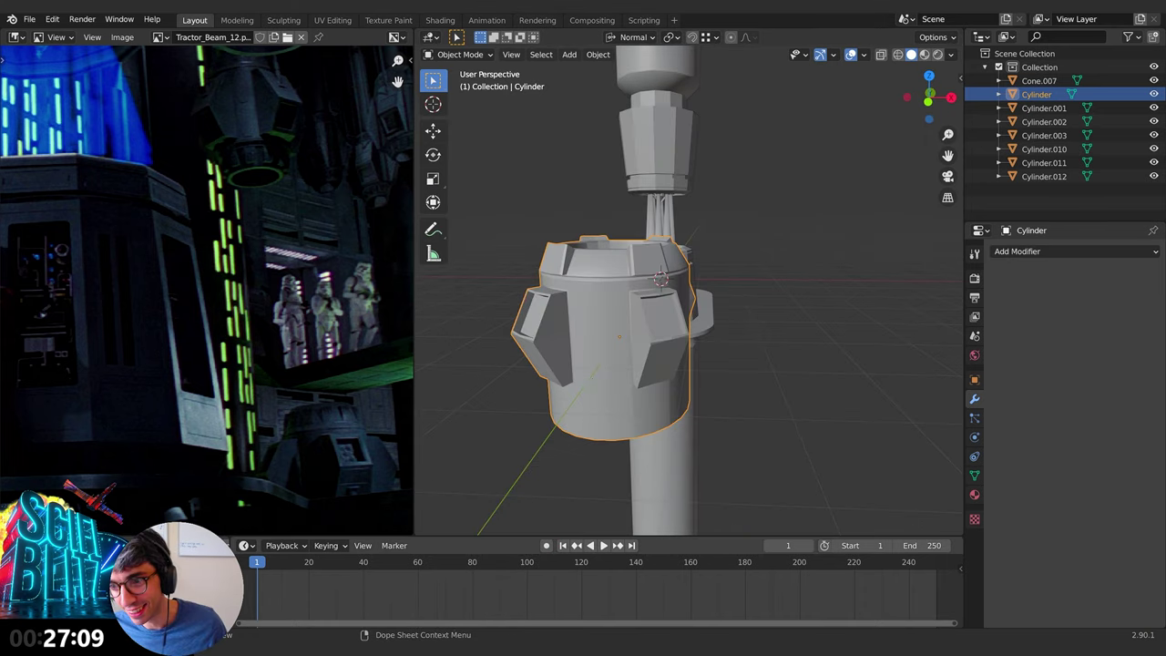
{"action": "middle_click_drag", "start_coordinate": [630, 329], "coordinate": [661, 281]}
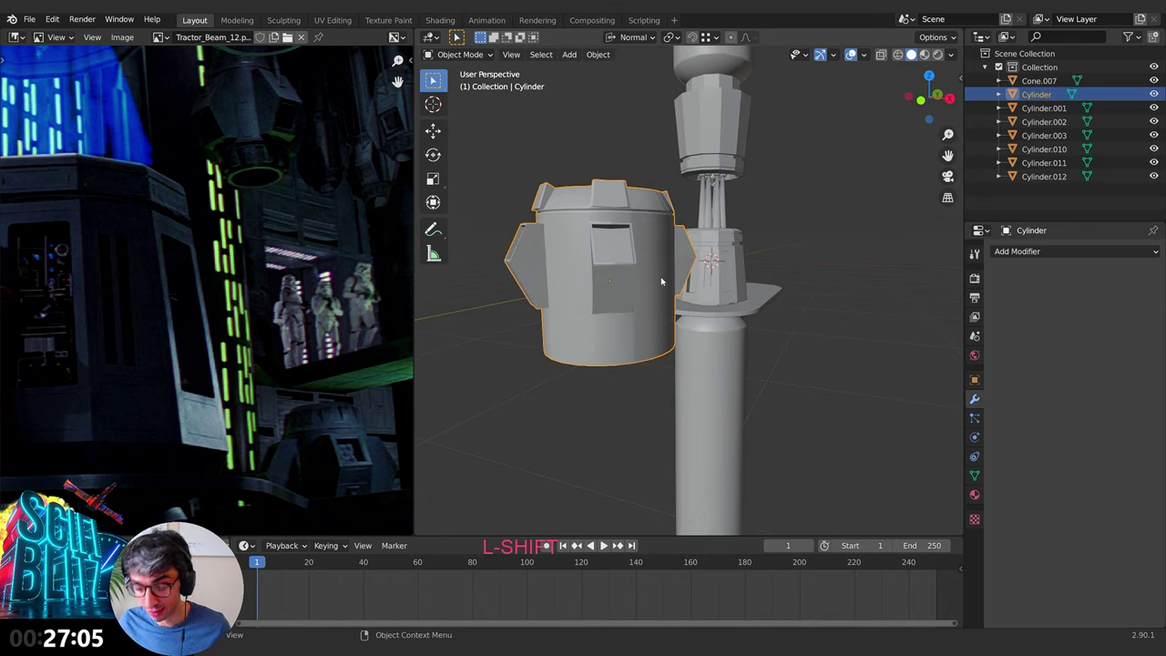
Step: Add a camera framing the beam tower from above and set its focal length to 35 mm
{"action": "key", "text": "shift+a"}
{"action": "left_click", "coordinate": [884, 427]}
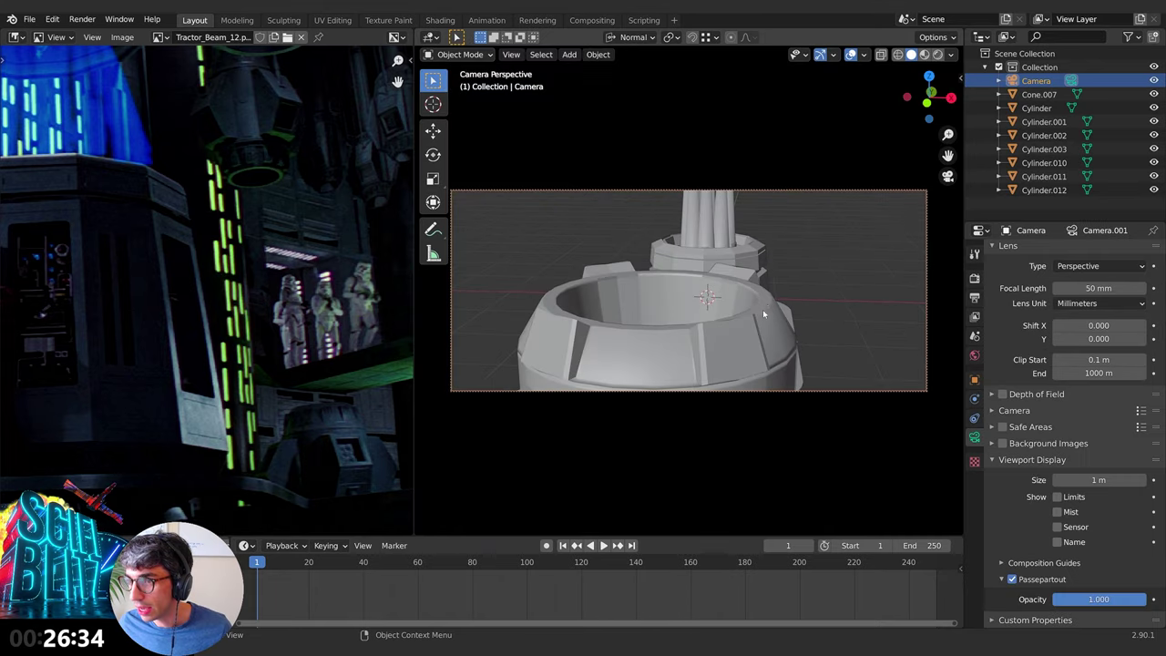
{"action": "middle_click_drag", "start_coordinate": [763, 308], "coordinate": [956, 298]}
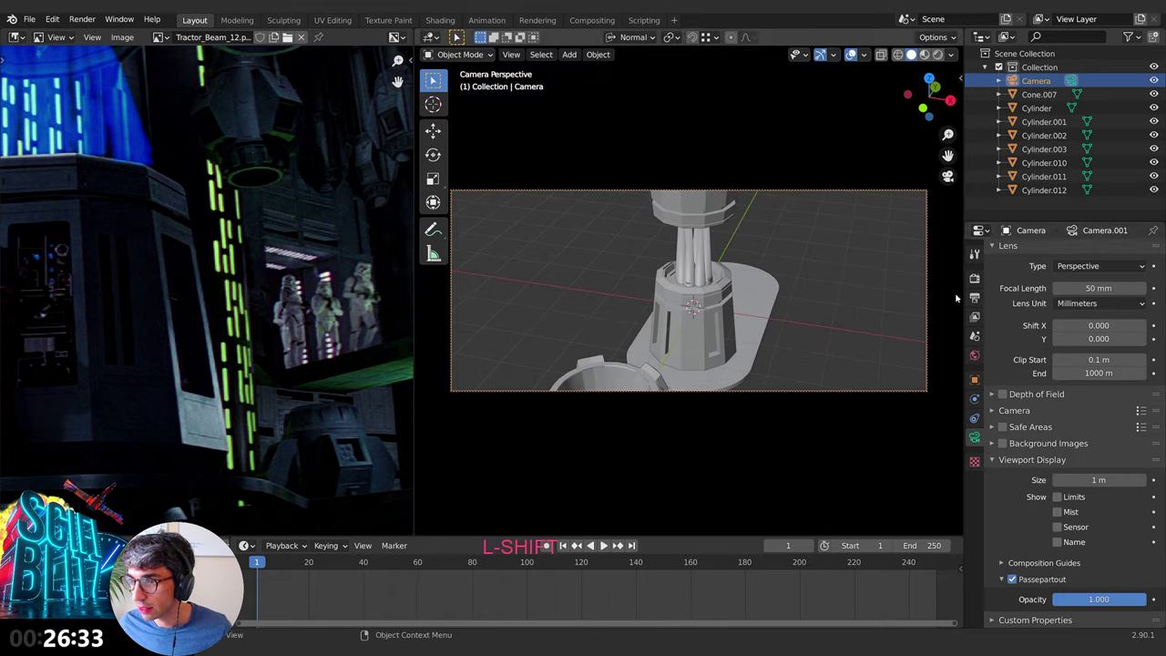
{"action": "type", "text": "3"}
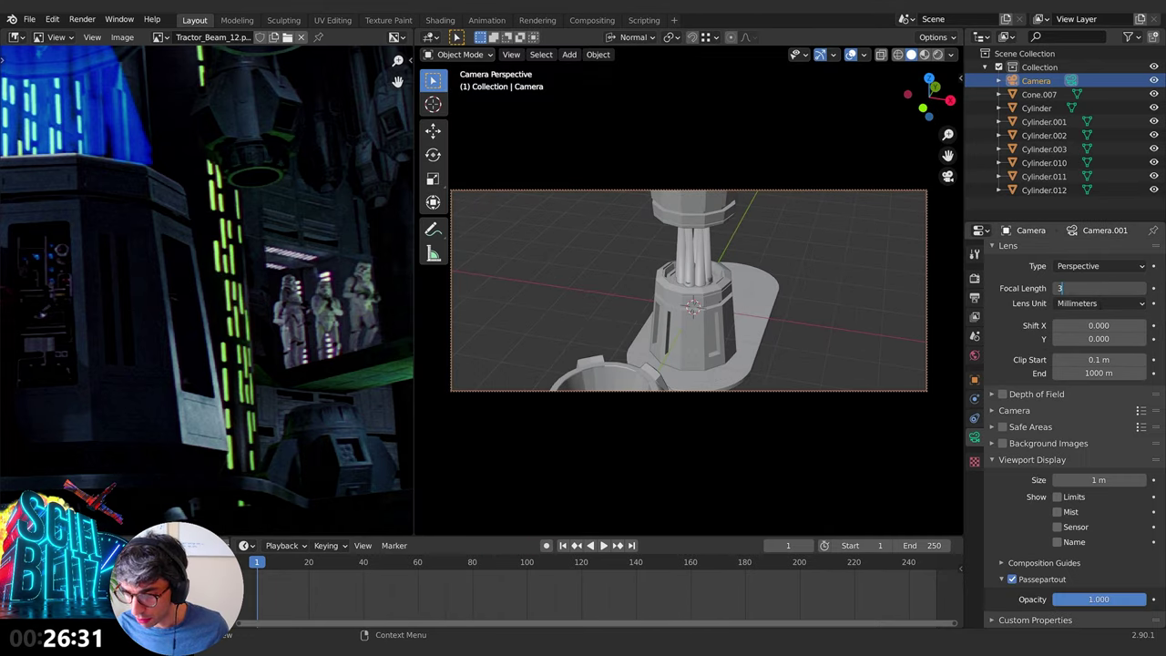
{"action": "type", "text": "5"}
{"action": "key", "text": "Return"}
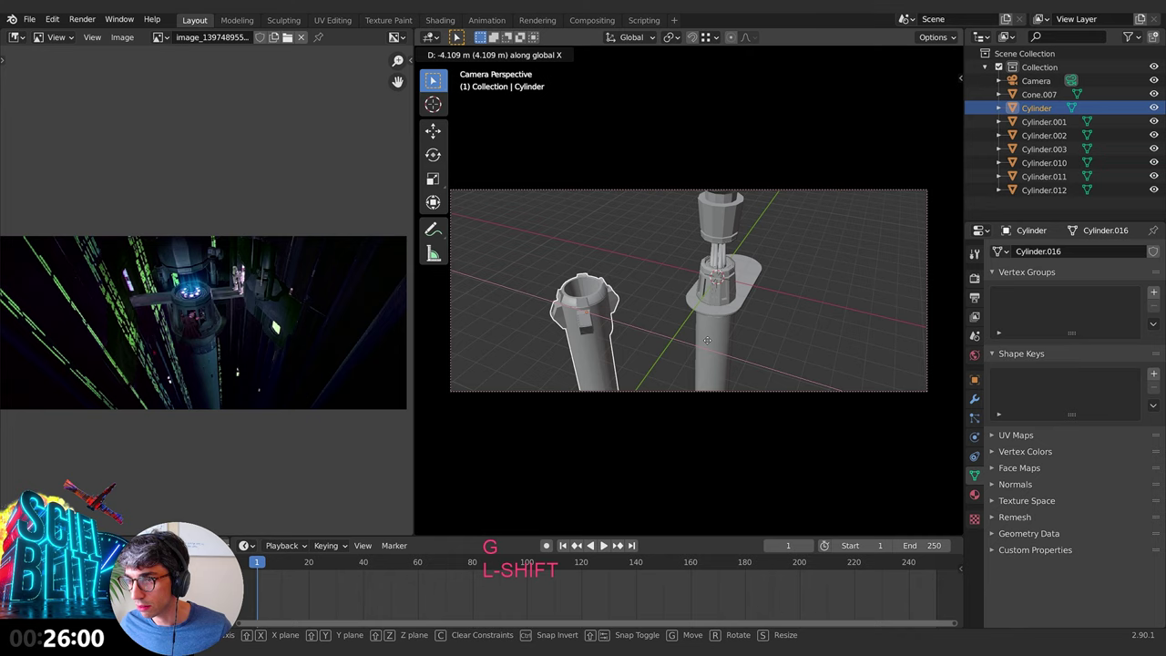
Step: Move the side column -5.5249 m along X and lower it 3.7284 m along Z
{"action": "key", "text": "g"}
{"action": "key", "text": "x"}
{"action": "left_click", "coordinate": [681, 342]}
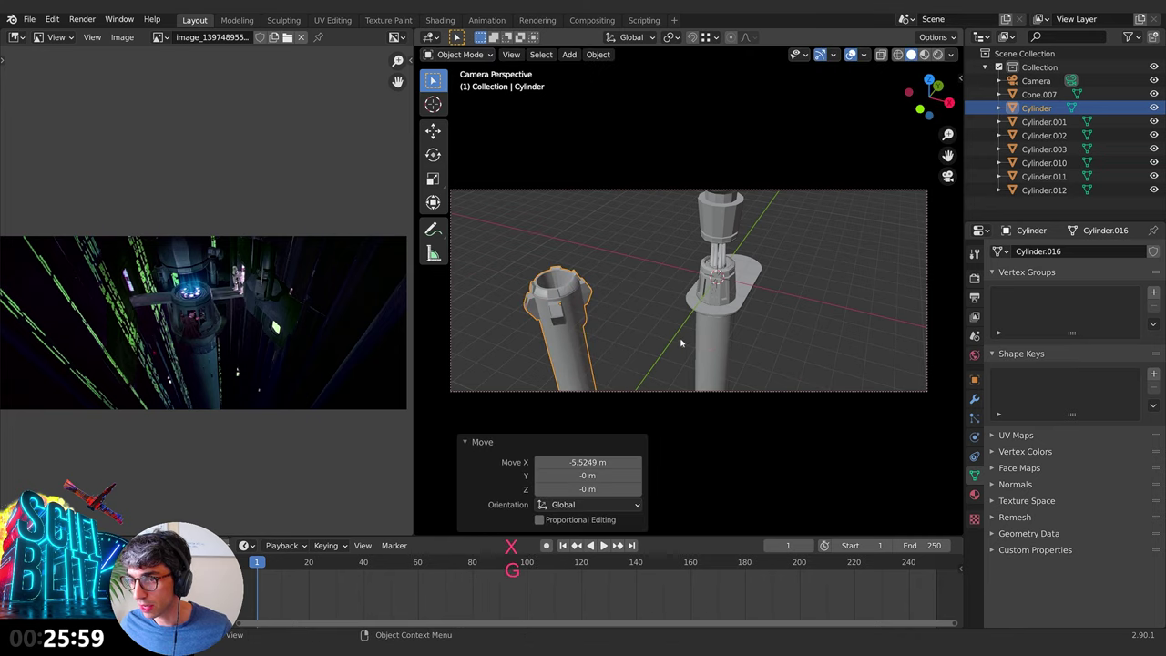
{"action": "key", "text": "g"}
{"action": "key", "text": "x"}
{"action": "key", "text": "z"}
{"action": "left_click", "coordinate": [699, 377]}
Step: Scale the side column down uniformly to about half its size
{"action": "key", "text": "g"}
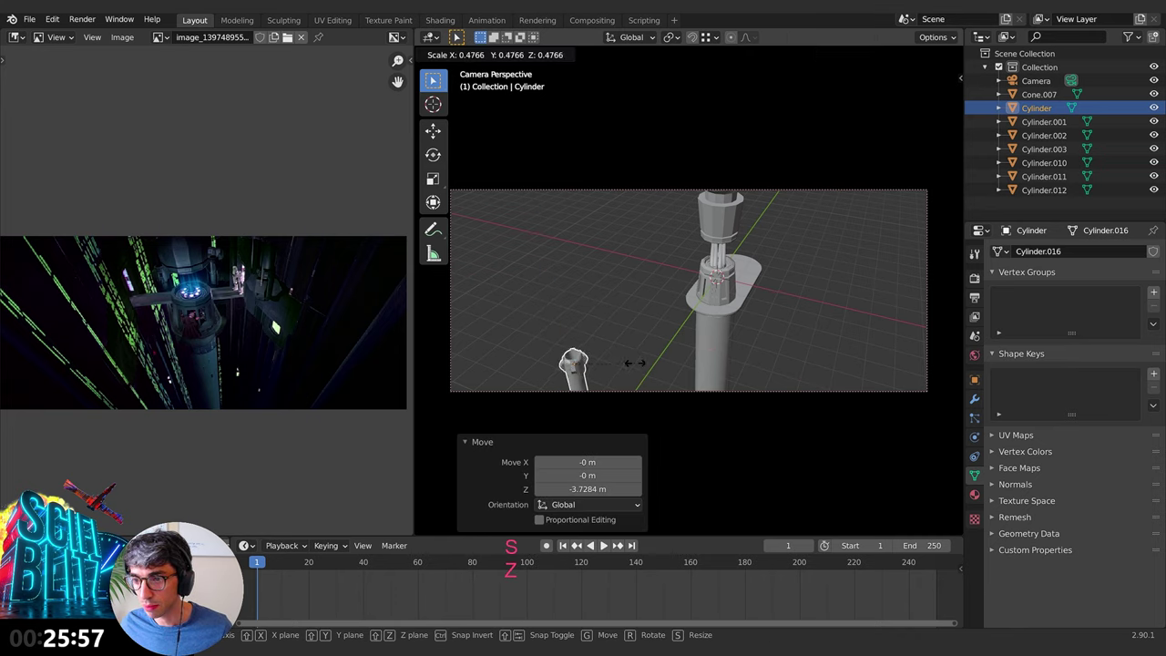
{"action": "left_click", "coordinate": [633, 365]}
{"action": "key", "text": "g"}
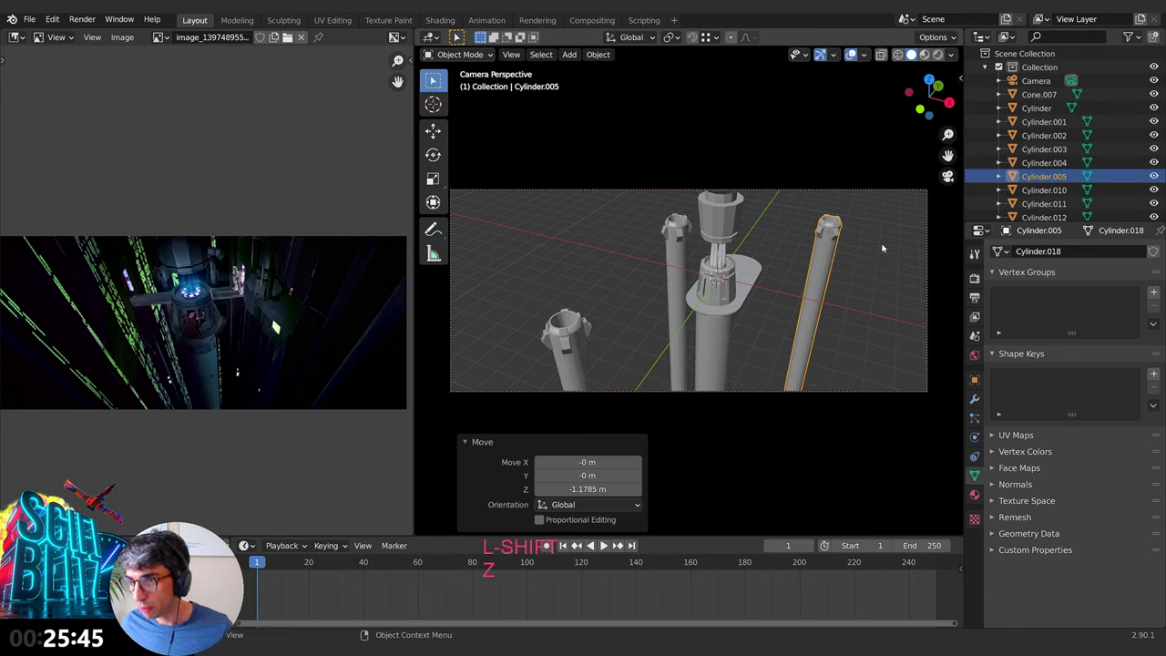
Step: Move the column copy on the far side of the tower -2.3096 m along X
{"action": "key", "text": "g"}
{"action": "key", "text": "x"}
{"action": "left_click", "coordinate": [853, 251]}
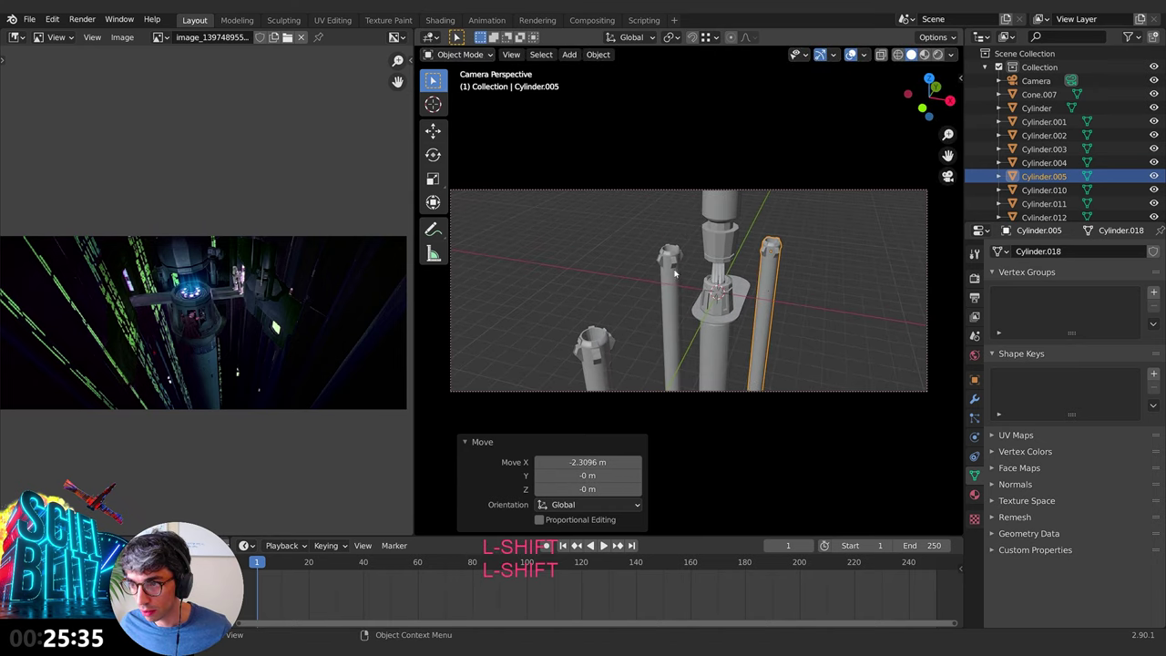
{"action": "mouse_move", "coordinate": [622, 314]}
{"action": "middle_mouse_down"}
{"action": "mouse_move", "coordinate": [635, 315]}
{"action": "mouse_move", "coordinate": [625, 319]}
{"action": "middle_mouse_up"}
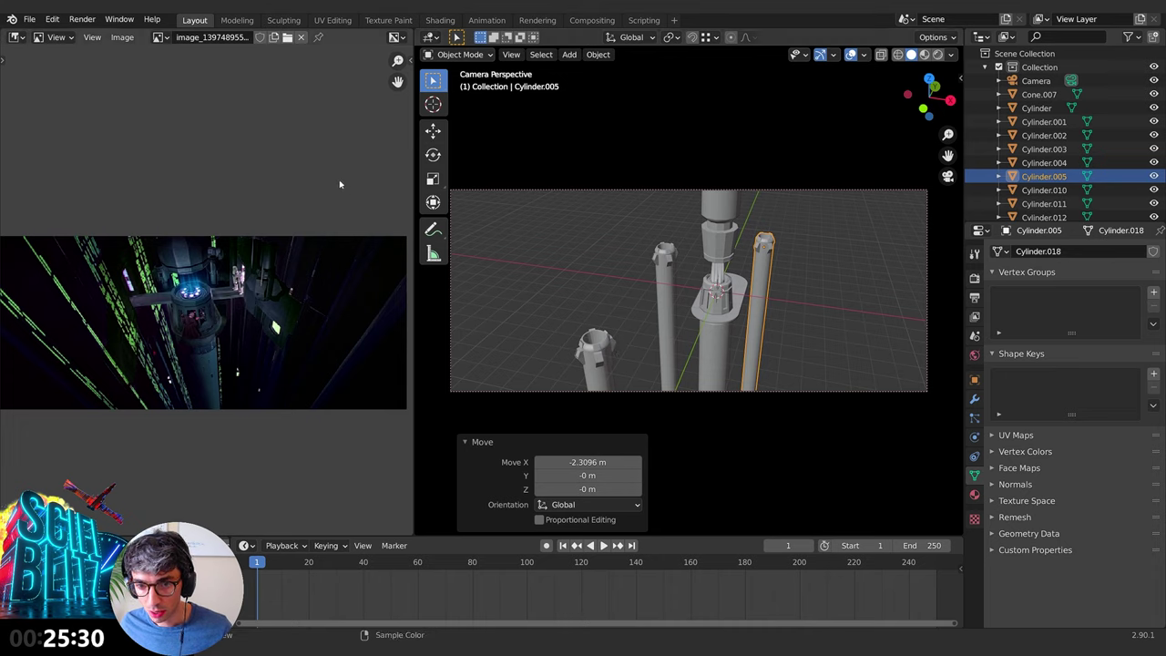
Step: Add a mesh plane at the tower and scale it up uniformly by 4.199
{"action": "key", "text": "shift+a"}
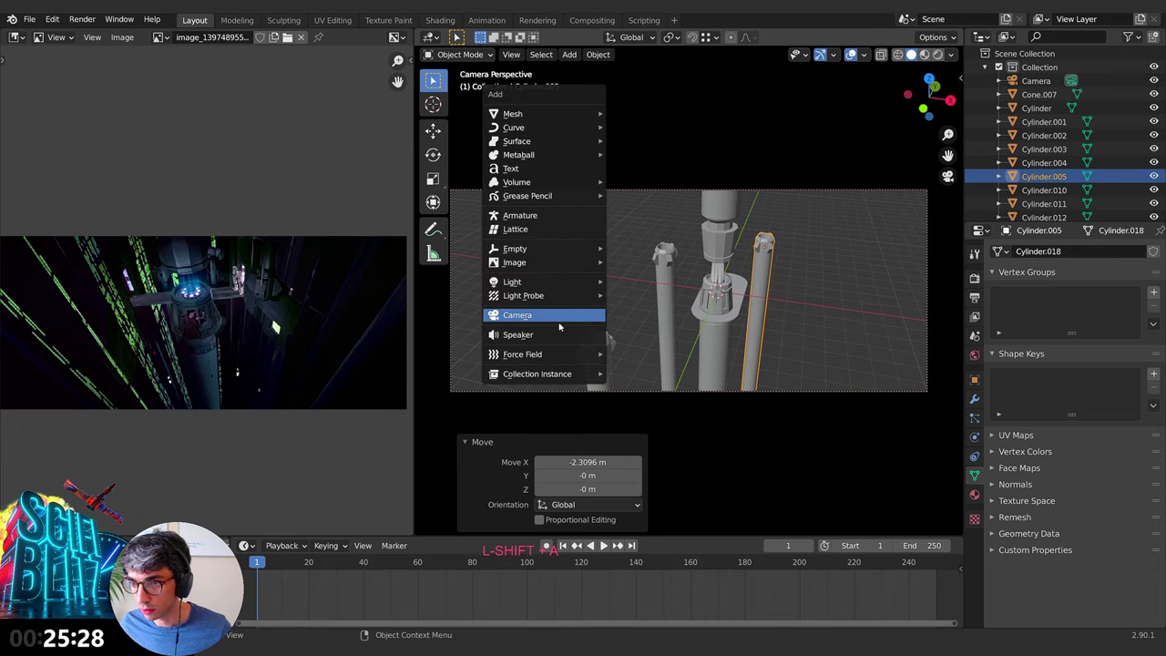
{"action": "key", "text": "shift+a"}
{"action": "mouse_move", "coordinate": [596, 111]}
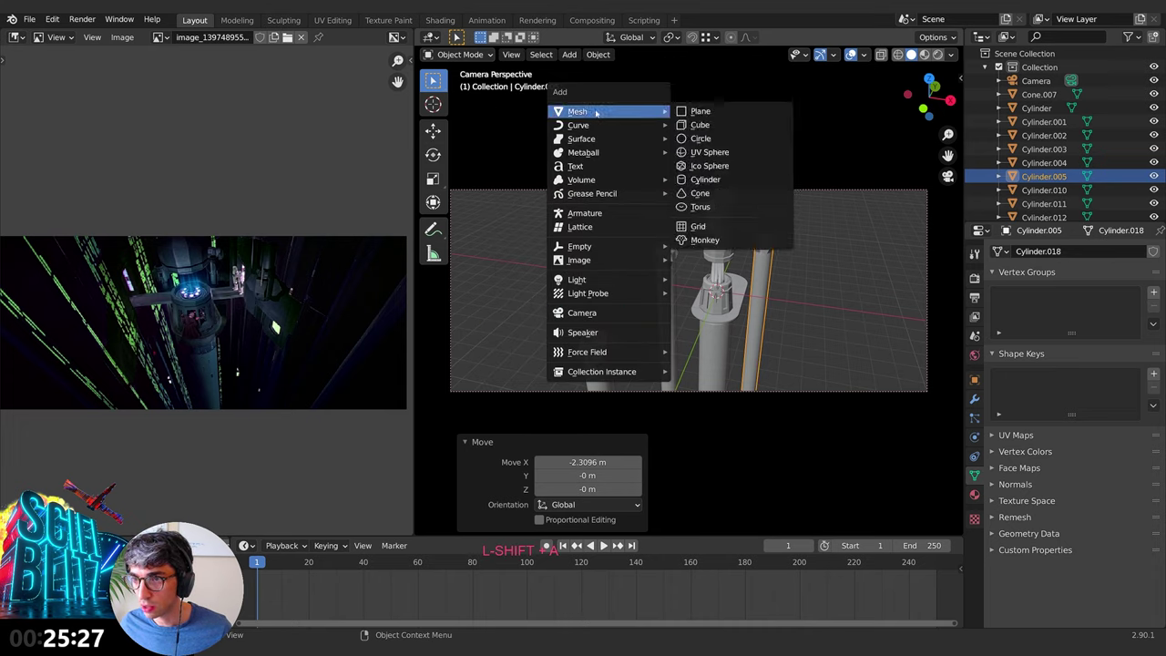
{"action": "left_click", "coordinate": [702, 111]}
{"action": "key", "text": "s"}
{"action": "left_click", "coordinate": [898, 314]}
Step: Rotate the plane 90° about the Y axis to stand upright and move it along X
{"action": "type", "text": "r"}
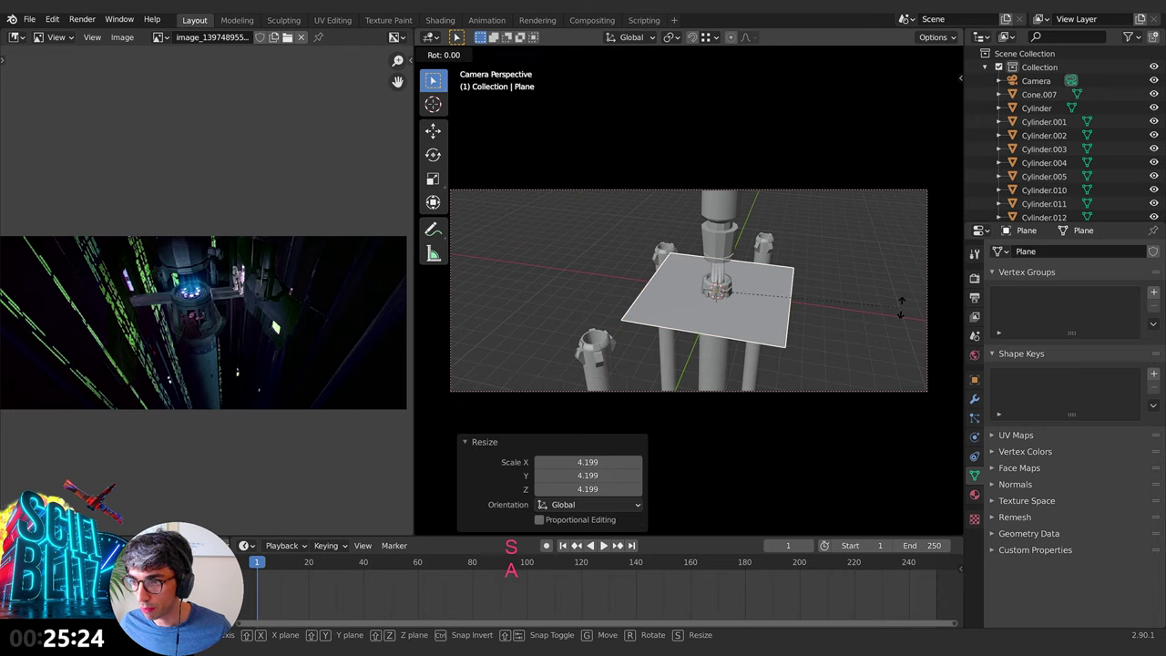
{"action": "type", "text": "y90"}
{"action": "key", "text": "Return"}
{"action": "key", "text": "g"}
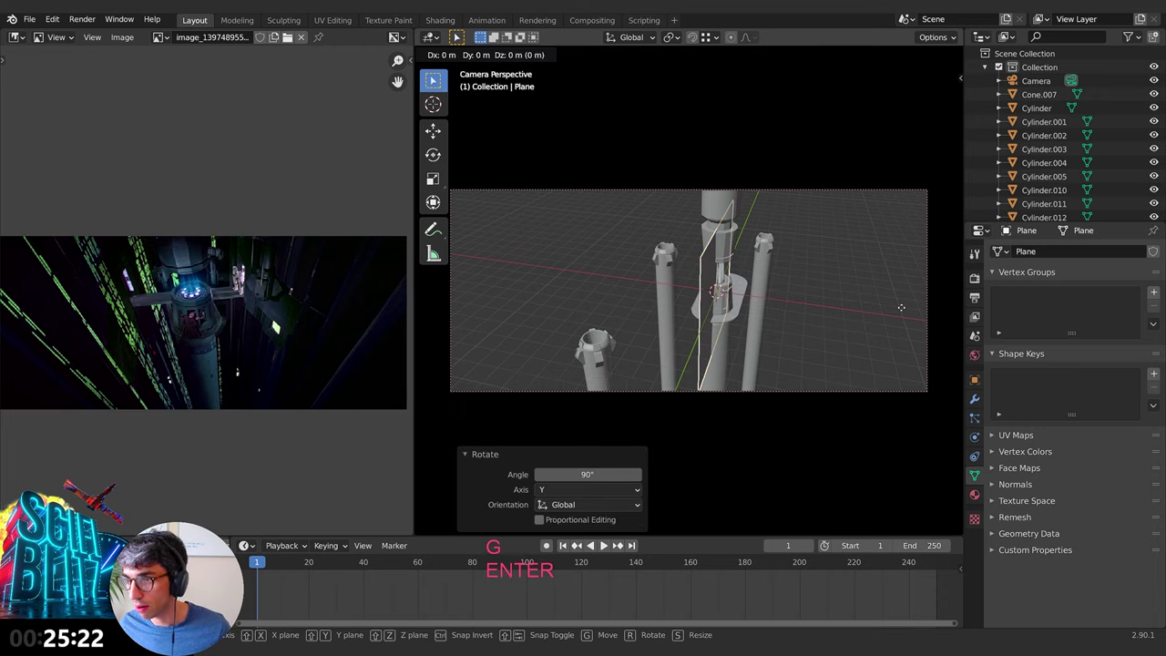
{"action": "key", "text": "x"}
{"action": "left_click", "coordinate": [767, 302]}
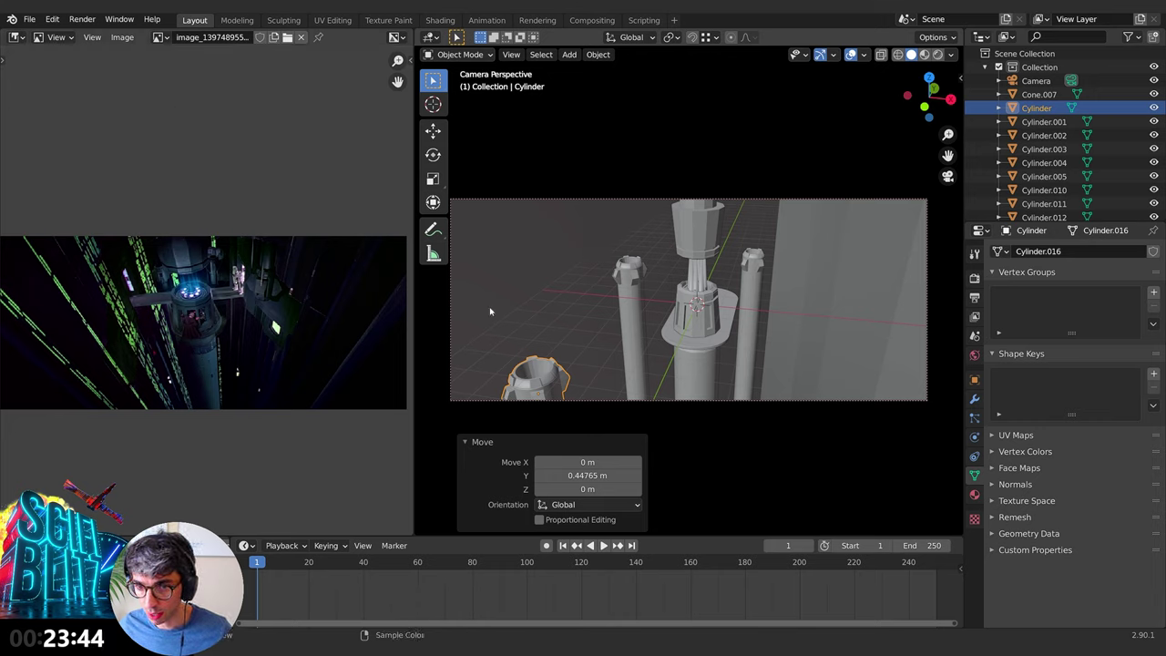
Step: Add a mesh cube at the tower and flatten it by scaling it 0.105 along Z
{"action": "key", "text": "shift+a"}
{"action": "mouse_move", "coordinate": [716, 301]}
{"action": "left_click", "coordinate": [825, 305]}
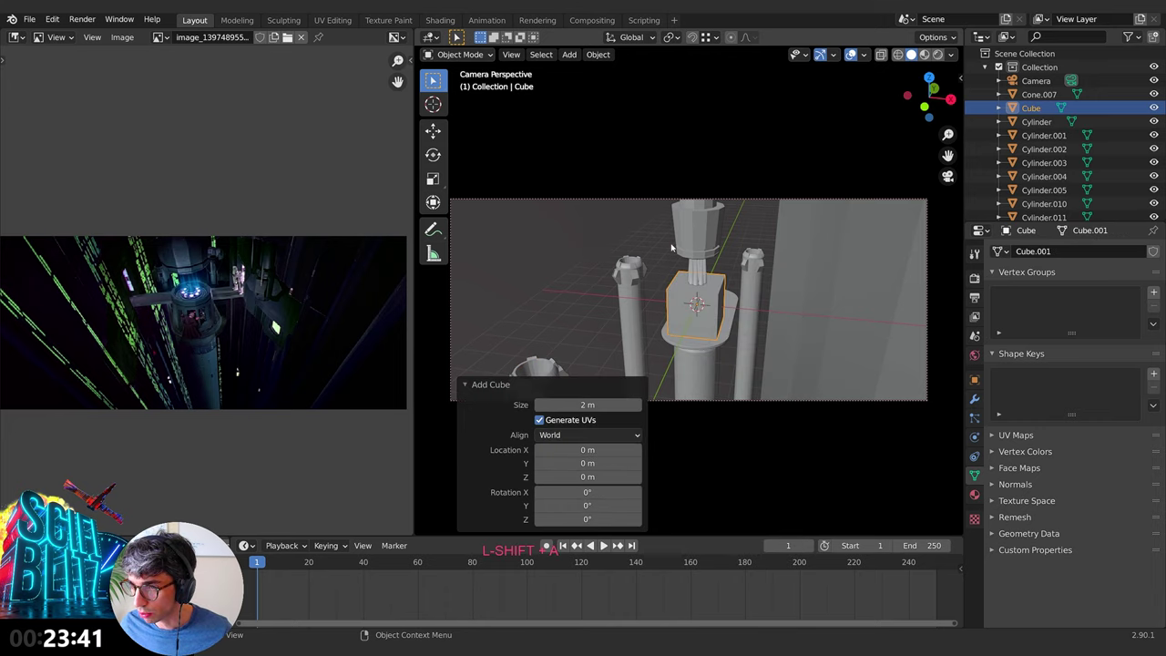
{"action": "key", "text": "s"}
{"action": "key", "text": "z"}
{"action": "left_click", "coordinate": [704, 302]}
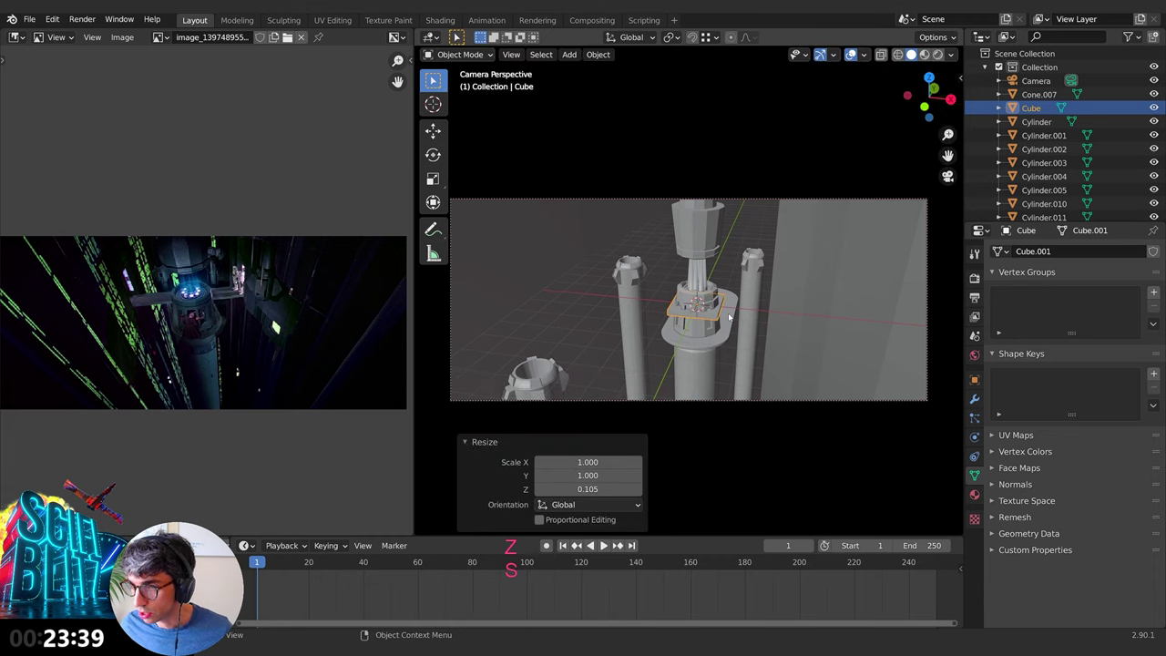
Step: Move the flattened cube 3.4098 m along Y and lower it about 1.2 m along Z
{"action": "key", "text": "g"}
{"action": "key", "text": "y"}
{"action": "left_click", "coordinate": [746, 287]}
{"action": "key", "text": "g"}
{"action": "key", "text": "z"}
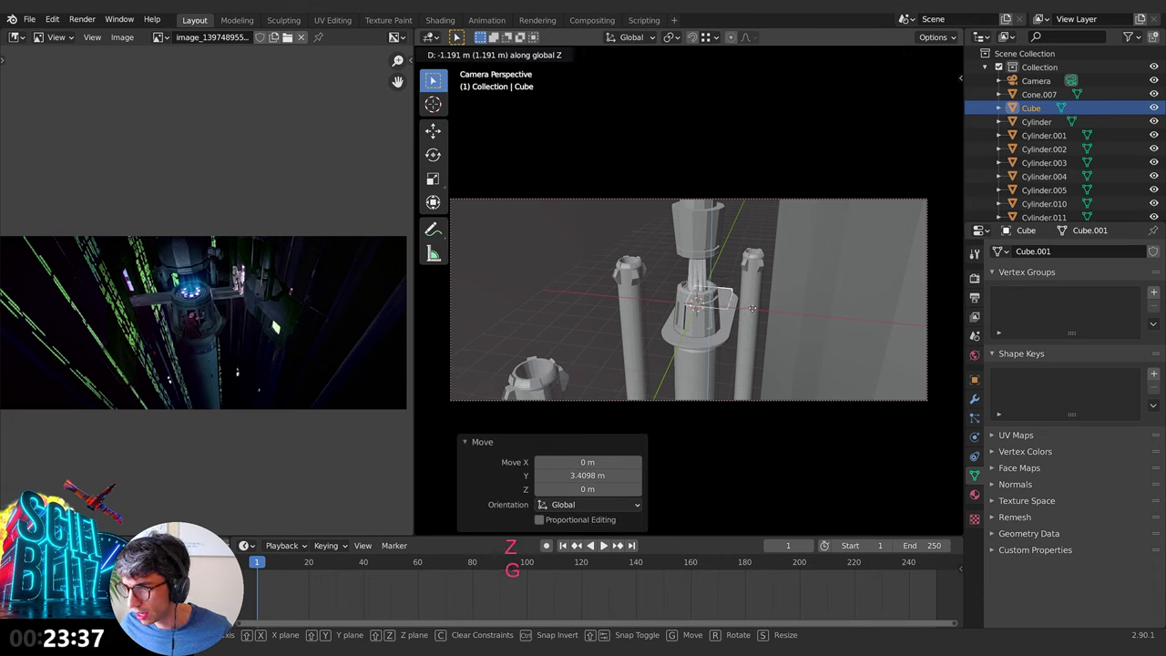
{"action": "left_click", "coordinate": [752, 305]}
Step: Stretch the flattened cube along X into a long walkway crossing the tower
{"action": "key", "text": "s"}
{"action": "key", "text": "x"}
{"action": "left_click", "coordinate": [727, 338]}
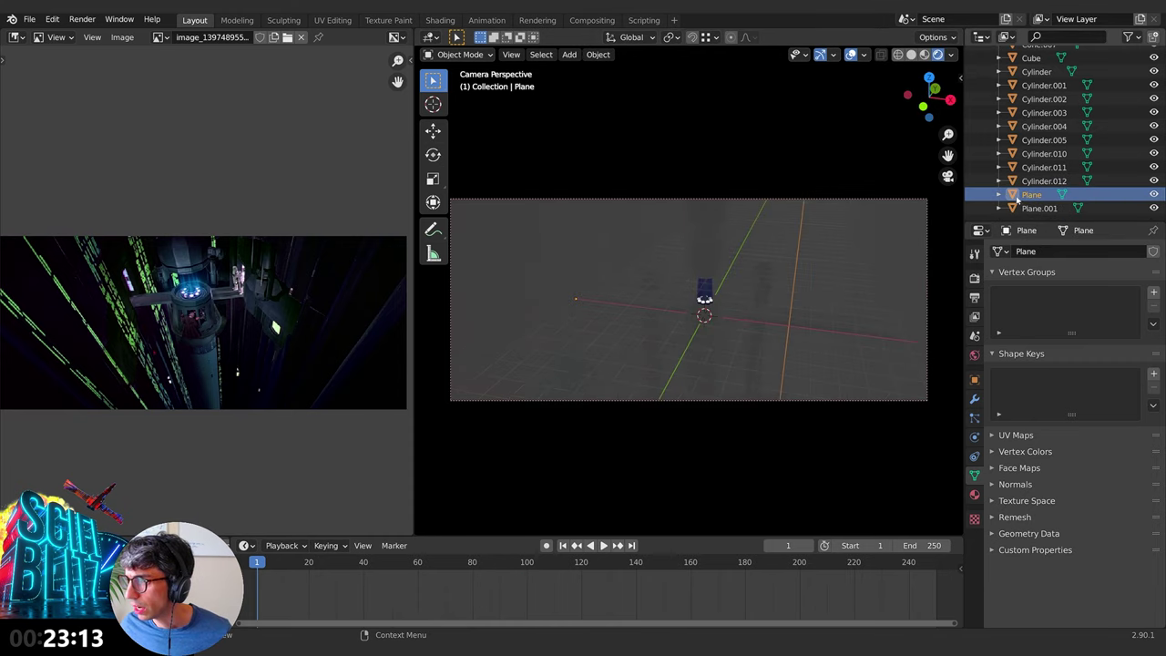
Step: Darken the world background colour to black and enable Bloom and Screen Space Reflections for the Eevee render
{"action": "left_click", "coordinate": [974, 354]}
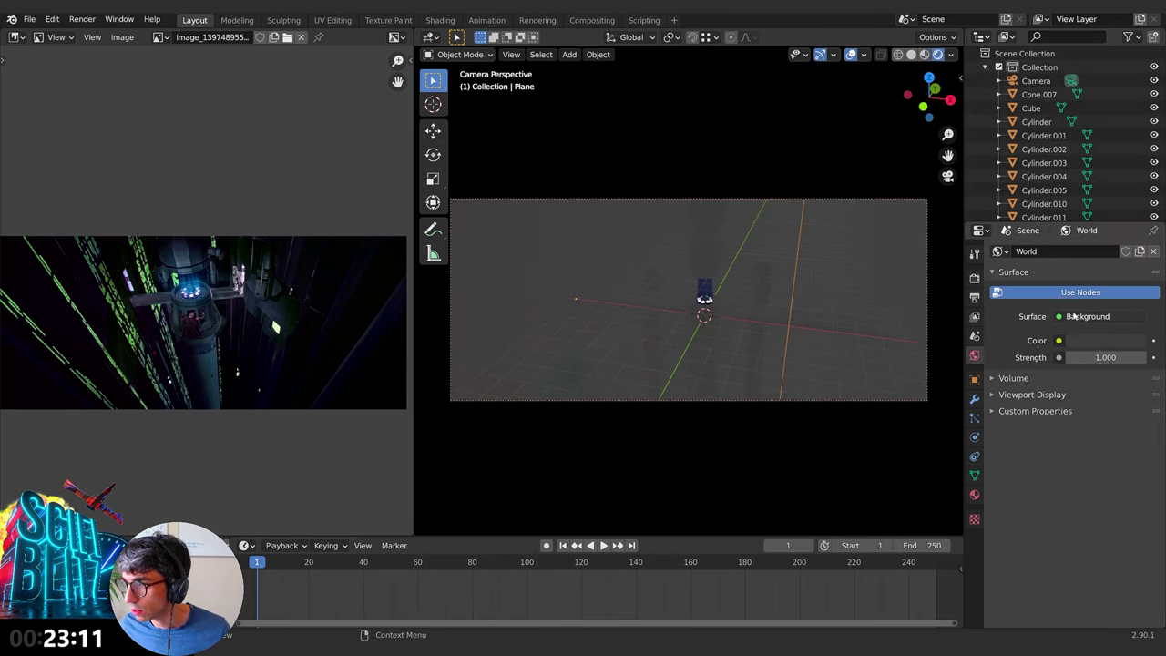
{"action": "left_click", "coordinate": [1093, 338]}
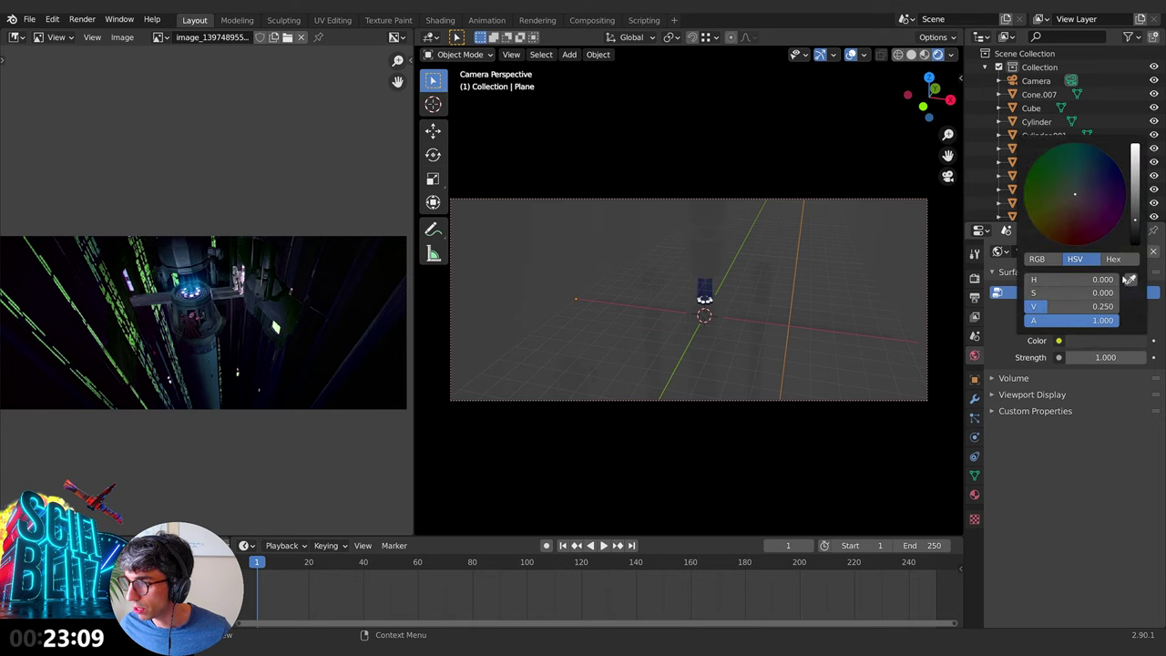
{"action": "left_click_drag", "start_coordinate": [1138, 234], "coordinate": [1136, 246]}
{"action": "left_click", "coordinate": [974, 278]}
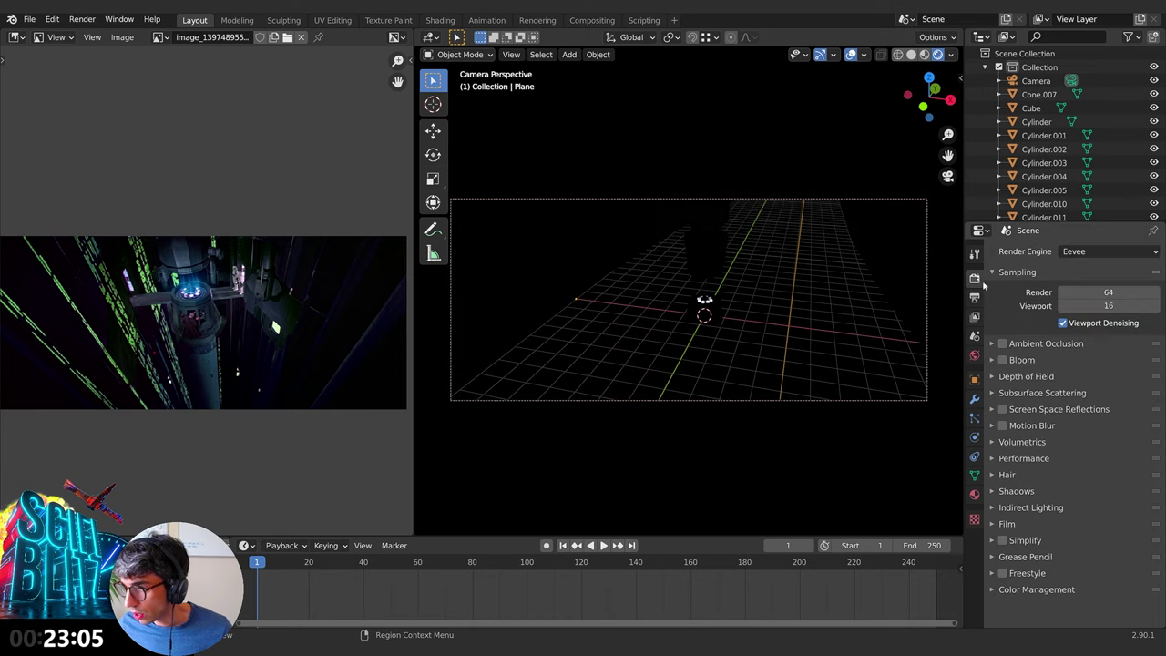
{"action": "left_click", "coordinate": [1004, 411]}
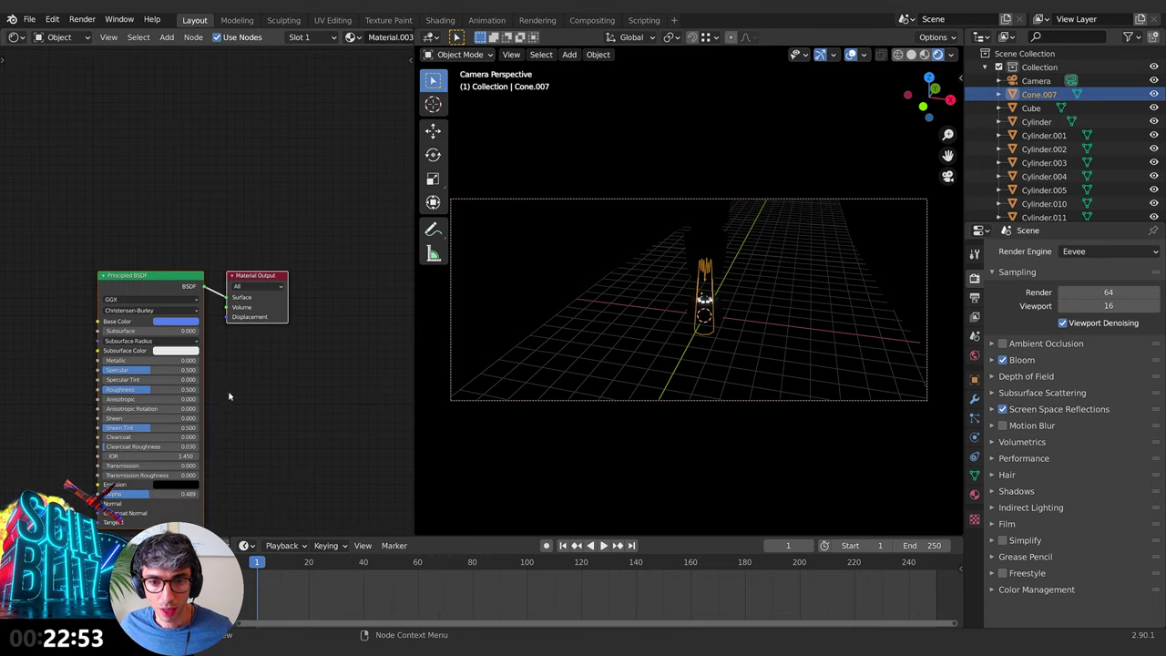
Step: Give the light beam's material a very bright blue emission based on its base colour and lower its alpha to 0.007
{"action": "middle_click_drag", "start_coordinate": [229, 395], "coordinate": [338, 303]}
{"action": "left_click", "coordinate": [275, 390]}
{"action": "left_click", "coordinate": [320, 350]}
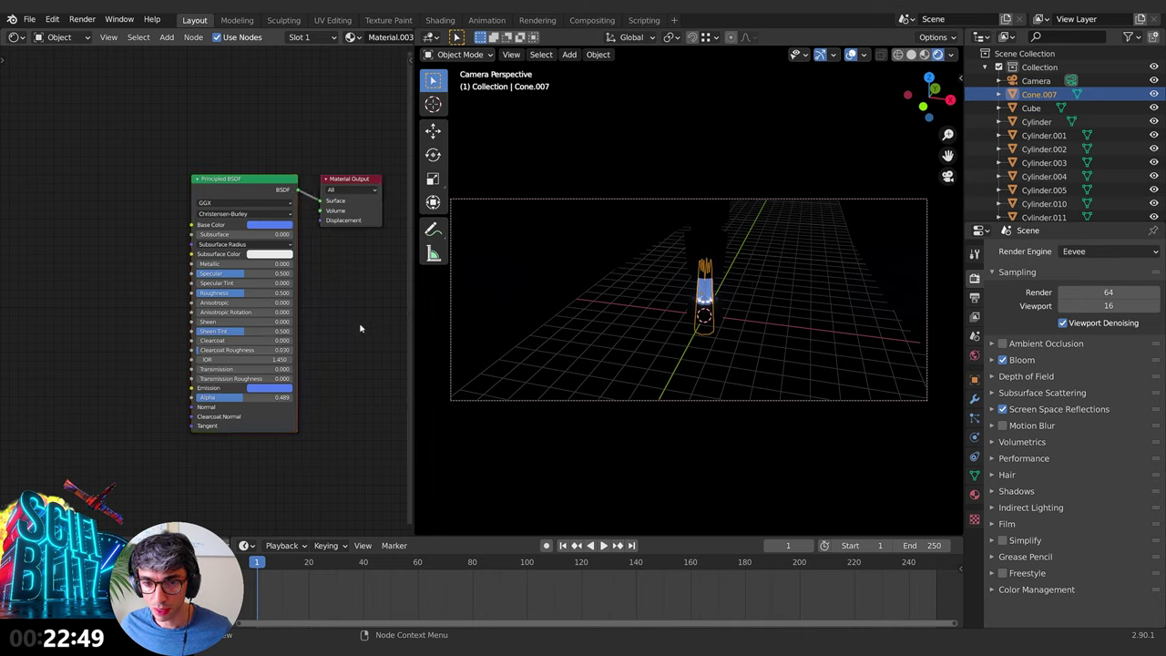
{"action": "left_click", "coordinate": [262, 388]}
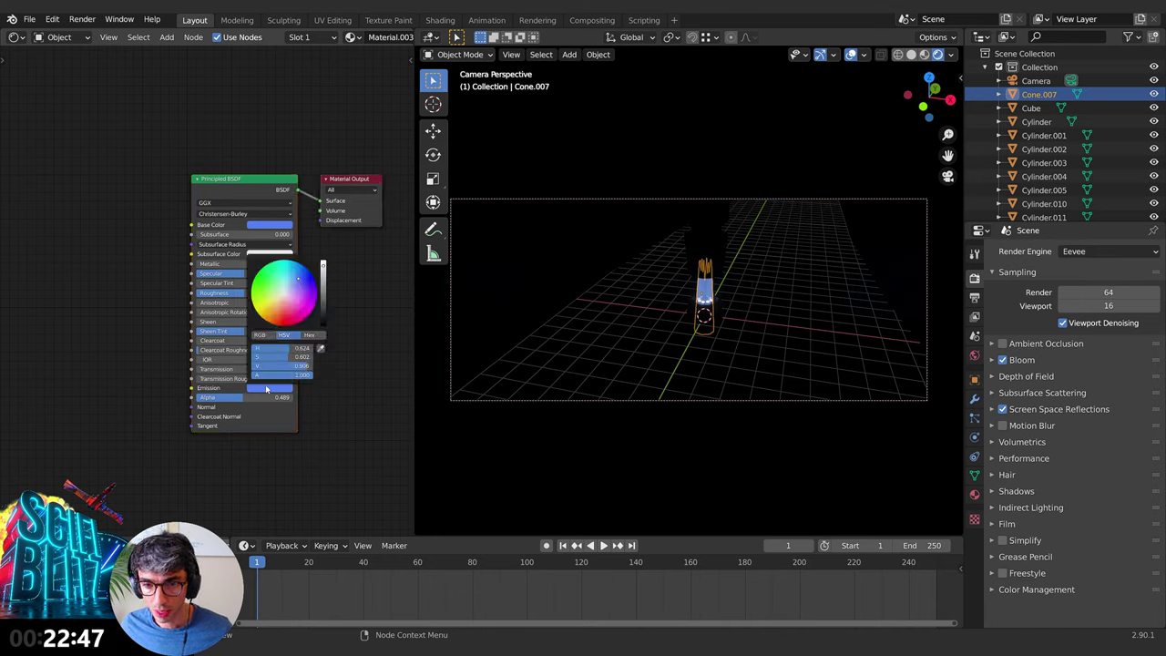
{"action": "key", "text": "Return"}
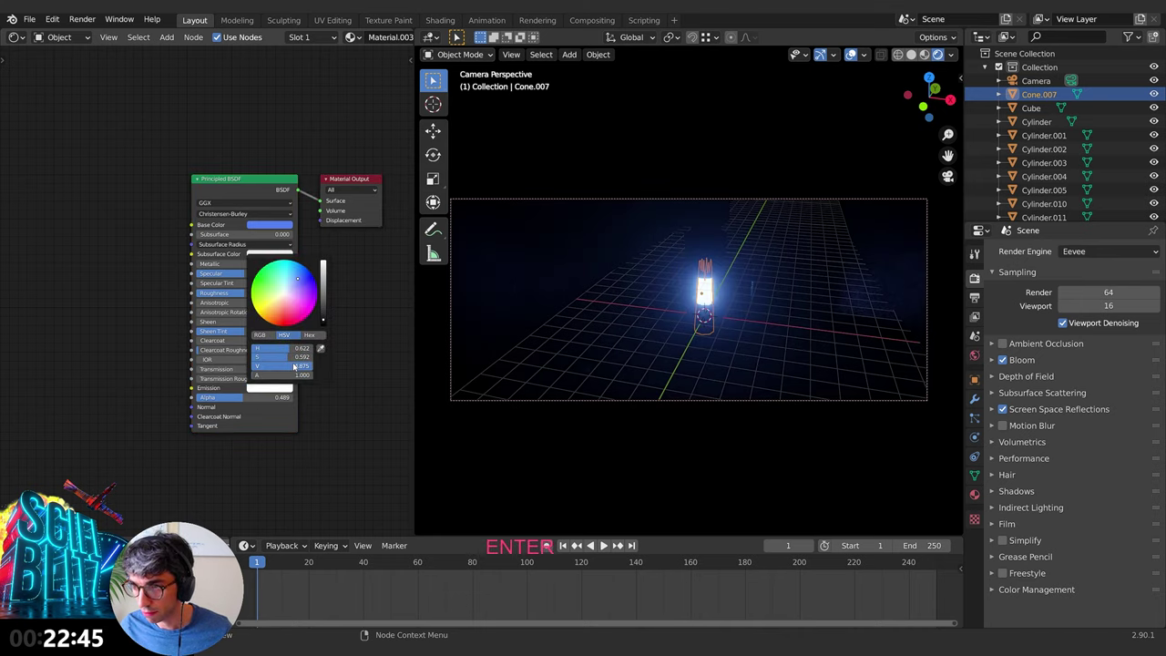
{"action": "mouse_move", "coordinate": [252, 397]}
{"action": "left_mouse_down"}
{"action": "mouse_move", "coordinate": [200, 397]}
{"action": "mouse_move", "coordinate": [239, 397]}
{"action": "left_mouse_up"}
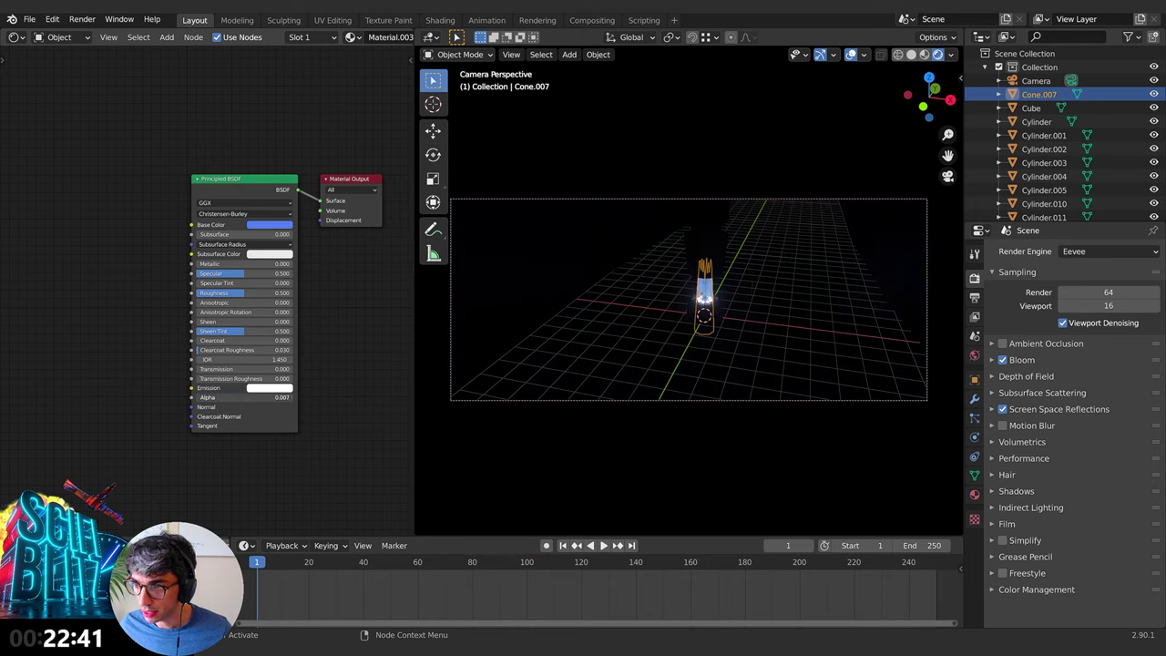
Step: Add a Sun light to the scene and rotate it
{"action": "left_click", "coordinate": [745, 316]}
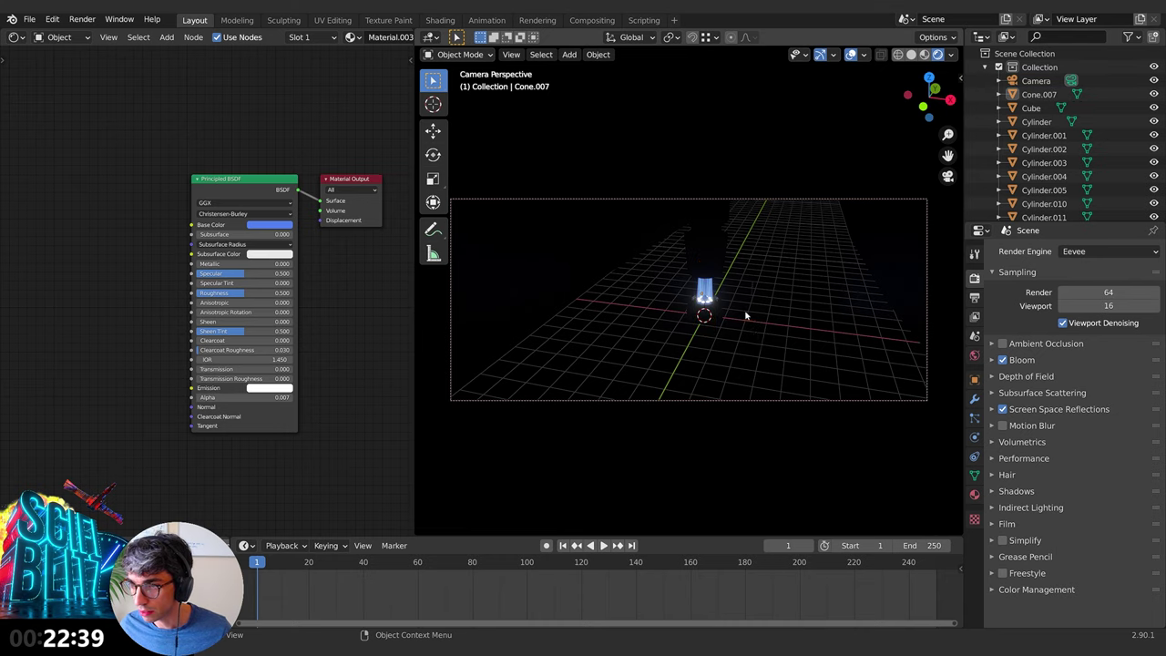
{"action": "left_click", "coordinate": [714, 337]}
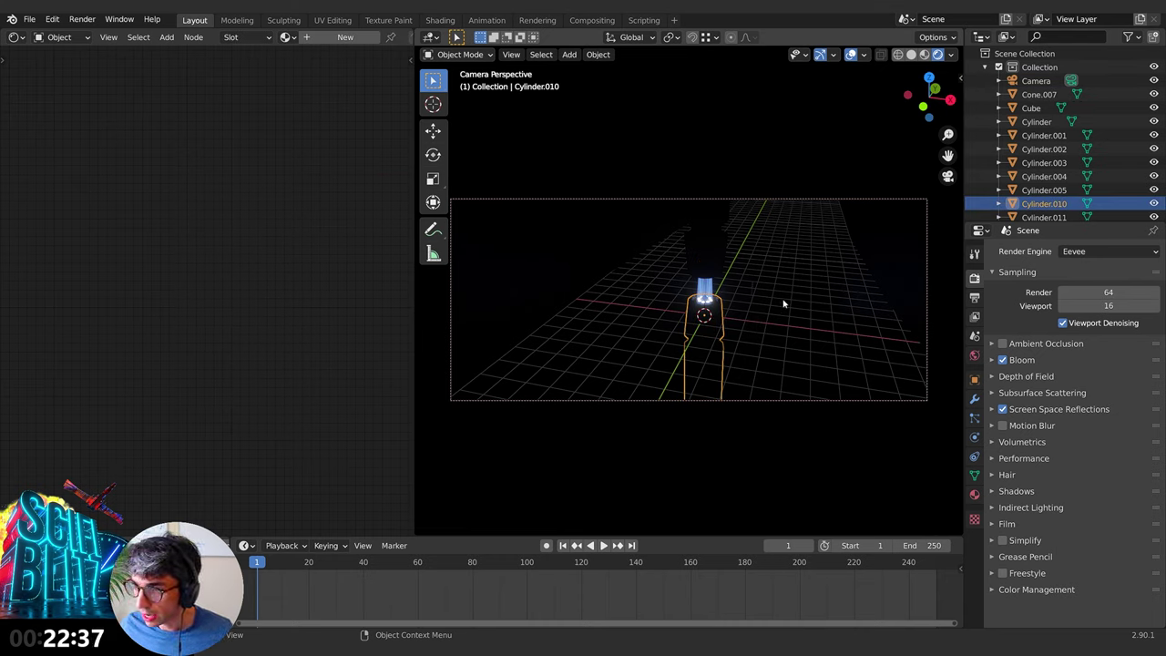
{"action": "key", "text": "shift+a"}
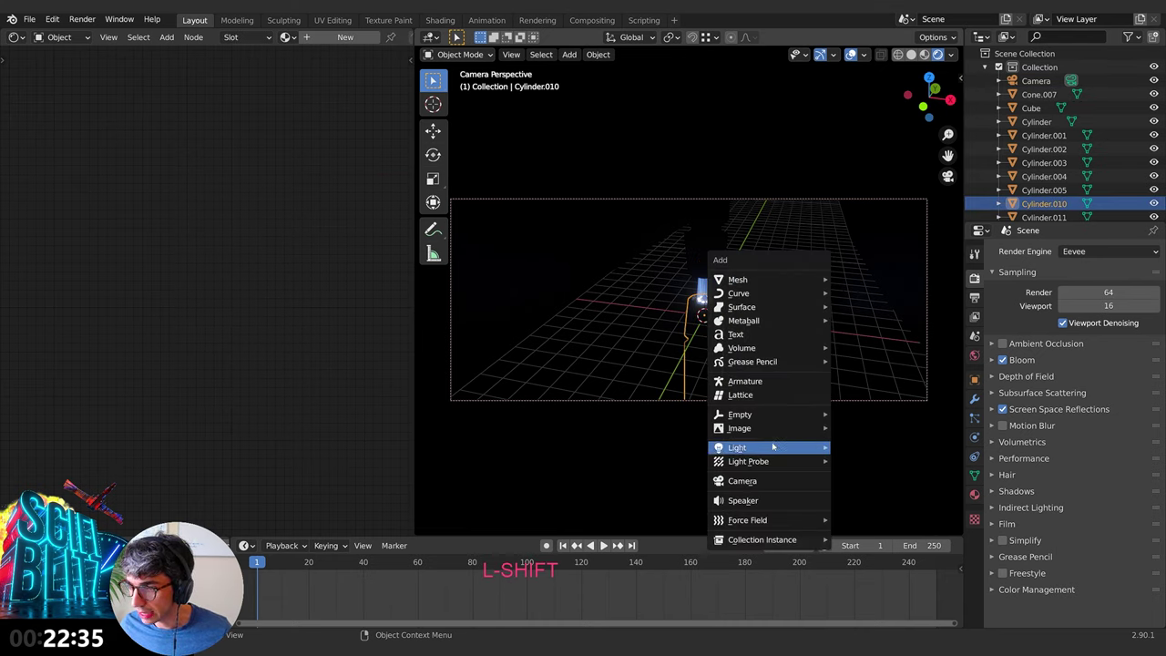
{"action": "mouse_move", "coordinate": [743, 447]}
{"action": "left_click", "coordinate": [852, 464]}
{"action": "key", "text": "r"}
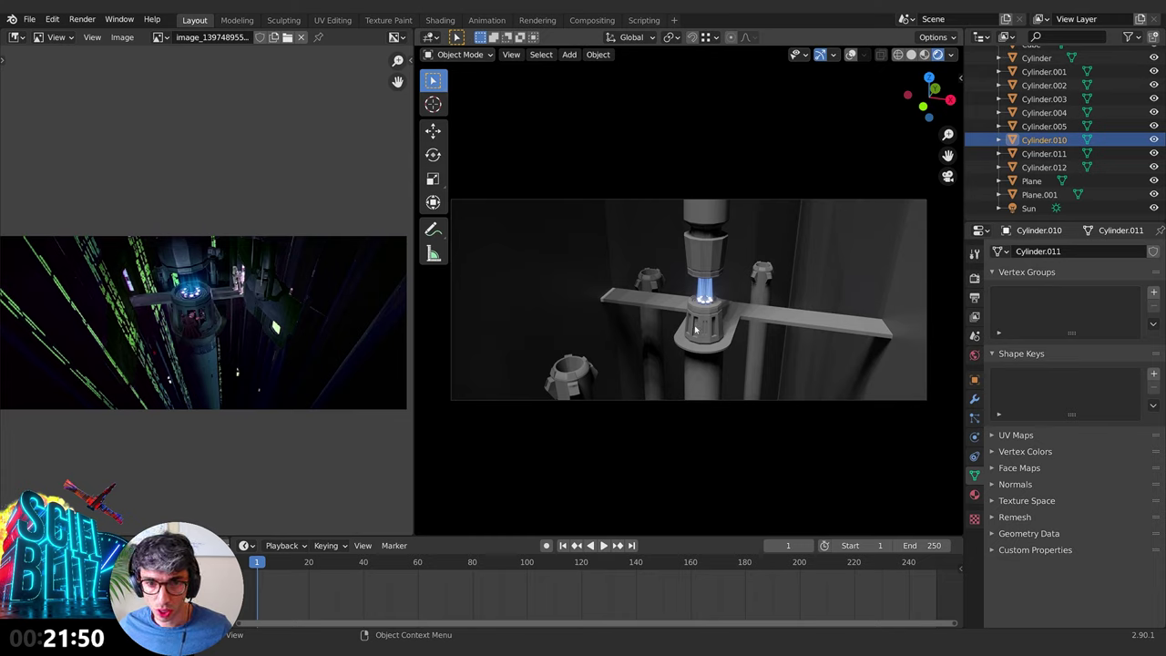
Step: Assign the existing Material.002 to the tower's lower slotted cylinder and to the long walkway
{"action": "left_click", "coordinate": [976, 492]}
{"action": "left_click", "coordinate": [999, 308]}
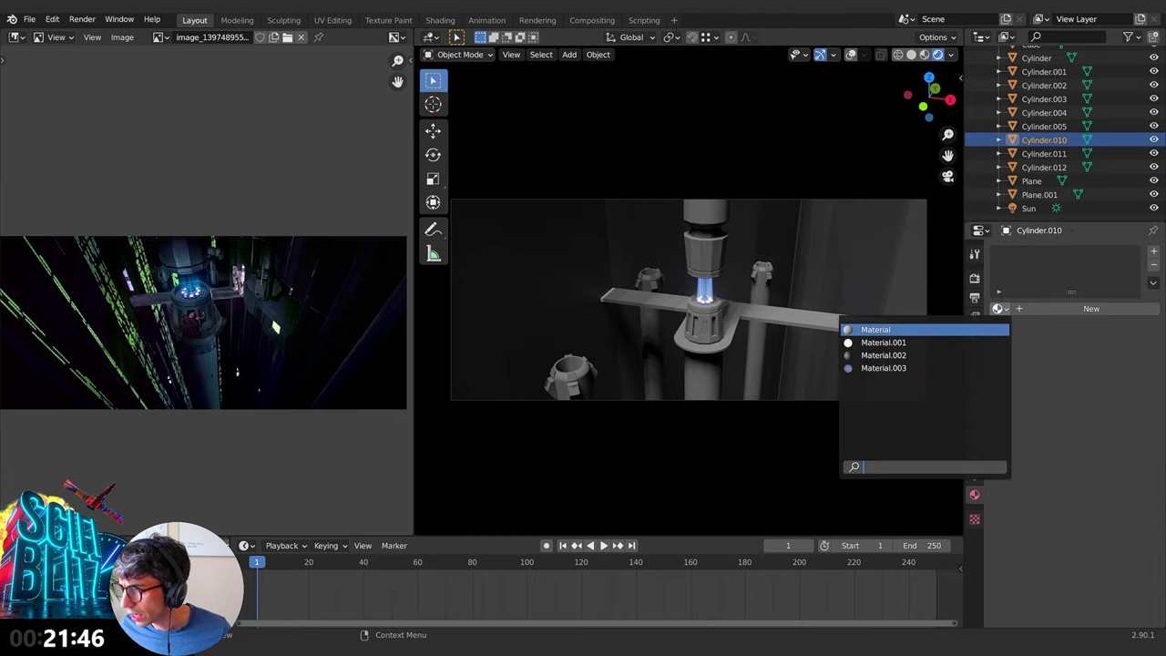
{"action": "left_click", "coordinate": [915, 355]}
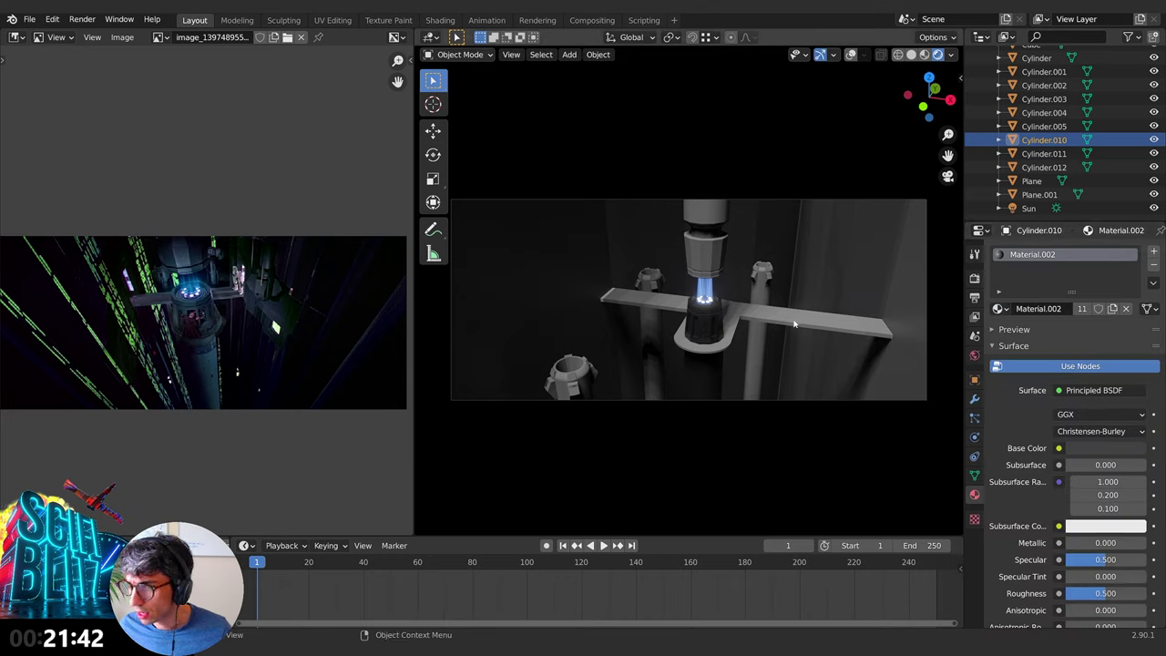
{"action": "left_click", "coordinate": [841, 322], "text": "shift"}
{"action": "left_click", "coordinate": [996, 311]}
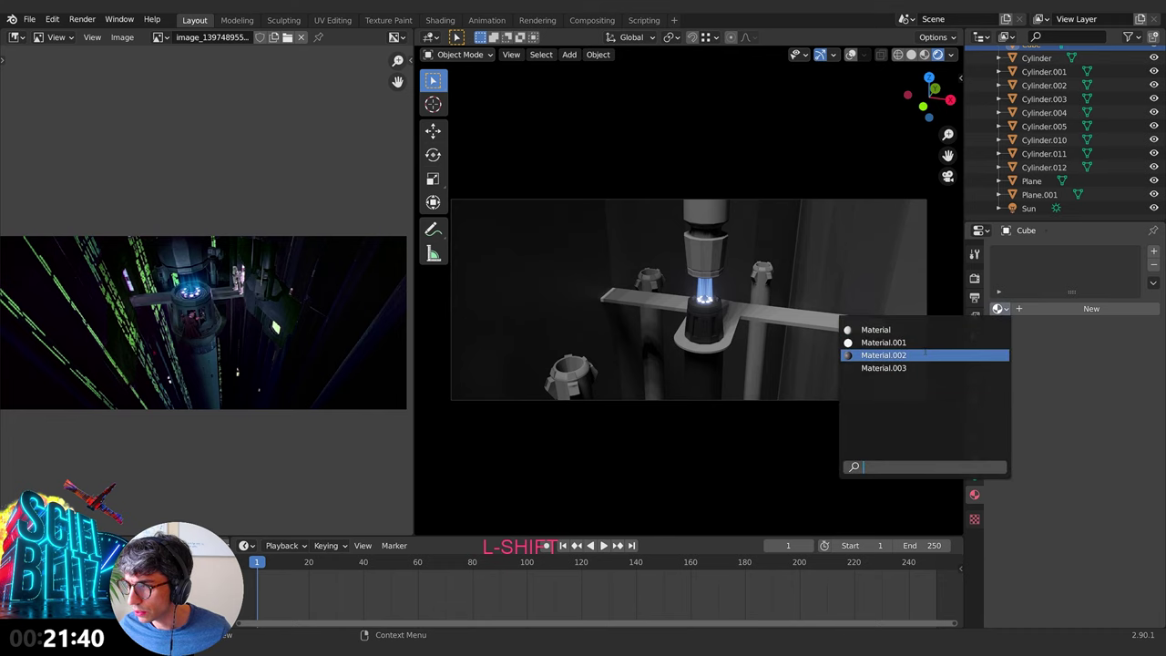
{"action": "left_click", "coordinate": [875, 355]}
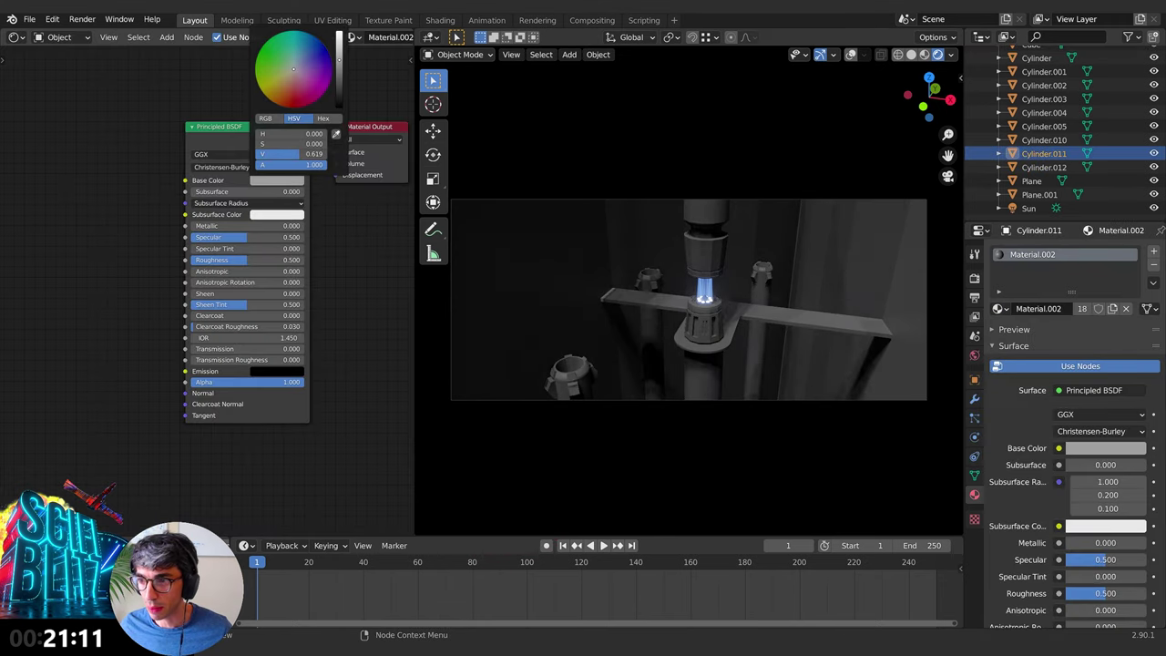
Step: Split the node editor area horizontally and make the lower part an Image Editor
{"action": "scroll", "coordinate": [80, 171], "scroll_direction": "up", "scroll_amount": 4}
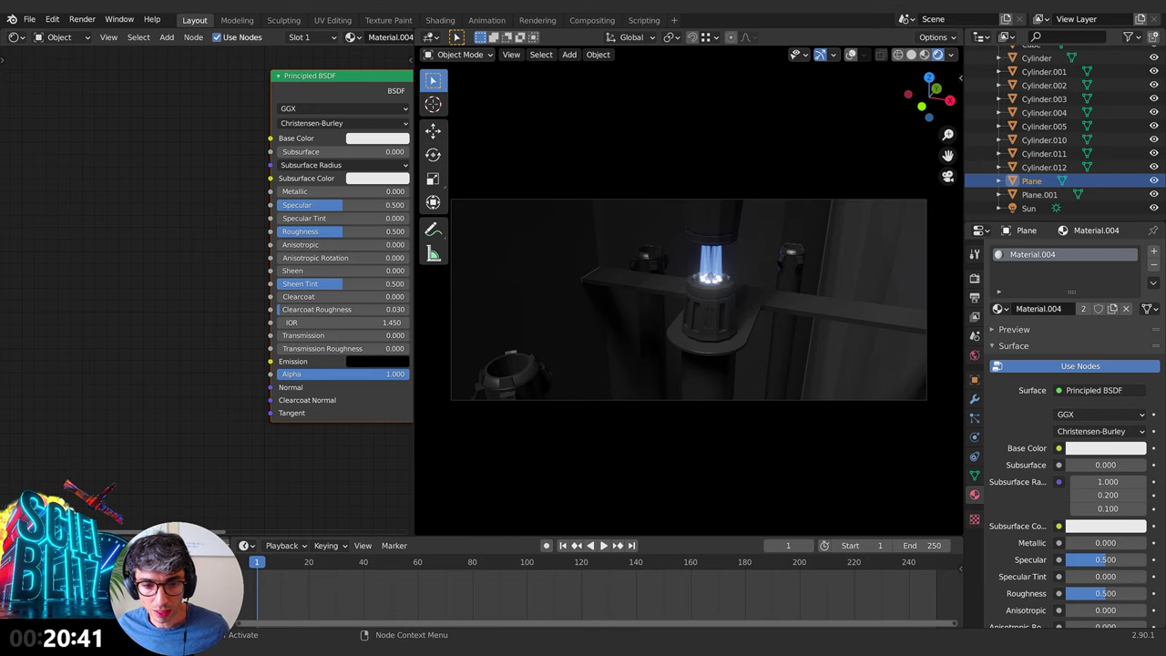
{"action": "left_click_drag", "start_coordinate": [4, 531], "coordinate": [40, 217]}
{"action": "left_click", "coordinate": [17, 226]}
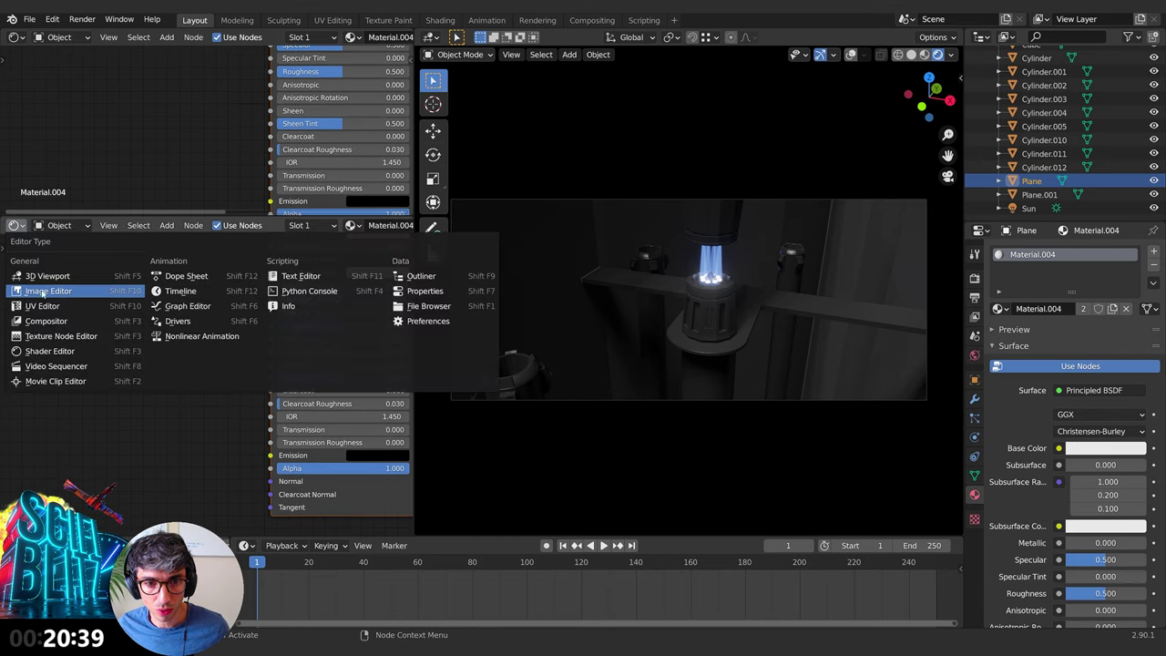
{"action": "left_click", "coordinate": [64, 293]}
{"action": "scroll", "coordinate": [219, 251], "scroll_direction": "down", "scroll_amount": 4}
{"action": "middle_click_drag", "start_coordinate": [18, 353], "coordinate": [102, 333], "text": "shift"}
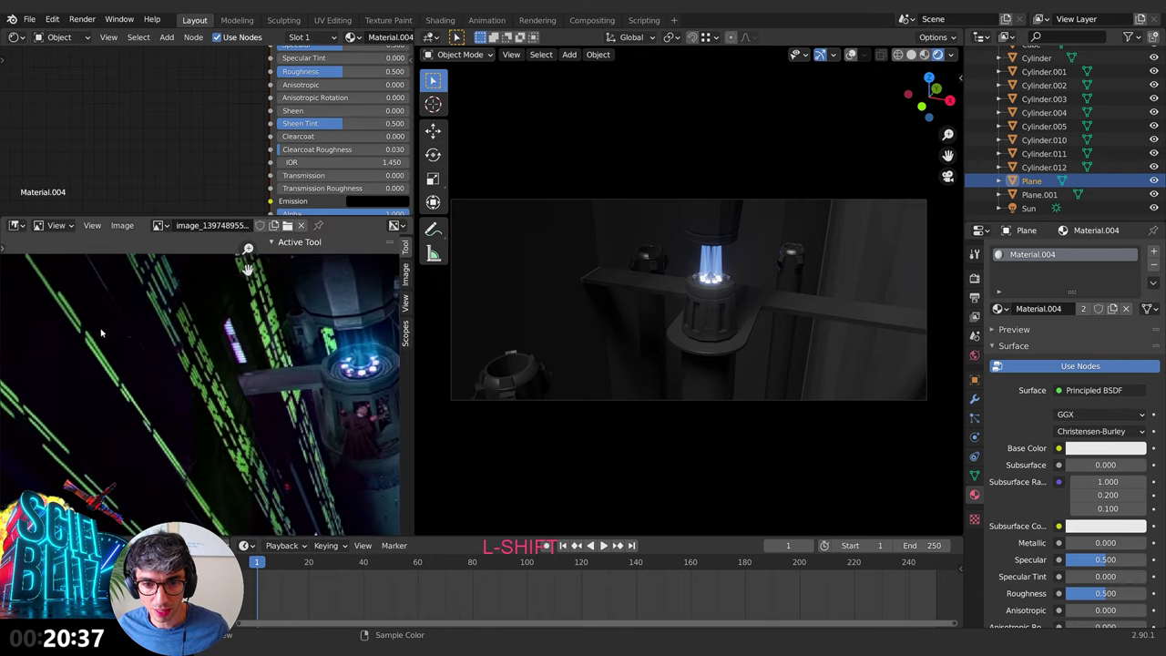
Step: Display the Tractor_Beam_12 reference image beneath the nodes and shrink its area to leave more room for the node editor
{"action": "left_click", "coordinate": [160, 225]}
{"action": "left_click", "coordinate": [186, 273]}
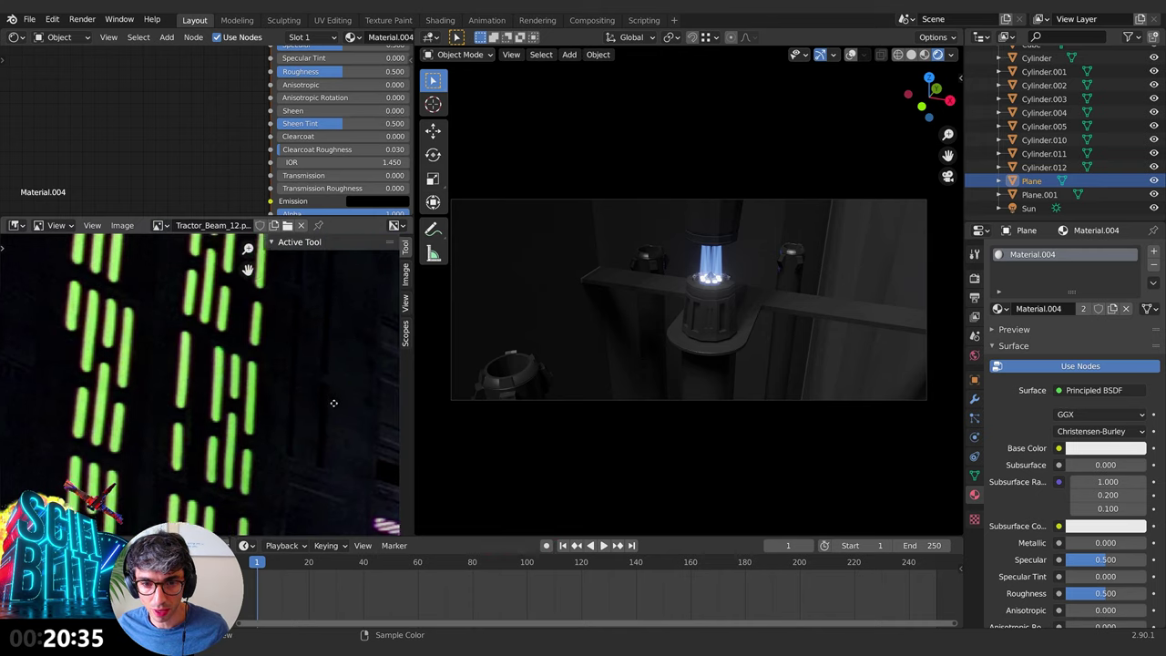
{"action": "left_click_drag", "start_coordinate": [341, 219], "coordinate": [341, 379]}
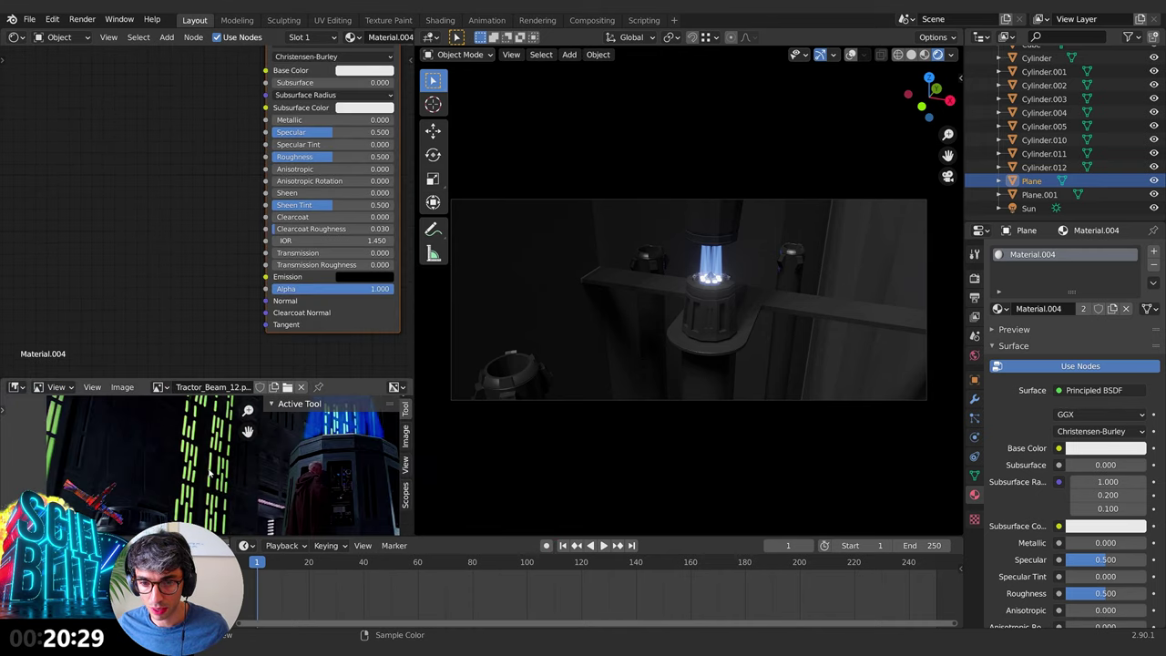
Step: Add a Brick Texture node to the wall plane's Material.004
{"action": "middle_click_drag", "start_coordinate": [113, 119], "coordinate": [182, 191]}
{"action": "key", "text": "shift+a"}
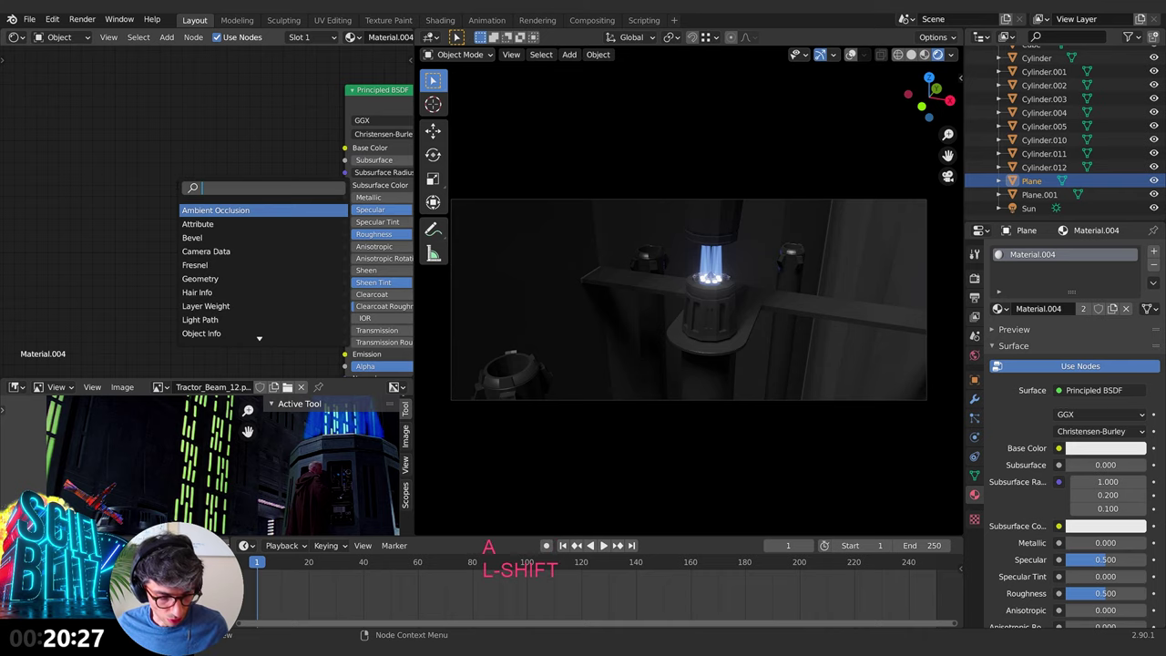
{"action": "type", "text": "bri"}
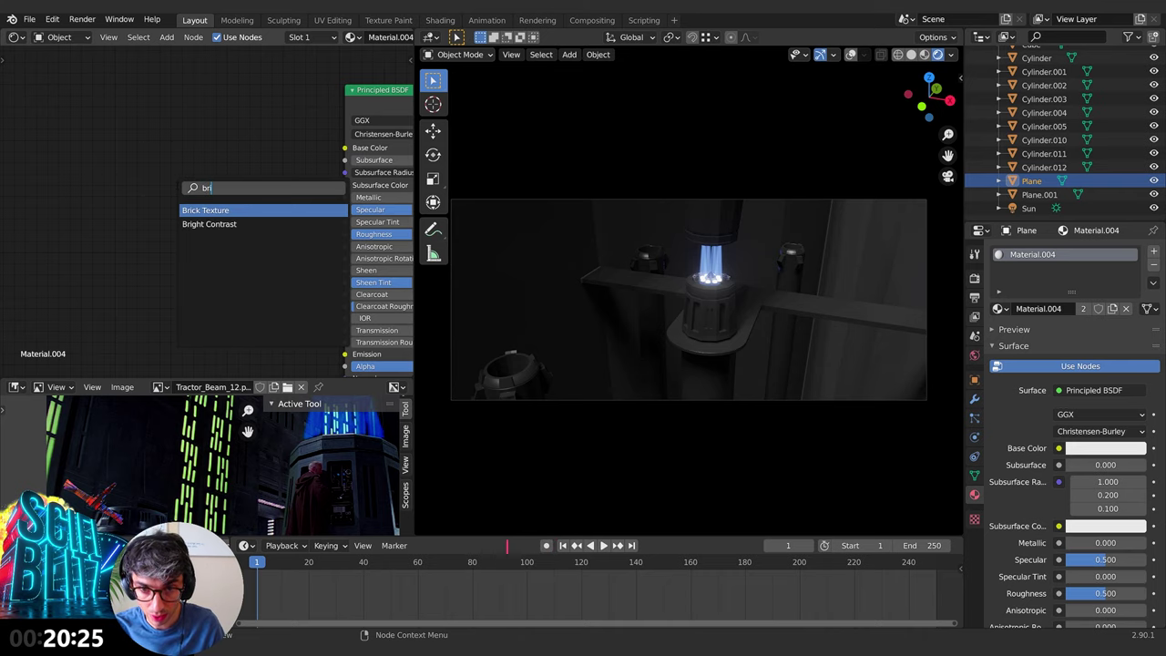
{"action": "key", "text": "Return"}
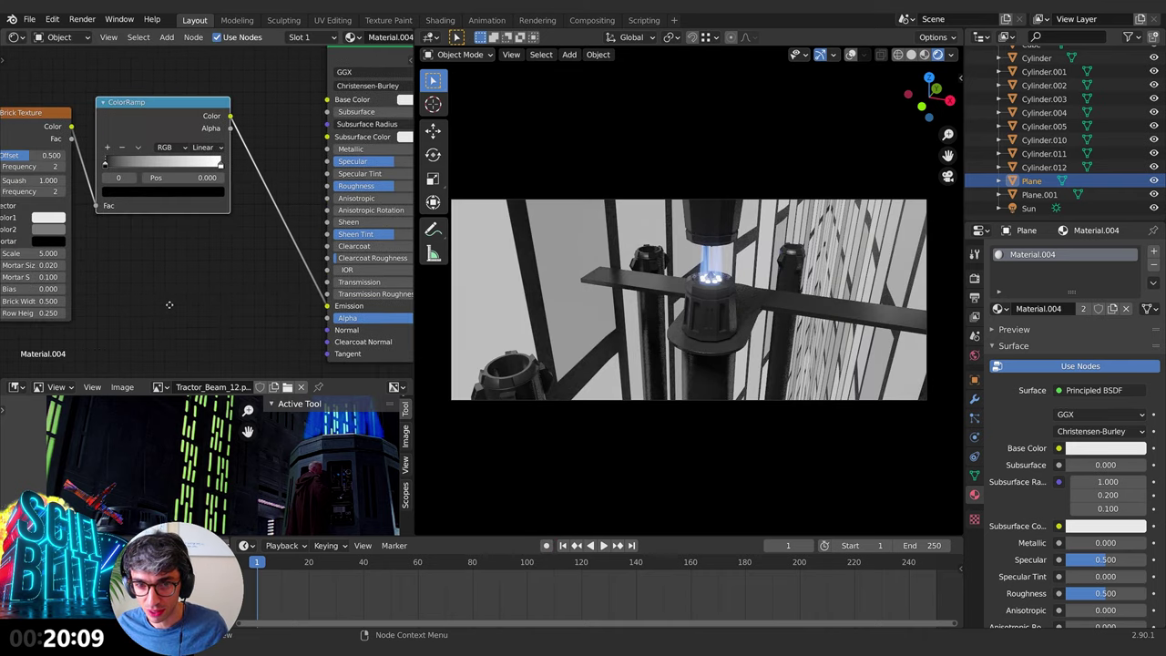
Step: Add Texture Coordinate and Mapping nodes ahead of the Brick Texture, feeding its Vector from the Object coordinates
{"action": "middle_click_drag", "start_coordinate": [166, 306], "coordinate": [345, 264]}
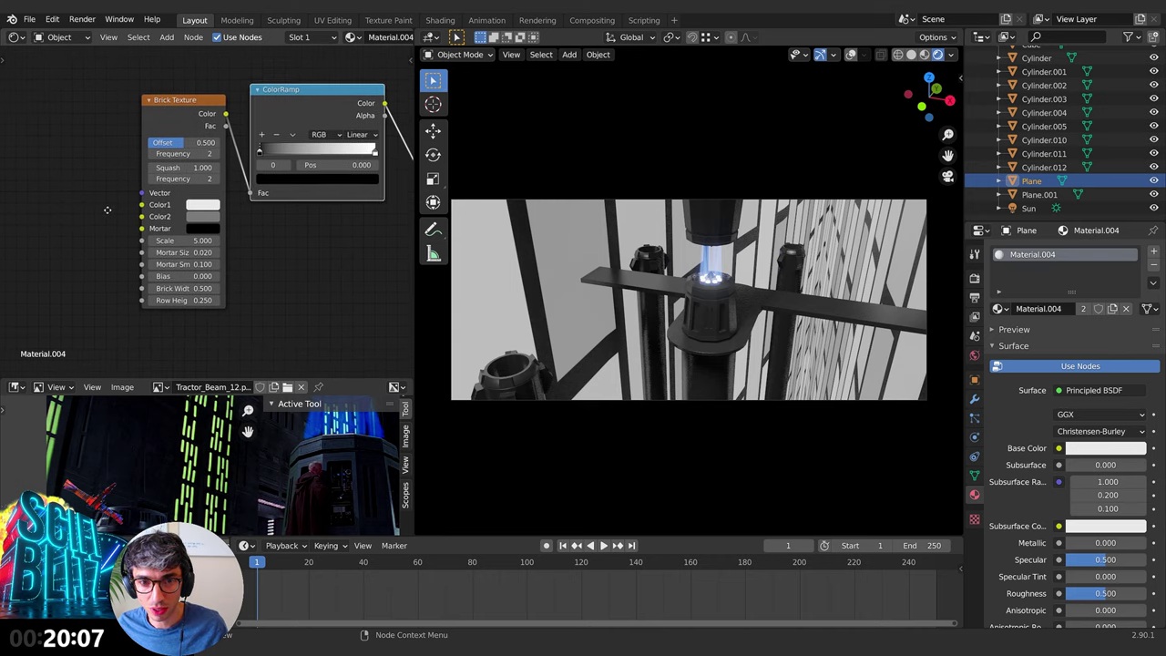
{"action": "key", "text": "shift+a"}
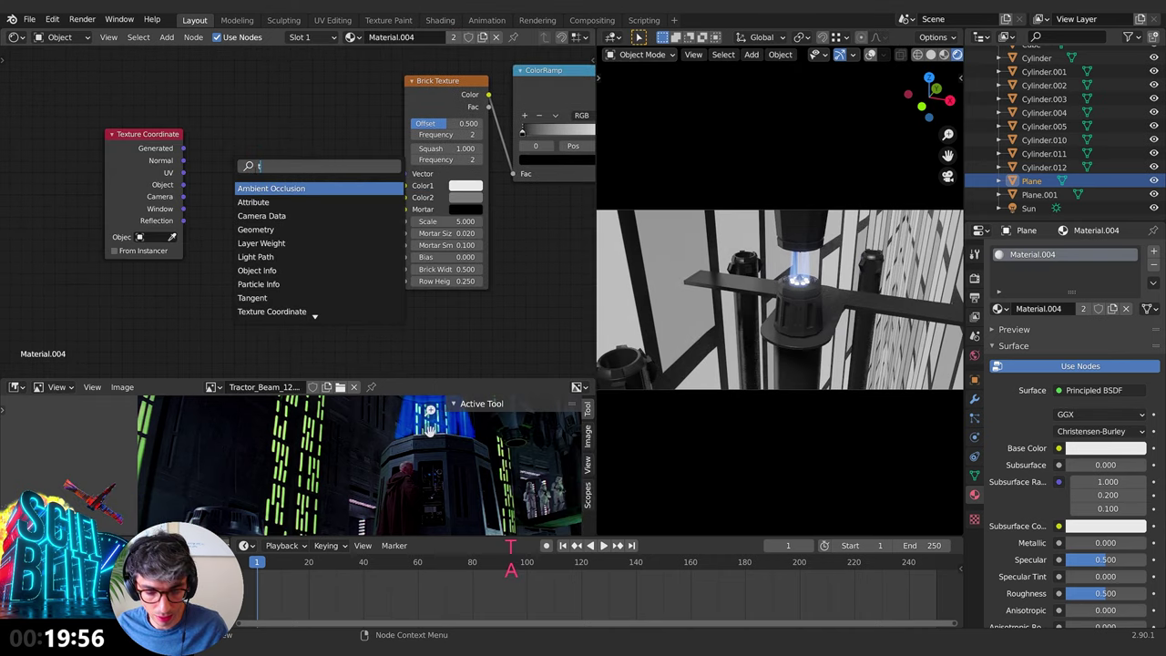
{"action": "type", "text": "map"}
{"action": "key", "text": "Return"}
{"action": "left_click", "coordinate": [183, 150]}
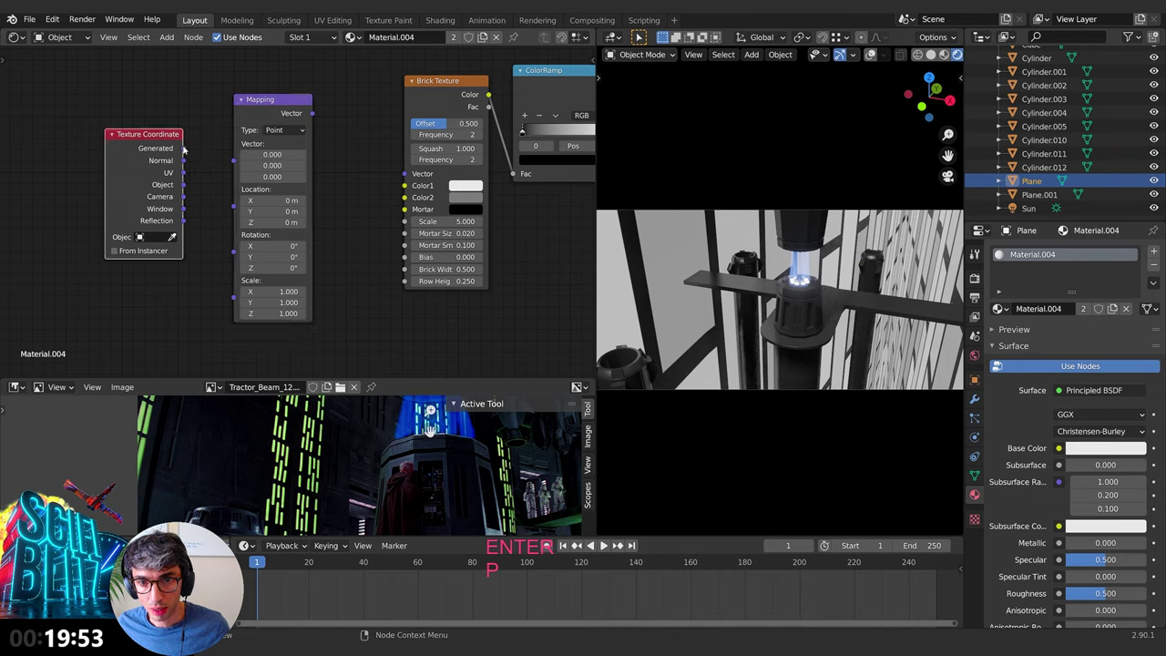
{"action": "left_click_drag", "start_coordinate": [243, 168], "coordinate": [239, 162]}
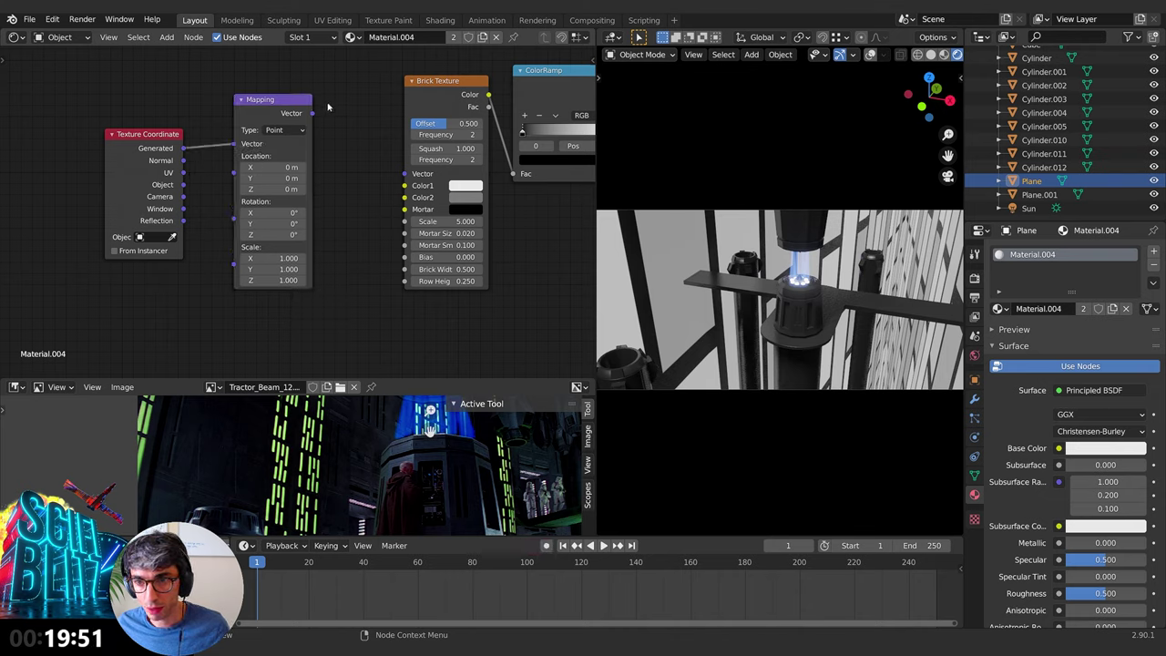
{"action": "left_click_drag", "start_coordinate": [400, 170], "coordinate": [404, 173]}
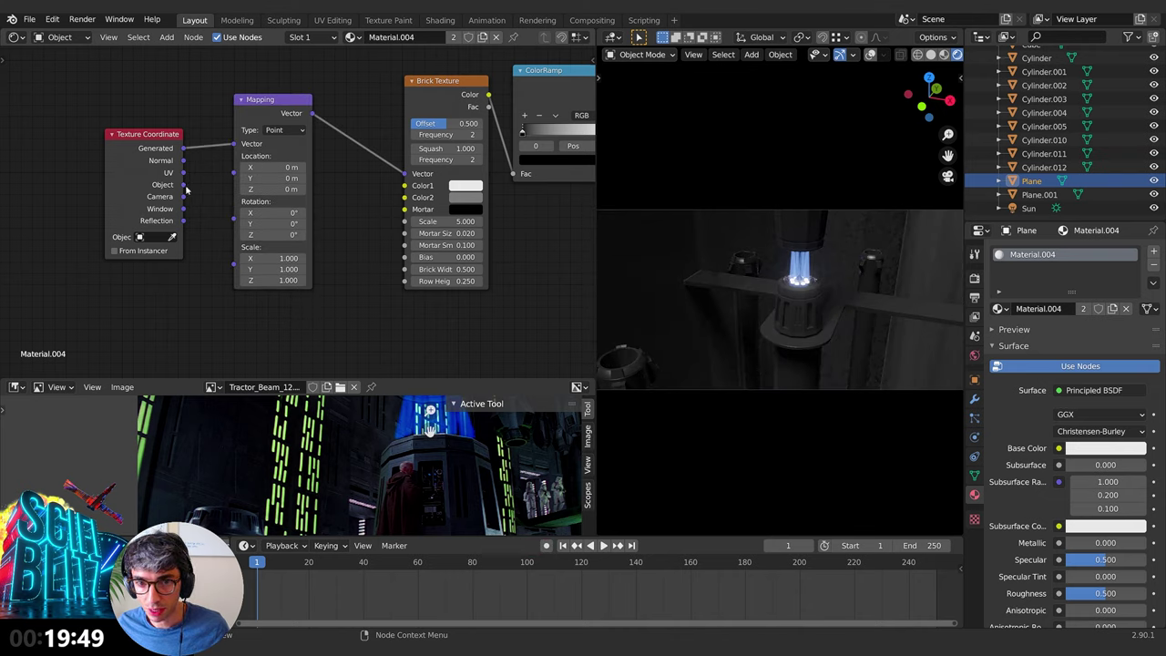
{"action": "left_click_drag", "start_coordinate": [184, 185], "coordinate": [234, 144]}
{"action": "middle_click_drag", "start_coordinate": [342, 165], "coordinate": [284, 165]}
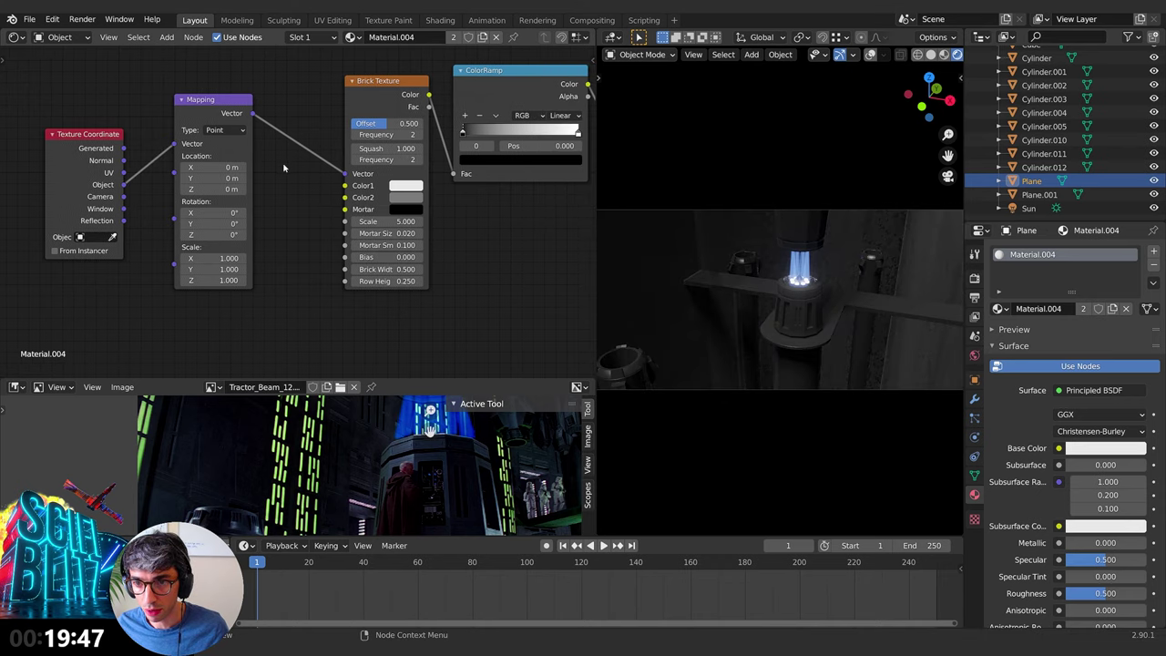
Step: Feed the ColorRamp from the Brick Texture's Fac output and set the ramp's interpolation to Constant
{"action": "scroll", "coordinate": [391, 136], "scroll_direction": "down", "scroll_amount": 2, "text": "ctrl"}
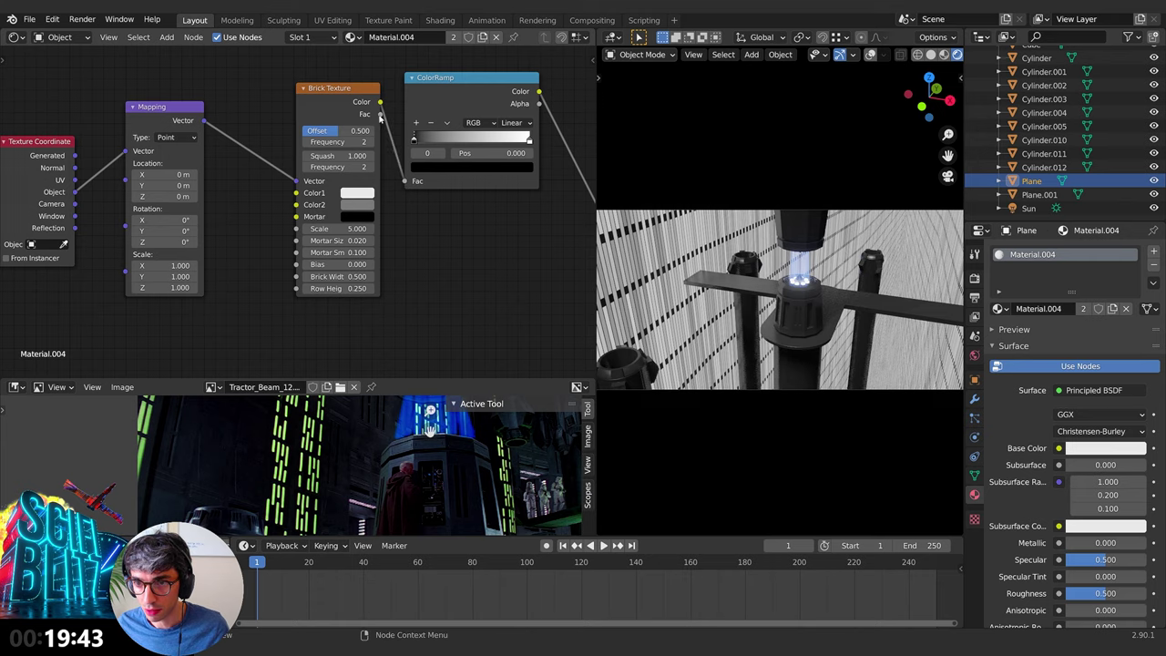
{"action": "left_click_drag", "start_coordinate": [408, 185], "coordinate": [406, 182]}
{"action": "left_click", "coordinate": [511, 122]}
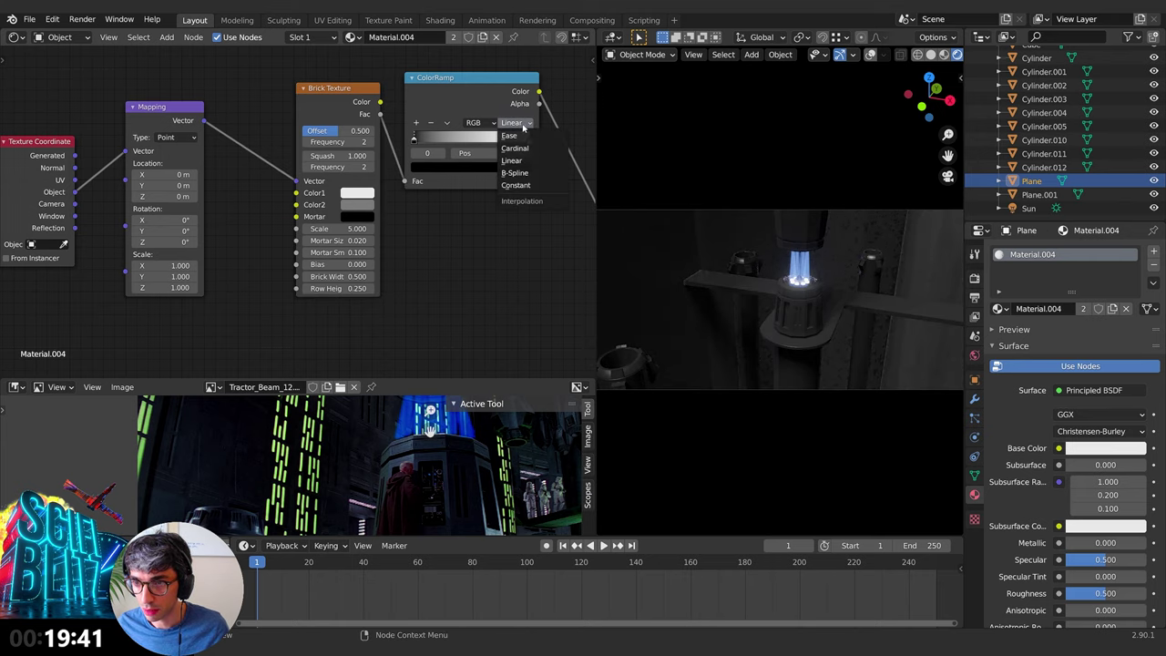
{"action": "left_click", "coordinate": [515, 182]}
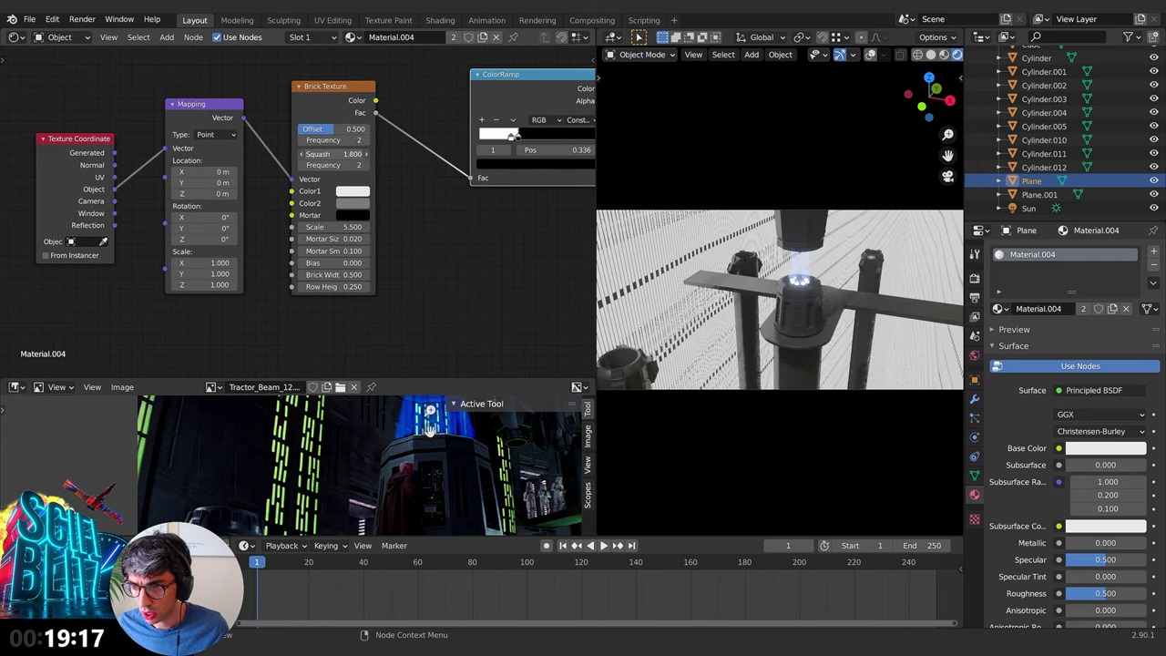
Step: Set the Brick Texture's Squash to 3.400 with Frequency 3, Scale 4.800, Mortar Size 0.040, Brick Width 0.110 and Row Height 0.180
{"action": "left_click", "coordinate": [365, 165]}
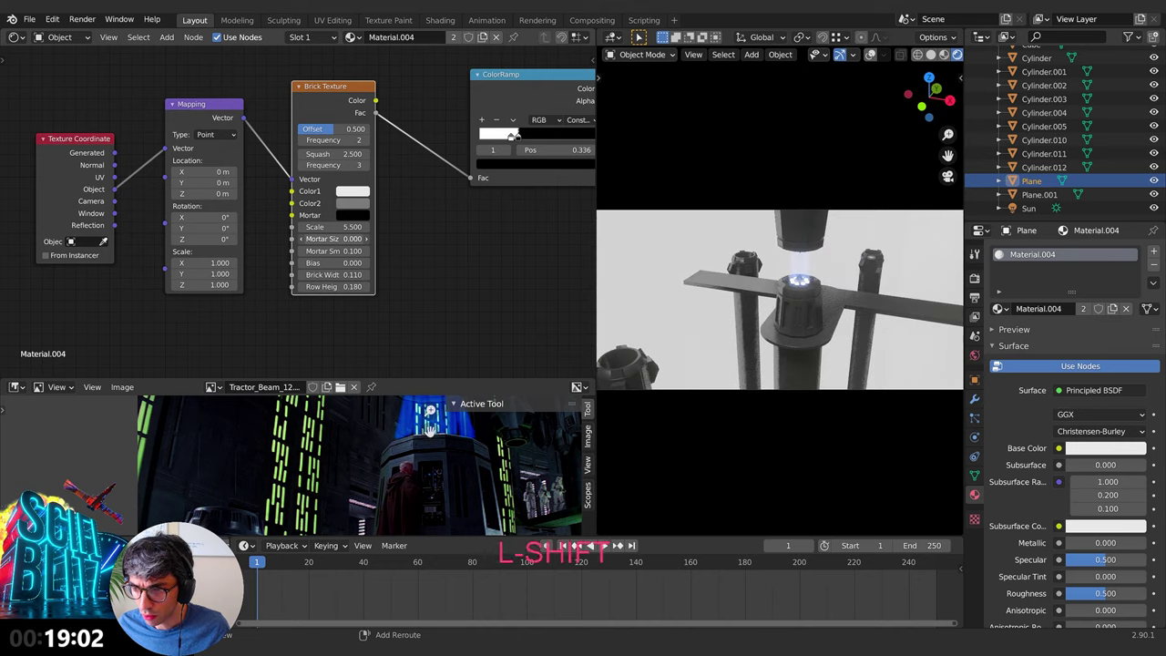
{"action": "left_click_drag", "start_coordinate": [335, 238], "coordinate": [360, 239], "text": "shift"}
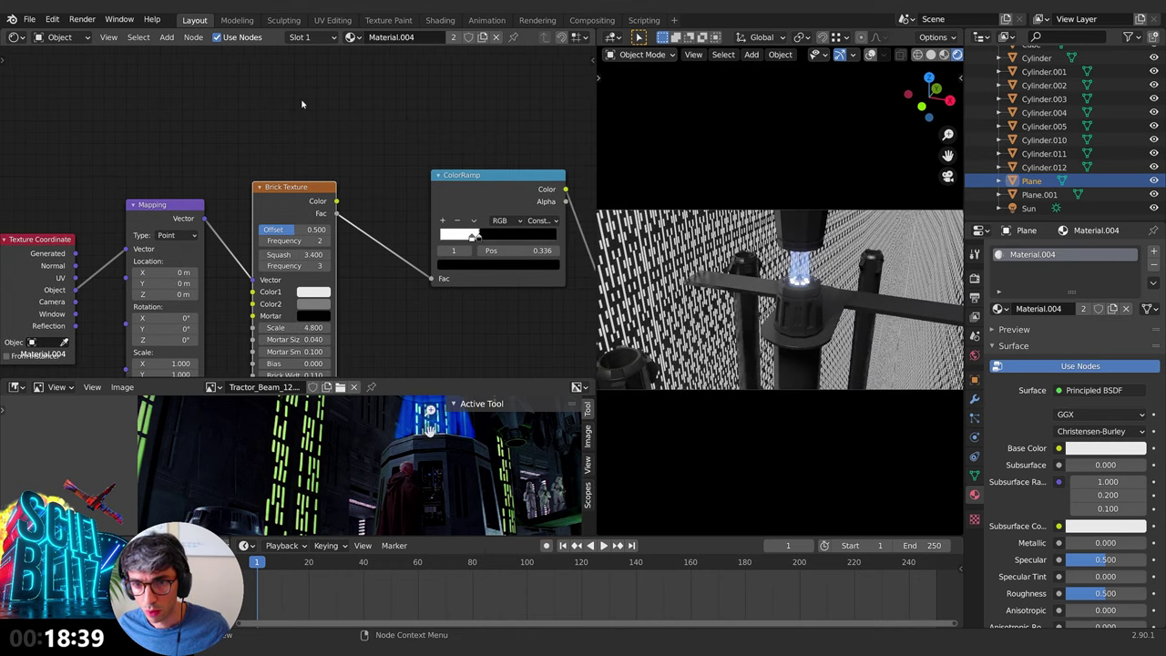
Step: Add a Voronoi Texture node above the brick nodes and set its distance metric to Manhattan
{"action": "scroll", "coordinate": [302, 104], "scroll_direction": "down", "scroll_amount": 4}
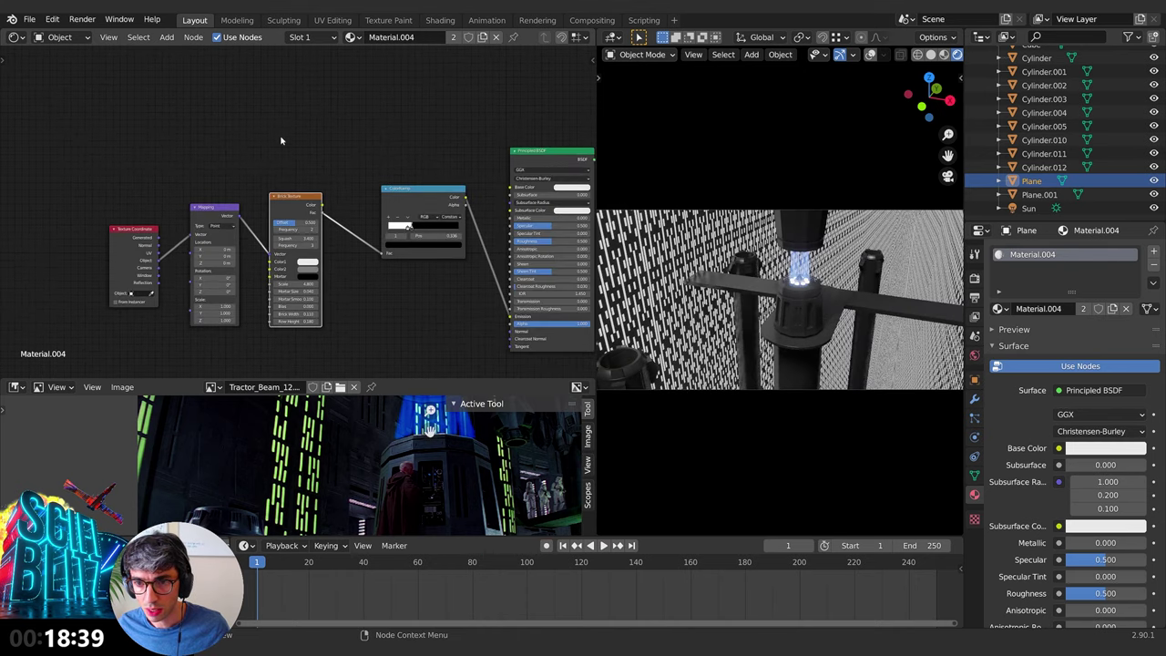
{"action": "middle_click_drag", "start_coordinate": [255, 130], "coordinate": [295, 117]}
{"action": "key", "text": "shift+a"}
{"action": "left_click", "coordinate": [295, 129]}
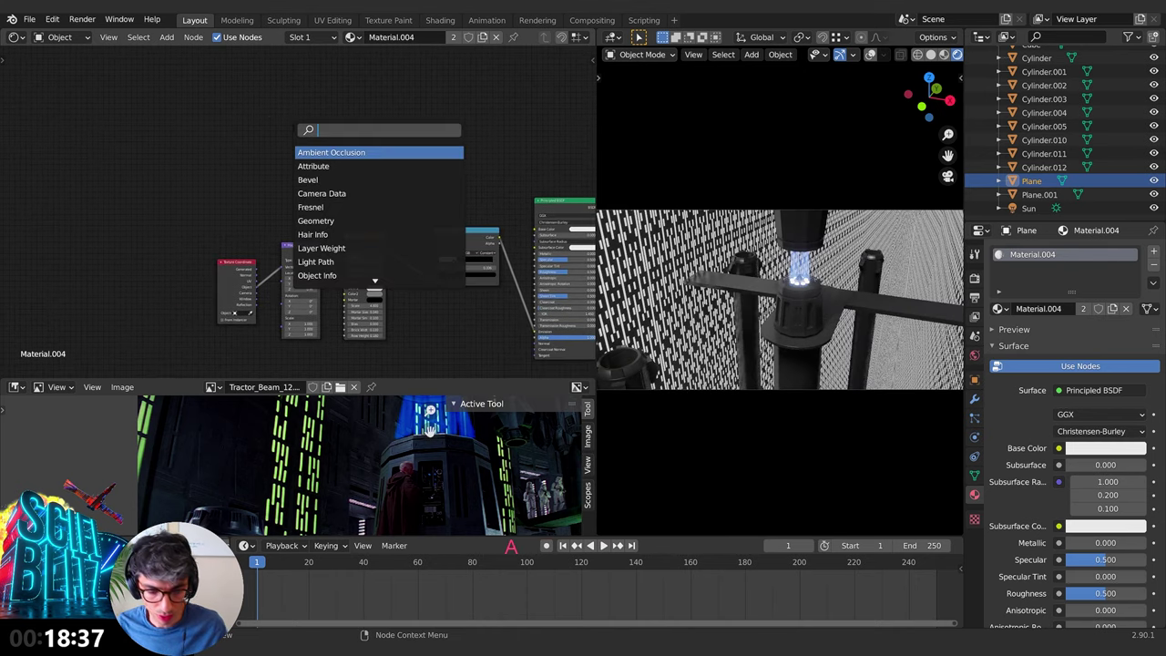
{"action": "type", "text": "vor"}
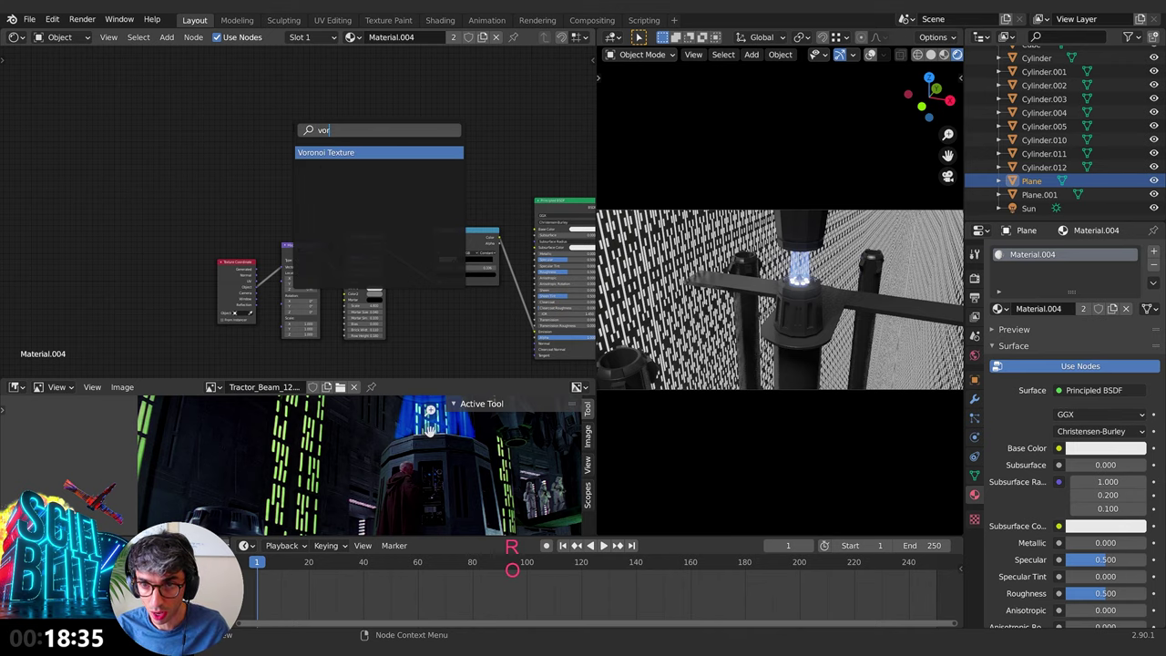
{"action": "key", "text": "Return"}
{"action": "left_click", "coordinate": [317, 180]}
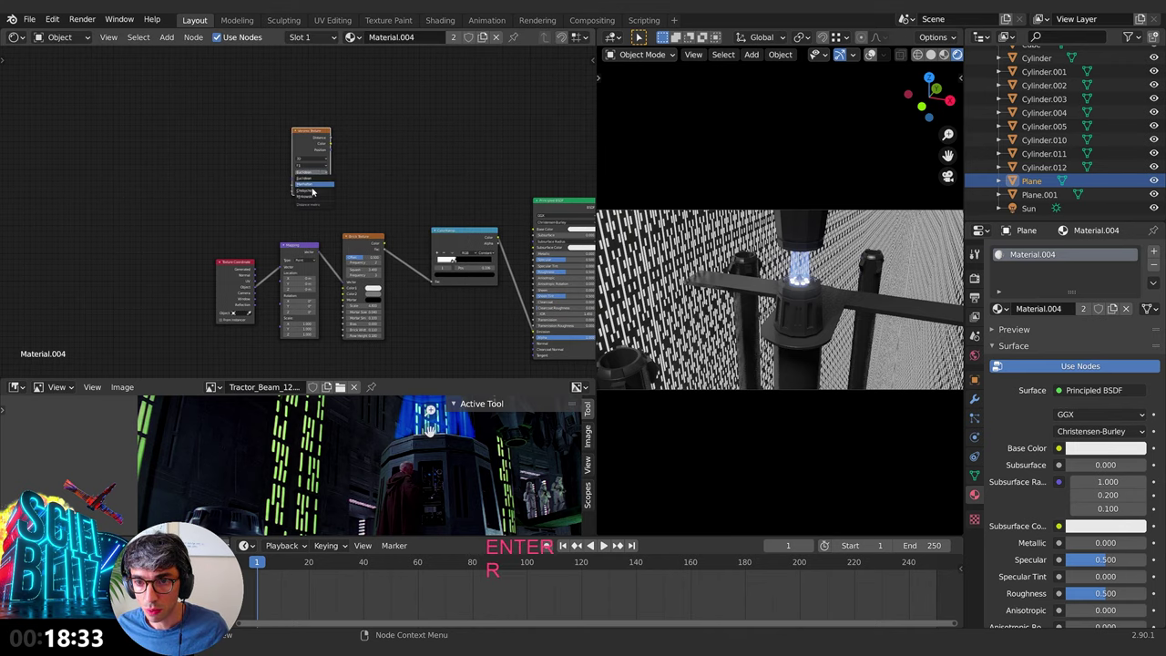
Step: Duplicate the Texture Coordinate and Mapping nodes and feed the copied Mapping into the Voronoi Texture's Vector input
{"action": "scroll", "coordinate": [346, 172], "scroll_direction": "up", "scroll_amount": 2}
{"action": "middle_click_drag", "start_coordinate": [425, 161], "coordinate": [452, 172]}
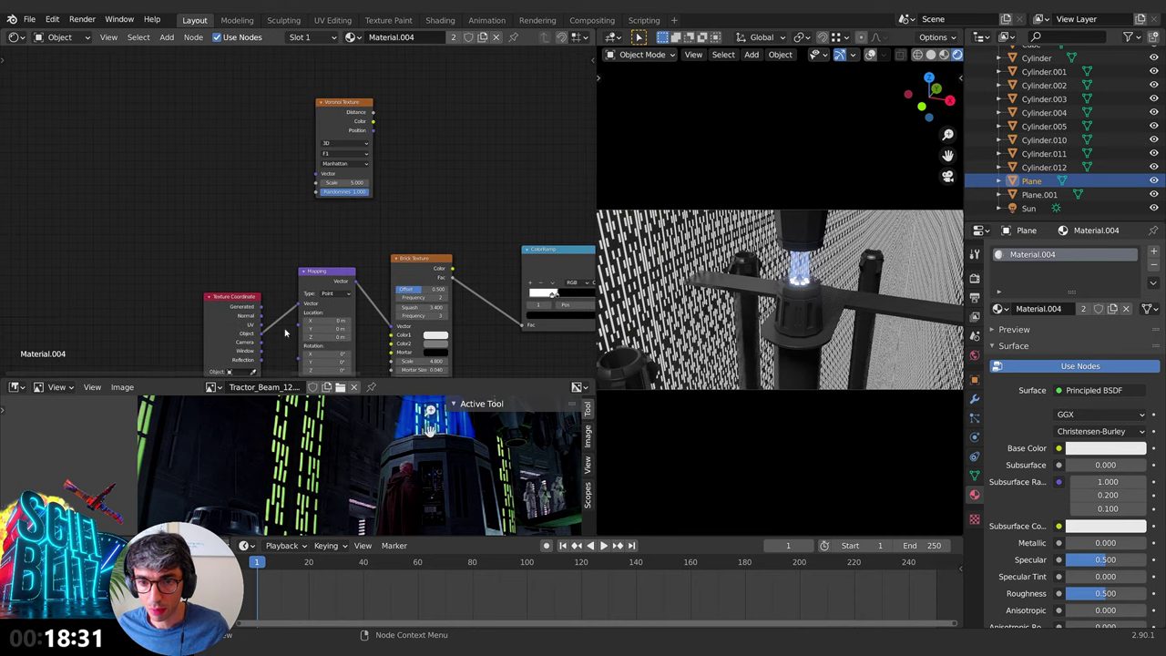
{"action": "left_click", "coordinate": [242, 314]}
{"action": "left_click", "coordinate": [326, 294], "text": "shift"}
{"action": "key", "text": "shift+d"}
{"action": "left_click", "coordinate": [232, 120]}
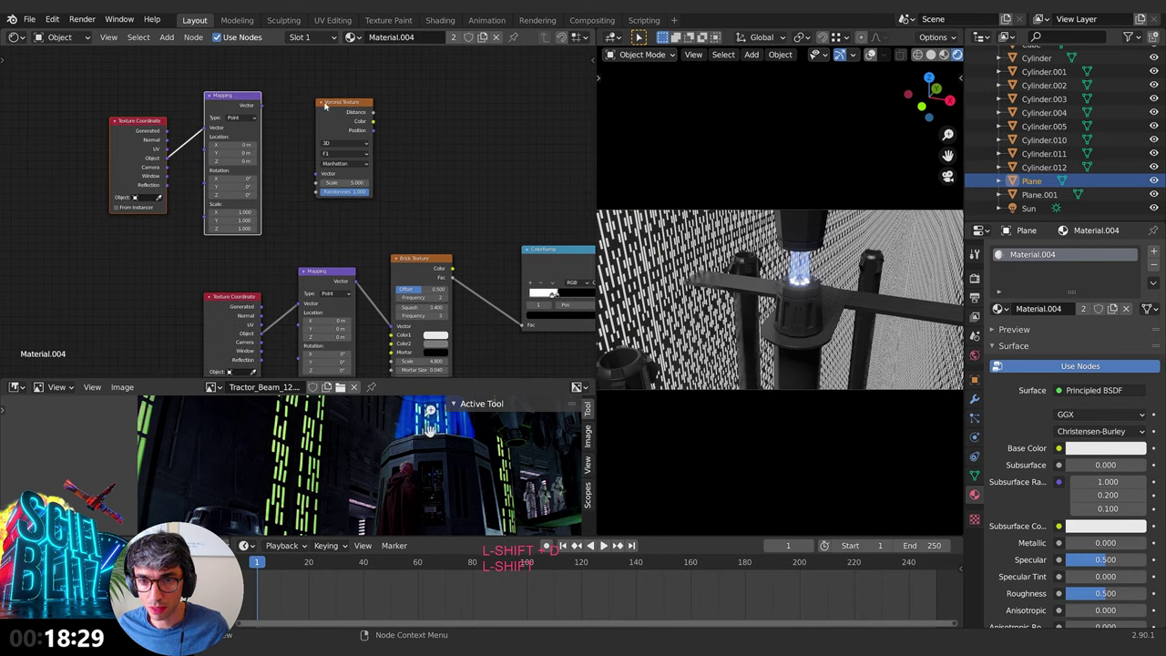
{"action": "middle_click_drag", "start_coordinate": [283, 118], "coordinate": [260, 142]}
{"action": "left_click_drag", "start_coordinate": [241, 133], "coordinate": [290, 197]}
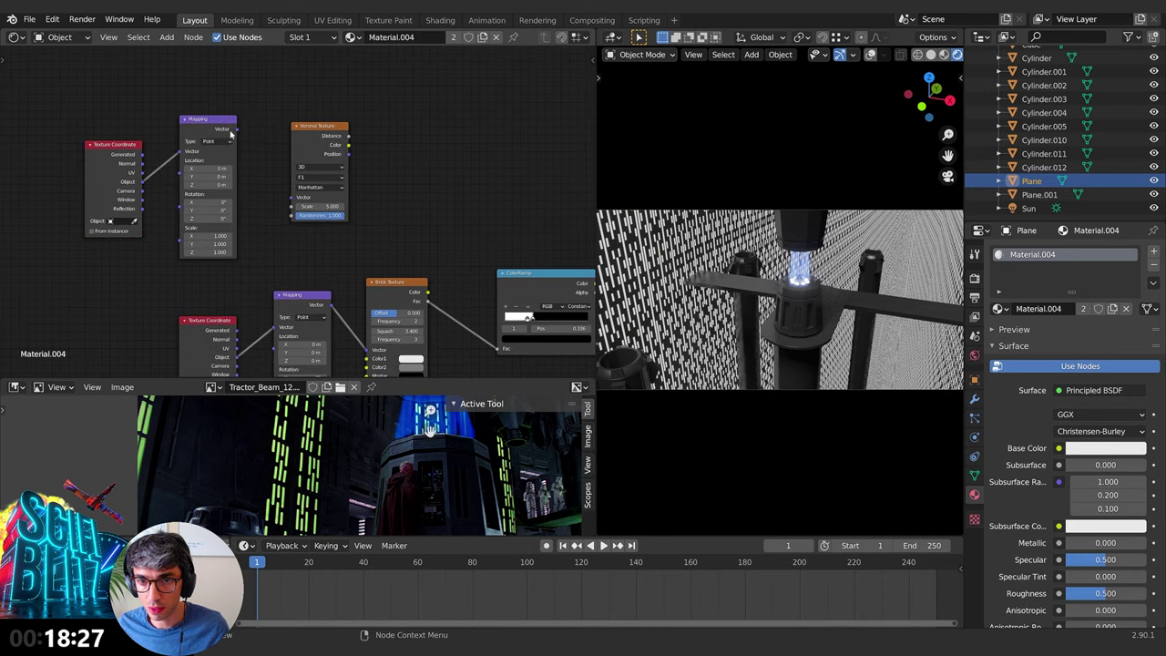
Step: Duplicate the ColorRamp, feed it from the Voronoi Distance output, and connect its Color to the Principled BSDF's Emission
{"action": "middle_click_drag", "start_coordinate": [366, 148], "coordinate": [134, 81]}
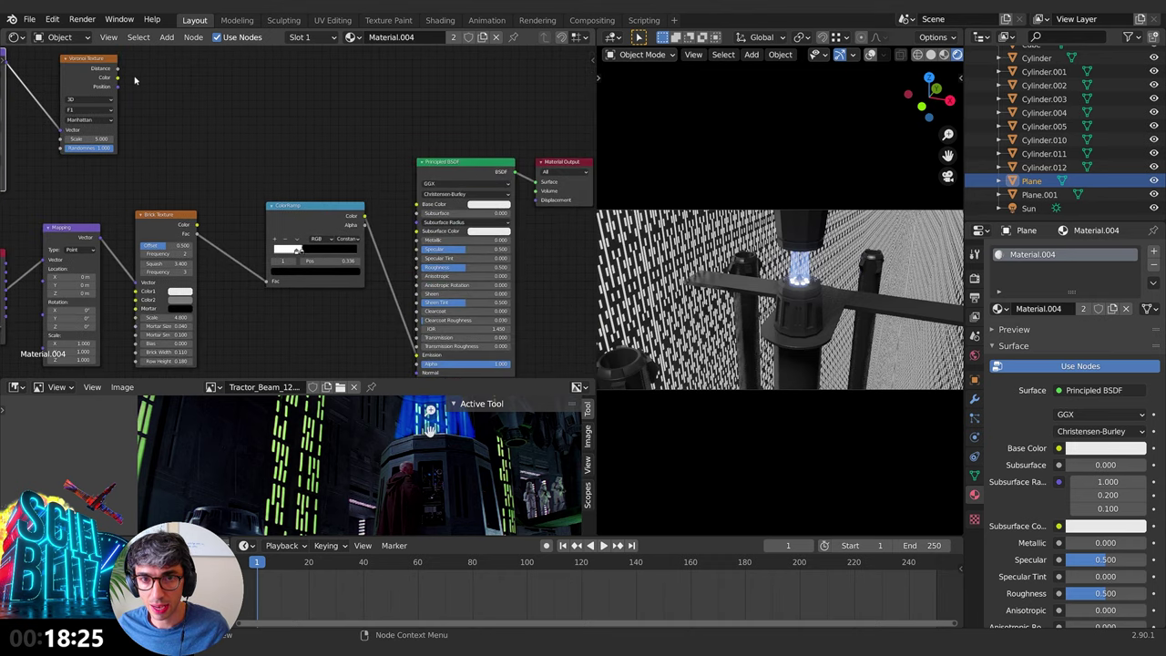
{"action": "left_click", "coordinate": [326, 214]}
{"action": "key", "text": "shift+d"}
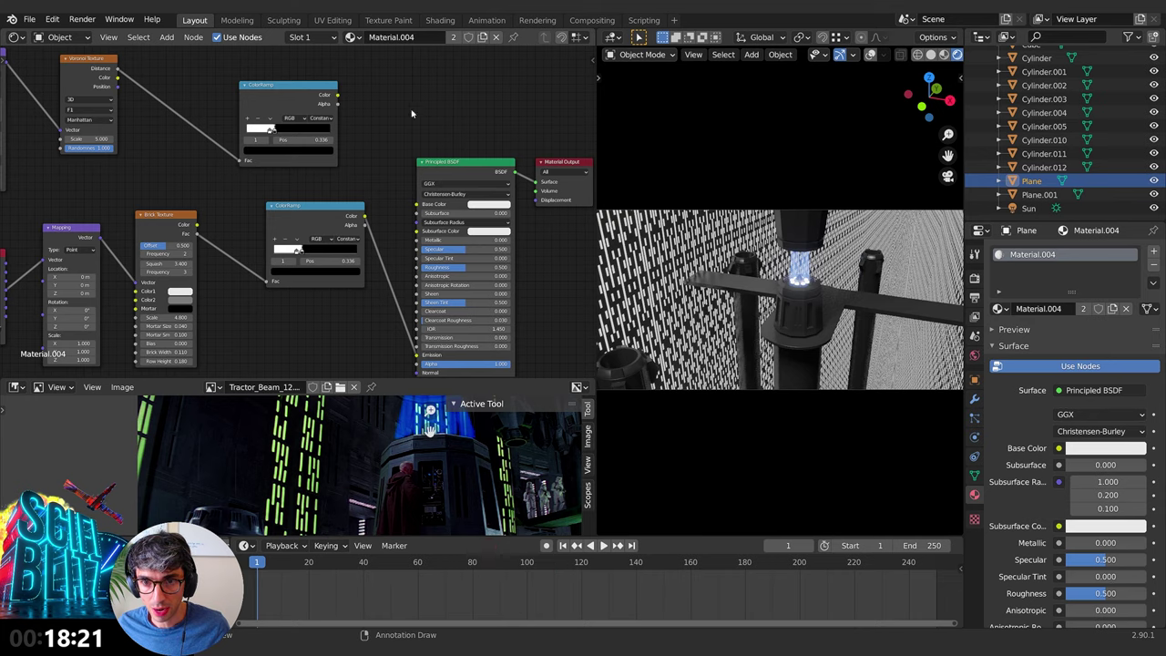
{"action": "left_click_drag", "start_coordinate": [417, 354], "coordinate": [418, 354]}
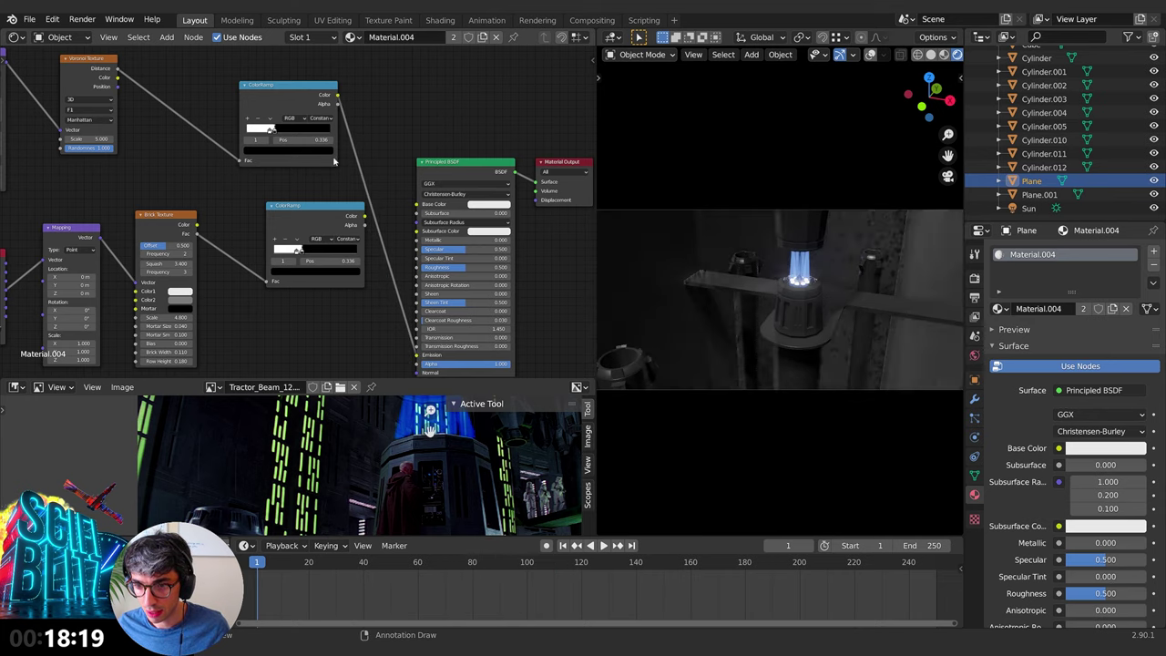
Step: Set the Voronoi Mapping's Z rotation to 45° and X scale to 0.020, reducing Y scale, with Voronoi Scale 25.620 and Randomness 0
{"action": "middle_click_drag", "start_coordinate": [185, 170], "coordinate": [317, 201]}
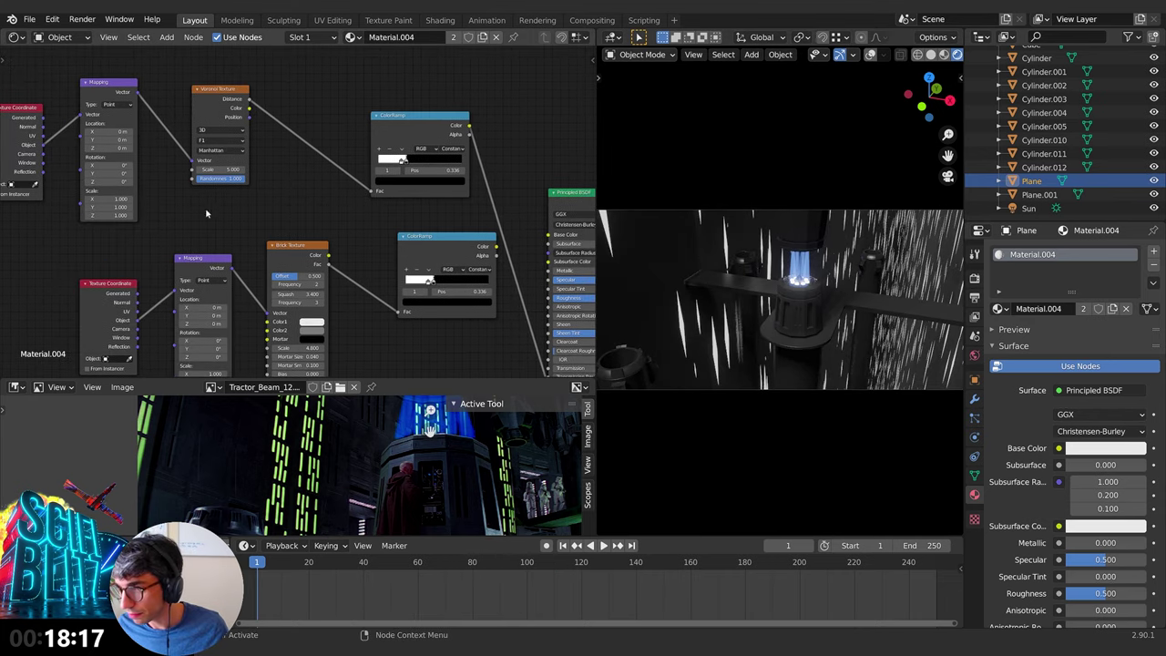
{"action": "middle_click_drag", "start_coordinate": [73, 150], "coordinate": [228, 193]}
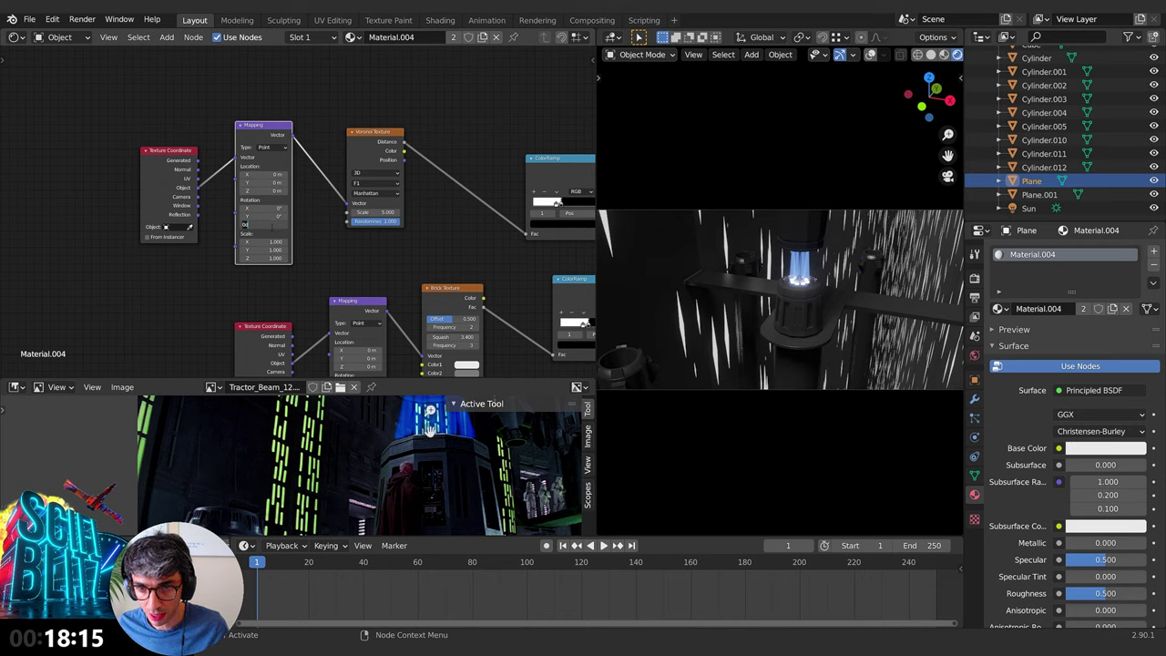
{"action": "key", "text": "Return"}
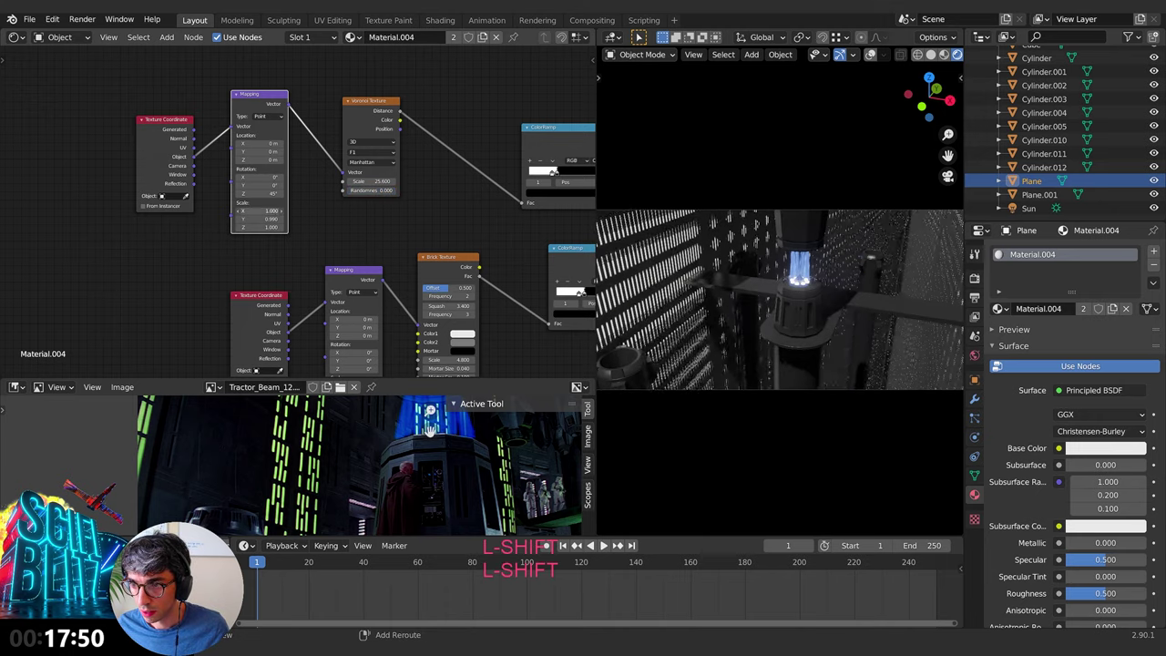
{"action": "mouse_move", "coordinate": [259, 211]}
{"action": "left_mouse_down", "text": "shift"}
{"action": "mouse_move", "coordinate": [205, 210]}
{"action": "mouse_move", "coordinate": [261, 218]}
{"action": "mouse_move", "coordinate": [228, 218]}
{"action": "left_mouse_up", "text": "shift"}
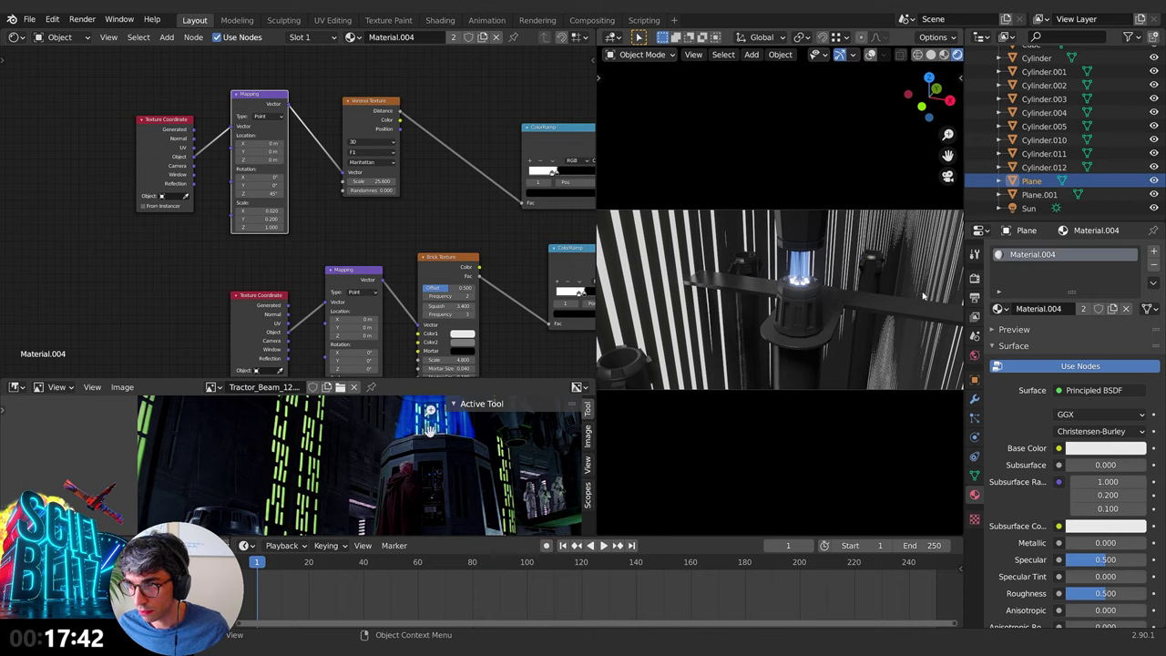
Step: Set the Voronoi ColorRamp's stop position to 0.291 and shift both ColorRamps away from the Principled BSDF
{"action": "middle_click_drag", "start_coordinate": [461, 212], "coordinate": [450, 209]}
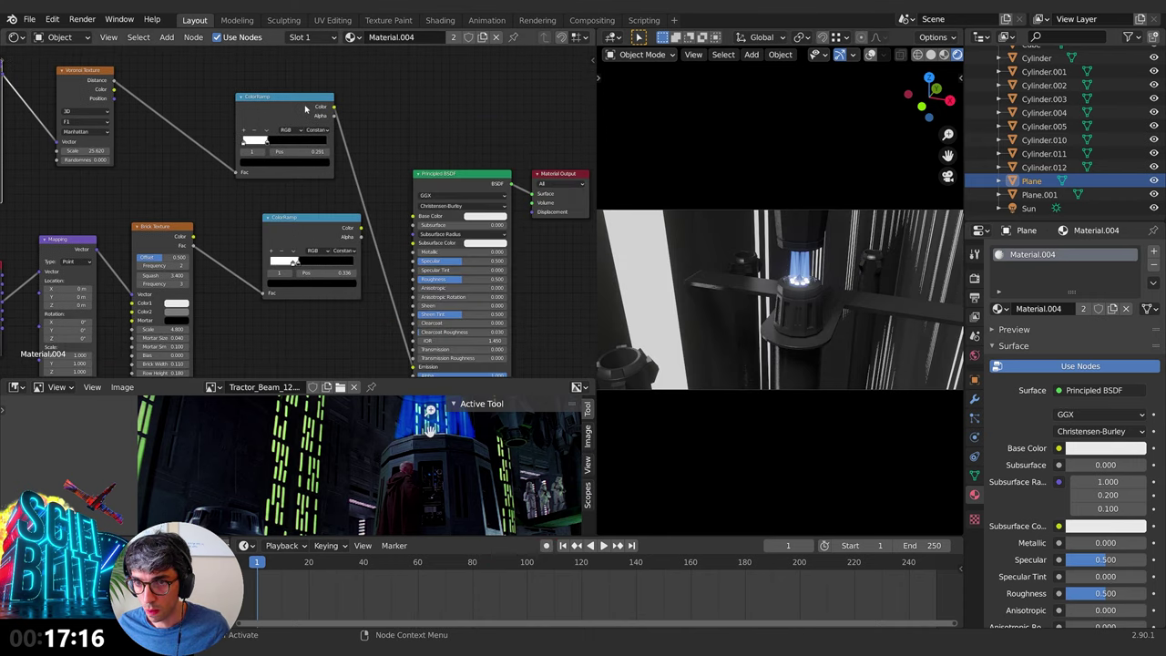
{"action": "middle_click_drag", "start_coordinate": [272, 239], "coordinate": [305, 242]}
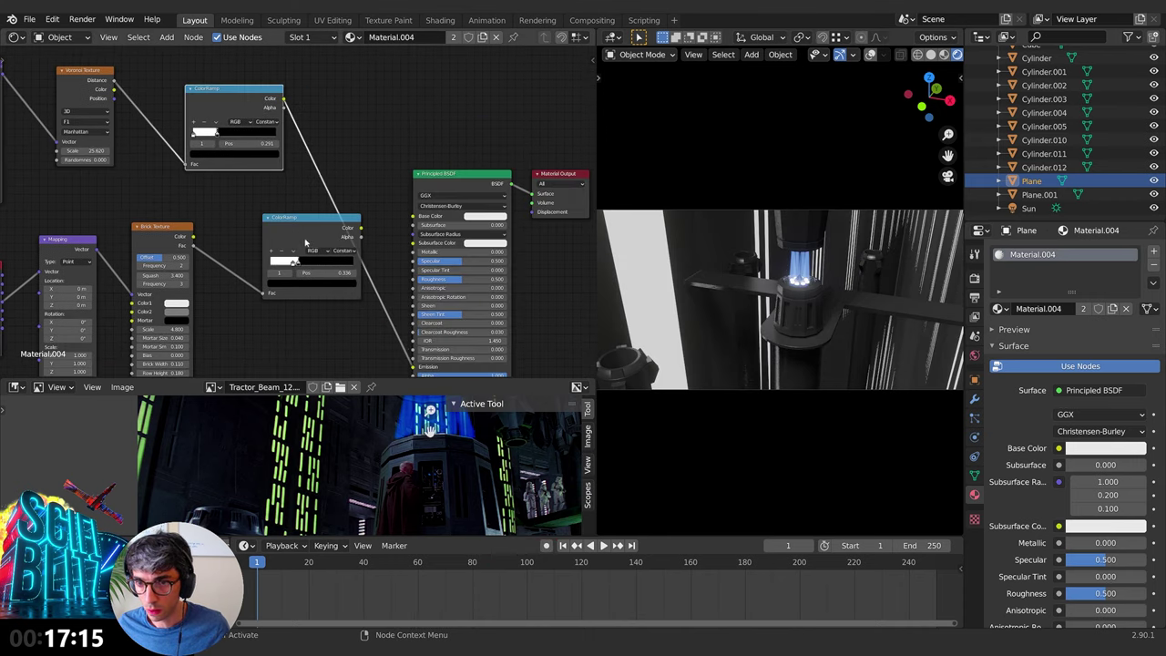
{"action": "left_click_drag", "start_coordinate": [305, 242], "coordinate": [254, 234]}
Step: Insert a MixRGB node between the Voronoi ColorRamp and the Principled BSDF's Emission input
{"action": "key", "text": "shift+a"}
{"action": "left_click", "coordinate": [319, 123]}
{"action": "type", "text": "mix"}
{"action": "key", "text": "Down"}
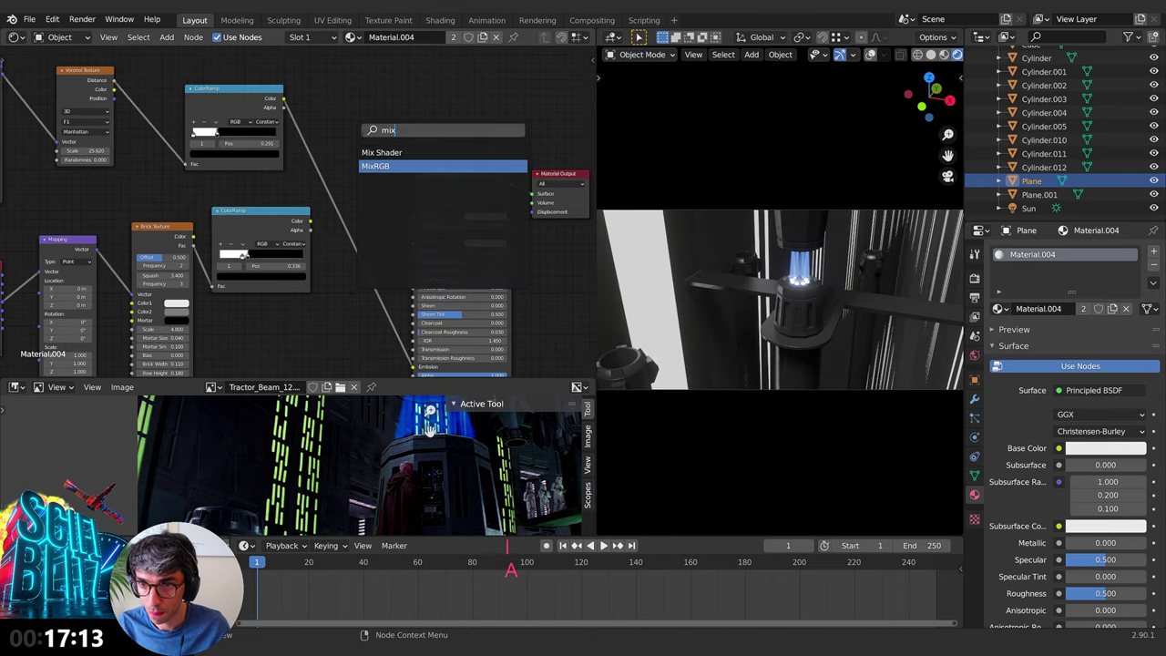
{"action": "key", "text": "Return"}
{"action": "left_click", "coordinate": [362, 170]}
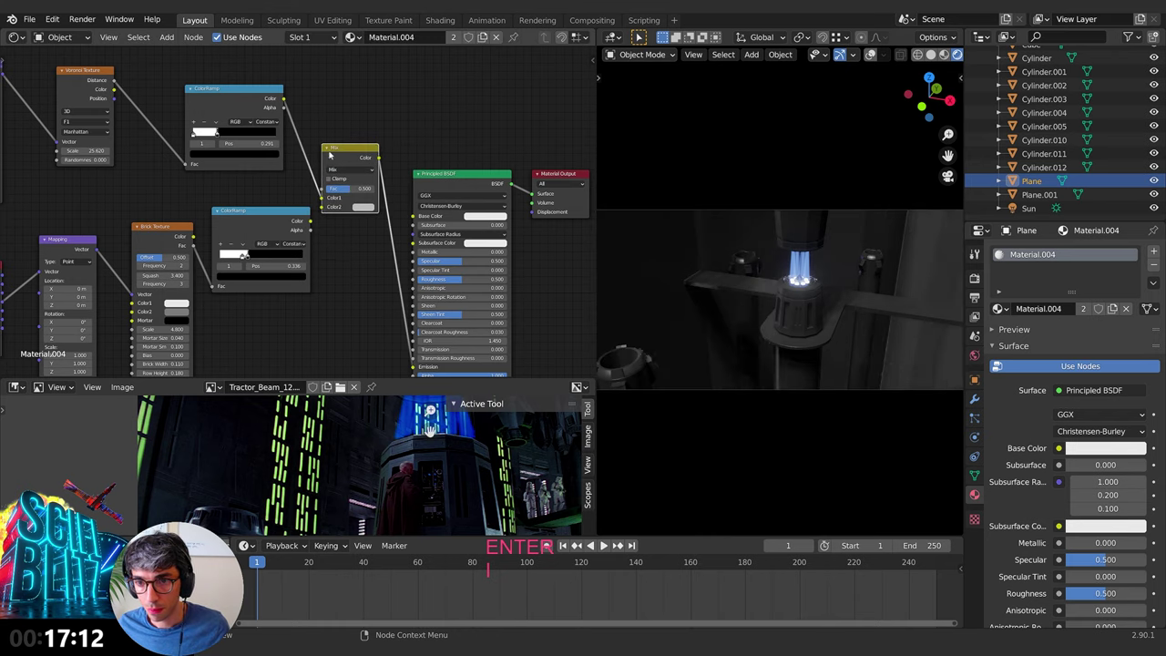
Step: Set the mix node to Multiply with Fac 1.000 and feed the brick ColorRamp's Color into Color2
{"action": "left_click", "coordinate": [362, 170]}
{"action": "left_click", "coordinate": [356, 204]}
{"action": "left_click", "coordinate": [362, 198]}
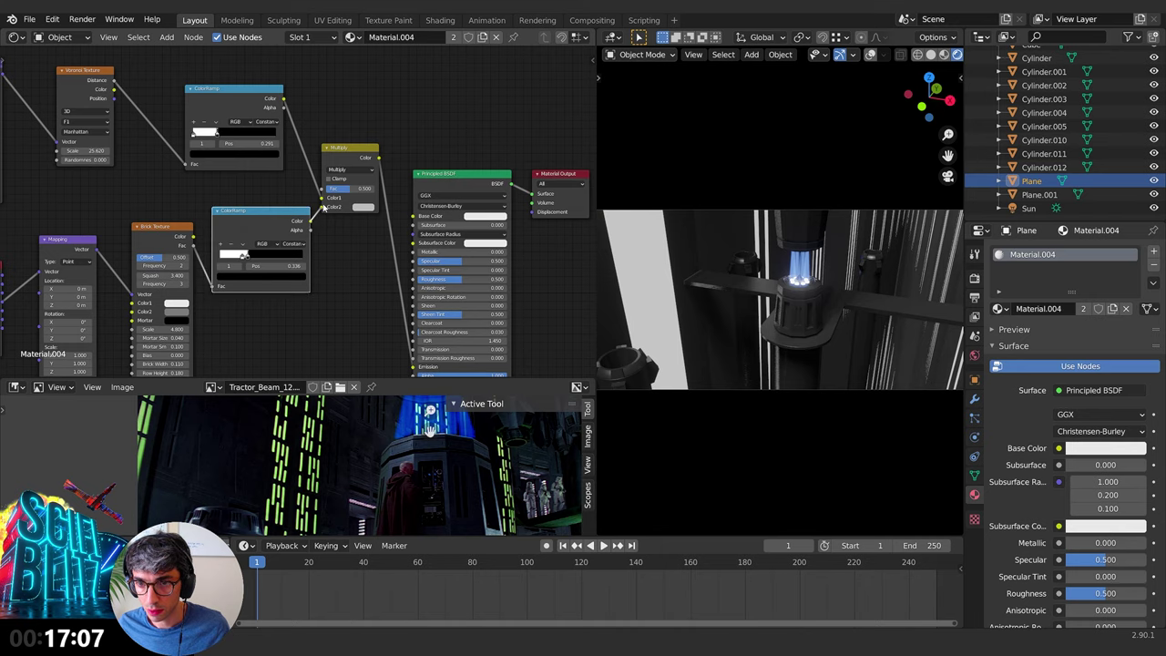
{"action": "left_click_drag", "start_coordinate": [325, 209], "coordinate": [394, 189]}
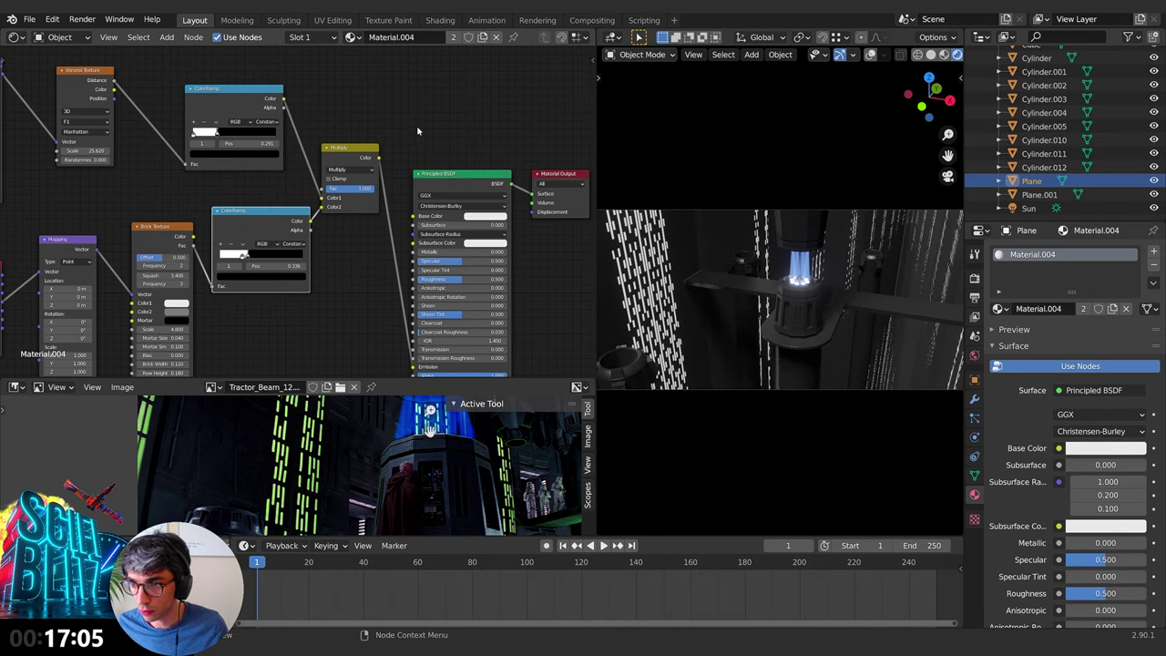
Step: Move the brick ColorRamp's stop to 0.442, then adjust the Brick Texture's Mortar Size and set its Offset to 0.351
{"action": "middle_click_drag", "start_coordinate": [417, 130], "coordinate": [530, 78]}
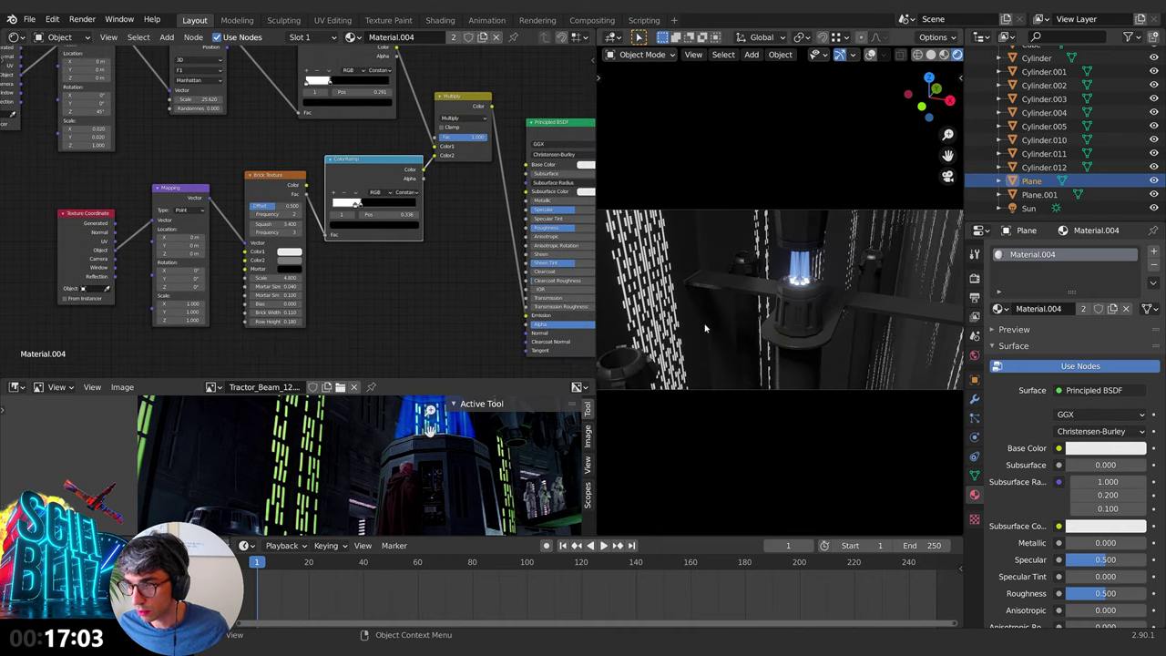
{"action": "middle_click_drag", "start_coordinate": [344, 311], "coordinate": [404, 288]}
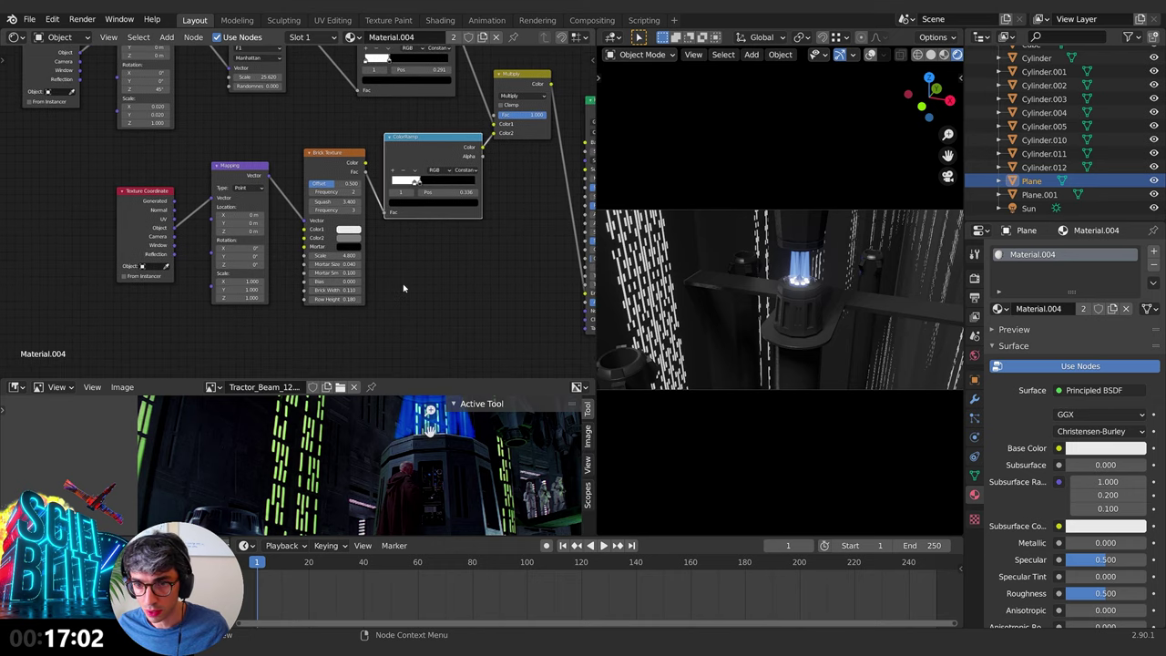
{"action": "left_click", "coordinate": [395, 183]}
{"action": "mouse_move", "coordinate": [419, 186]}
{"action": "left_mouse_down"}
{"action": "mouse_move", "coordinate": [402, 185]}
{"action": "mouse_move", "coordinate": [456, 184]}
{"action": "mouse_move", "coordinate": [430, 187]}
{"action": "left_mouse_up"}
{"action": "middle_click_drag", "start_coordinate": [411, 287], "coordinate": [424, 269]}
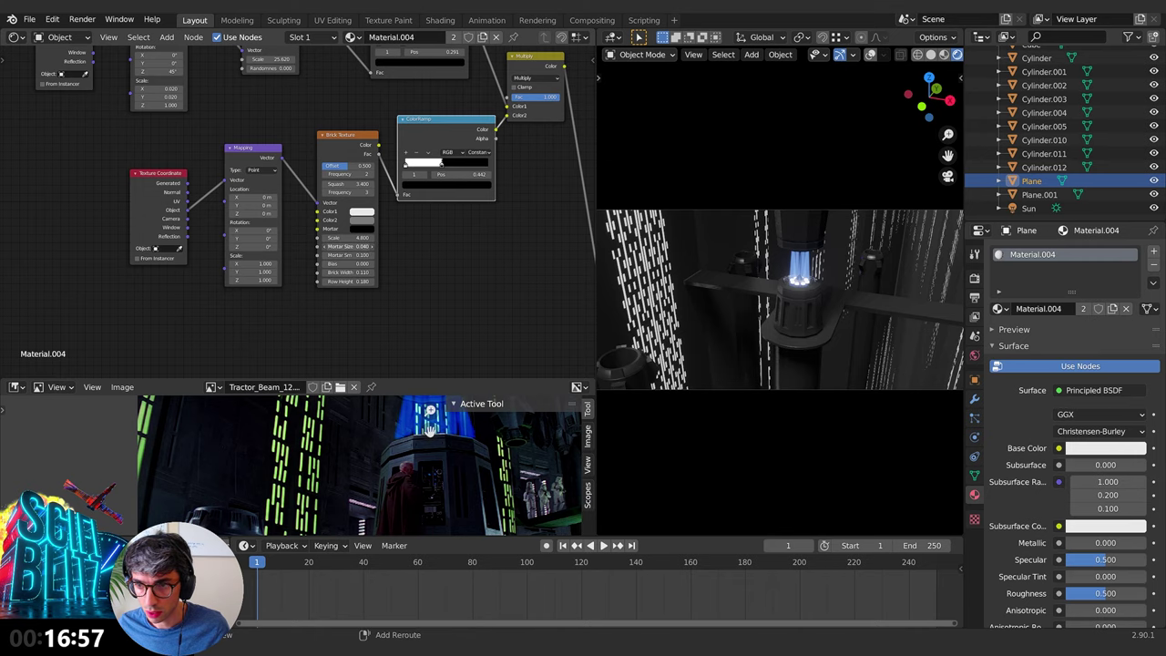
{"action": "mouse_move", "coordinate": [348, 247]}
{"action": "left_mouse_down", "text": "shift"}
{"action": "mouse_move", "coordinate": [332, 247]}
{"action": "mouse_move", "coordinate": [358, 247]}
{"action": "left_mouse_up", "text": "shift"}
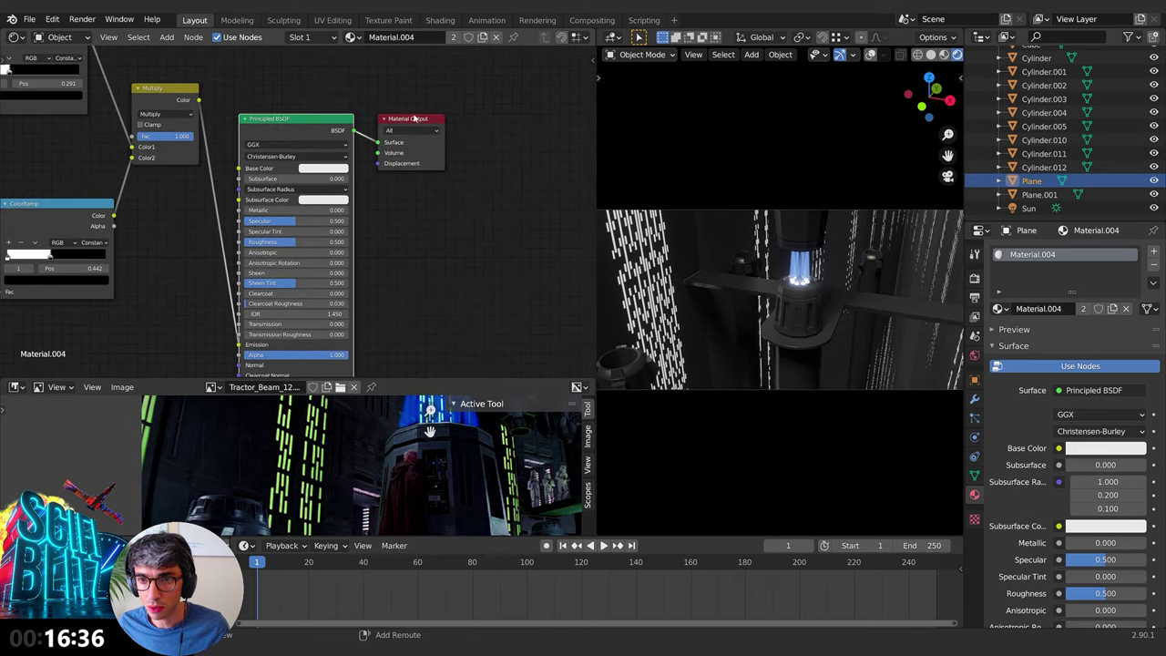
Step: Move the Principled BSDF and Material Output nodes farther from the Multiply node to make room
{"action": "left_click", "coordinate": [414, 118], "text": "shift"}
{"action": "key", "text": "g"}
{"action": "left_click", "coordinate": [401, 99]}
Step: Insert a ColorRamp node between the Multiply node and the Principled BSDF's Emission input
{"action": "left_click", "coordinate": [300, 243]}
{"action": "key", "text": "shift+a"}
{"action": "left_click", "coordinate": [300, 246]}
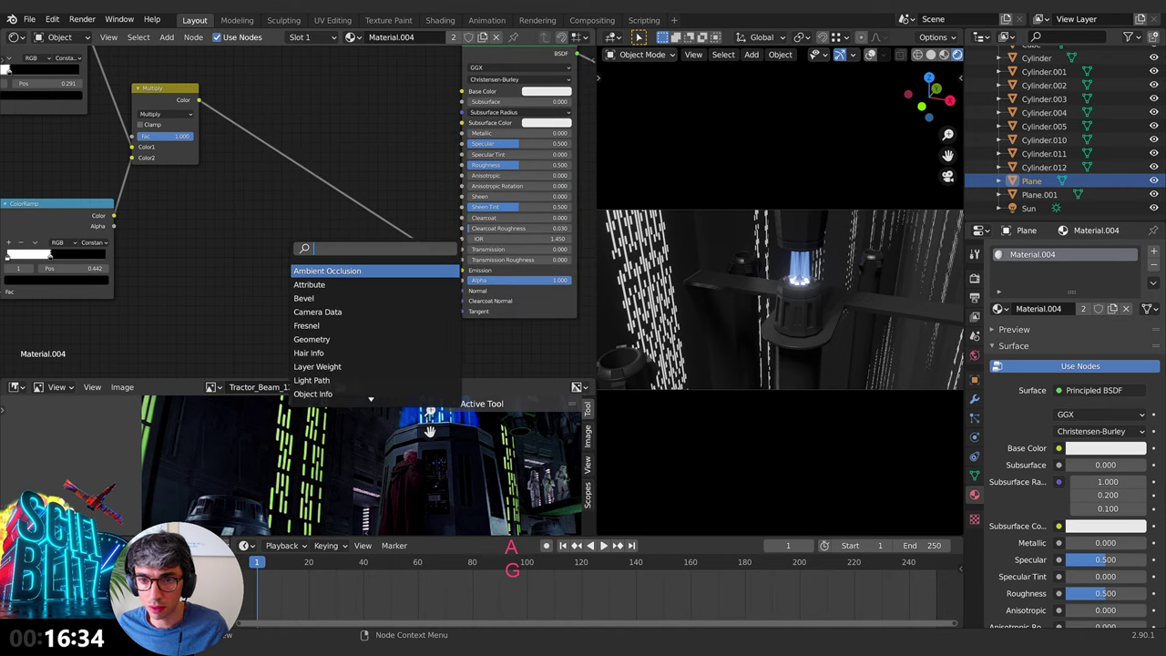
{"action": "type", "text": "cp;"}
{"action": "key", "text": "BackSpace"}
{"action": "key", "text": "BackSpace"}
{"action": "key", "text": "BackSpace"}
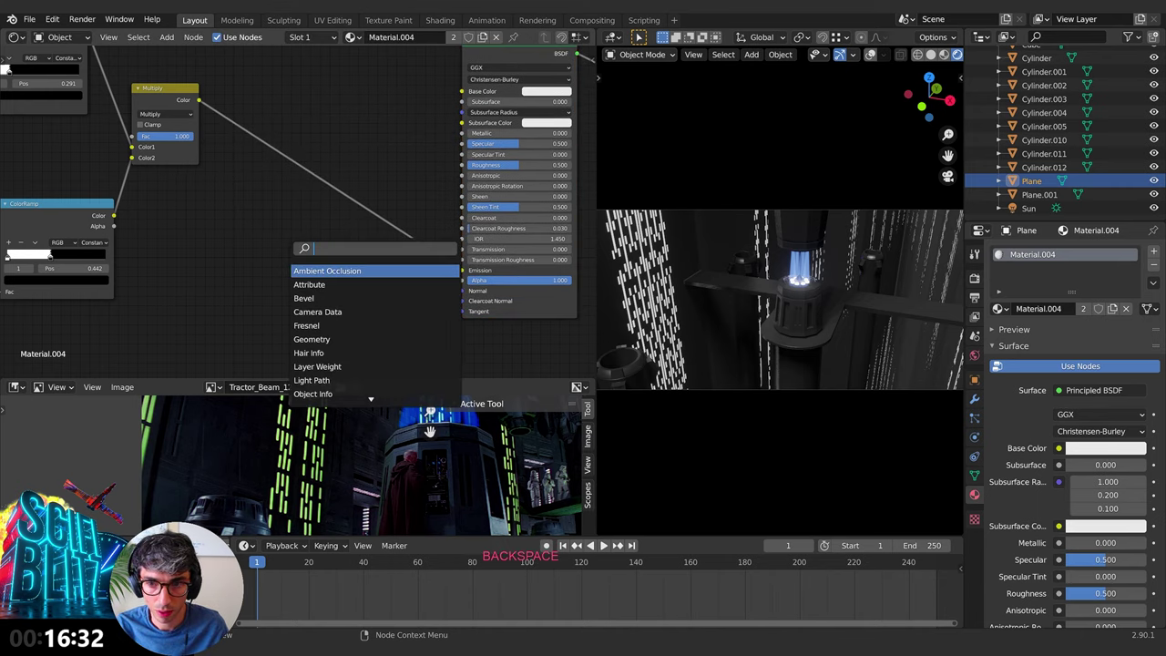
{"action": "type", "text": "color"}
{"action": "key", "text": "Down"}
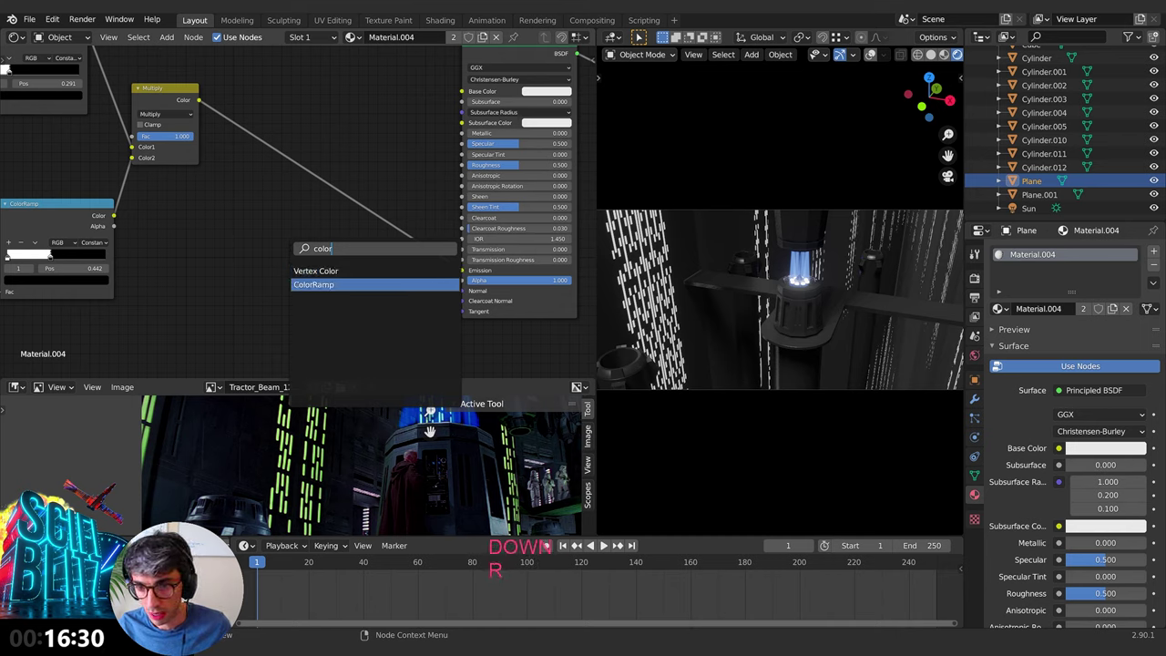
{"action": "key", "text": "Return"}
{"action": "left_click", "coordinate": [246, 117]}
Step: Colour the new ramp's end stop yellow-green with hue 0.256 and saturation 0.709
{"action": "middle_click_drag", "start_coordinate": [386, 292], "coordinate": [308, 295]}
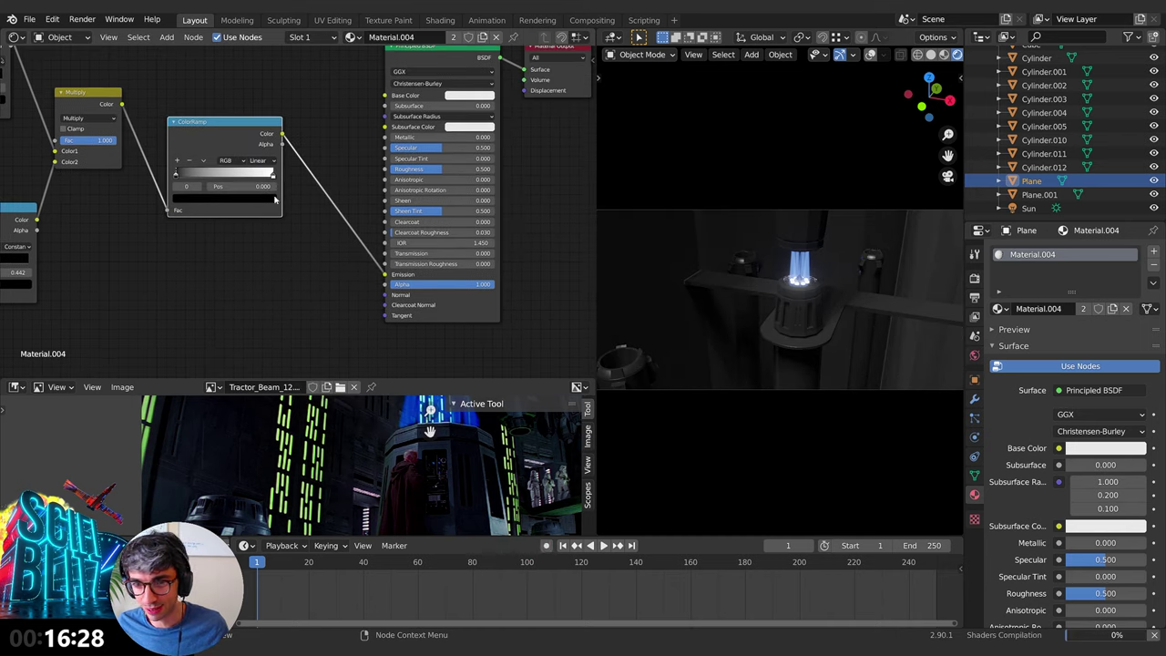
{"action": "left_click", "coordinate": [260, 198]}
{"action": "left_click", "coordinate": [192, 83]}
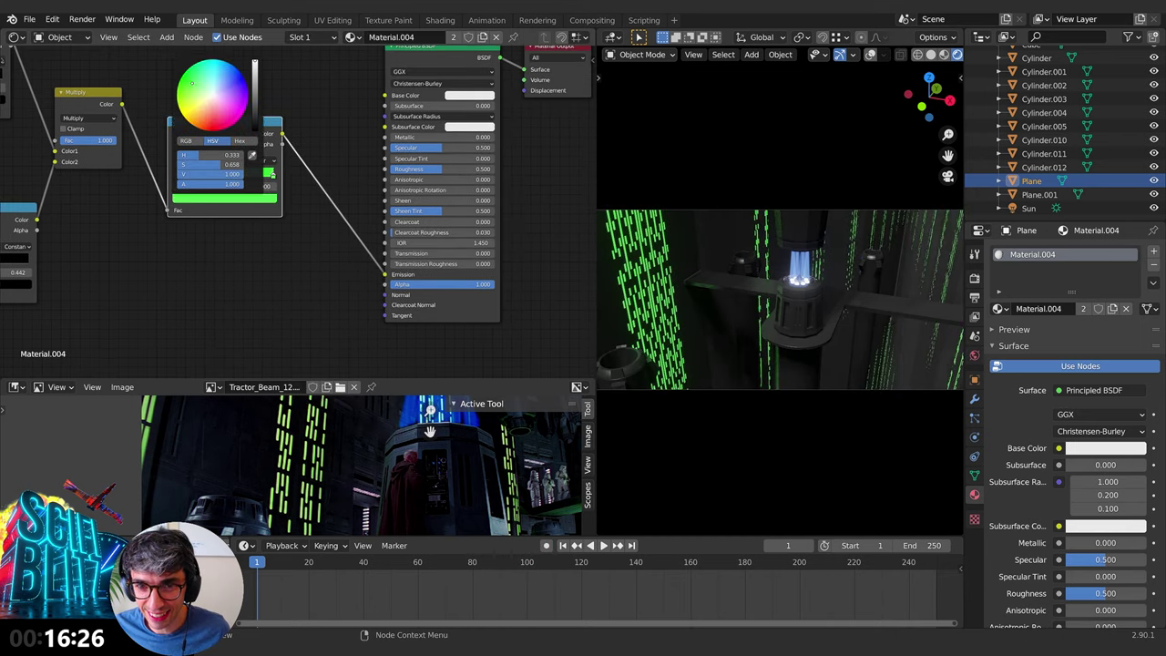
{"action": "left_click", "coordinate": [189, 93]}
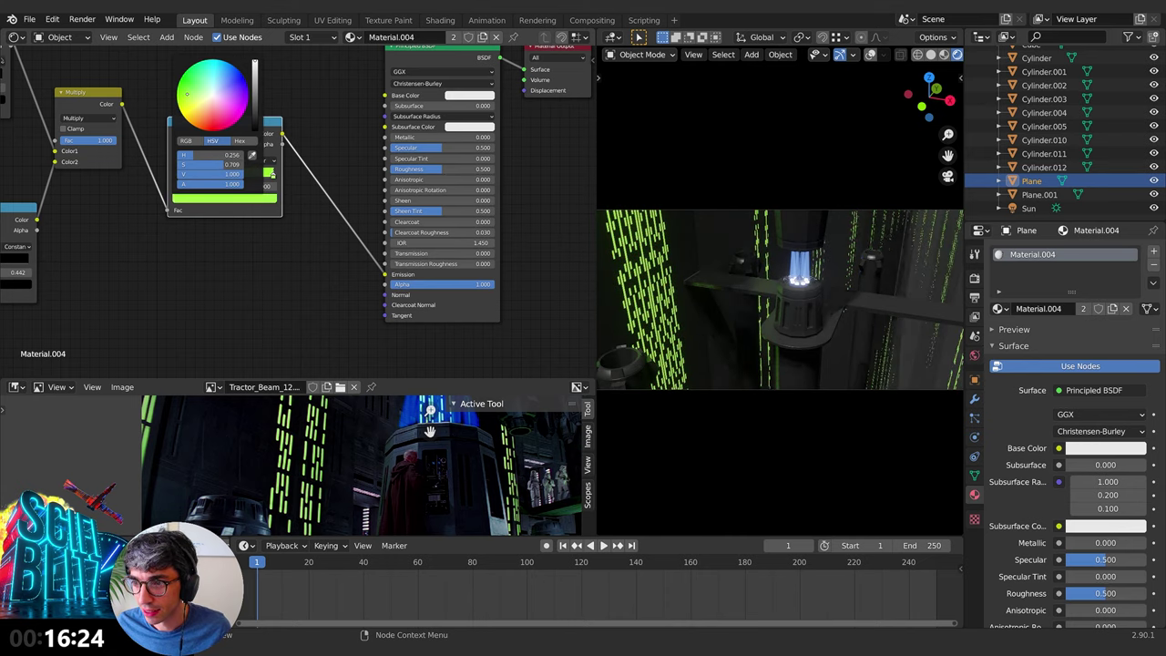
Step: Lower the end stop's saturation to 0.646 and raise its colour value to make the wall lights glow brighter
{"action": "middle_click_drag", "start_coordinate": [228, 265], "coordinate": [290, 158]}
{"action": "left_click", "coordinate": [292, 148]}
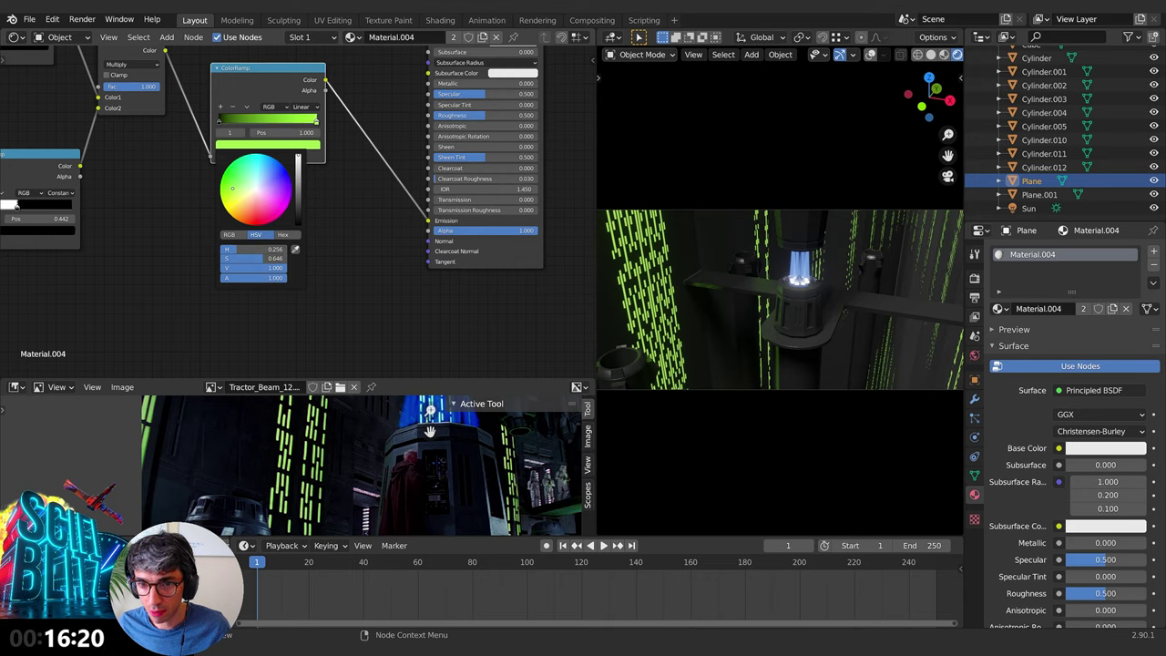
{"action": "key", "text": "Return"}
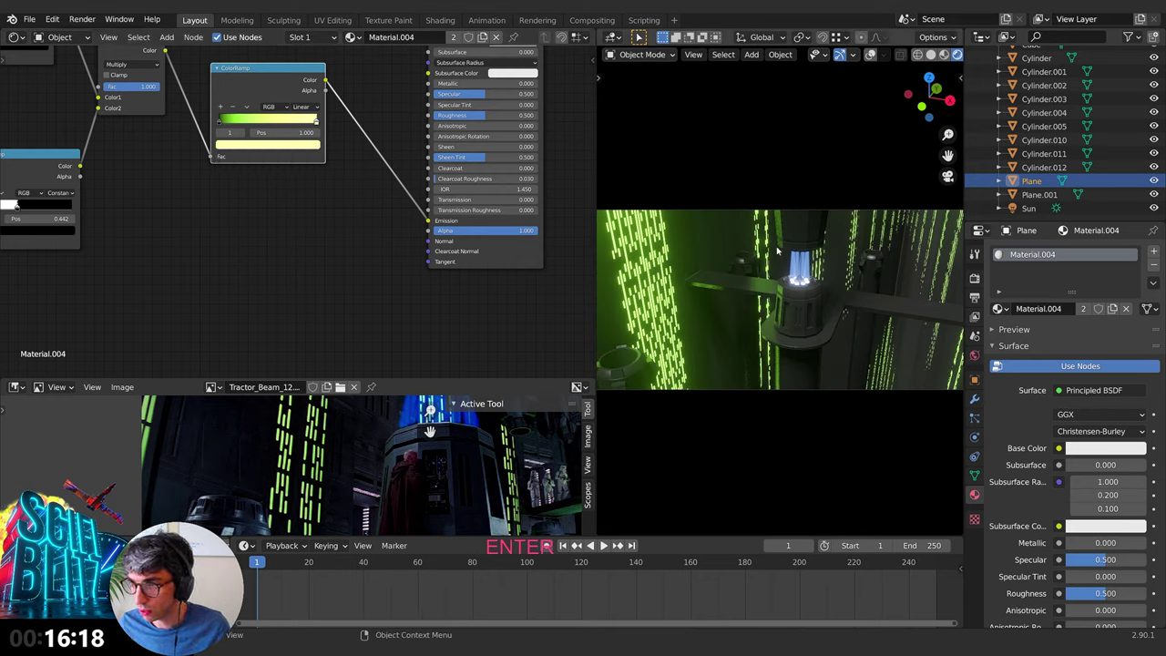
{"action": "middle_click_drag", "start_coordinate": [131, 266], "coordinate": [367, 307]}
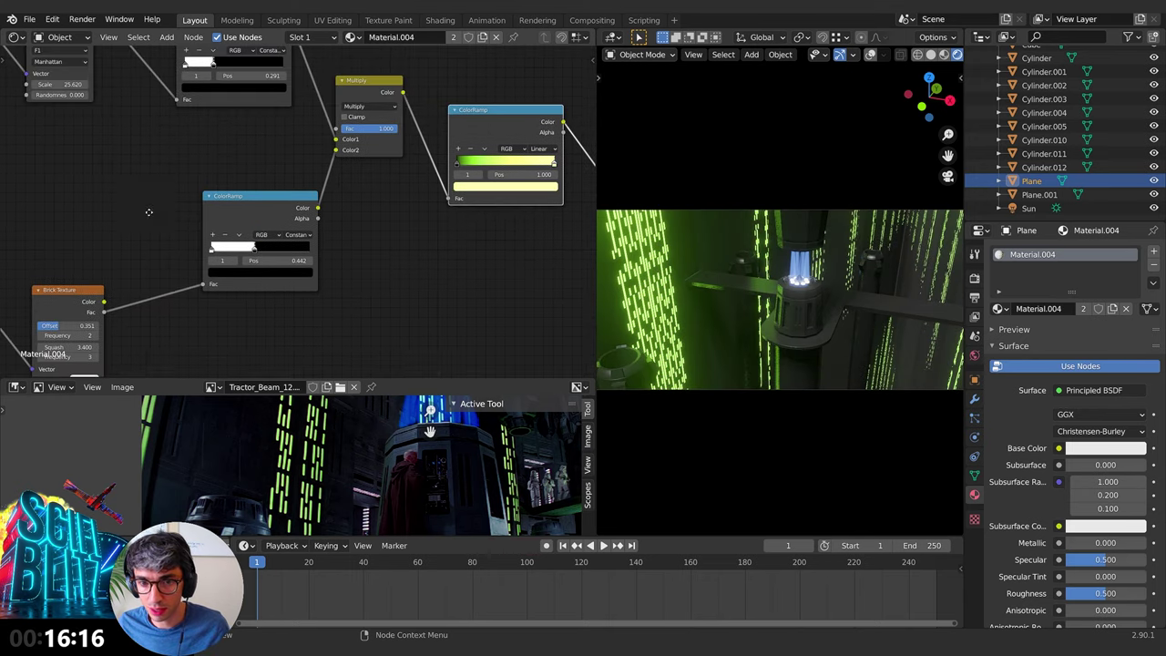
Step: Fine-tune the mortar size of the Brick Texture node in the wall material
{"action": "middle_click_drag", "start_coordinate": [148, 210], "coordinate": [336, 91]}
{"action": "middle_click_drag", "start_coordinate": [290, 337], "coordinate": [293, 310]}
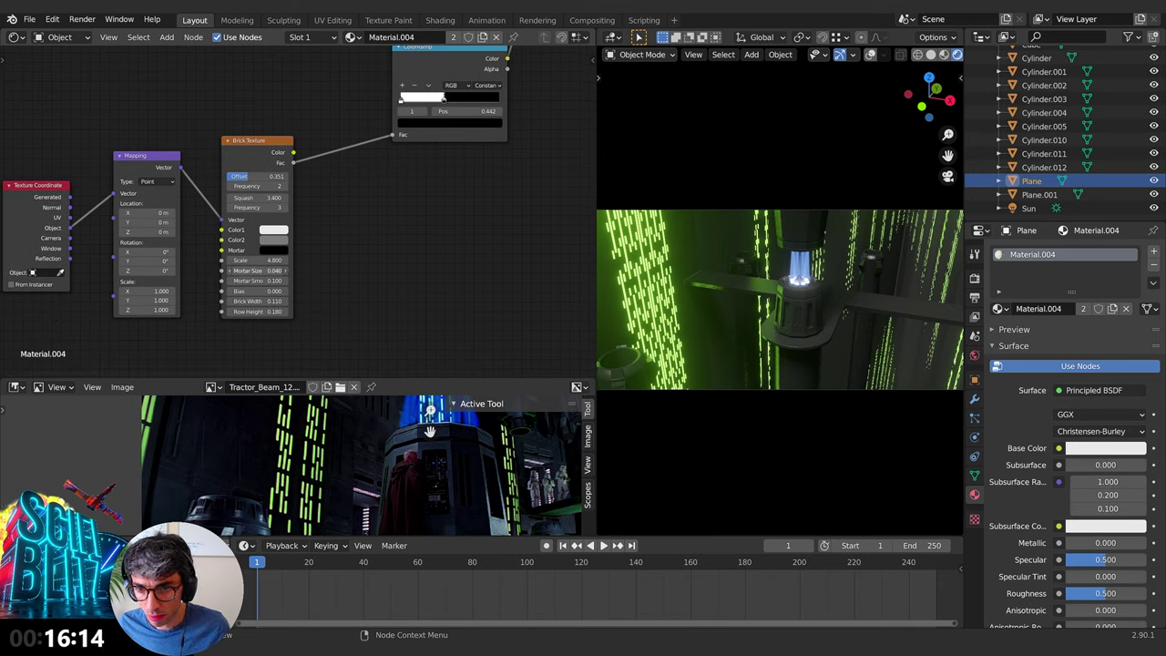
{"action": "mouse_move", "coordinate": [258, 270]}
{"action": "left_mouse_down"}
{"action": "mouse_move", "coordinate": [306, 270]}
{"action": "mouse_move", "coordinate": [258, 271]}
{"action": "left_mouse_up"}
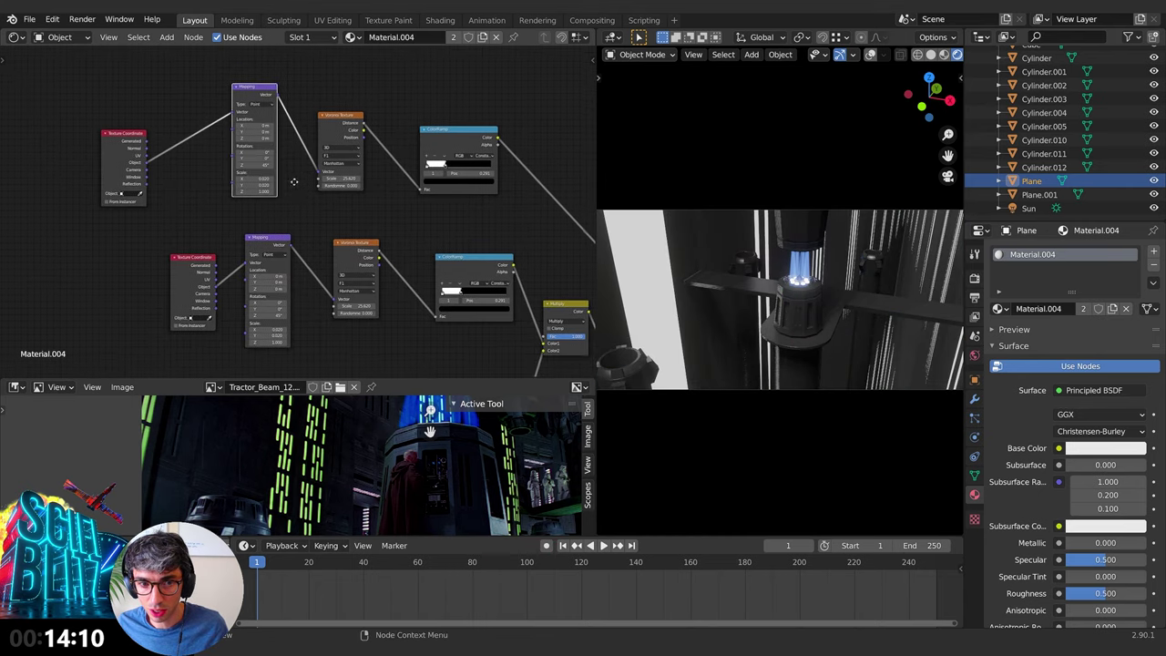
Step: Adjust the Y scale of the Mapping node in the upper, duplicated Voronoi chain
{"action": "middle_click_drag", "start_coordinate": [336, 221], "coordinate": [371, 224]}
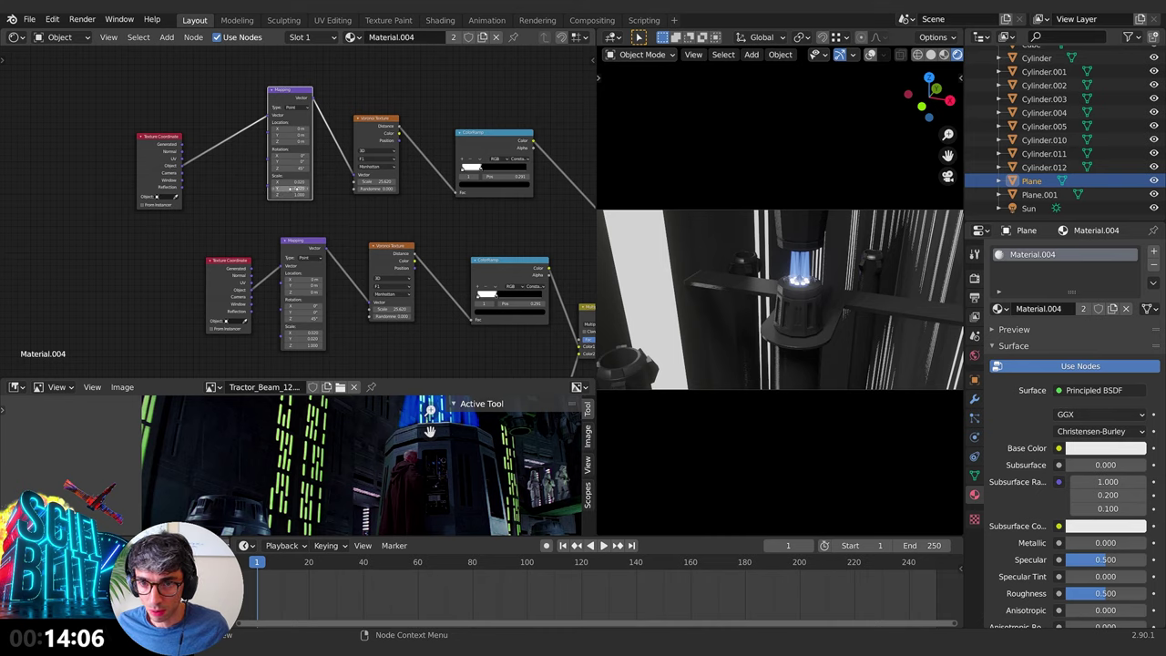
{"action": "mouse_move", "coordinate": [294, 188]}
{"action": "left_mouse_down"}
{"action": "mouse_move", "coordinate": [315, 188]}
{"action": "mouse_move", "coordinate": [248, 183]}
{"action": "mouse_move", "coordinate": [289, 189]}
{"action": "left_mouse_up"}
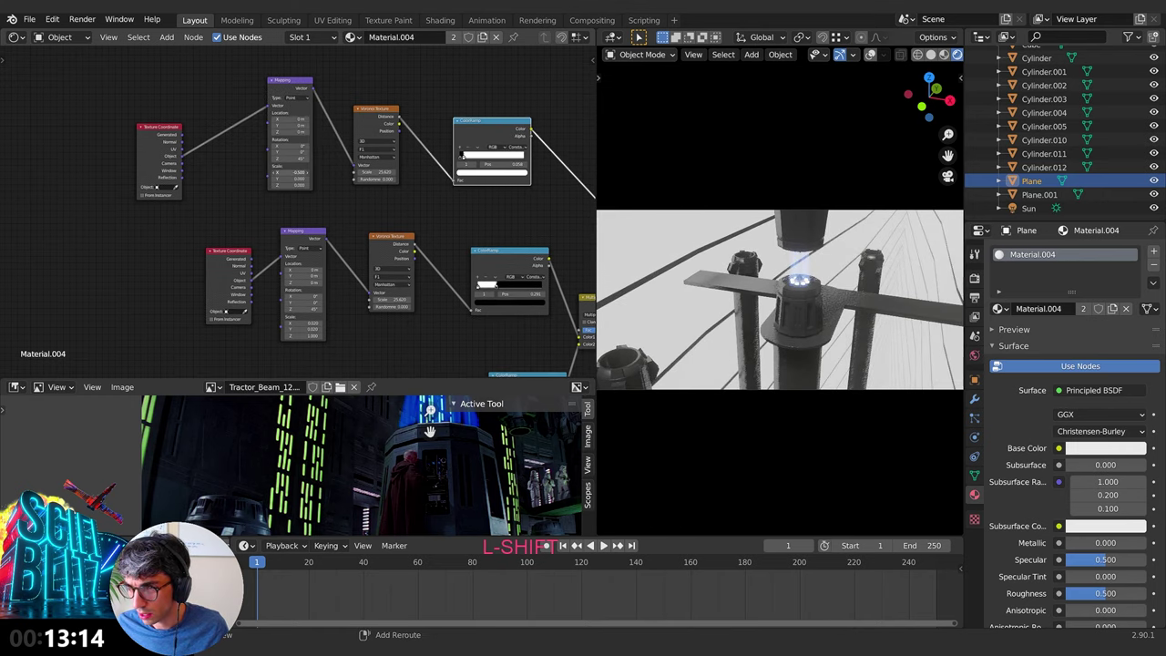
Step: Feed the first Multiply node into the second Multiply's Color2 and route the result through the green ColorRamp into Emission
{"action": "middle_click_drag", "start_coordinate": [486, 216], "coordinate": [219, 158]}
{"action": "middle_click_drag", "start_coordinate": [346, 194], "coordinate": [228, 178]}
{"action": "left_click_drag", "start_coordinate": [305, 243], "coordinate": [278, 277]}
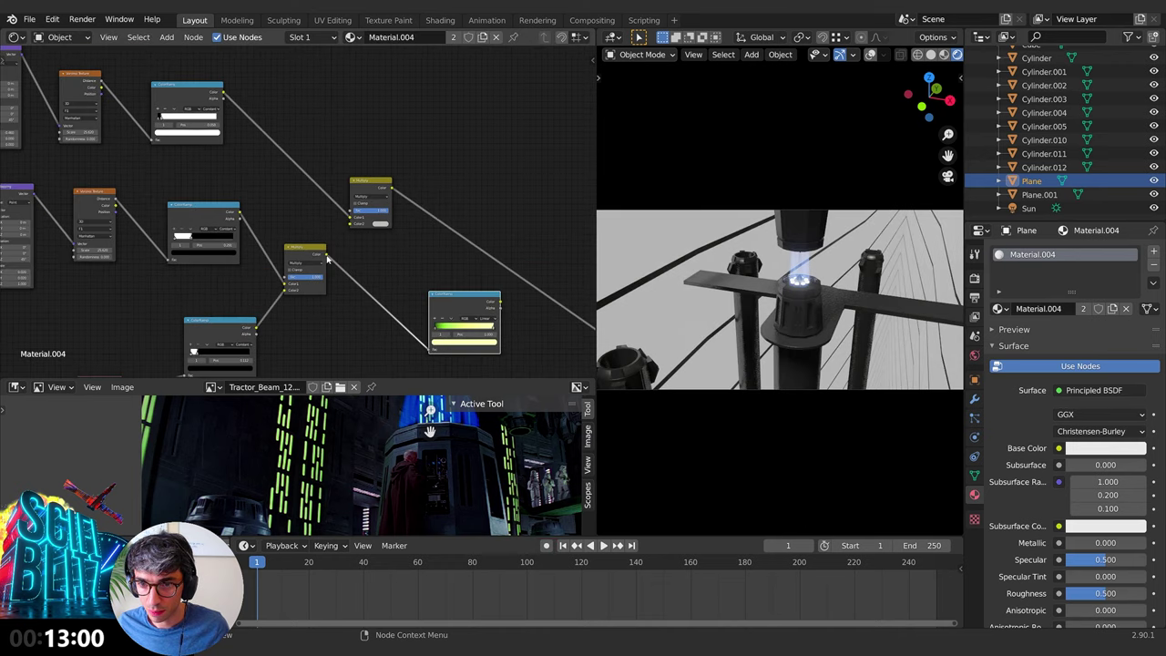
{"action": "left_click_drag", "start_coordinate": [293, 226], "coordinate": [326, 239]}
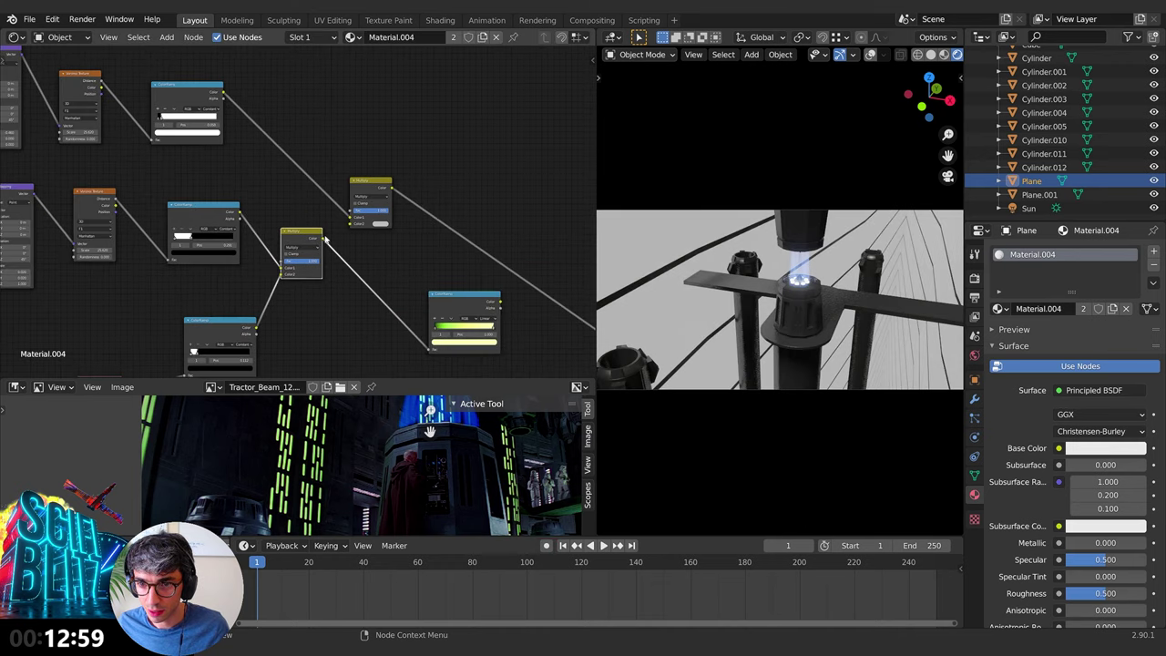
{"action": "middle_click_drag", "start_coordinate": [352, 228], "coordinate": [222, 179]}
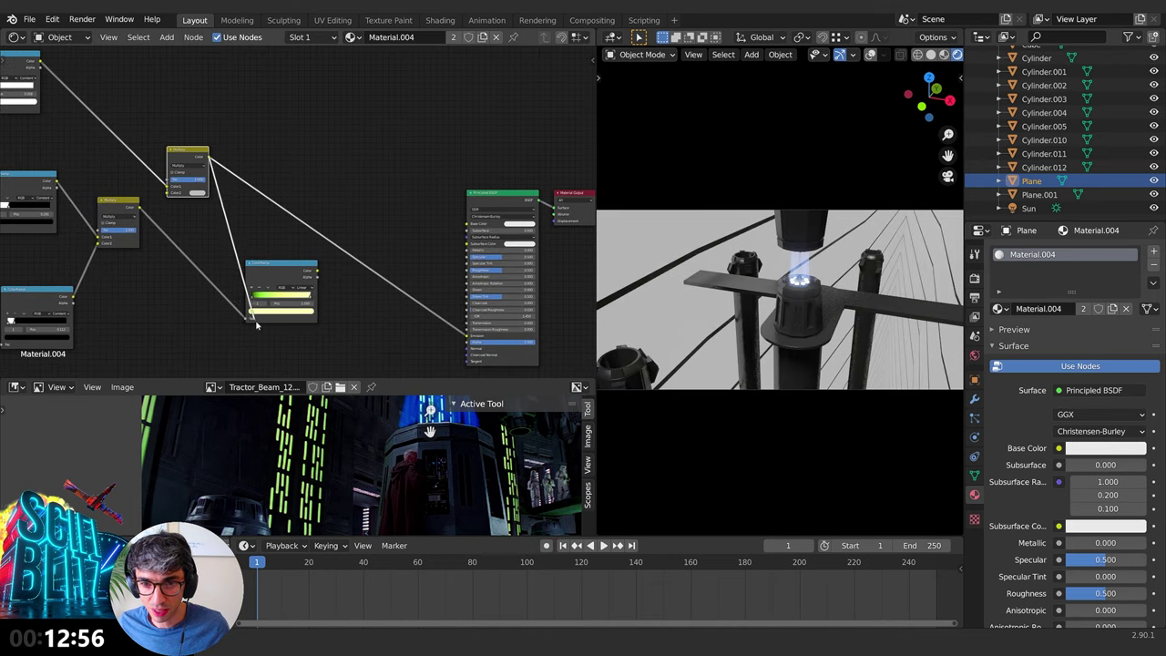
{"action": "scroll", "coordinate": [282, 190], "scroll_direction": "down", "scroll_amount": 1}
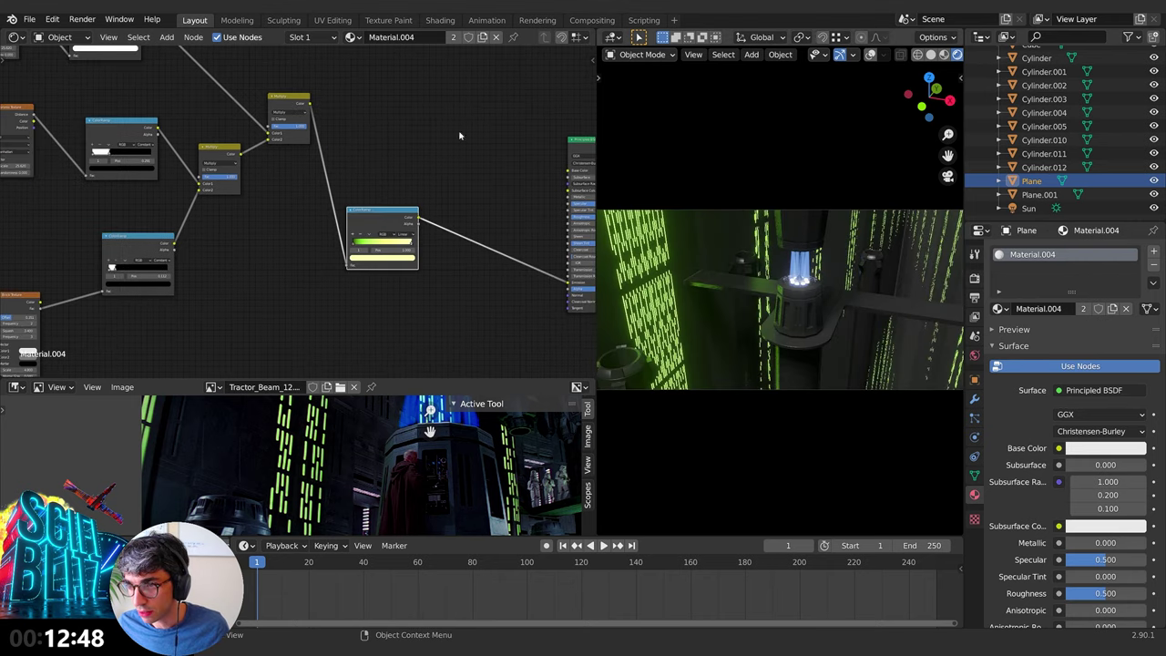
Step: Move the top ColorRamp's white stop to position 0.176 and duplicate its whole Voronoi node chain
{"action": "middle_click_drag", "start_coordinate": [383, 139], "coordinate": [416, 201]}
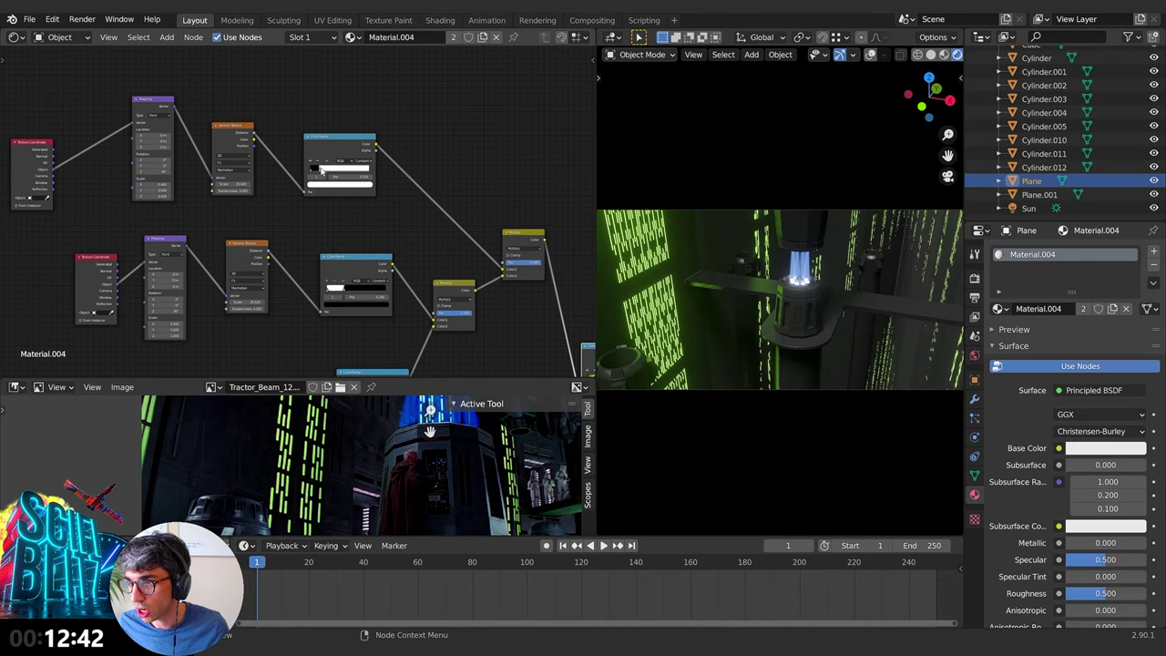
{"action": "left_click_drag", "start_coordinate": [321, 170], "coordinate": [323, 170]}
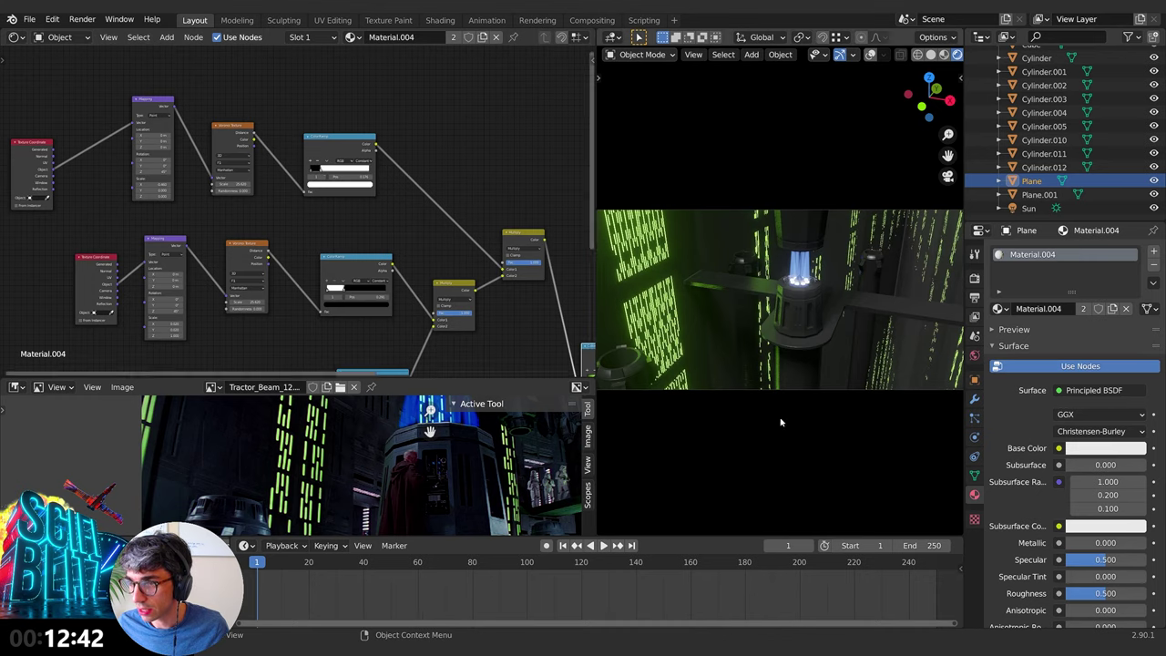
{"action": "middle_click_drag", "start_coordinate": [425, 171], "coordinate": [459, 183]}
{"action": "left_click", "coordinate": [421, 209]}
{"action": "left_click", "coordinate": [298, 203], "text": "shift"}
{"action": "left_click", "coordinate": [230, 214], "text": "shift"}
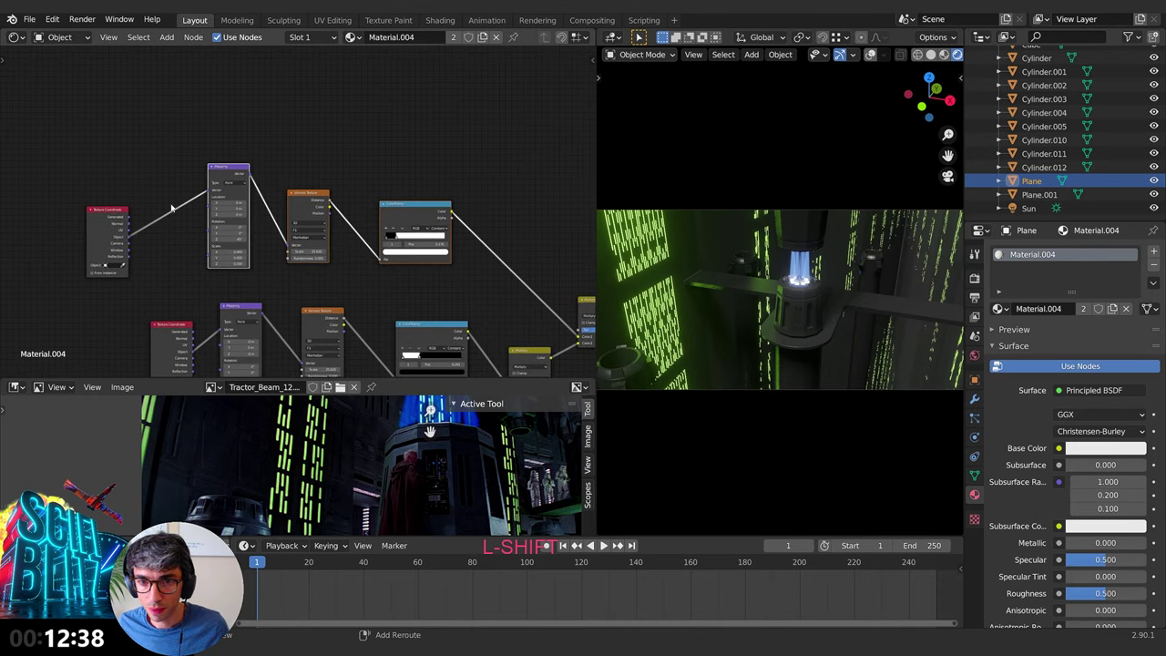
{"action": "key", "text": "g"}
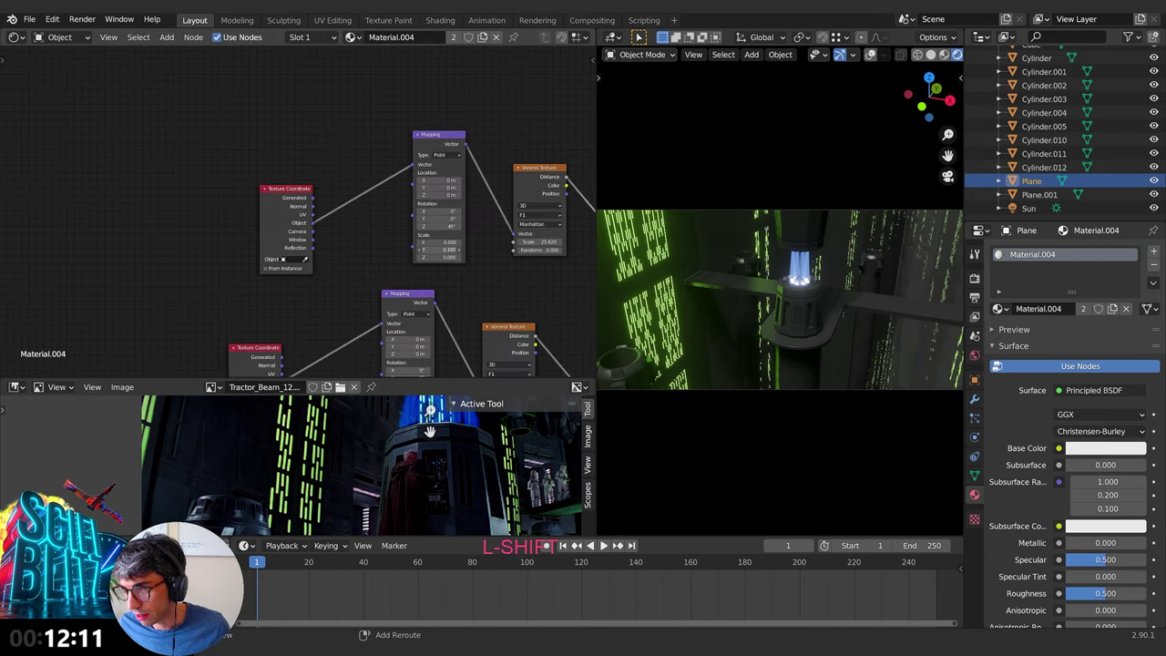
Step: Set the duplicated Mapping node's Y scale to 0.200 and move its ColorRamp's white stop to position 0.345
{"action": "left_click_drag", "start_coordinate": [440, 249], "coordinate": [478, 249], "text": "shift"}
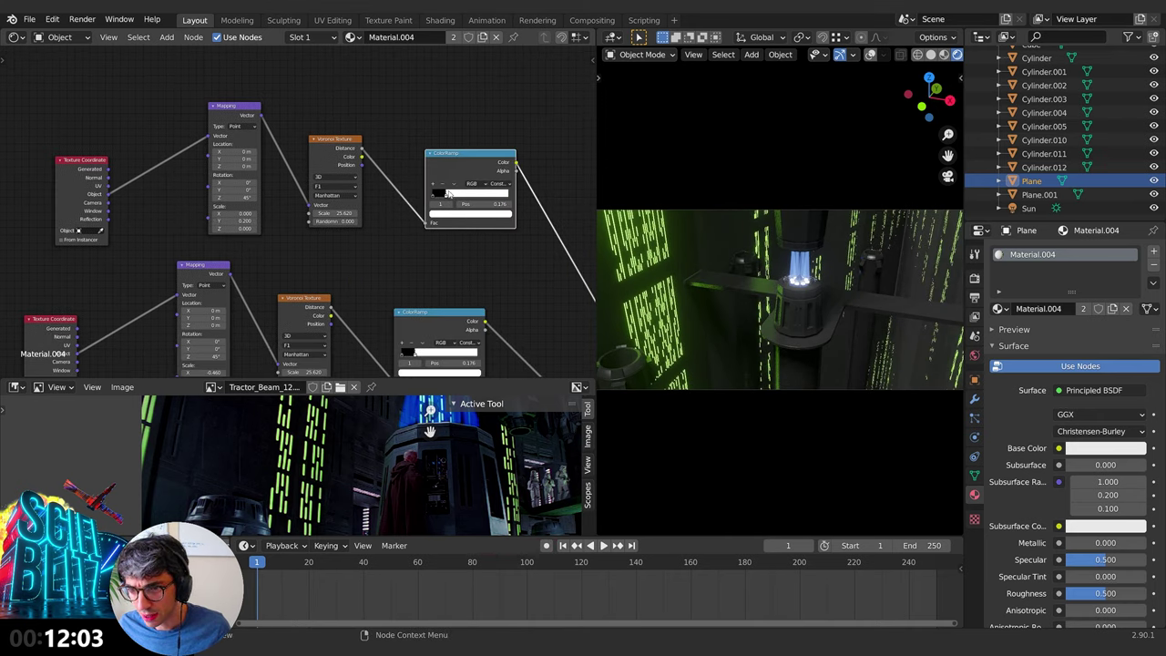
{"action": "left_click_drag", "start_coordinate": [446, 192], "coordinate": [459, 196]}
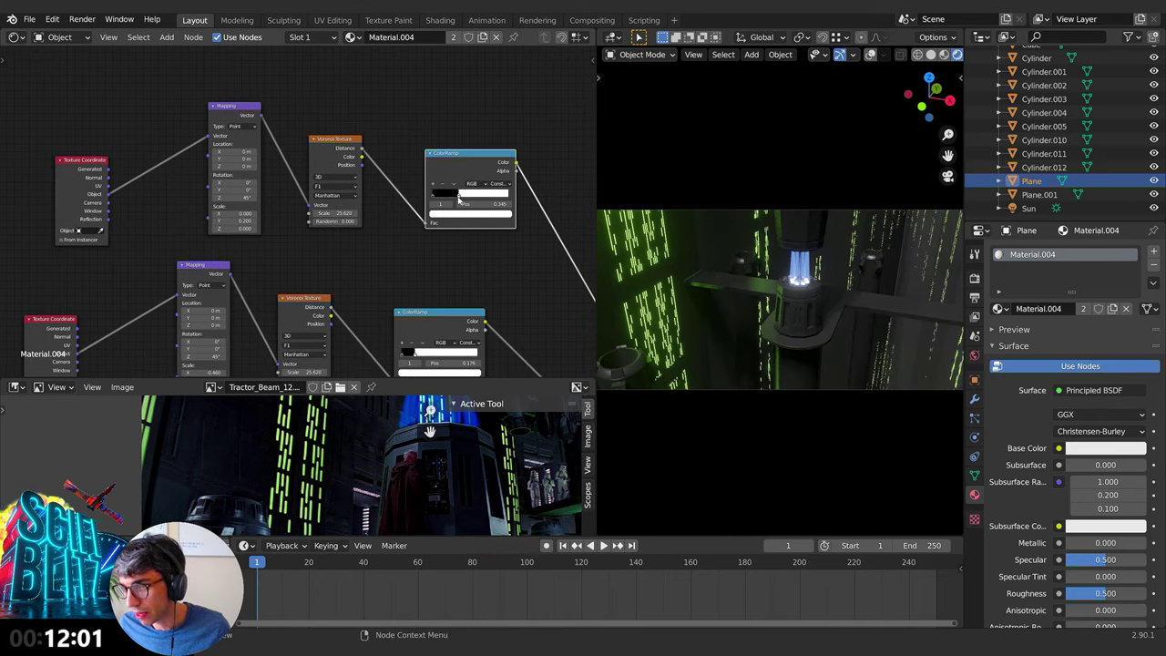
{"action": "mouse_move", "coordinate": [785, 365]}
{"action": "middle_mouse_down"}
{"action": "mouse_move", "coordinate": [799, 342]}
{"action": "mouse_move", "coordinate": [784, 351]}
{"action": "middle_mouse_up"}
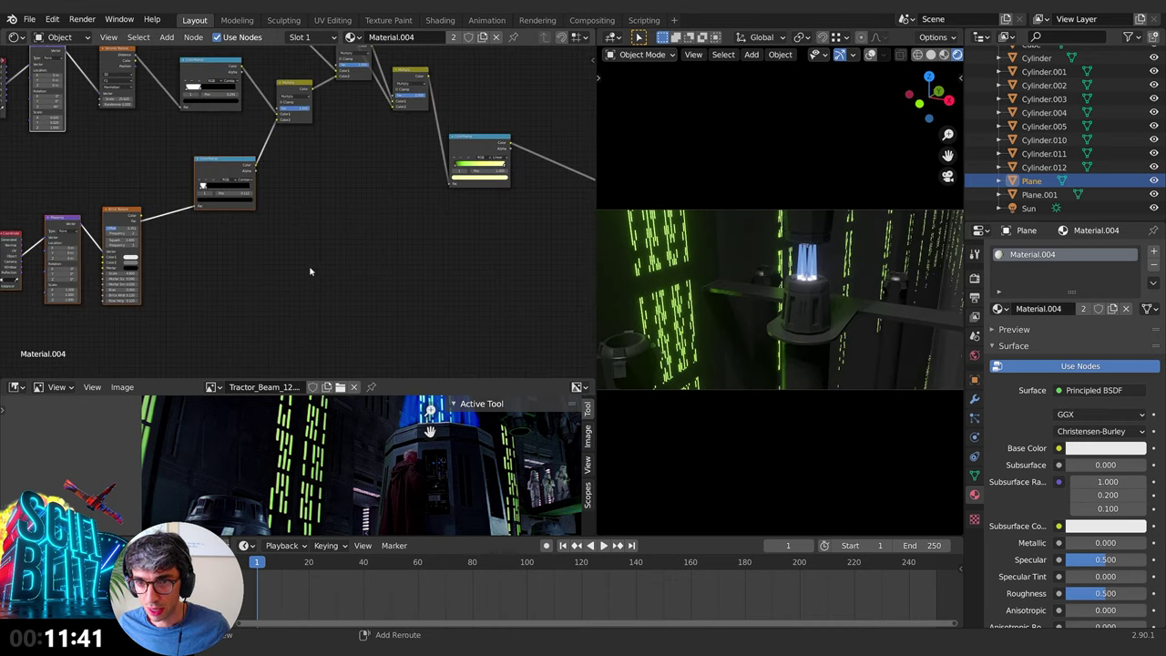
Step: Move the Material Output and Principled BSDF nodes farther from the green ColorRamp to make room
{"action": "mouse_move", "coordinate": [309, 271]}
{"action": "middle_mouse_down", "text": "shift"}
{"action": "mouse_move", "coordinate": [356, 250]}
{"action": "mouse_move", "coordinate": [246, 313]}
{"action": "middle_mouse_up", "text": "shift"}
{"action": "mouse_move", "coordinate": [287, 260]}
{"action": "middle_mouse_down"}
{"action": "mouse_move", "coordinate": [263, 238]}
{"action": "mouse_move", "coordinate": [120, 193]}
{"action": "middle_mouse_up"}
{"action": "mouse_move", "coordinate": [292, 256]}
{"action": "middle_mouse_down"}
{"action": "mouse_move", "coordinate": [217, 249]}
{"action": "mouse_move", "coordinate": [89, 280]}
{"action": "middle_mouse_up"}
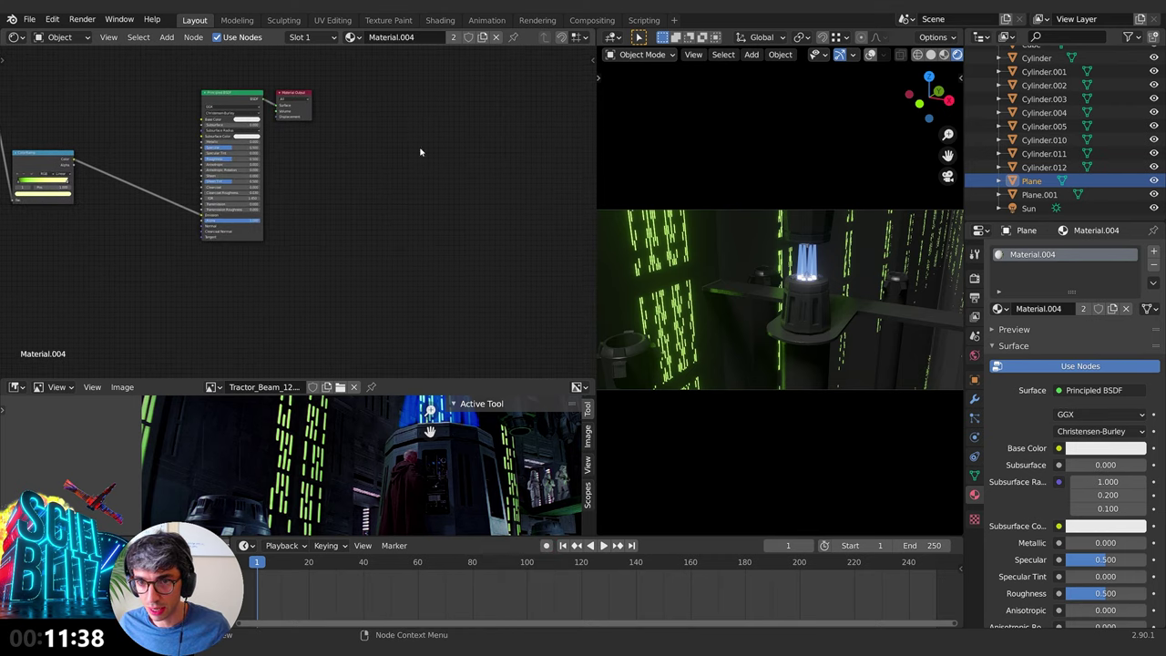
{"action": "left_click_drag", "start_coordinate": [303, 94], "coordinate": [357, 98]}
{"action": "left_click_drag", "start_coordinate": [224, 102], "coordinate": [285, 101]}
Step: Paste a copy of the Brick Texture chain and connect it through a new Bump node to the Principled BSDF's Normal input
{"action": "middle_click_drag", "start_coordinate": [99, 283], "coordinate": [281, 276]}
{"action": "key", "text": "ctrl+v"}
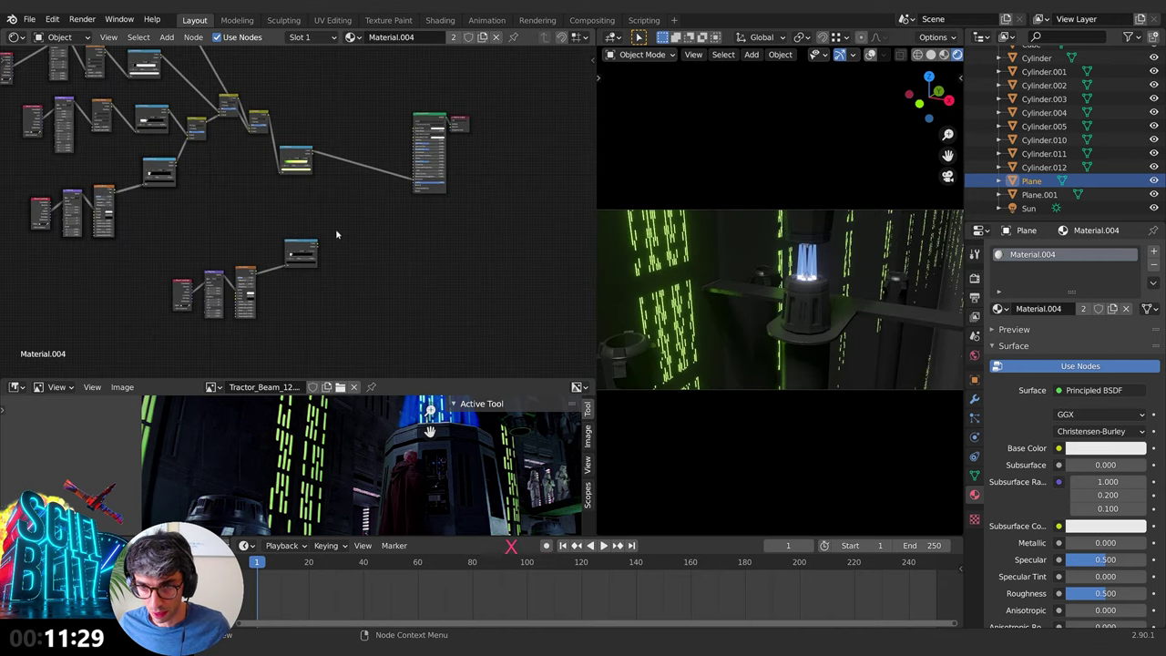
{"action": "middle_click_drag", "start_coordinate": [333, 234], "coordinate": [263, 201]}
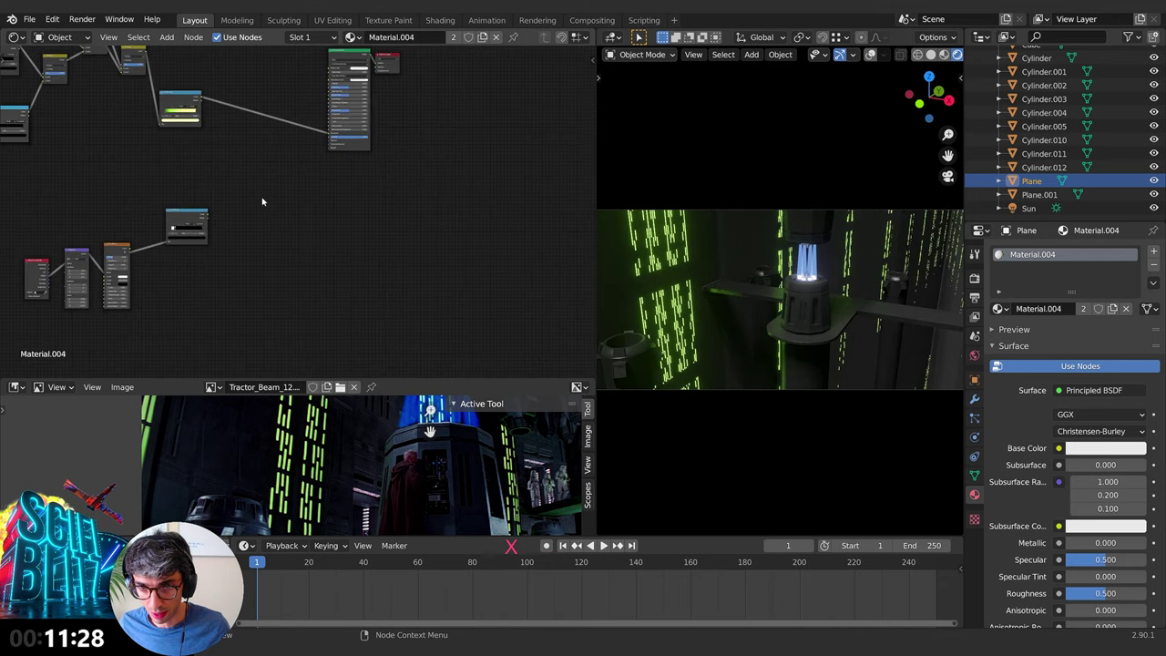
{"action": "key", "text": "shift+a"}
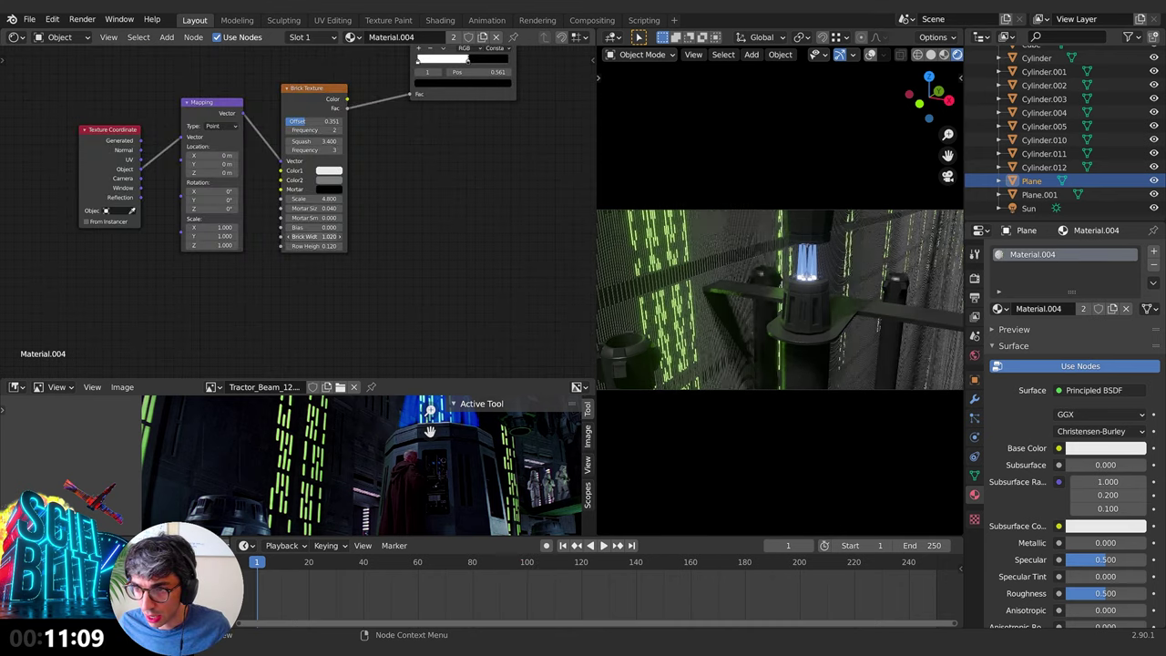
Step: Adjust the pasted Brick Texture's brick width and set its scale to 59.900
{"action": "left_click_drag", "start_coordinate": [293, 241], "coordinate": [377, 246]}
{"action": "middle_click_drag", "start_coordinate": [371, 218], "coordinate": [383, 241]}
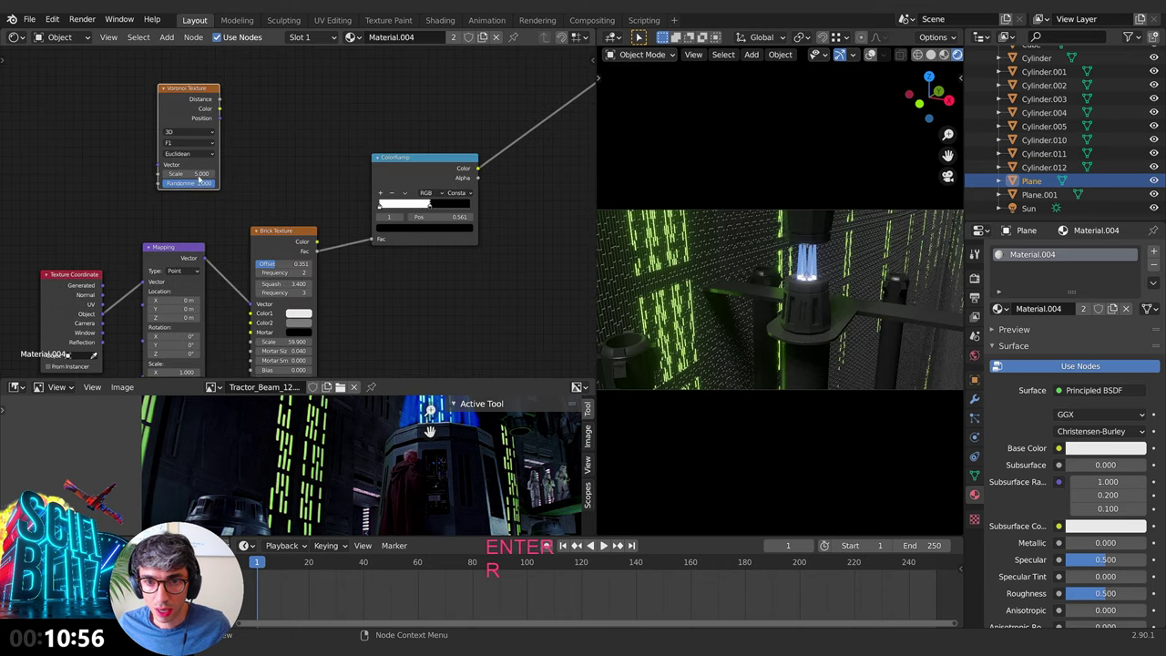
Step: Set the new Voronoi Texture's distance metric to Manhattan and wire it from a second Mapping node into the bump ColorRamp's Fac
{"action": "left_click", "coordinate": [187, 153]}
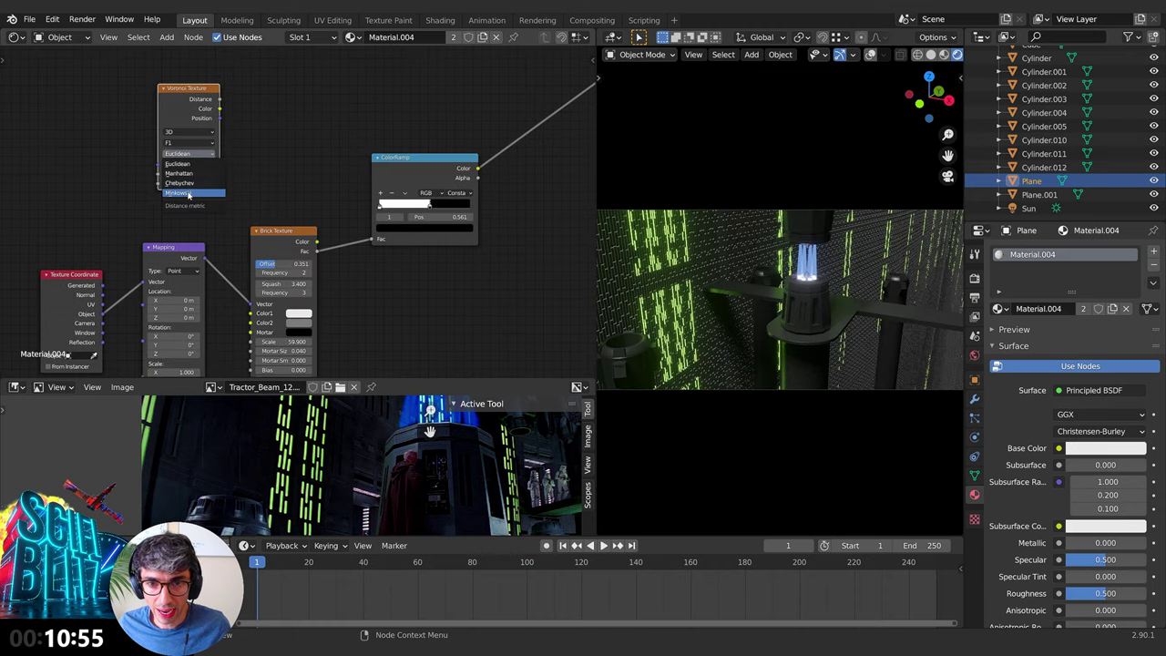
{"action": "left_click", "coordinate": [194, 177]}
{"action": "middle_click_drag", "start_coordinate": [265, 185], "coordinate": [345, 188]}
{"action": "left_click_drag", "start_coordinate": [153, 281], "coordinate": [56, 218]}
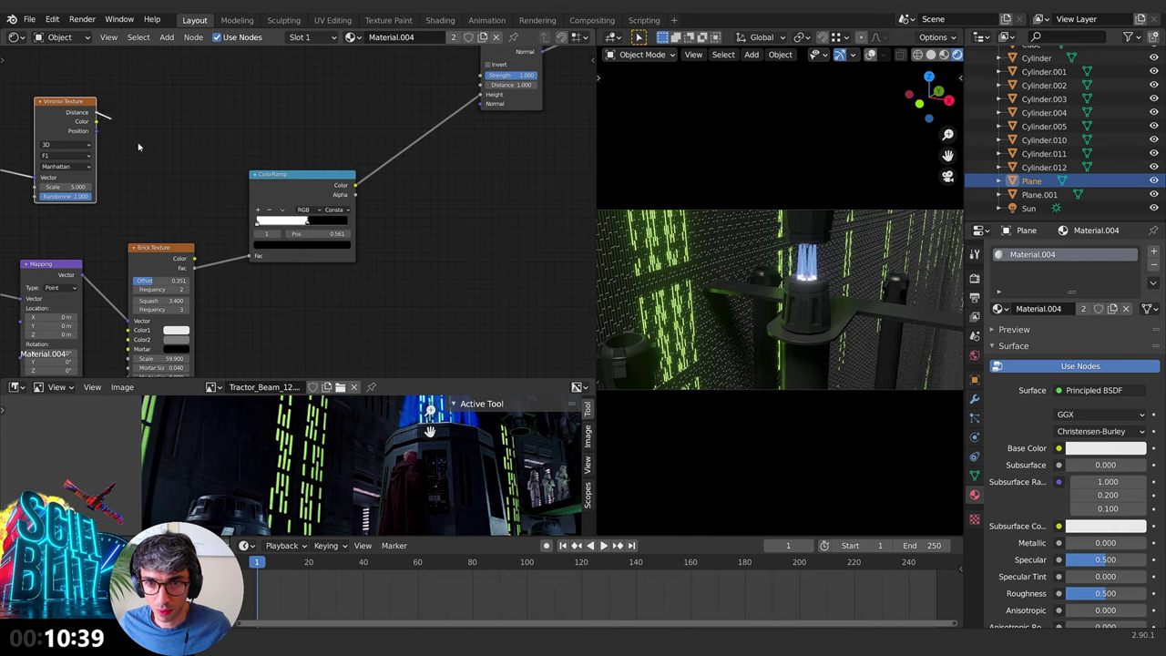
{"action": "left_click_drag", "start_coordinate": [252, 256], "coordinate": [250, 256]}
Step: Set the new Voronoi Texture's scale to 12.800 and its Mapping scale to 2.340 in X and 0.730 in Y
{"action": "middle_click_drag", "start_coordinate": [160, 179], "coordinate": [308, 210]}
{"action": "left_click_drag", "start_coordinate": [248, 202], "coordinate": [352, 203]}
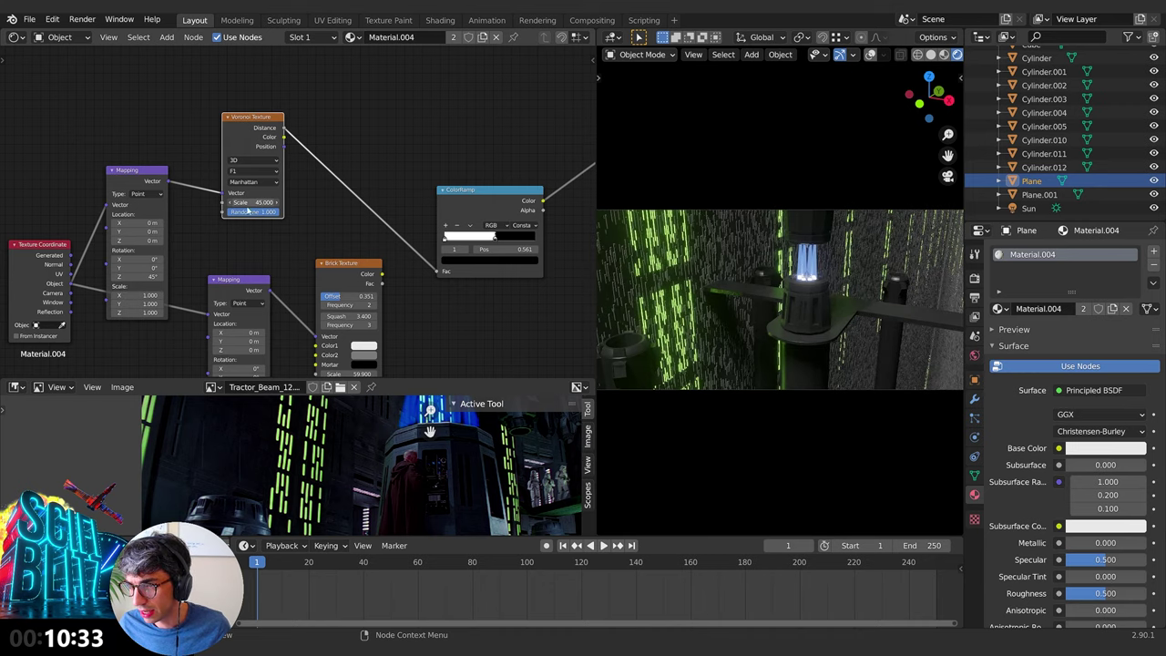
{"action": "middle_click_drag", "start_coordinate": [291, 225], "coordinate": [356, 186]}
{"action": "middle_click_drag", "start_coordinate": [206, 220], "coordinate": [253, 246]}
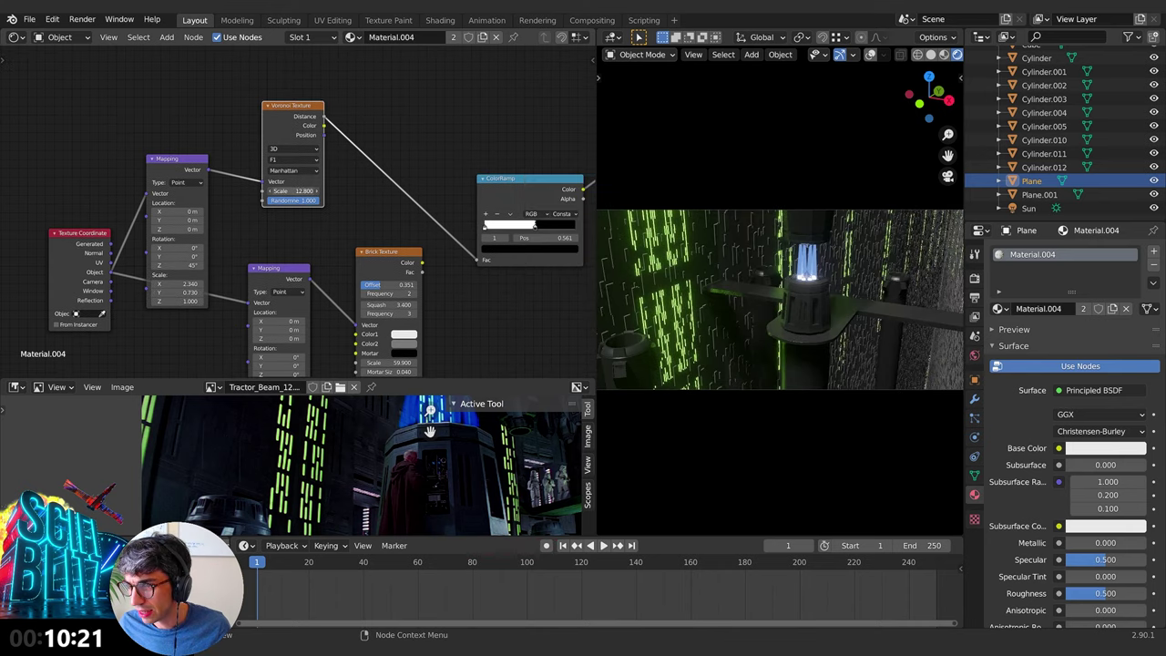
Step: Set the Bump node's strength to 0.256 to soften the wall relief
{"action": "middle_click_drag", "start_coordinate": [531, 203], "coordinate": [242, 200]}
{"action": "middle_click_drag", "start_coordinate": [402, 137], "coordinate": [371, 232]}
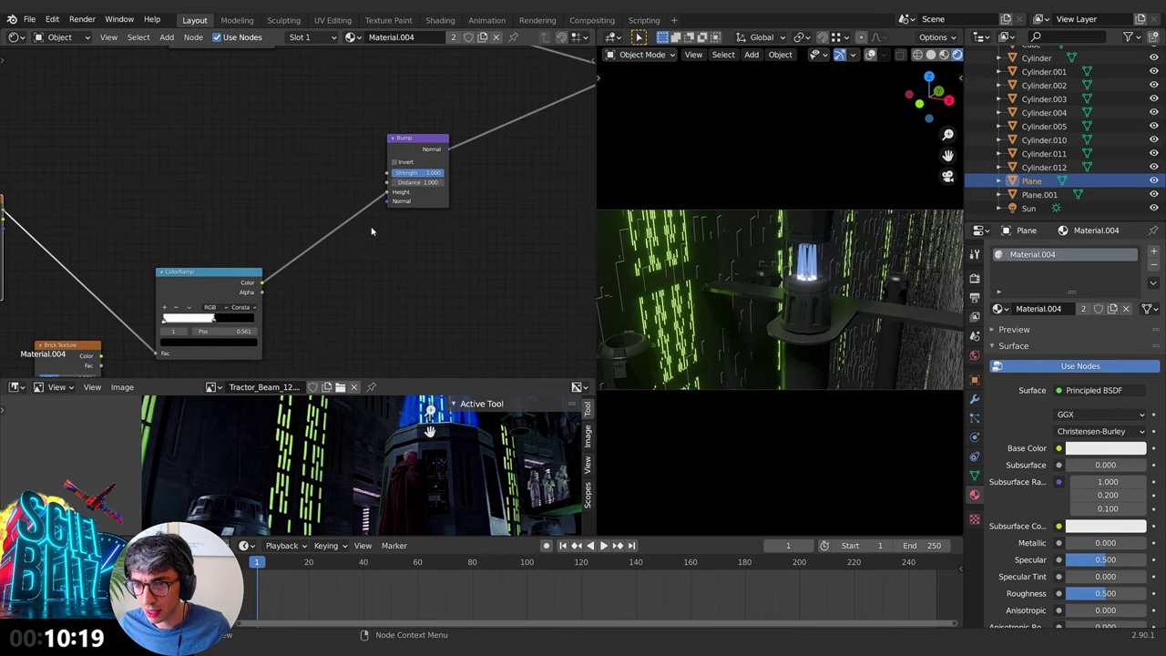
{"action": "left_click_drag", "start_coordinate": [432, 173], "coordinate": [383, 173], "text": "shift"}
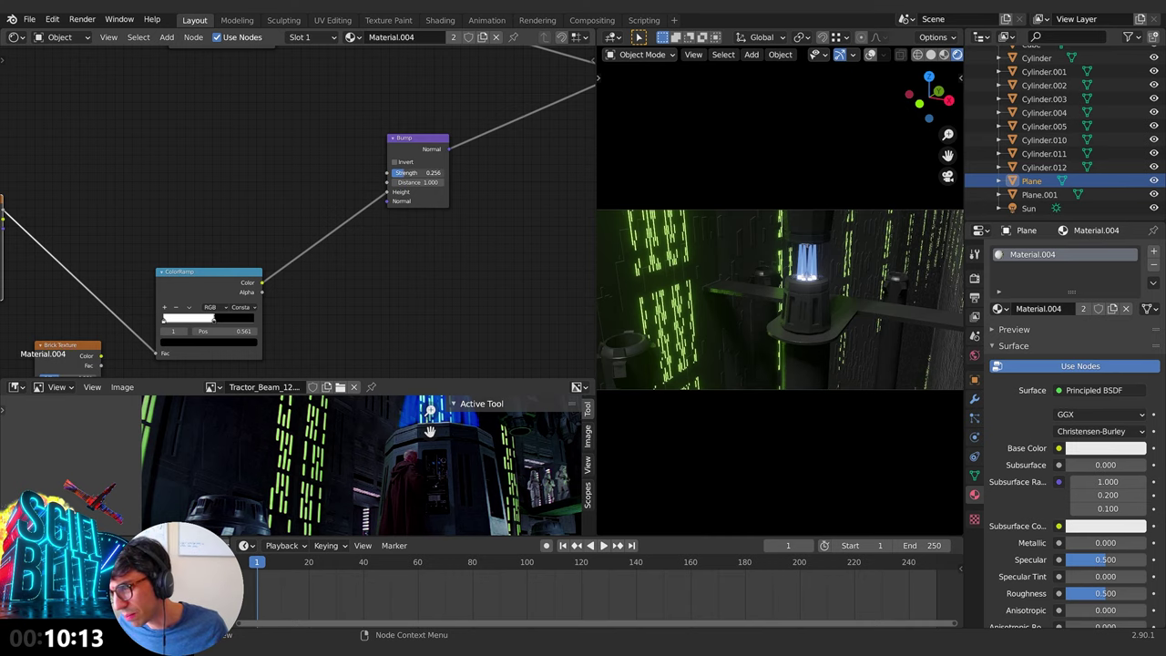
Step: Paste the copied Brick Texture node chain into Cylinder.011's Material.002
{"action": "scroll", "coordinate": [190, 187], "scroll_direction": "down", "scroll_amount": 5}
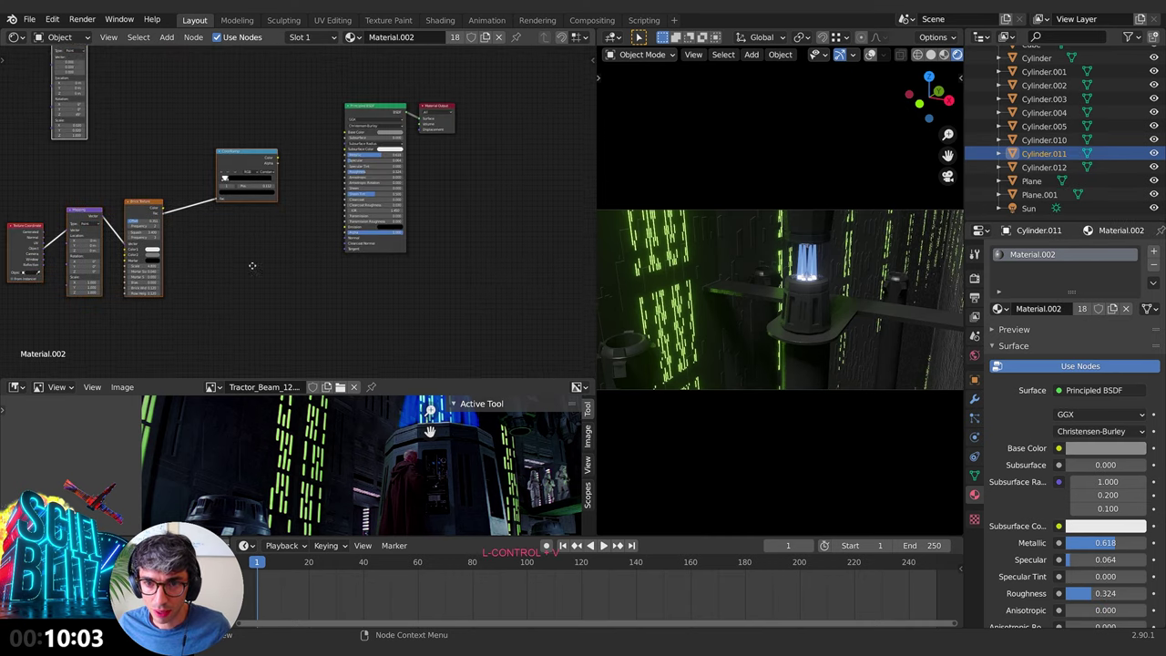
{"action": "scroll", "coordinate": [291, 274], "scroll_direction": "up", "scroll_amount": 2}
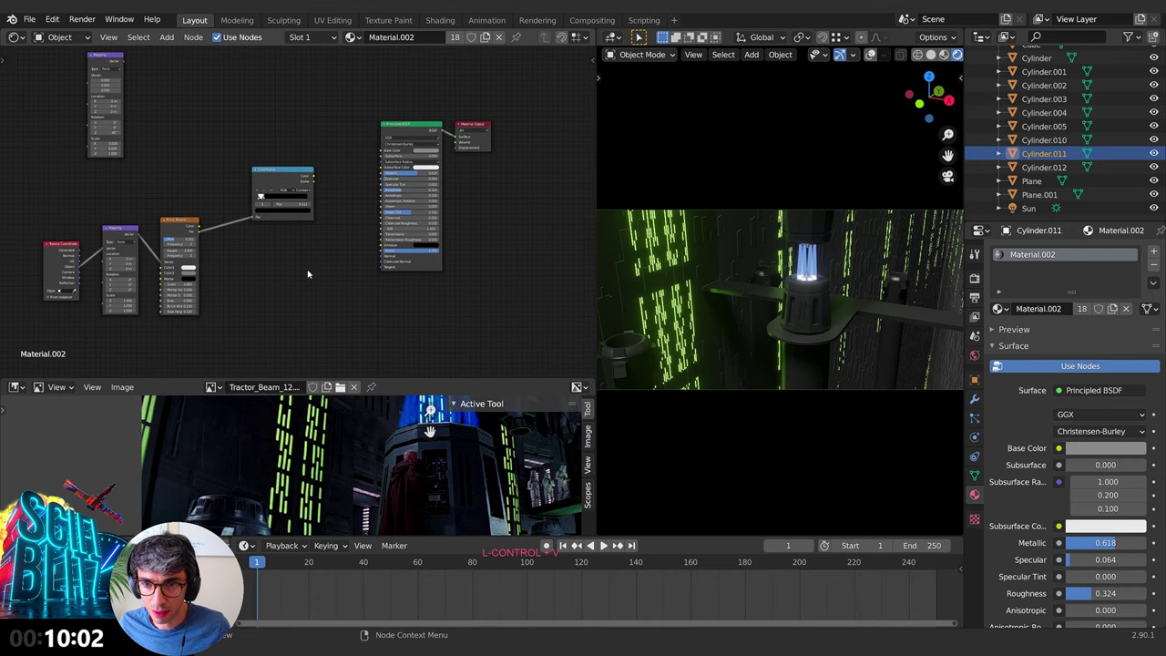
{"action": "key", "text": "shift+a"}
{"action": "type", "text": "nor"}
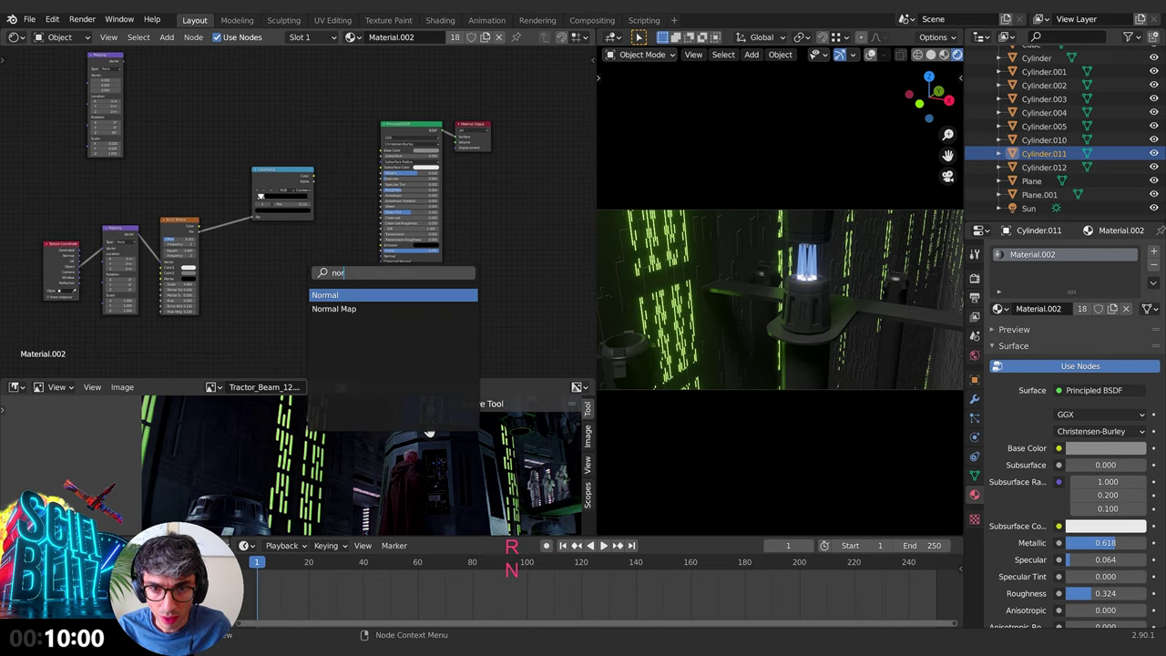
{"action": "key", "text": "Escape"}
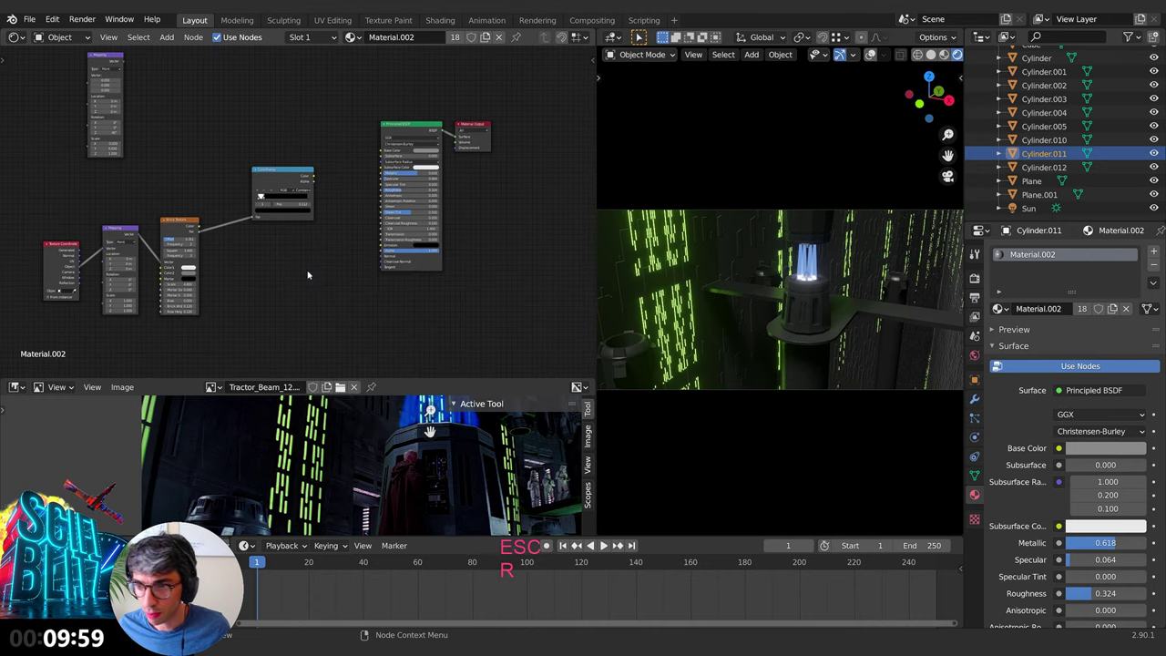
Step: Copy the wall's Voronoi, ColorRamp and Bump chain into Material.002 and connect it to the Principled BSDF's Normal input
{"action": "left_click", "coordinate": [649, 278]}
{"action": "scroll", "coordinate": [282, 228], "scroll_direction": "down", "scroll_amount": 1}
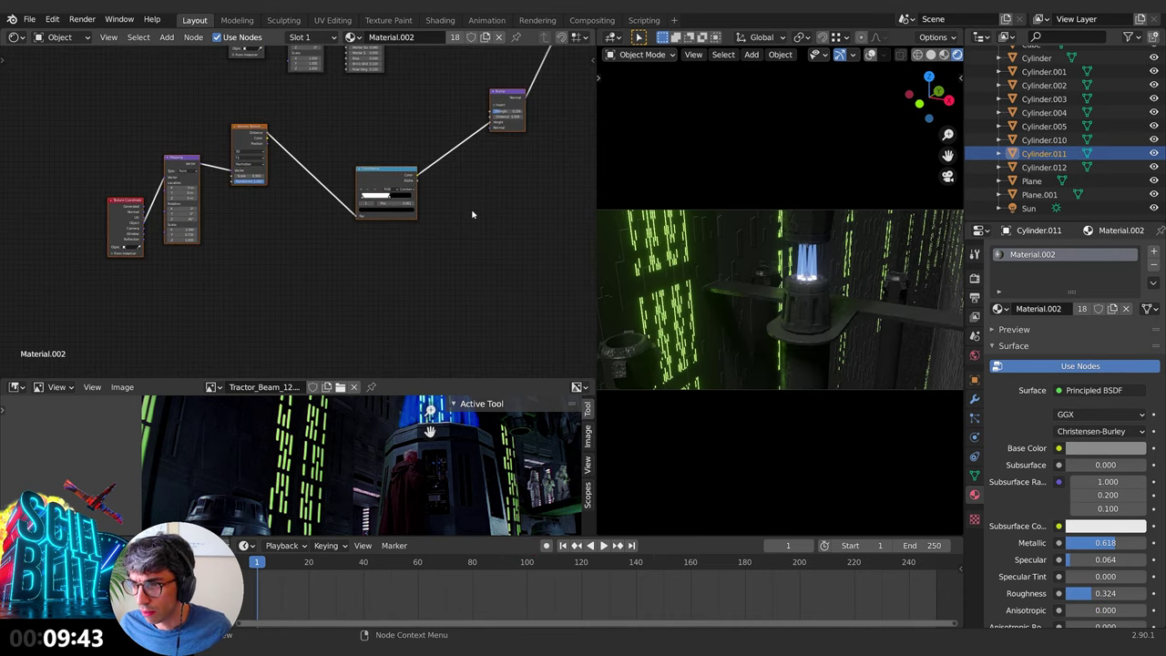
{"action": "middle_click_drag", "start_coordinate": [503, 283], "coordinate": [484, 252]}
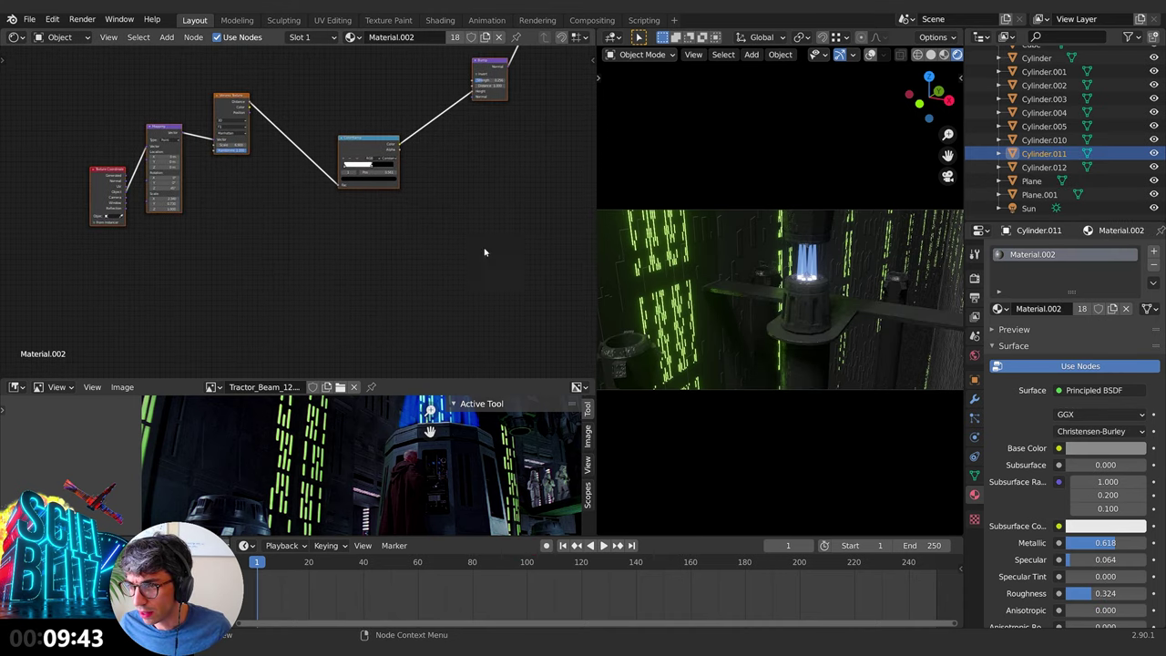
{"action": "scroll", "coordinate": [305, 292], "scroll_direction": "up", "scroll_amount": 4}
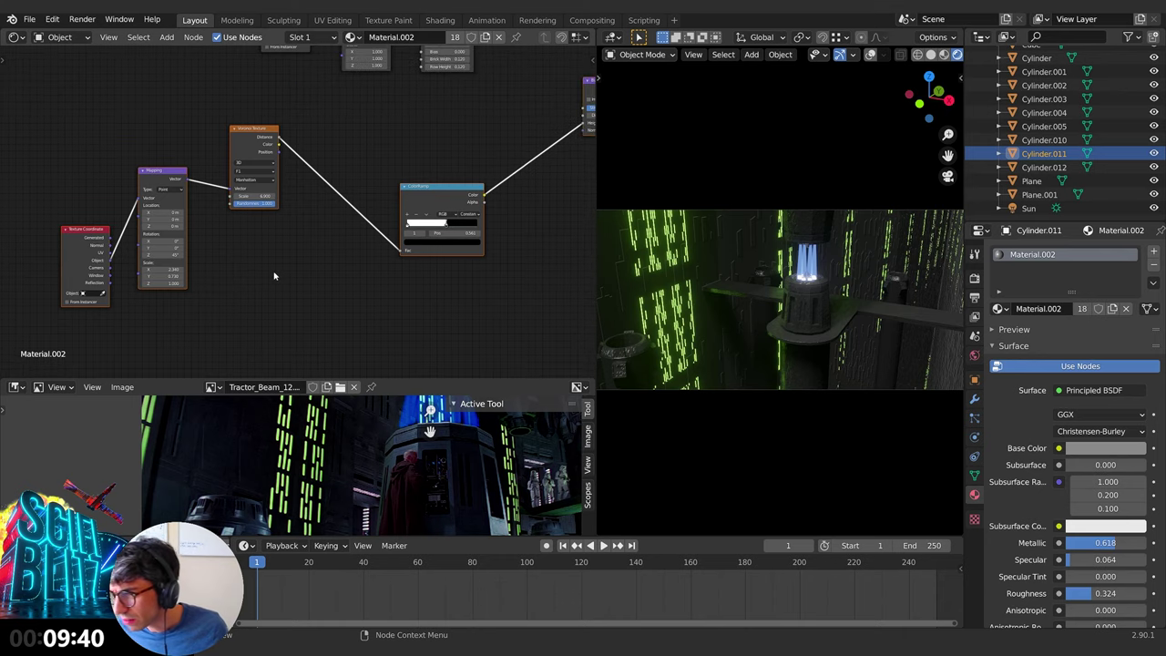
Step: Make the Plane wall's Material.004 more metallic by setting Metallic to 0.909, Specular to 0.088 and Roughness to 0.200
{"action": "scroll", "coordinate": [360, 239], "scroll_direction": "up", "scroll_amount": 3, "text": "shift"}
{"action": "scroll", "coordinate": [361, 240], "scroll_direction": "right", "scroll_amount": 2, "text": "ctrl"}
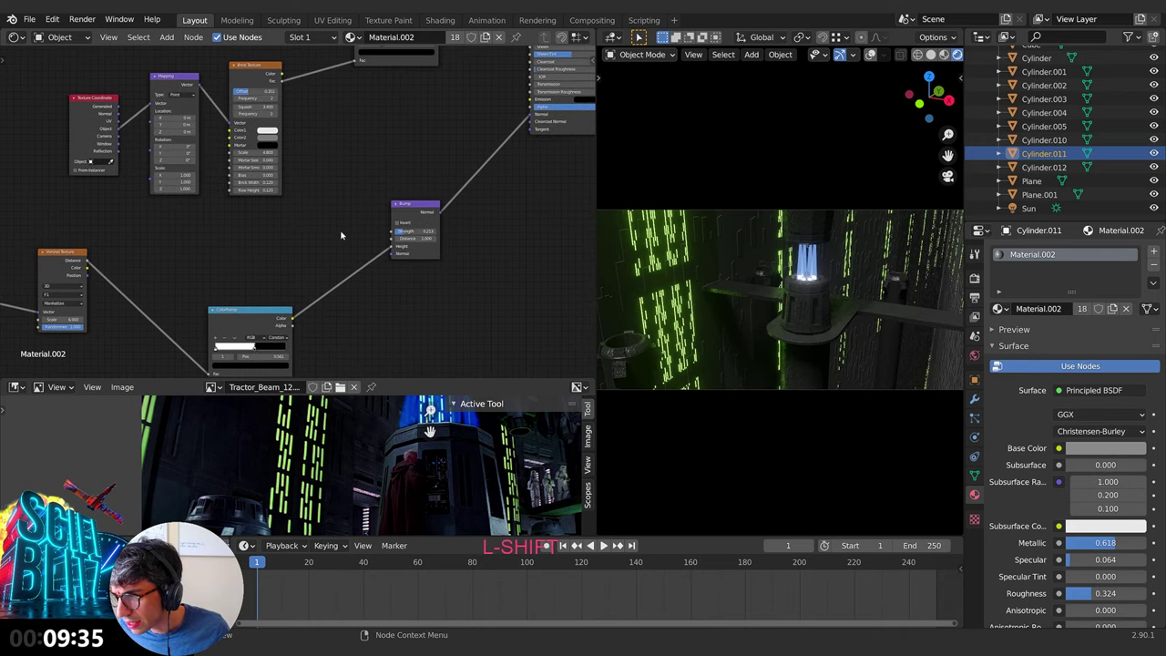
{"action": "left_click", "coordinate": [722, 318]}
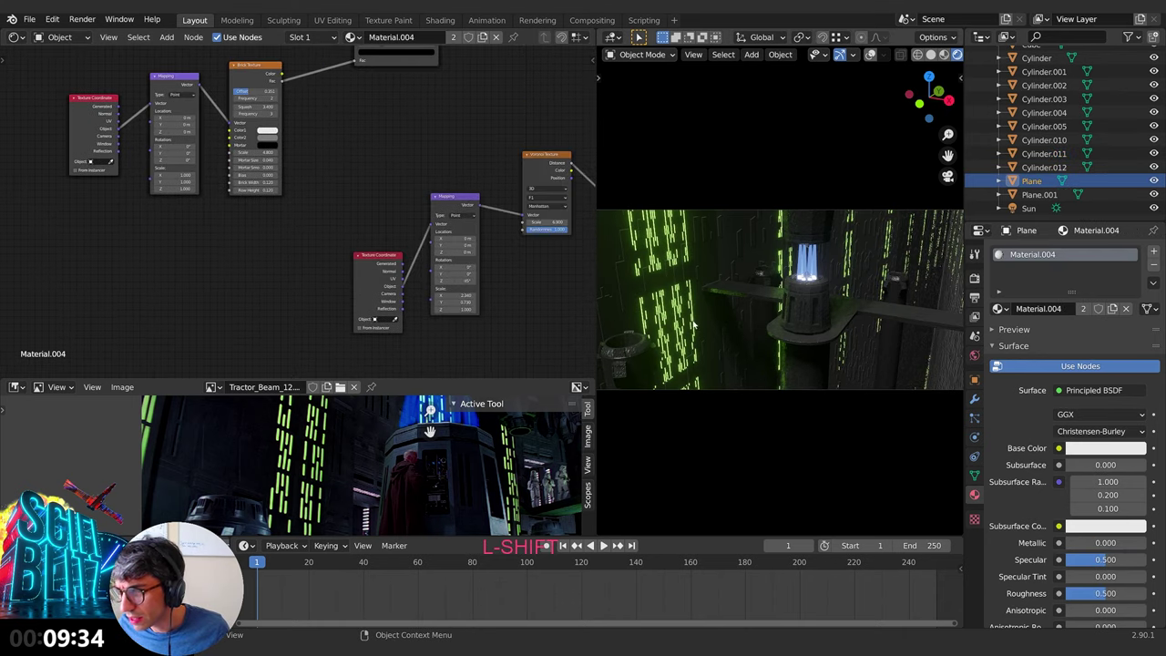
{"action": "middle_click_drag", "start_coordinate": [574, 58], "coordinate": [220, 330], "text": "shift"}
{"action": "middle_click_drag", "start_coordinate": [563, 111], "coordinate": [422, 272], "text": "shift"}
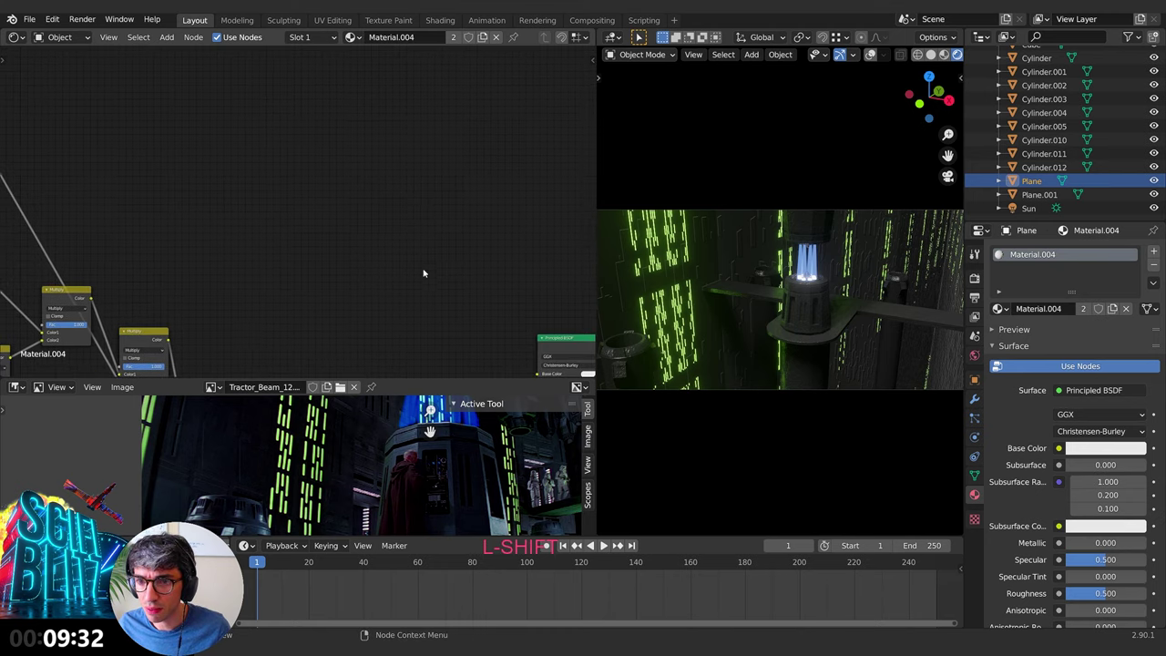
{"action": "middle_click_drag", "start_coordinate": [475, 308], "coordinate": [218, 132], "text": "shift"}
{"action": "left_click_drag", "start_coordinate": [328, 228], "coordinate": [301, 236]}
{"action": "left_click_drag", "start_coordinate": [318, 251], "coordinate": [296, 251]}
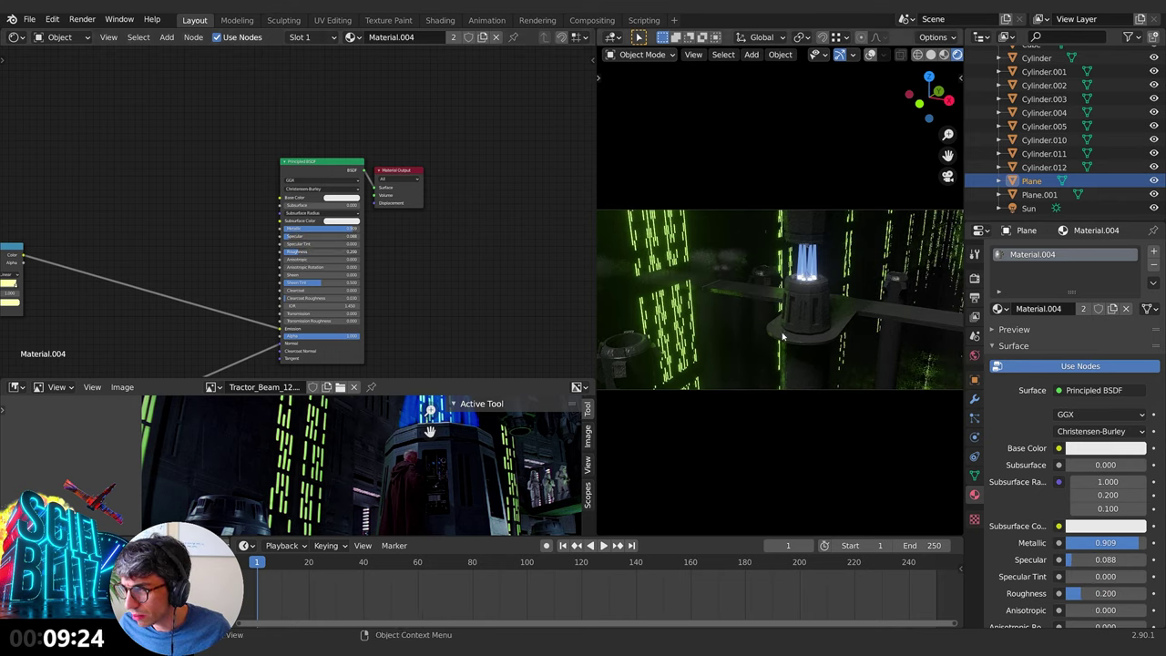
Step: Add a point light and move it about -0.52 m in X, 0.61 m in Y and 0.70 m in Z from the origin
{"action": "middle_click_drag", "start_coordinate": [820, 345], "coordinate": [801, 355]}
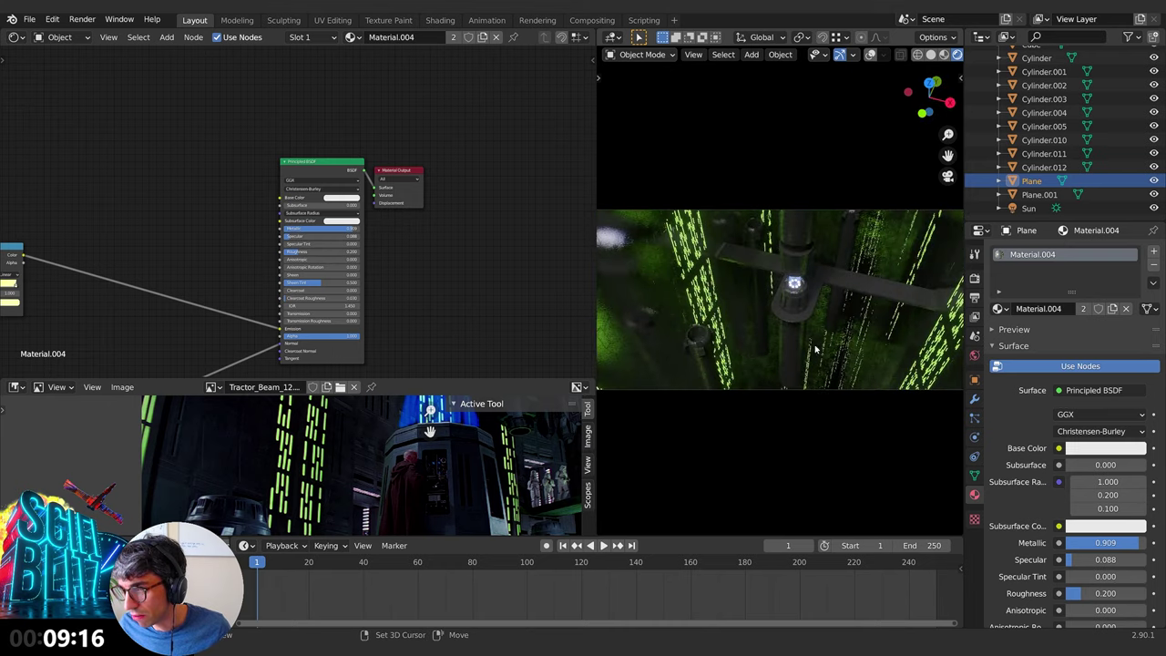
{"action": "middle_click_drag", "start_coordinate": [784, 364], "coordinate": [812, 381]}
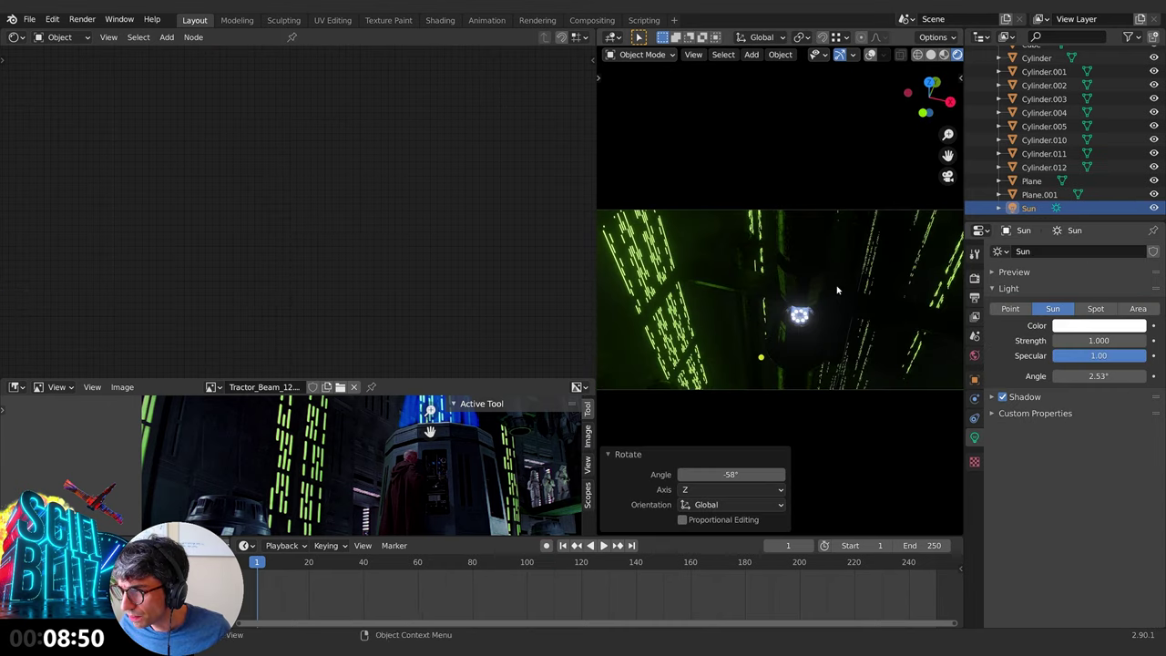
{"action": "key", "text": "shift+a"}
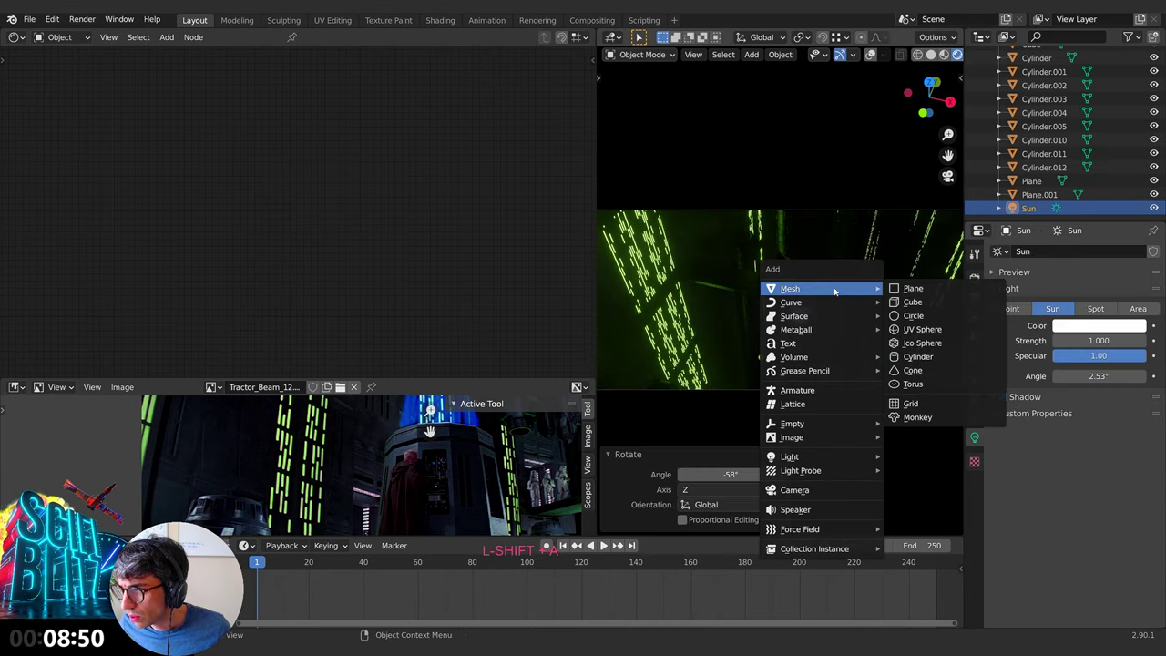
{"action": "mouse_move", "coordinate": [820, 457]}
{"action": "left_click", "coordinate": [913, 457]}
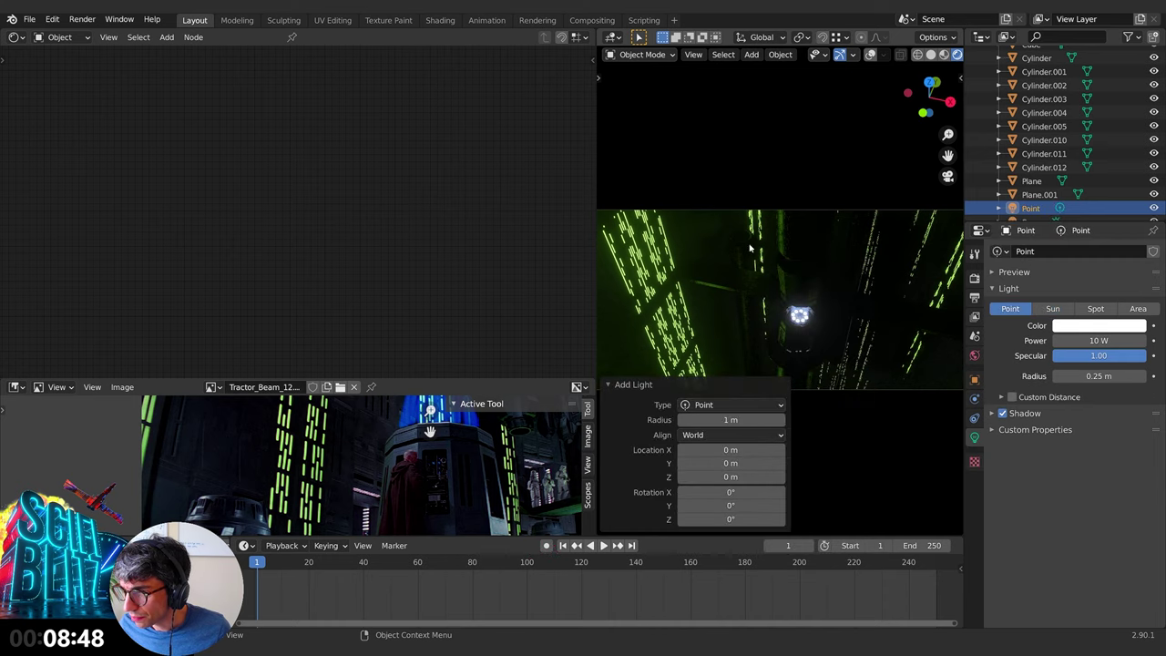
{"action": "key", "text": "g"}
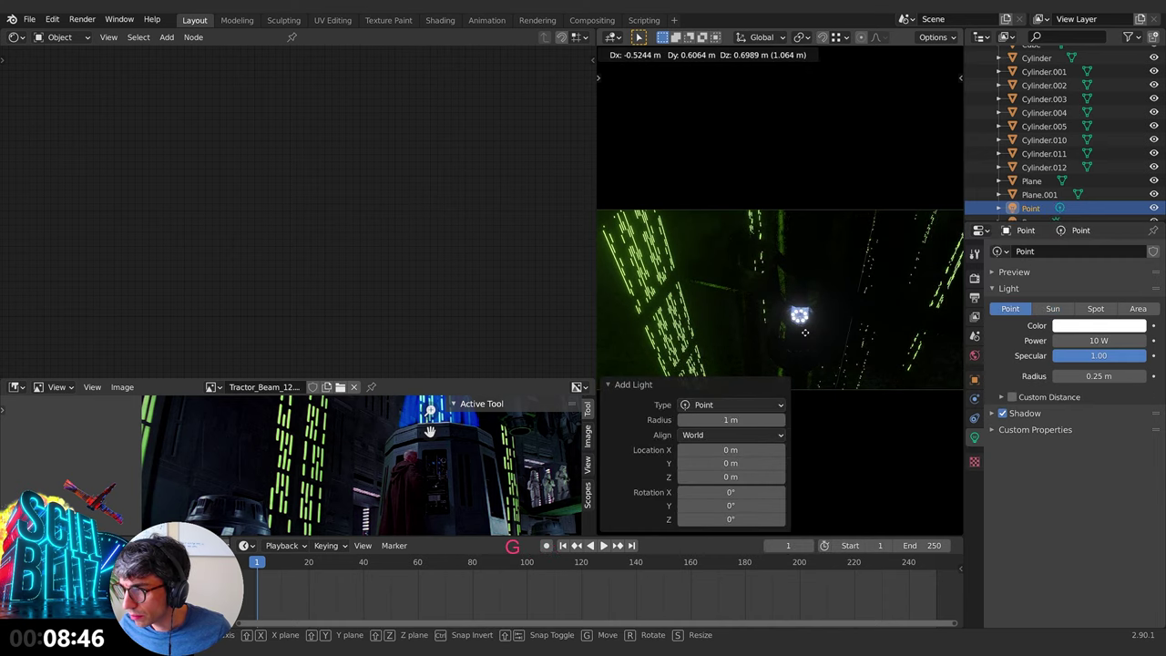
{"action": "left_click", "coordinate": [774, 337]}
Step: Set the point light's power to 100 W and adjust its height at the beam emitter, finishing with a drop of about 0.47 m
{"action": "type", "text": "100"}
{"action": "key", "text": "Return"}
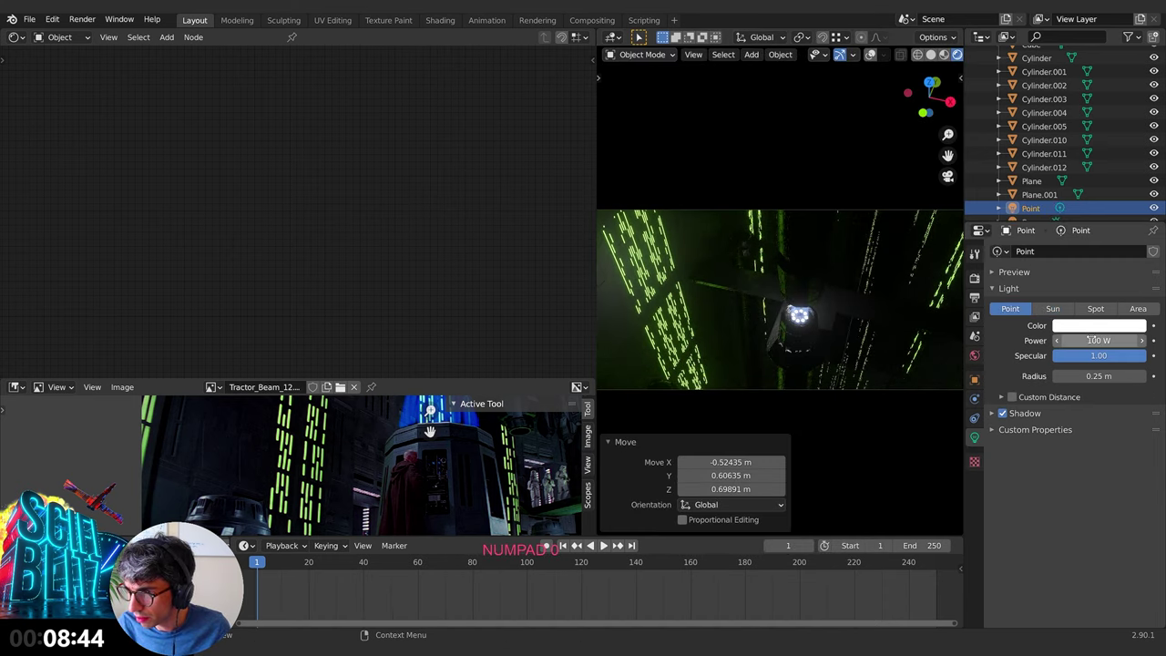
{"action": "key", "text": "g"}
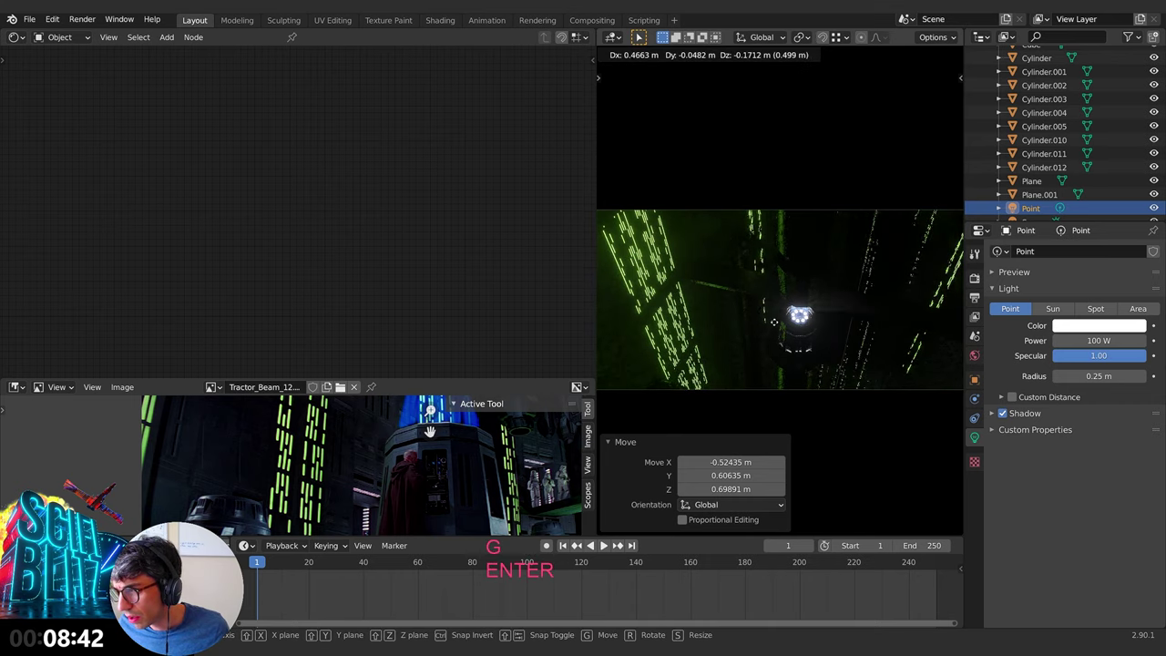
{"action": "key", "text": "z"}
{"action": "left_click", "coordinate": [786, 300]}
{"action": "key", "text": "g"}
{"action": "key", "text": "z"}
{"action": "left_click", "coordinate": [788, 315]}
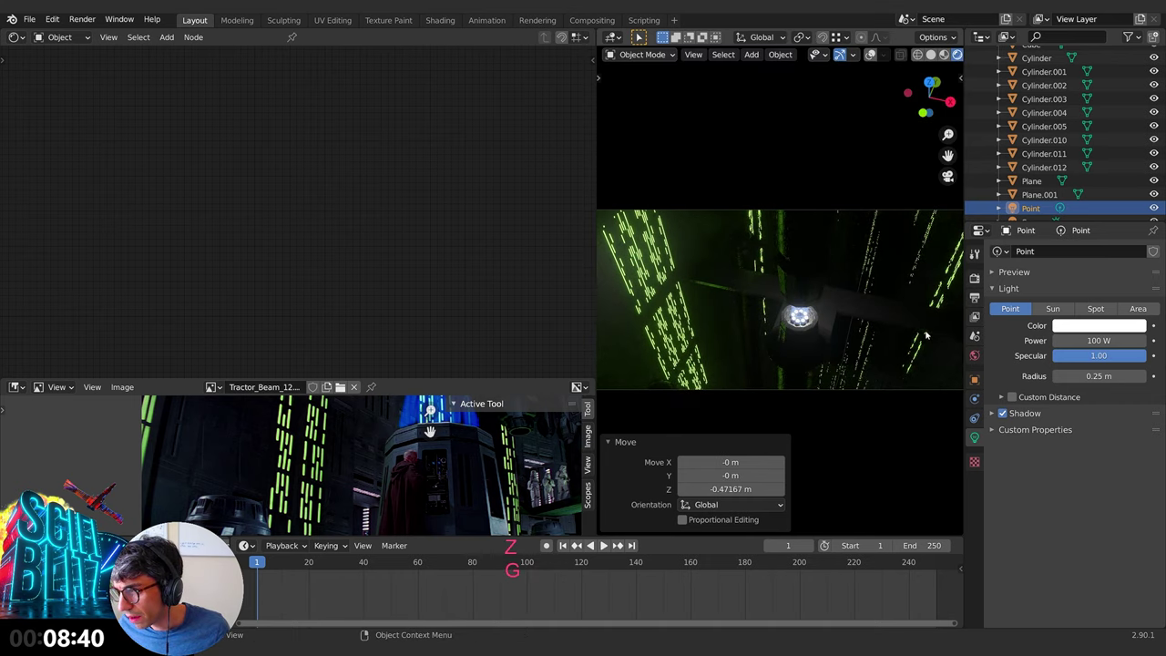
Step: Color the point light saturated blue and shift it about -0.11 m in X, 0.09 m in Y and 0.20 m in Z
{"action": "left_click", "coordinate": [1089, 324]}
{"action": "left_click_drag", "start_coordinate": [1087, 192], "coordinate": [1103, 167]}
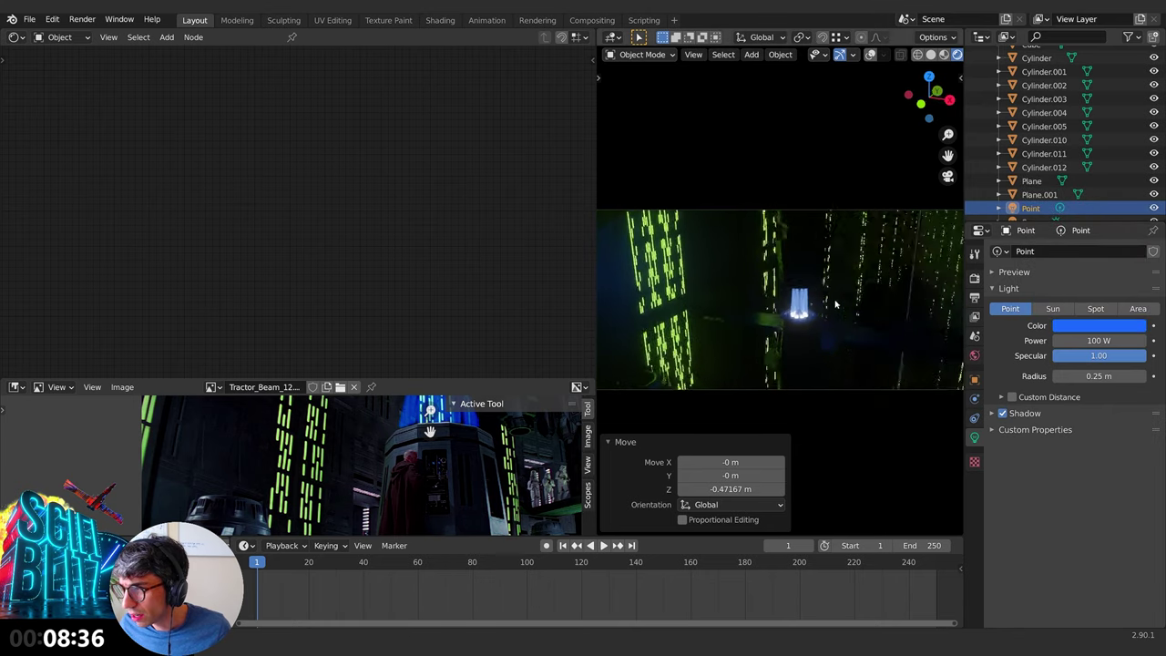
{"action": "key", "text": "g"}
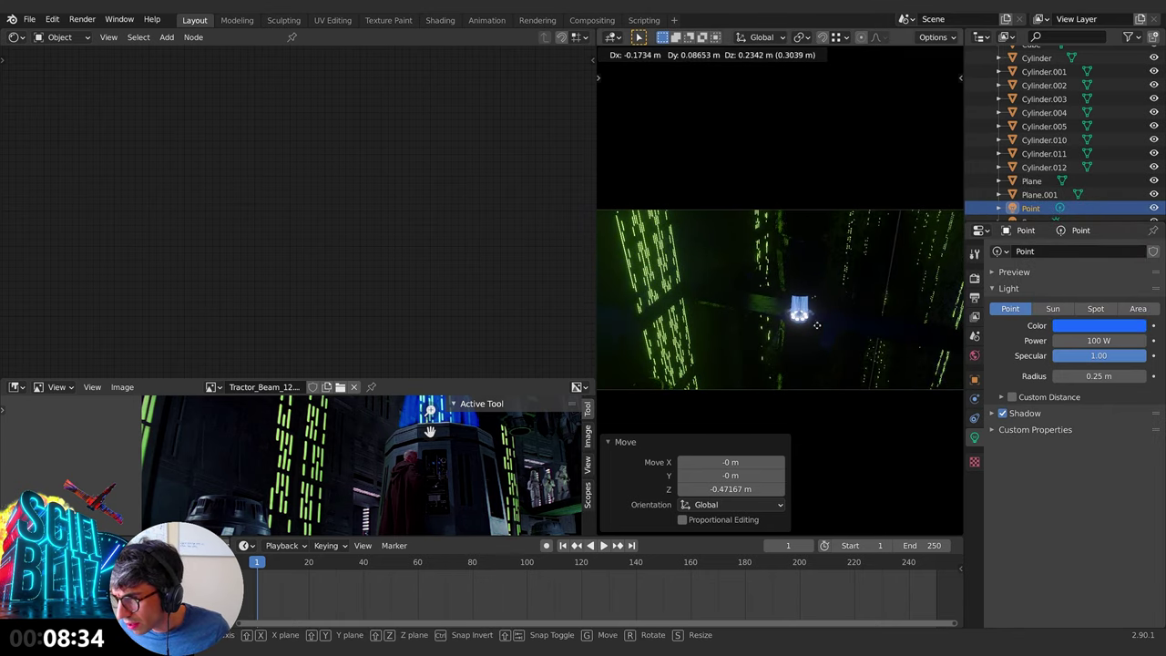
{"action": "left_click", "coordinate": [820, 330]}
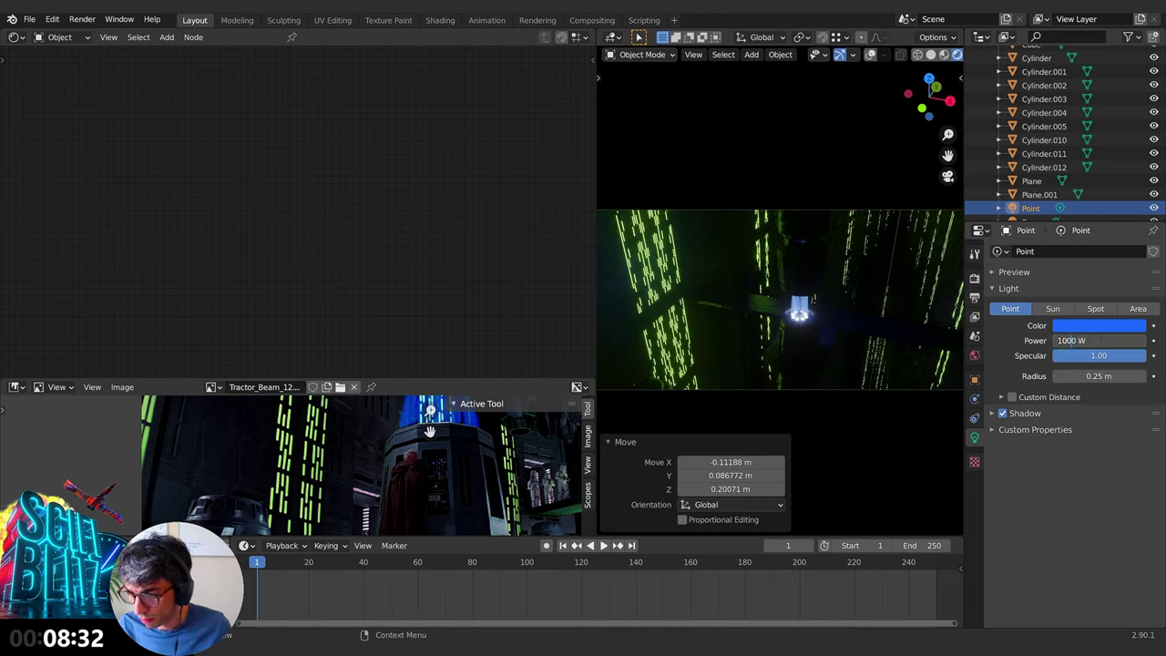
Step: Test the blue point light at 1000 W and other powers, settling on 200 W
{"action": "key", "text": "Return"}
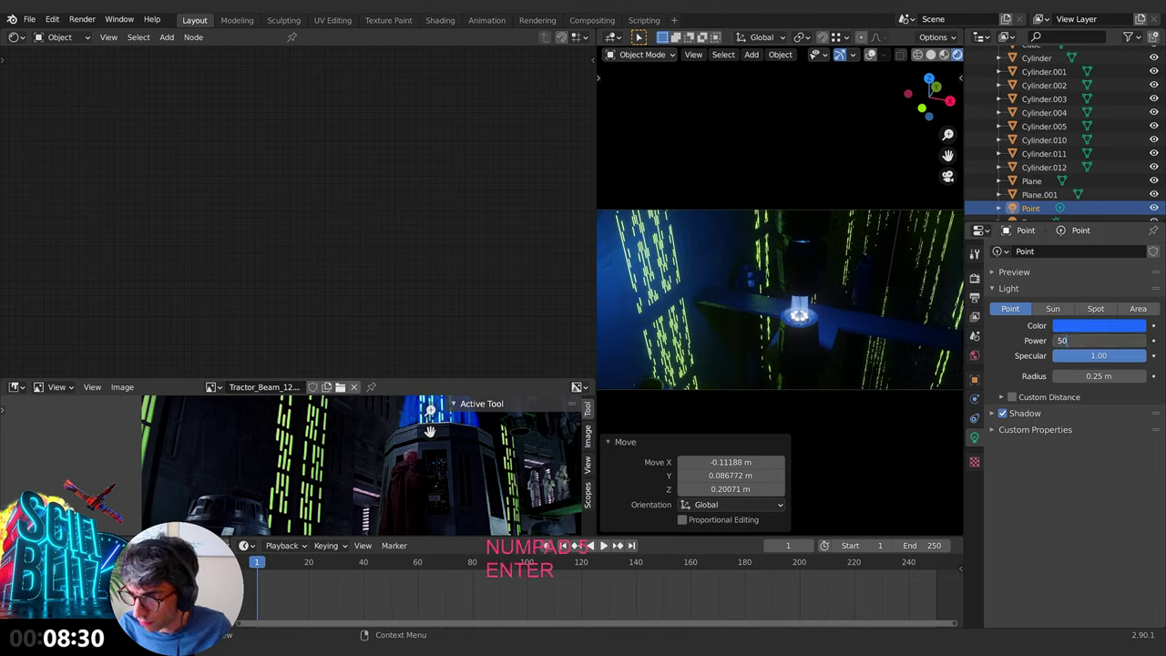
{"action": "type", "text": "00"}
{"action": "key", "text": "Tab"}
{"action": "key", "text": "Return"}
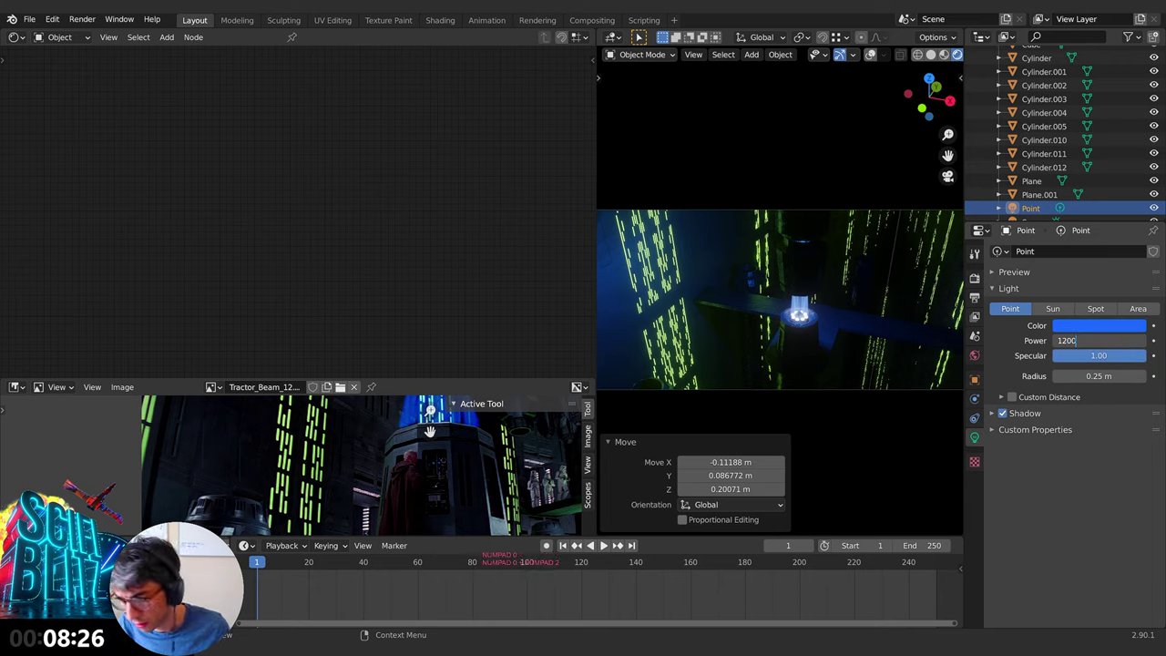
{"action": "left_click", "coordinate": [1076, 342]}
{"action": "type", "text": "200"}
{"action": "key", "text": "Return"}
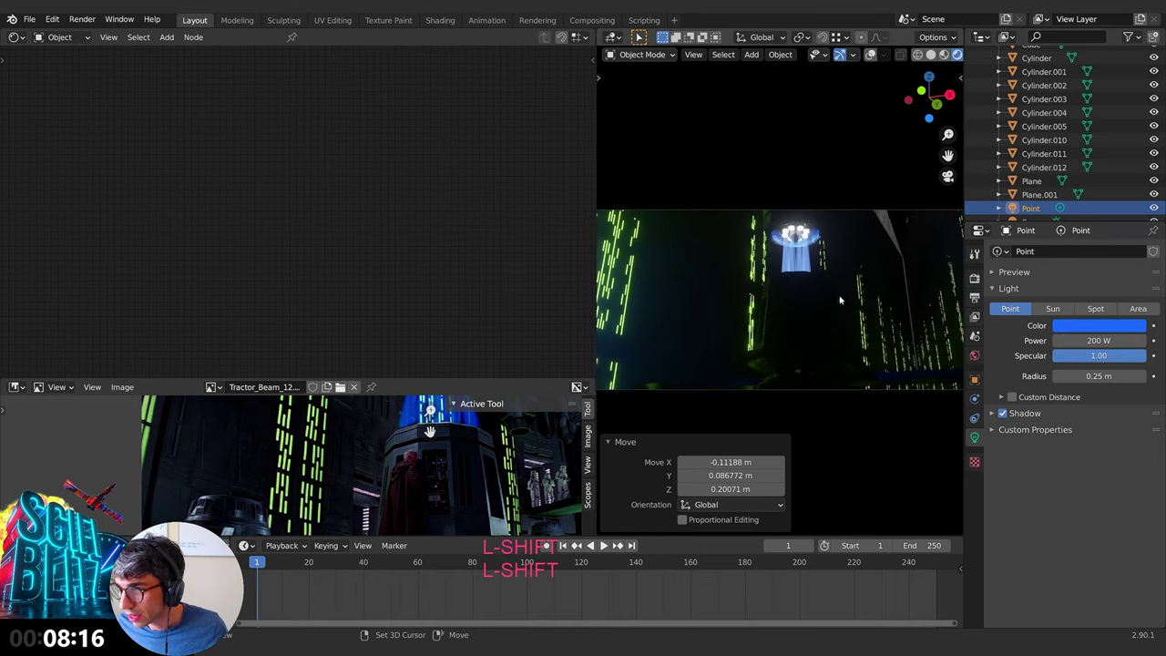
Step: Add a second point light and move it about 0.11 m along X and -0.26 m along Y
{"action": "key", "text": "shift+a"}
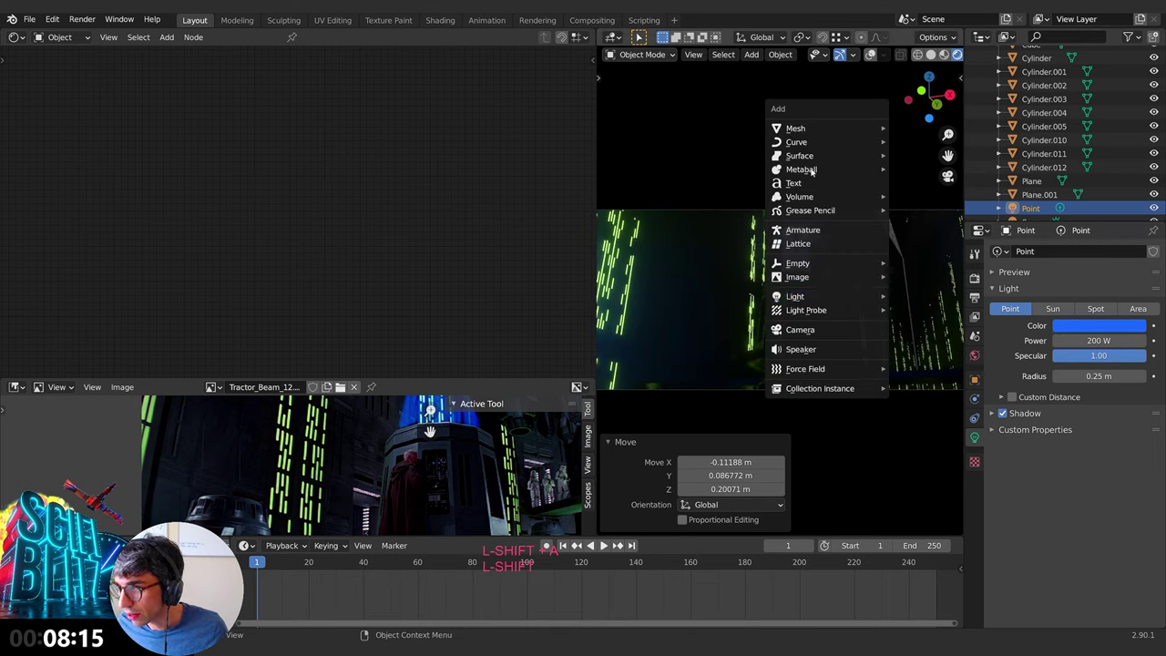
{"action": "key", "text": "shift+a"}
{"action": "mouse_move", "coordinate": [802, 310]}
{"action": "left_click", "coordinate": [843, 310]}
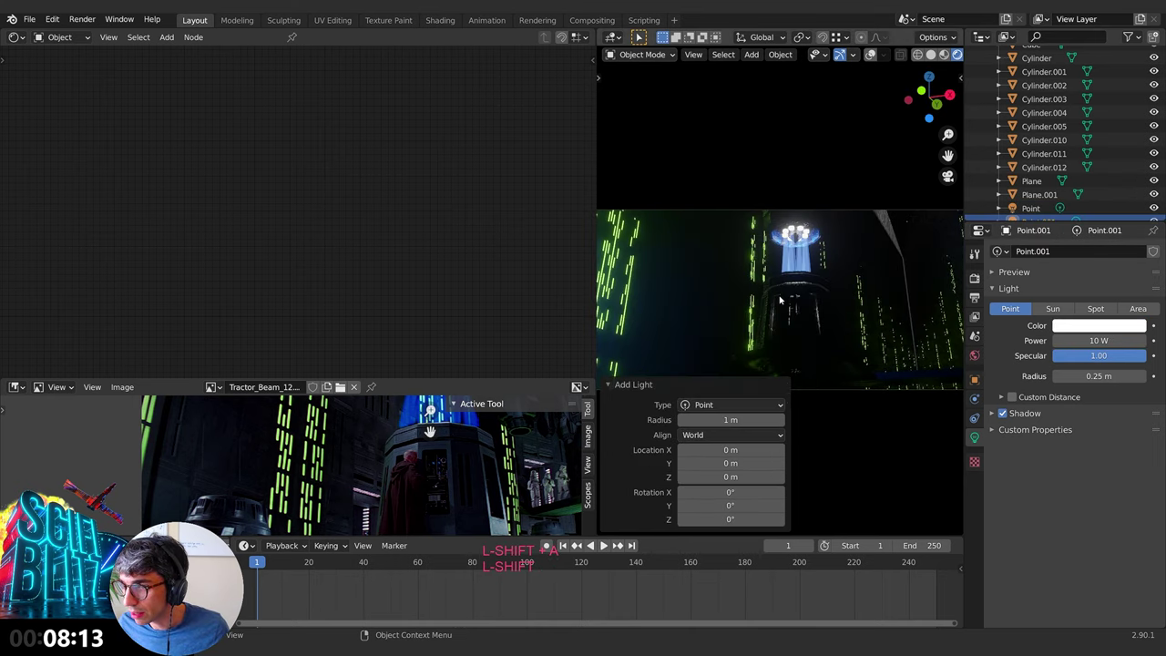
{"action": "key", "text": "g"}
{"action": "key", "text": "x"}
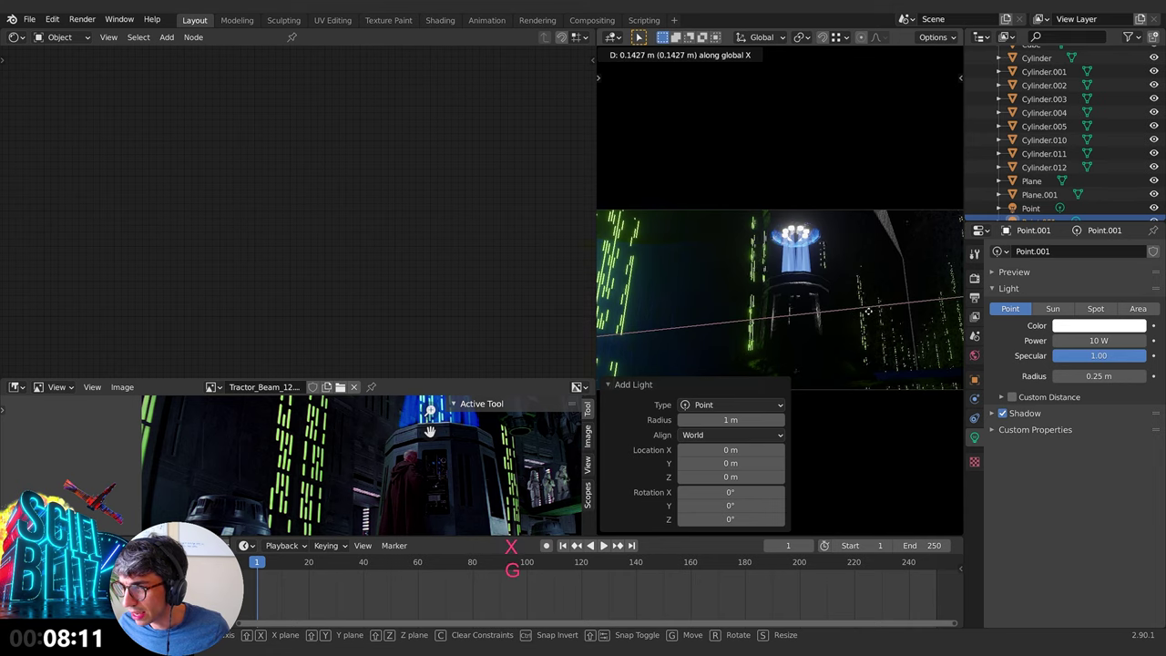
{"action": "left_click", "coordinate": [866, 311]}
{"action": "key", "text": "g"}
{"action": "key", "text": "y"}
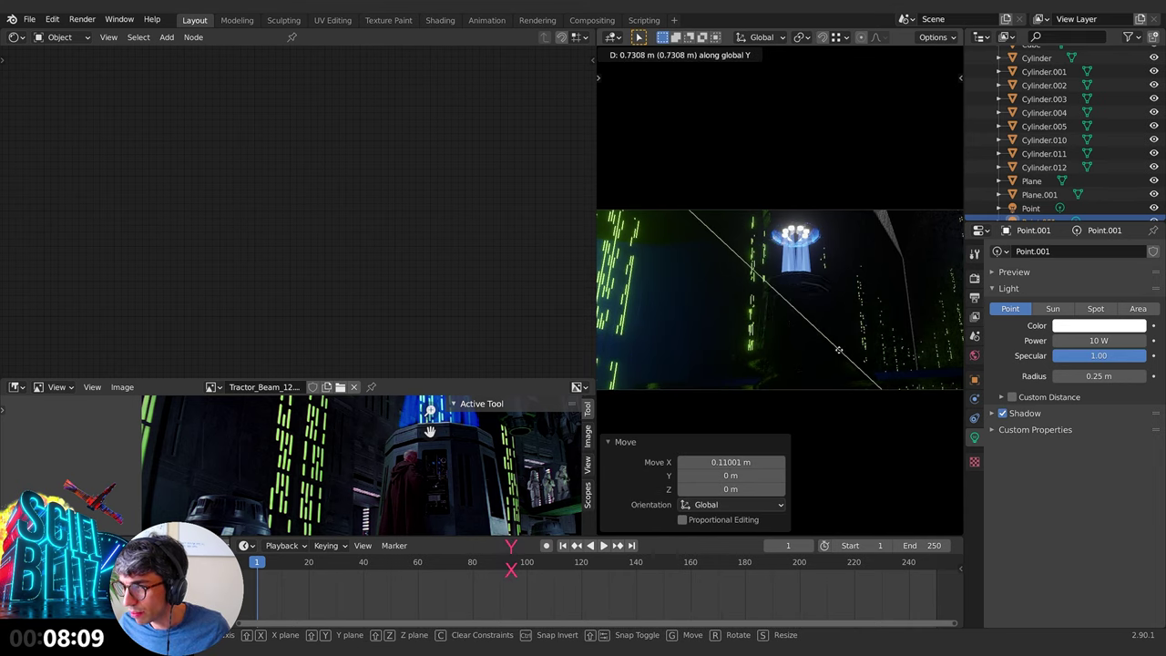
{"action": "left_click", "coordinate": [849, 324]}
Step: Set the second point light's power to 100 W and reposition it, including a move of about 7.1 m along X
{"action": "type", "text": "10"}
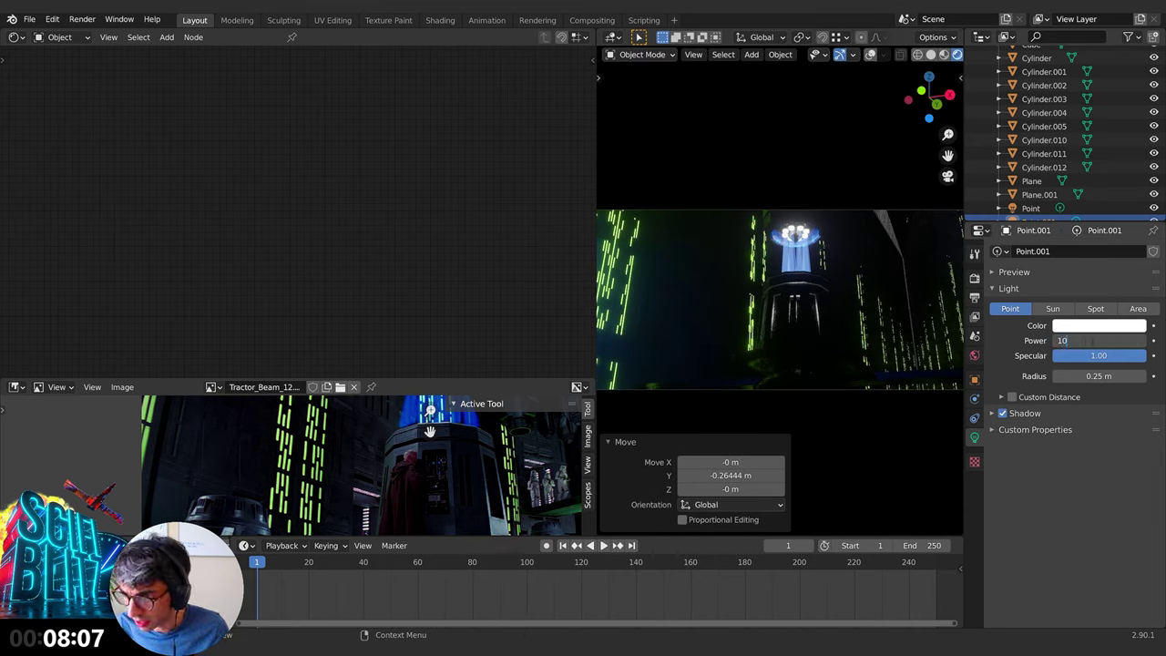
{"action": "type", "text": "0"}
{"action": "key", "text": "Return"}
{"action": "key", "text": "g"}
{"action": "key", "text": "y"}
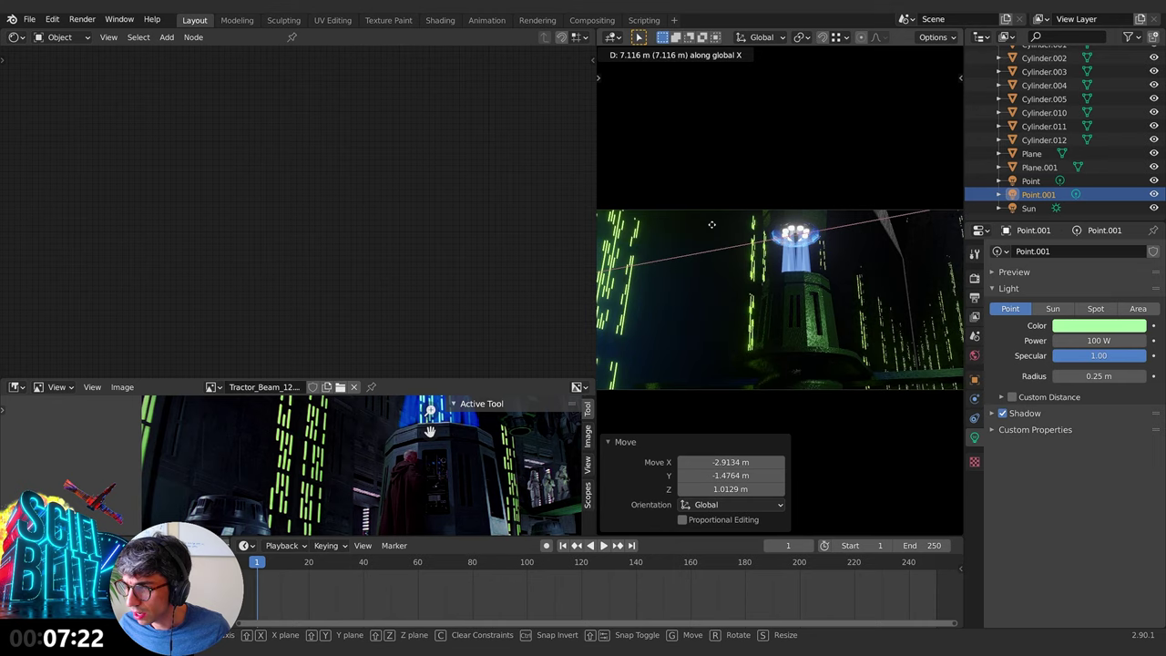
{"action": "left_click", "coordinate": [712, 224]}
{"action": "key", "text": "g"}
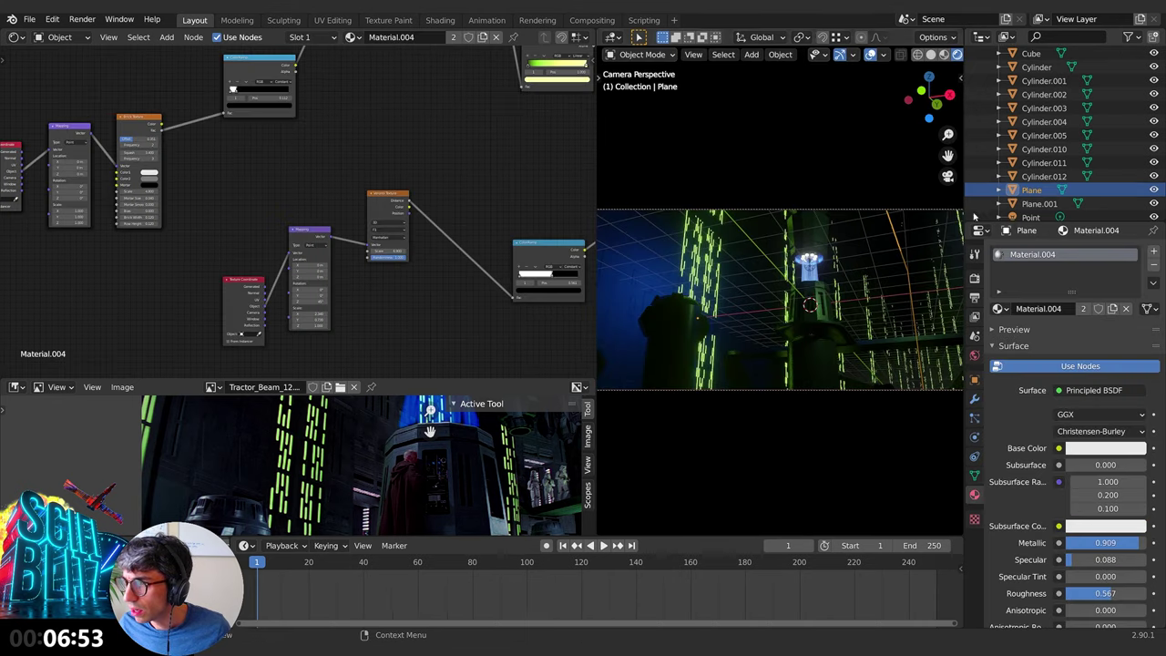
Step: Unlock the camera from the view and hide the viewport's gizmos and overlays
{"action": "left_click", "coordinate": [959, 83]}
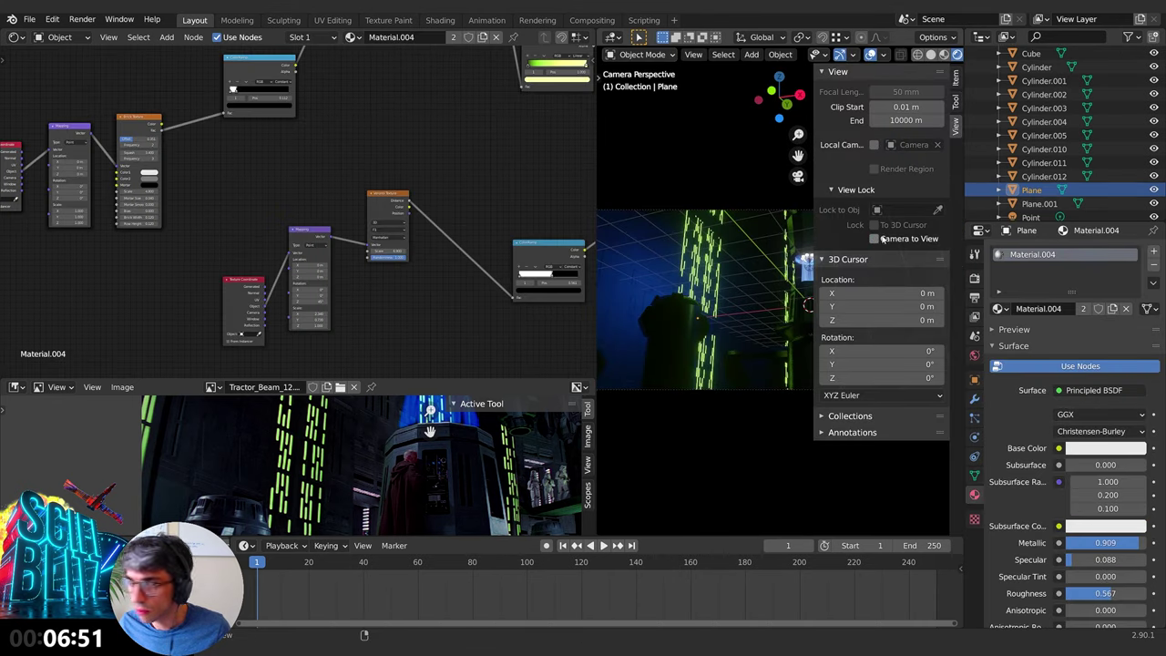
{"action": "key", "text": "n"}
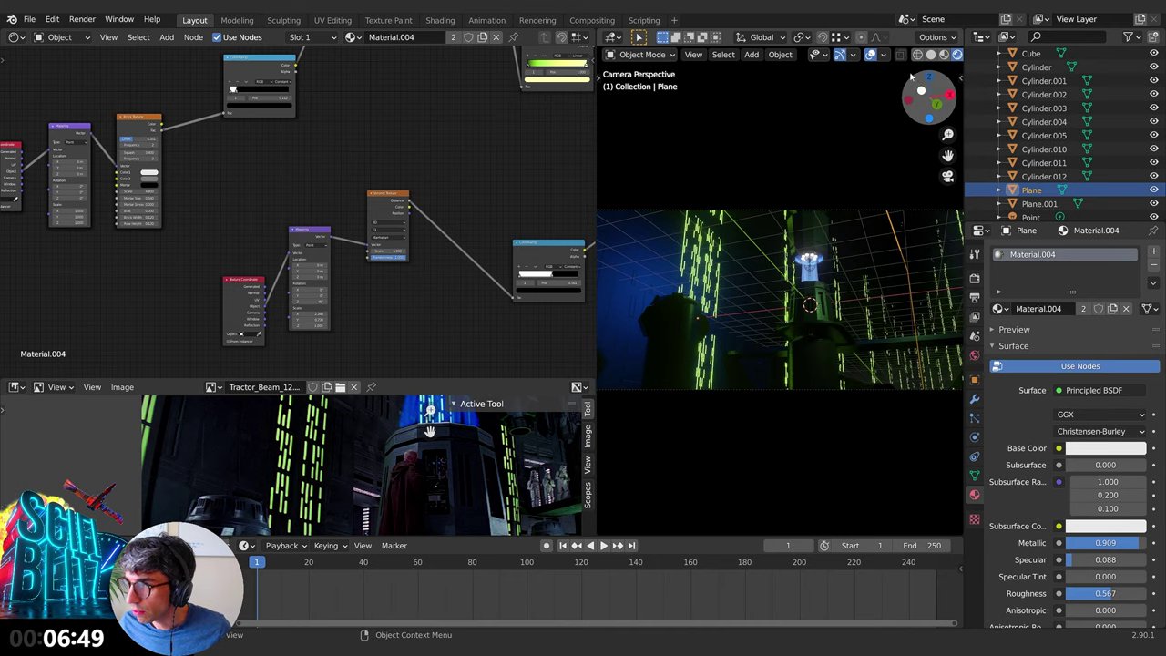
{"action": "left_click", "coordinate": [840, 54]}
{"action": "left_click", "coordinate": [871, 55]}
{"action": "middle_click_drag", "start_coordinate": [875, 264], "coordinate": [847, 282]}
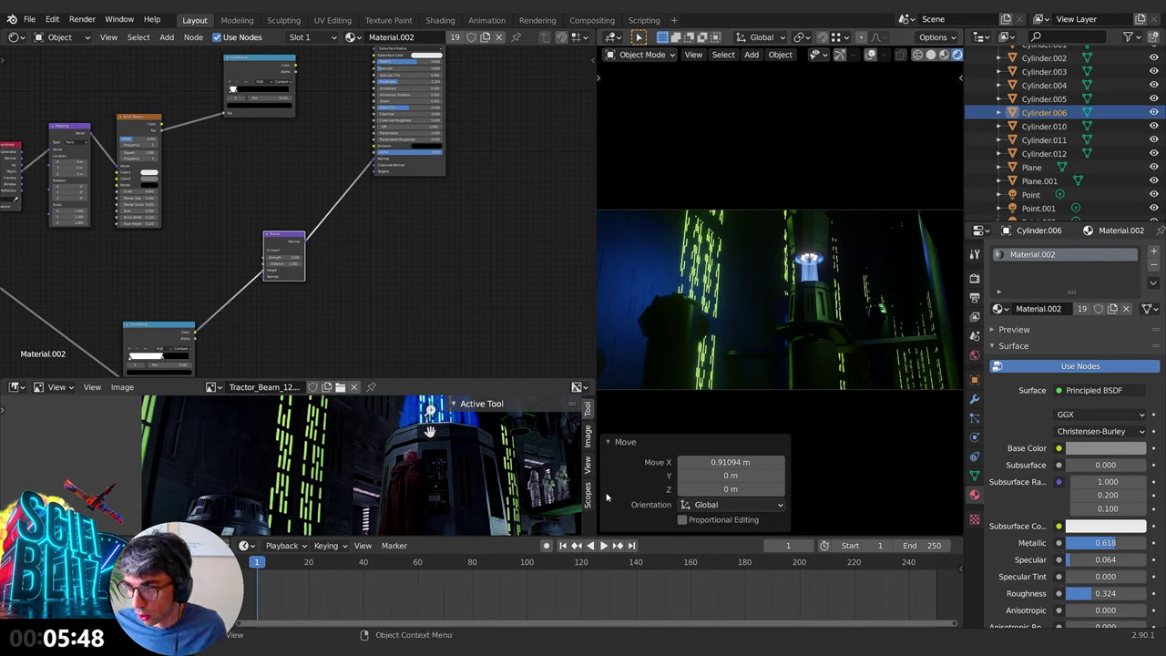
Step: Widen the 3D viewport, add a UV sphere at the tower base's recessed front panel and scale it to 0.025
{"action": "left_click", "coordinate": [599, 335]}
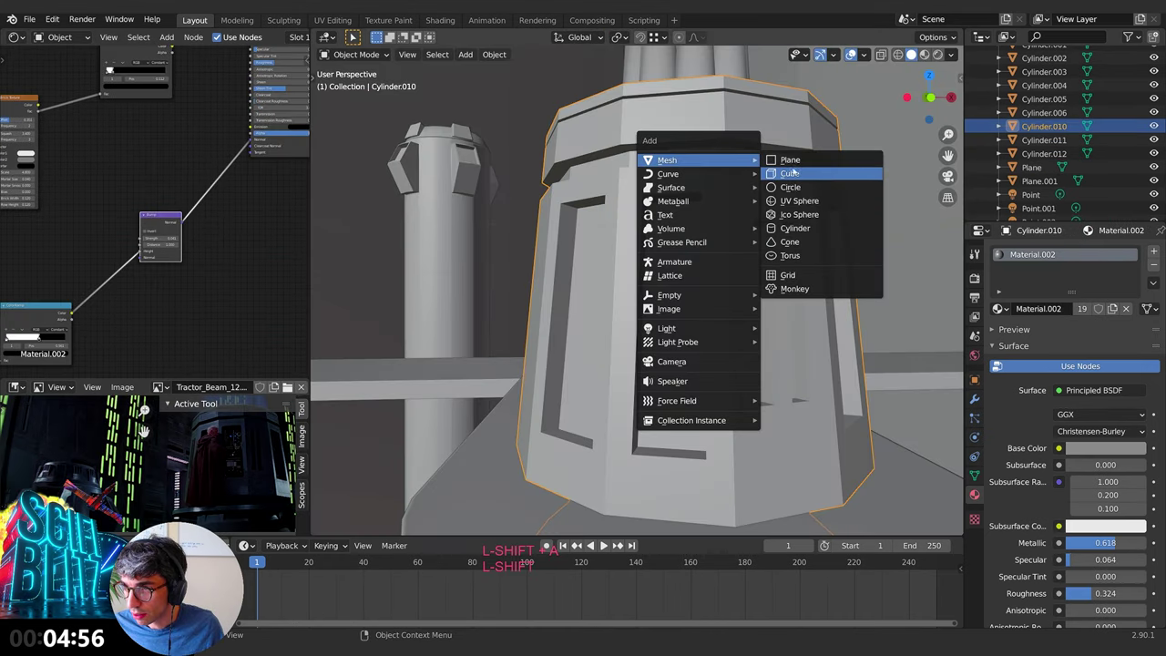
{"action": "left_click", "coordinate": [798, 195]}
{"action": "key", "text": "s"}
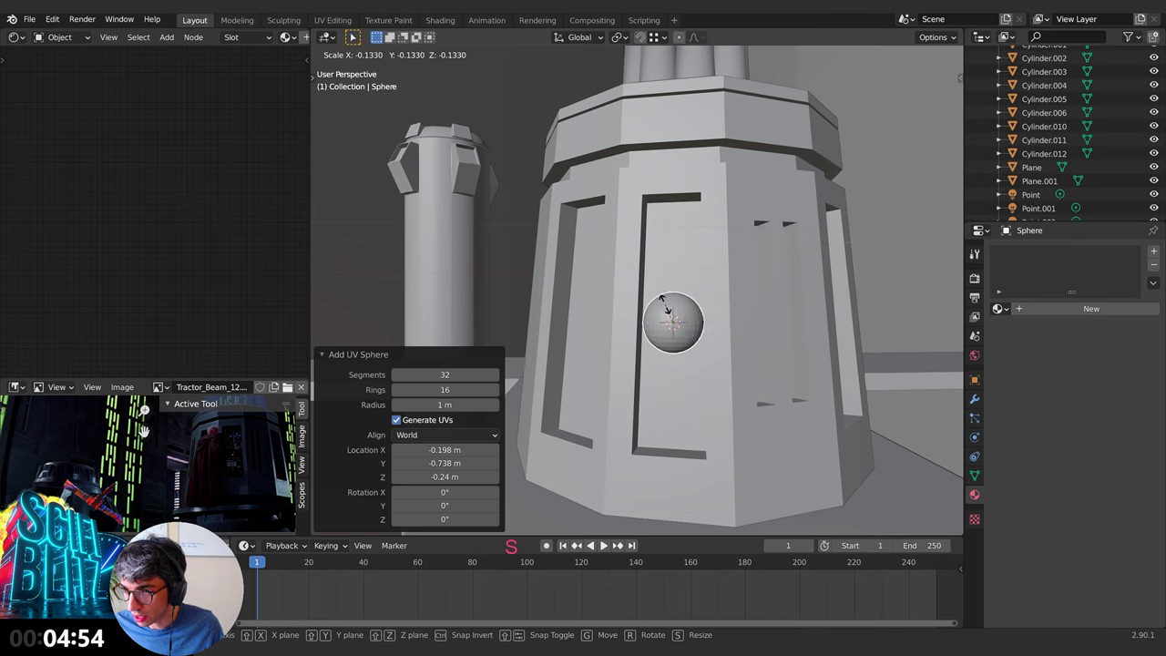
{"action": "left_click", "coordinate": [674, 322]}
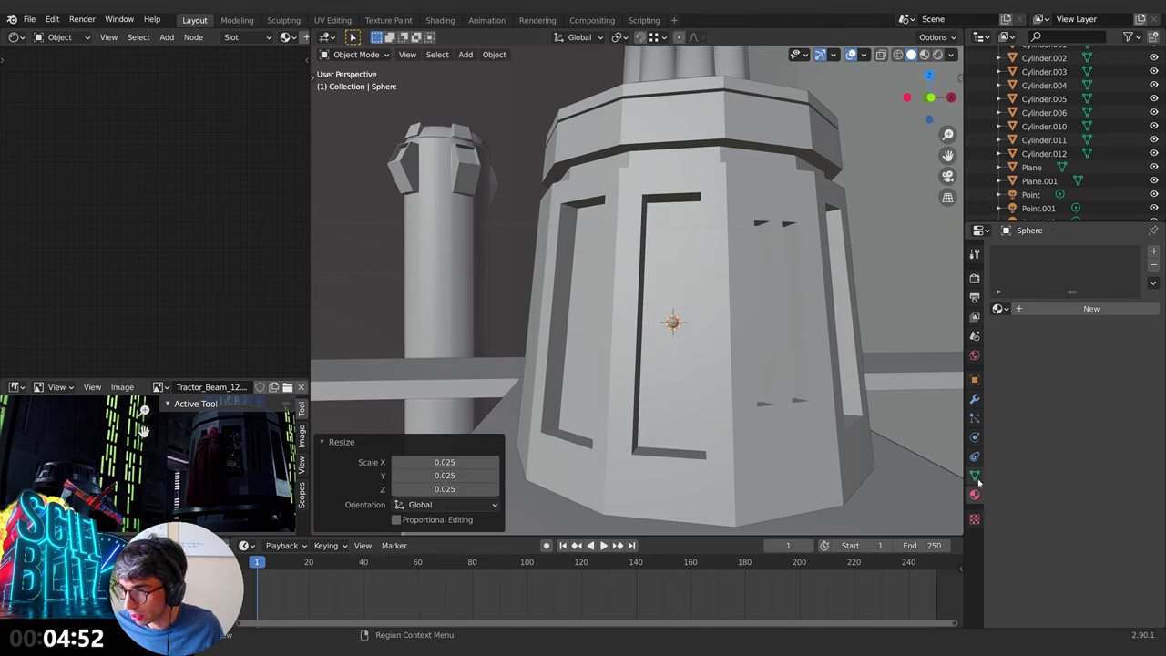
Step: Give the small sphere a new material with a bright saturated blue emission color
{"action": "left_click", "coordinate": [1080, 309]}
{"action": "scroll", "coordinate": [1089, 546], "scroll_direction": "down", "scroll_amount": 3}
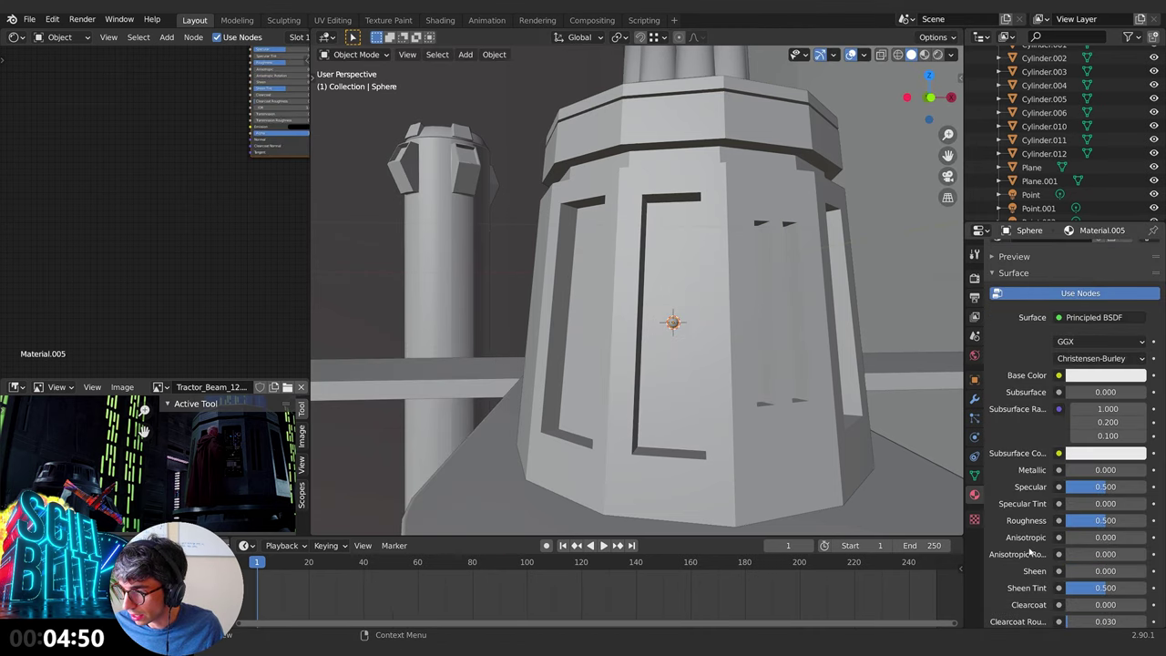
{"action": "left_click", "coordinate": [1112, 562]}
{"action": "left_click", "coordinate": [1112, 562]}
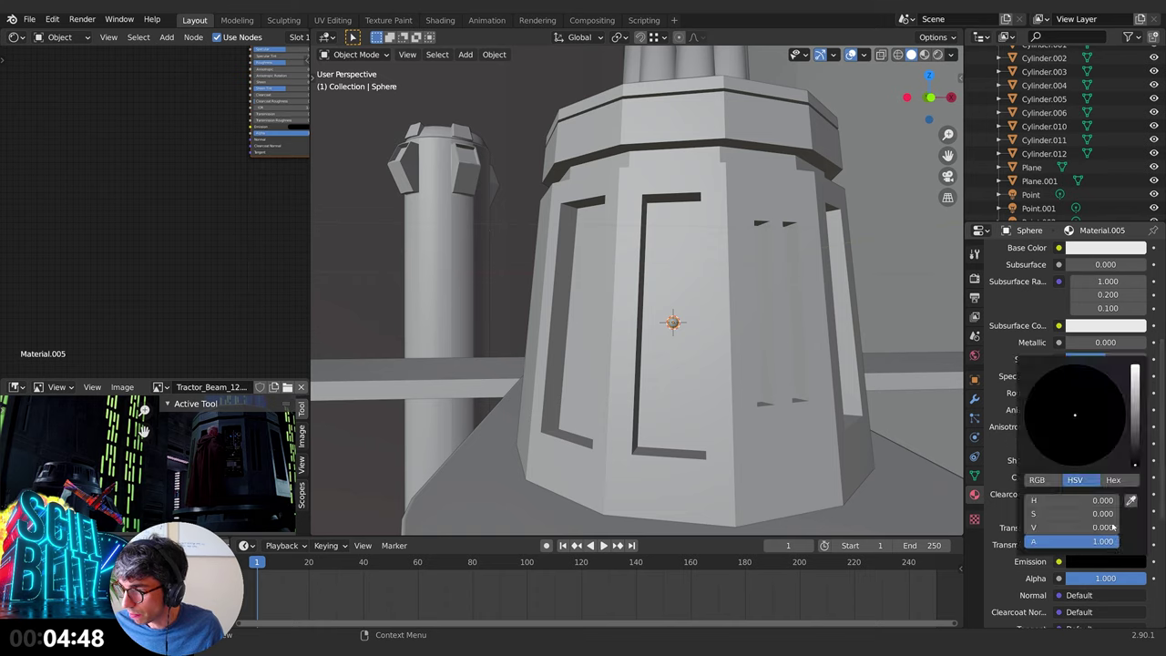
{"action": "left_click_drag", "start_coordinate": [1134, 412], "coordinate": [1135, 367]}
{"action": "left_click_drag", "start_coordinate": [1098, 448], "coordinate": [1116, 382]}
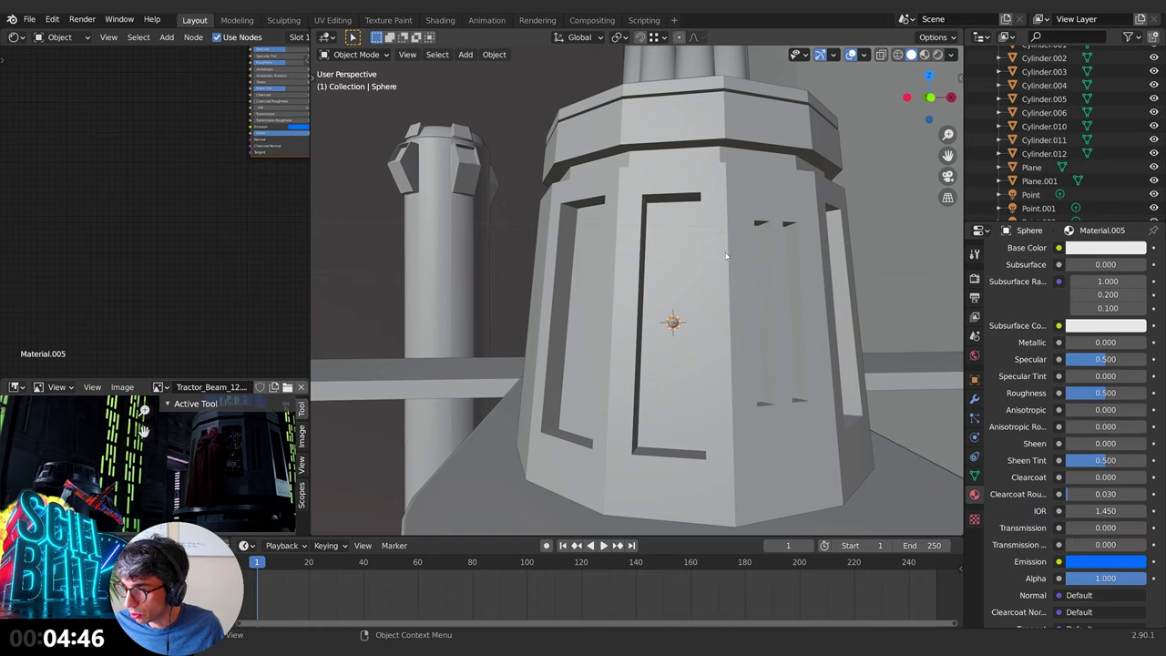
Step: Set snapping to Face, enable it and place the small blue sphere on the surface of the tower base's recessed panel
{"action": "key", "text": "g"}
{"action": "left_click", "coordinate": [704, 333]}
{"action": "mouse_move", "coordinate": [704, 333]}
{"action": "middle_mouse_down"}
{"action": "mouse_move", "coordinate": [730, 335]}
{"action": "mouse_move", "coordinate": [720, 344]}
{"action": "middle_mouse_up"}
{"action": "left_click", "coordinate": [656, 37]}
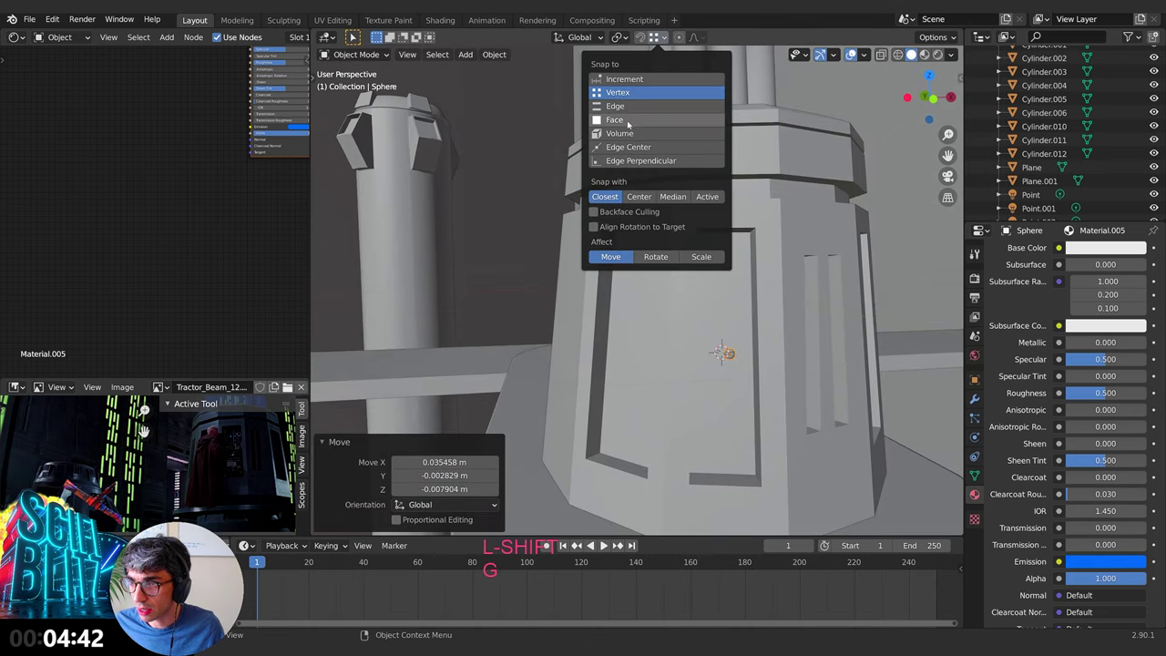
{"action": "left_click", "coordinate": [629, 121]}
{"action": "left_click", "coordinate": [641, 38]}
{"action": "key", "text": "g"}
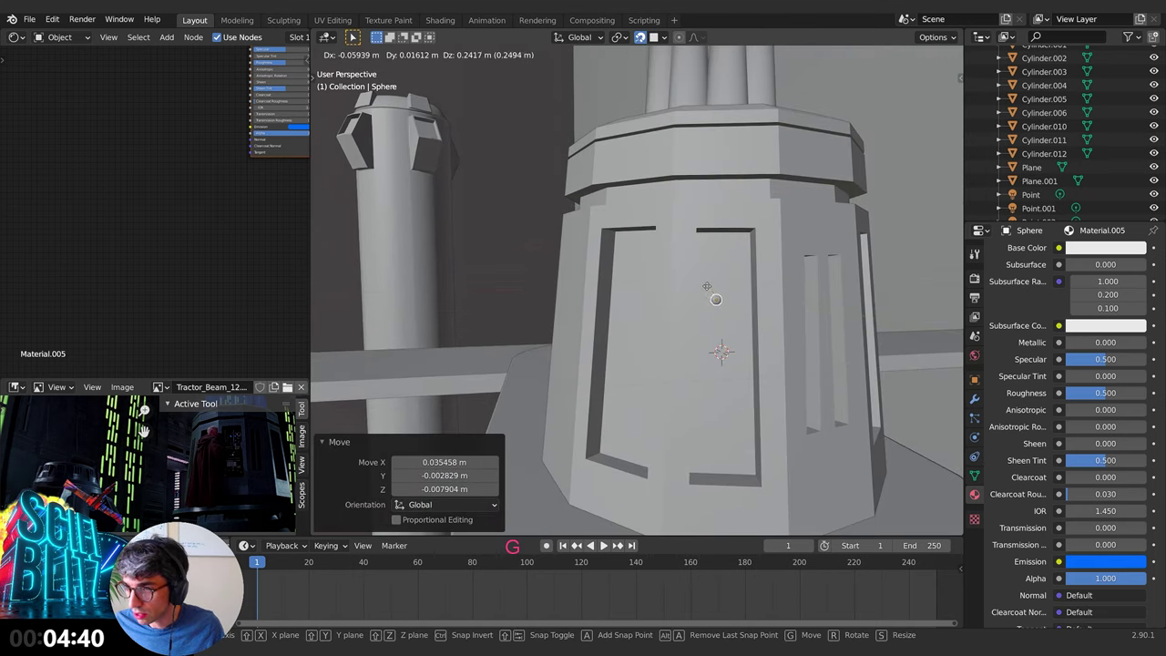
{"action": "left_click", "coordinate": [715, 293]}
Step: Preview the scene with rendered shading and scale the blue sphere by a factor of about 0.448
{"action": "left_click", "coordinate": [938, 54]}
{"action": "mouse_move", "coordinate": [763, 326]}
{"action": "middle_mouse_down", "text": "shift"}
{"action": "mouse_move", "coordinate": [722, 297]}
{"action": "mouse_move", "coordinate": [720, 324]}
{"action": "mouse_move", "coordinate": [687, 297]}
{"action": "middle_mouse_up", "text": "shift"}
{"action": "scroll", "coordinate": [717, 292], "scroll_direction": "up", "scroll_amount": 2}
{"action": "key", "text": "s"}
{"action": "left_click", "coordinate": [748, 310]}
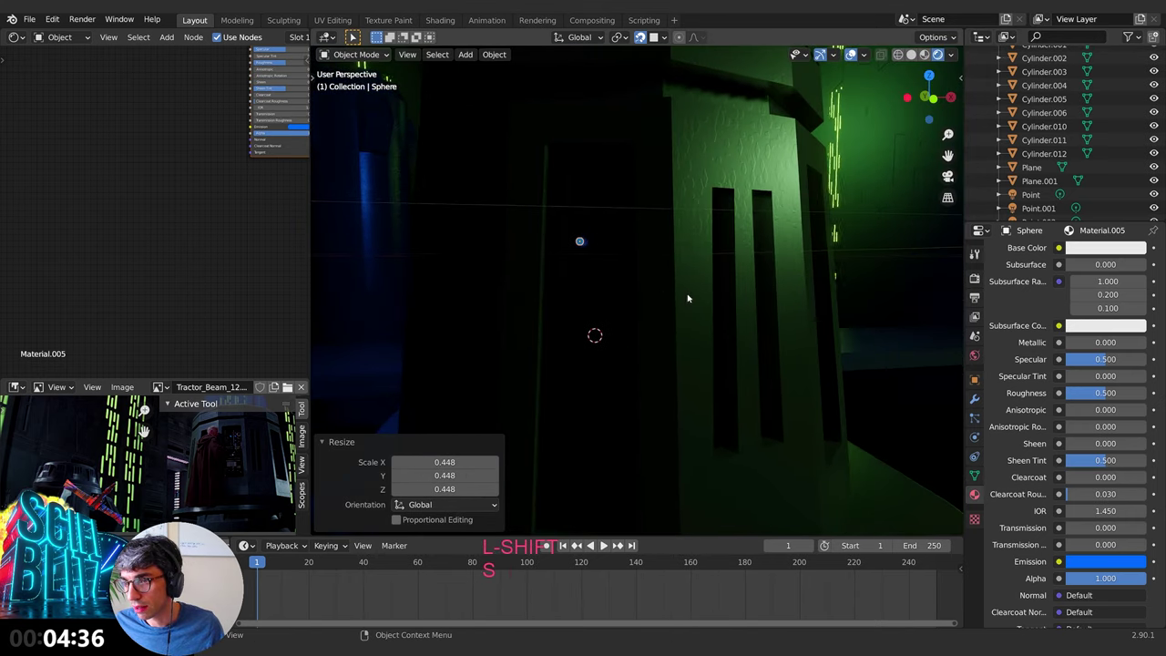
Step: Duplicate the blue sphere about 0.07 m along X on the panel and add further copies below it
{"action": "key", "text": "shift+d"}
{"action": "key", "text": "Escape"}
{"action": "key", "text": "g"}
{"action": "left_click", "coordinate": [604, 241]}
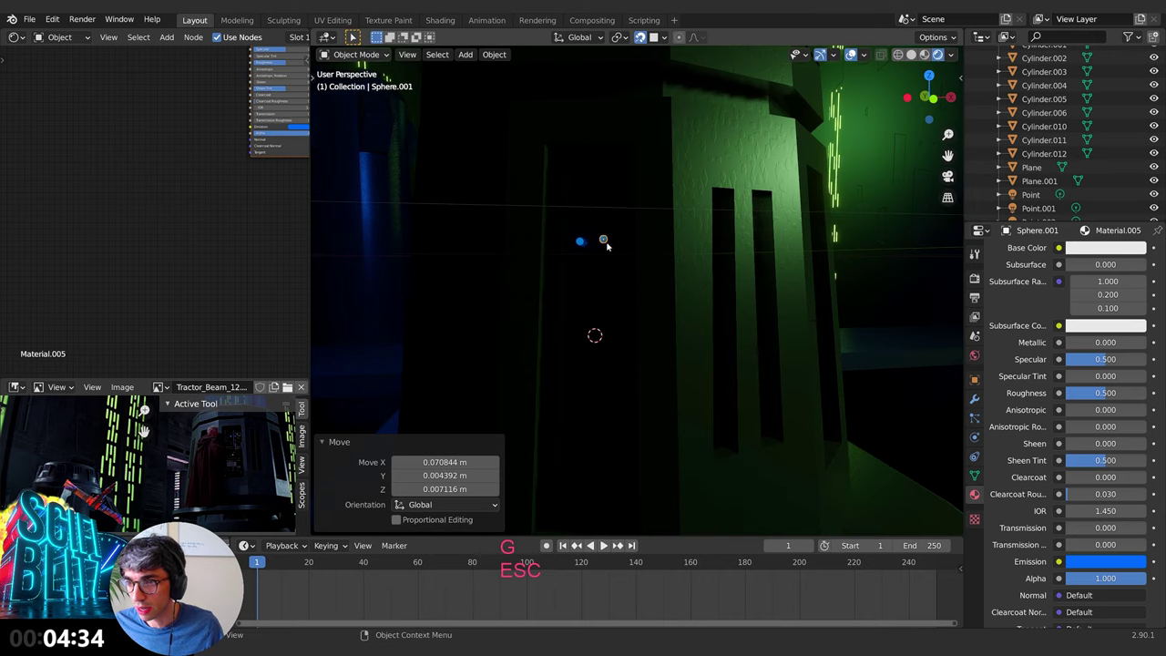
{"action": "key", "text": "shift+d"}
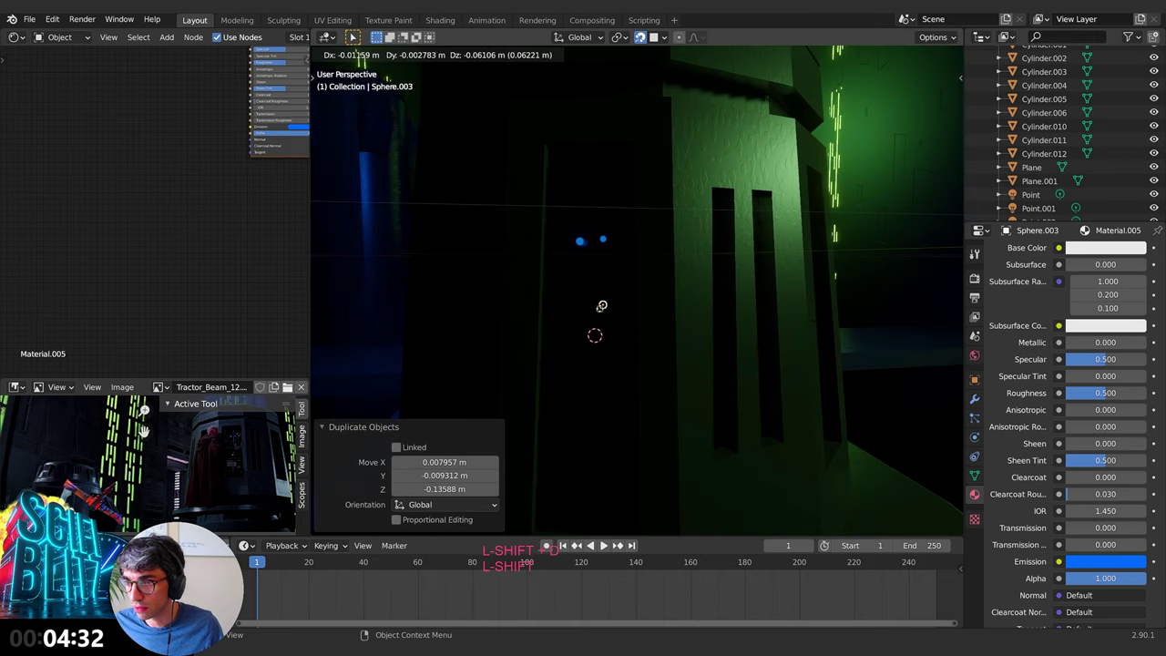
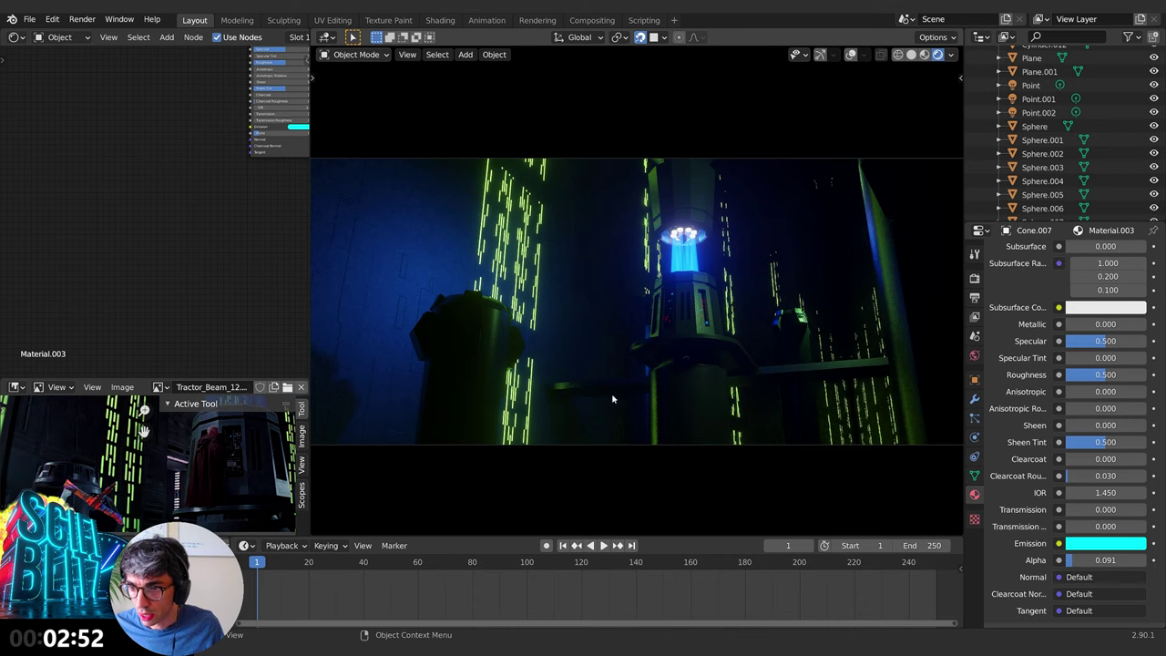
Step: Select the background wall, switch the viewport to solid shading and show its gizmos and overlays again
{"action": "left_click", "coordinate": [576, 352]}
{"action": "key", "text": "Tab"}
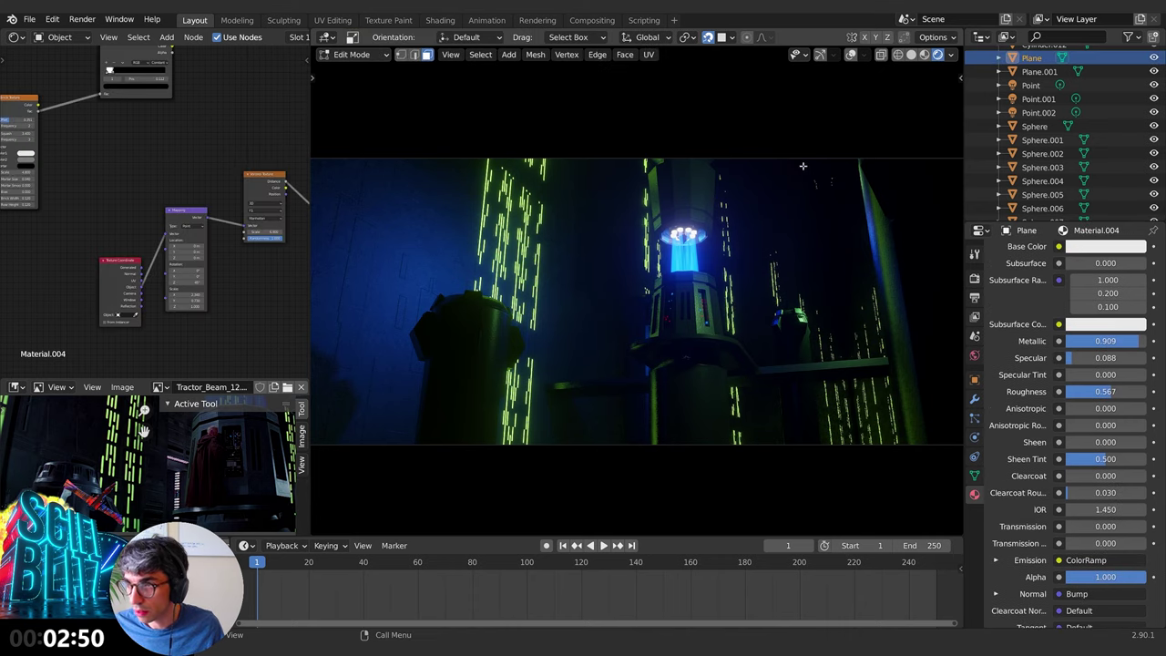
{"action": "mouse_move", "coordinate": [803, 166]}
{"action": "middle_mouse_down"}
{"action": "mouse_move", "coordinate": [609, 325]}
{"action": "mouse_move", "coordinate": [715, 314]}
{"action": "mouse_move", "coordinate": [729, 337]}
{"action": "middle_mouse_up"}
{"action": "scroll", "coordinate": [610, 326], "scroll_direction": "up", "scroll_amount": 4}
{"action": "left_click", "coordinate": [911, 55]}
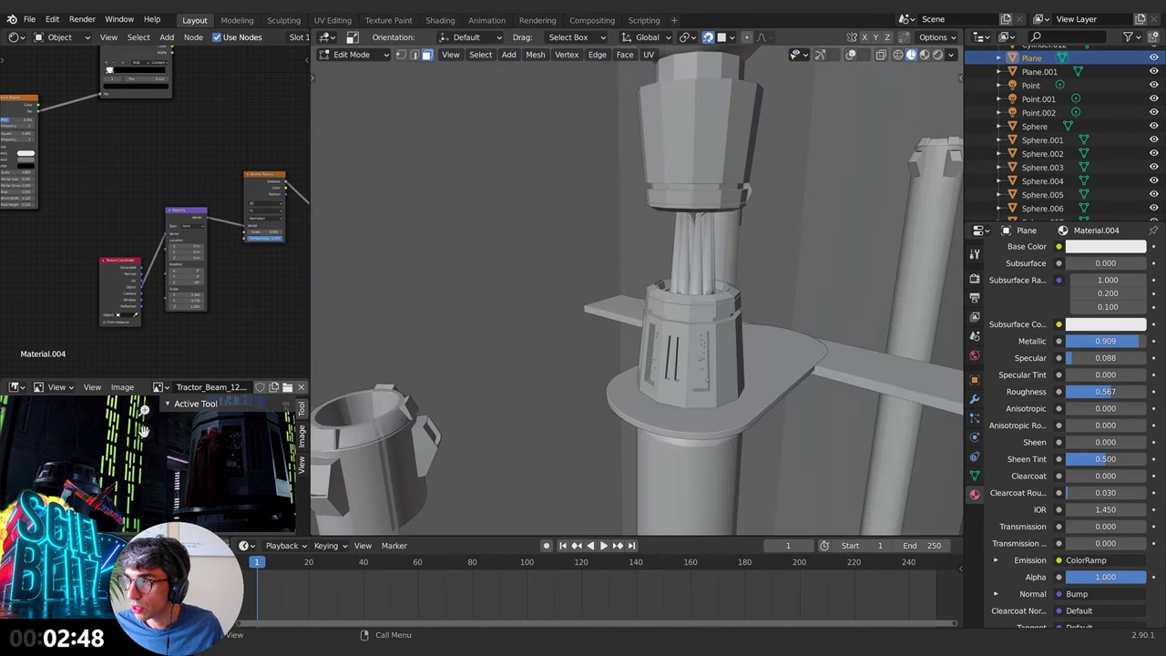
{"action": "middle_click_drag", "start_coordinate": [478, 204], "coordinate": [570, 265]}
{"action": "middle_click_drag", "start_coordinate": [569, 264], "coordinate": [580, 341], "text": "shift"}
{"action": "scroll", "coordinate": [619, 347], "scroll_direction": "up", "scroll_amount": 3}
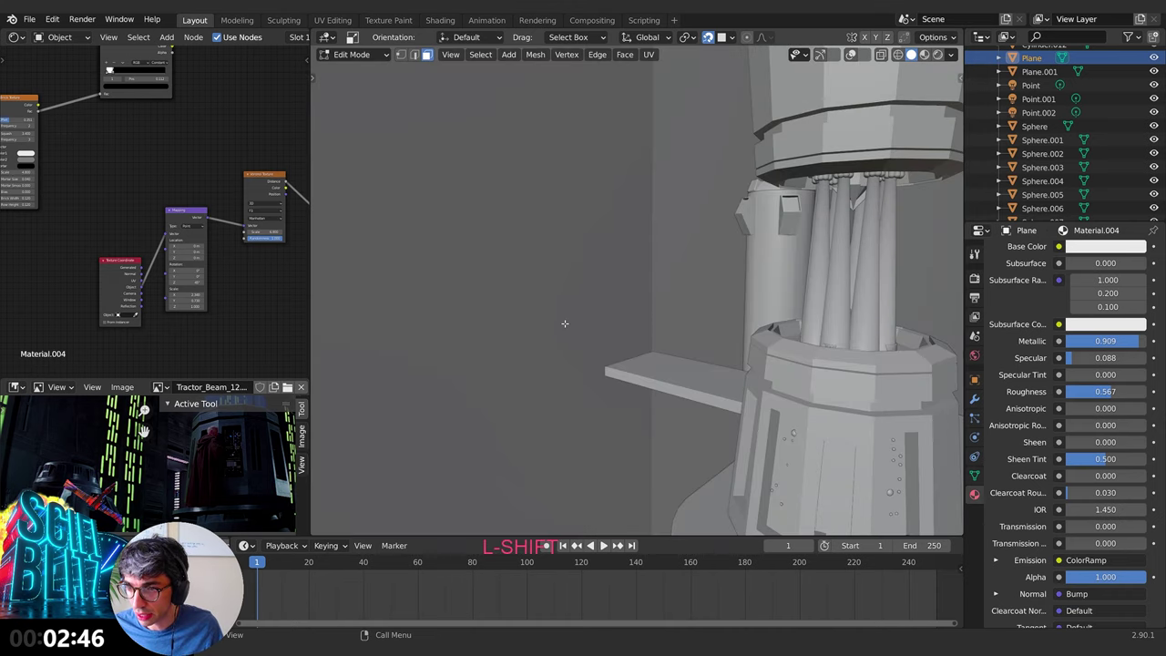
{"action": "key", "text": "Tab"}
{"action": "scroll", "coordinate": [567, 323], "scroll_direction": "down", "scroll_amount": 4}
{"action": "left_click", "coordinate": [821, 55]}
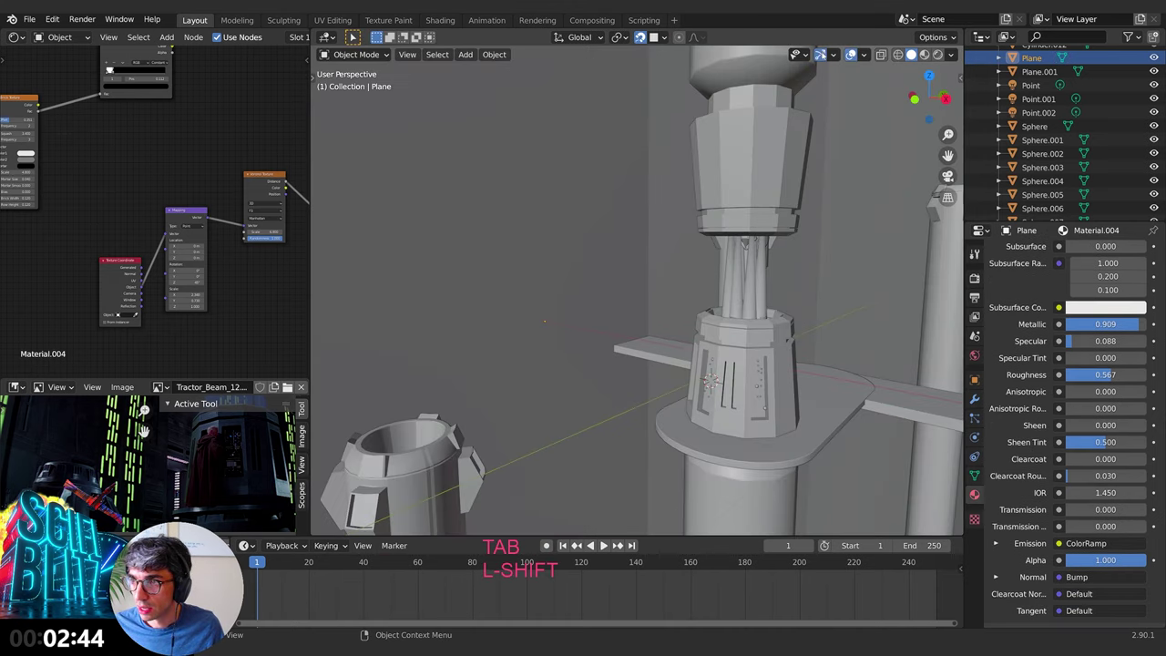
Step: Examine the wall's faces in edit mode around the spot where the walkway meets the wall
{"action": "left_click", "coordinate": [526, 317]}
{"action": "key", "text": "Tab"}
{"action": "key", "text": "Tab"}
{"action": "left_click", "coordinate": [537, 188]}
{"action": "key", "text": "Tab"}
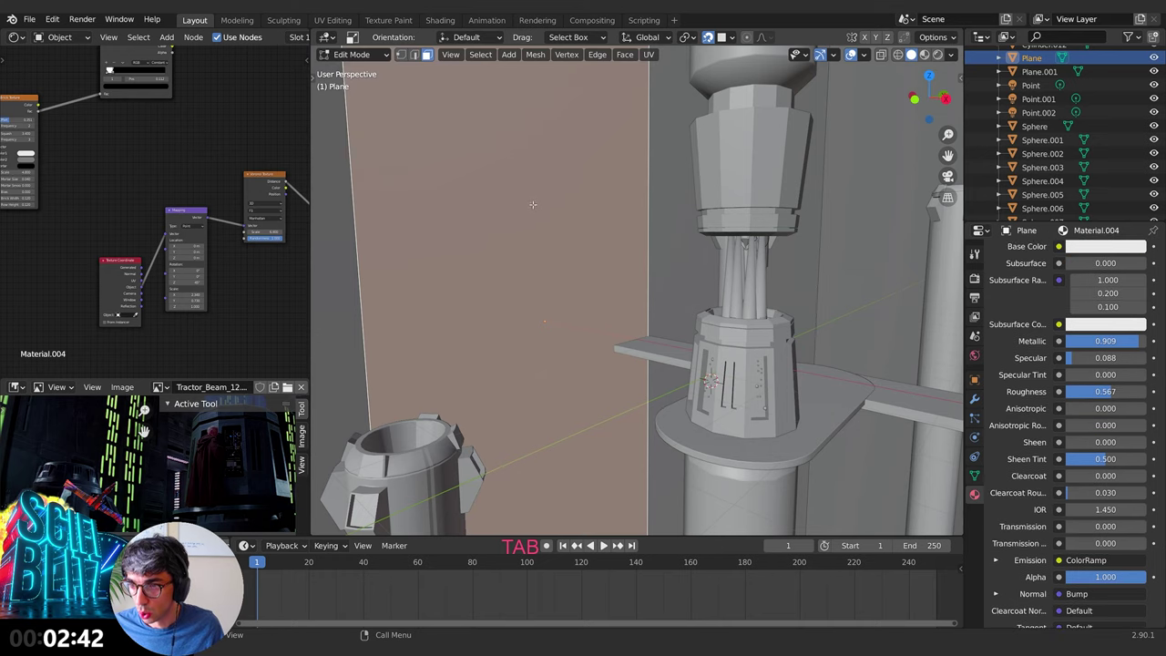
{"action": "middle_click_drag", "start_coordinate": [533, 205], "coordinate": [579, 316], "text": "shift"}
{"action": "scroll", "coordinate": [563, 309], "scroll_direction": "down", "scroll_amount": 3}
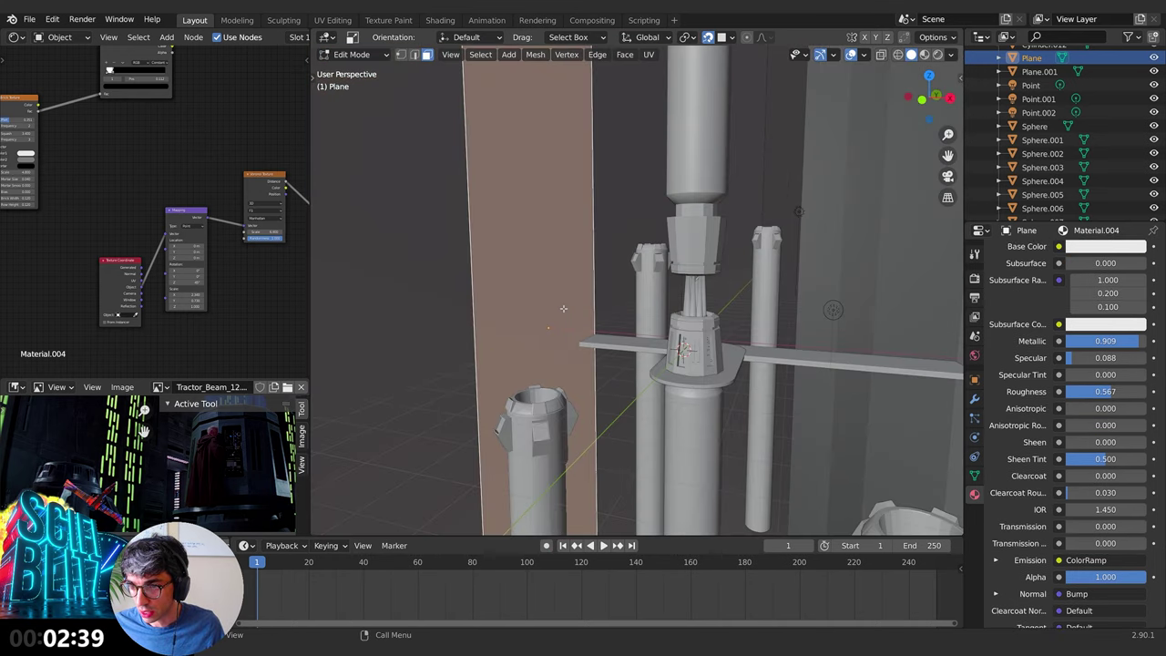
{"action": "key", "text": "Tab"}
Step: Duplicate the walkway slab in place and turn off snapping
{"action": "left_click", "coordinate": [635, 351]}
{"action": "key", "text": "shift+d"}
{"action": "right_click", "coordinate": [625, 349]}
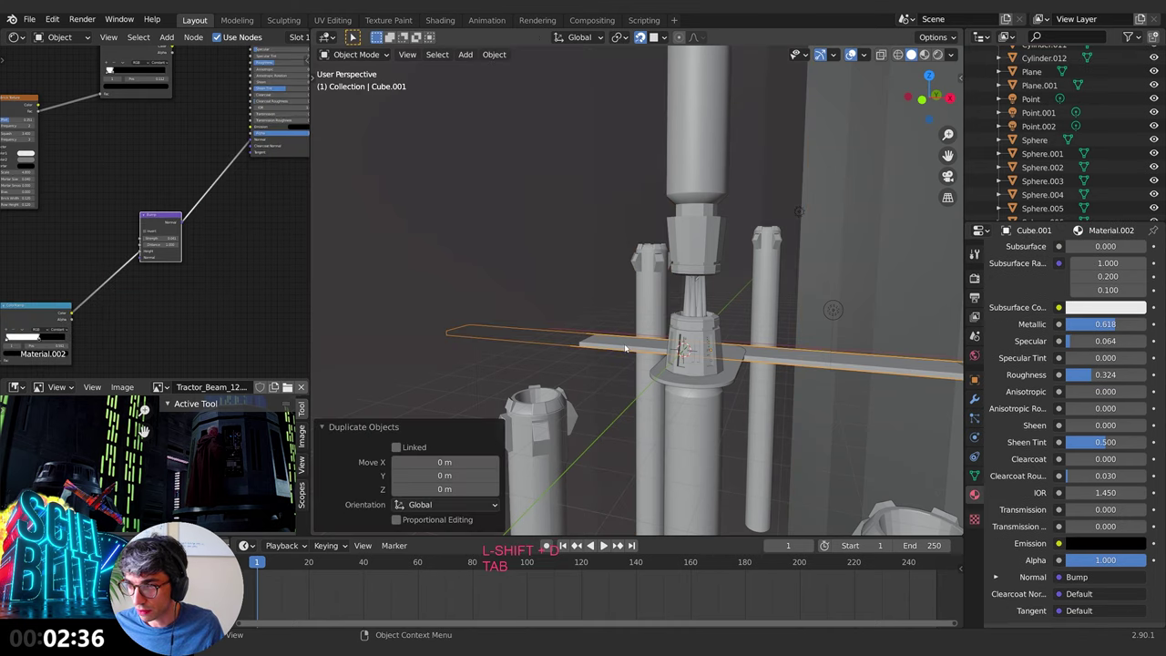
{"action": "key", "text": "g"}
{"action": "key", "text": "z"}
{"action": "key", "text": "Escape"}
{"action": "key", "text": "shift+Tab"}
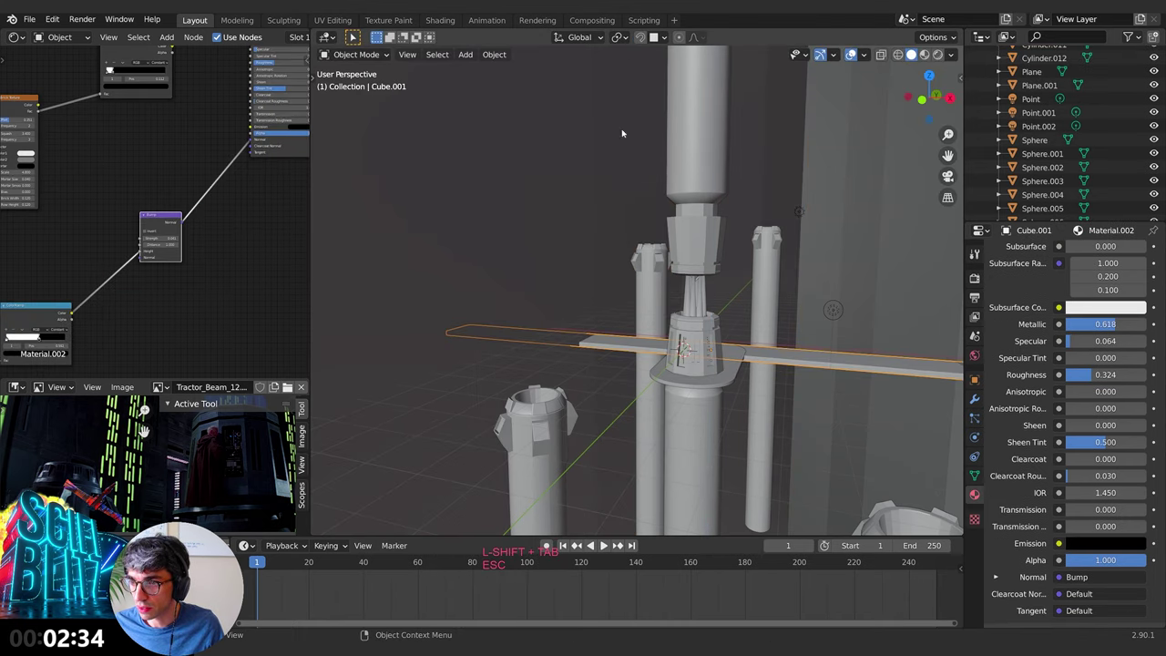
Step: Scale the duplicated walkway slab along Z by about 6.98 and again by about 1.92 to form a tall block
{"action": "key", "text": "s"}
{"action": "key", "text": "z"}
{"action": "left_click", "coordinate": [485, 517]}
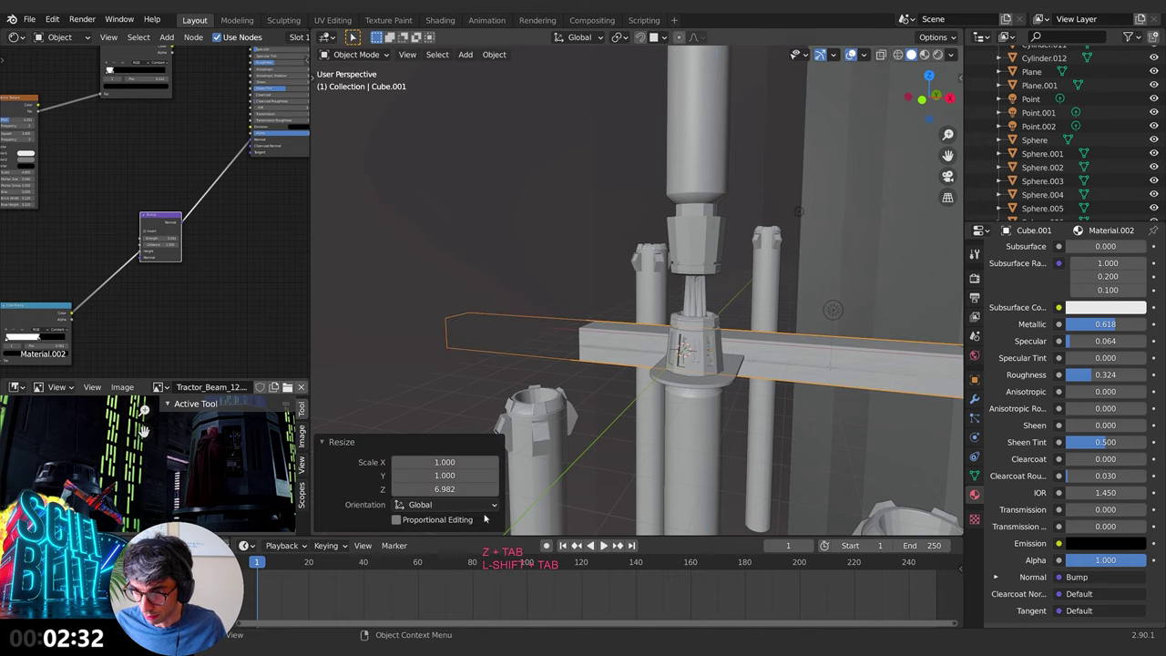
{"action": "key", "text": "s"}
{"action": "key", "text": "z"}
{"action": "left_click", "coordinate": [654, 283]}
Step: Raise the tall block about 1.26 m along Z and shift it along X so it passes through the wall
{"action": "key", "text": "g"}
{"action": "key", "text": "z"}
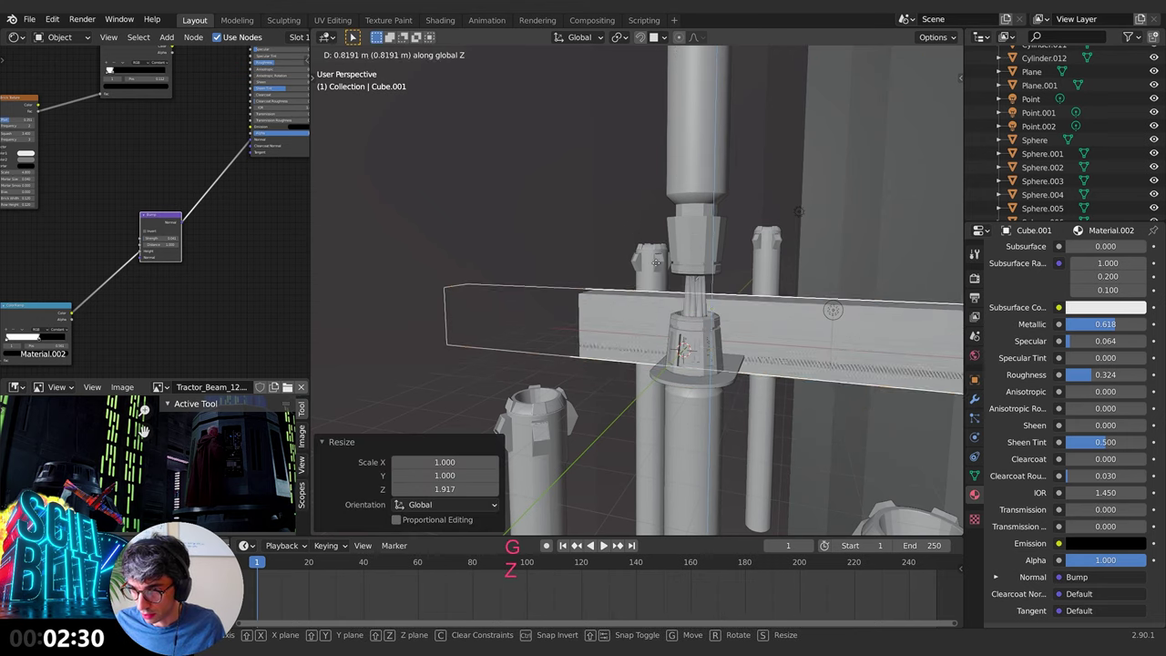
{"action": "left_click", "coordinate": [909, 393]}
{"action": "key", "text": "g"}
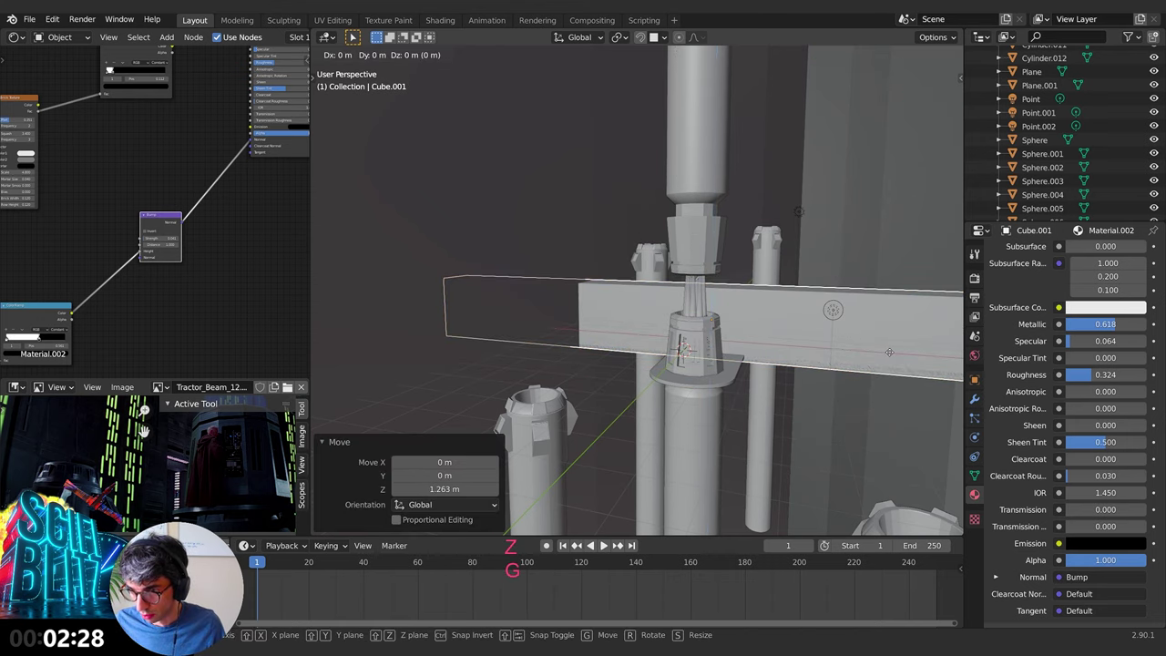
{"action": "key", "text": "x"}
{"action": "left_click", "coordinate": [528, 218]}
{"action": "middle_click_drag", "start_coordinate": [529, 217], "coordinate": [495, 213]}
Step: Subdivide all faces of the background wall with 10 cuts
{"action": "left_click", "coordinate": [494, 213]}
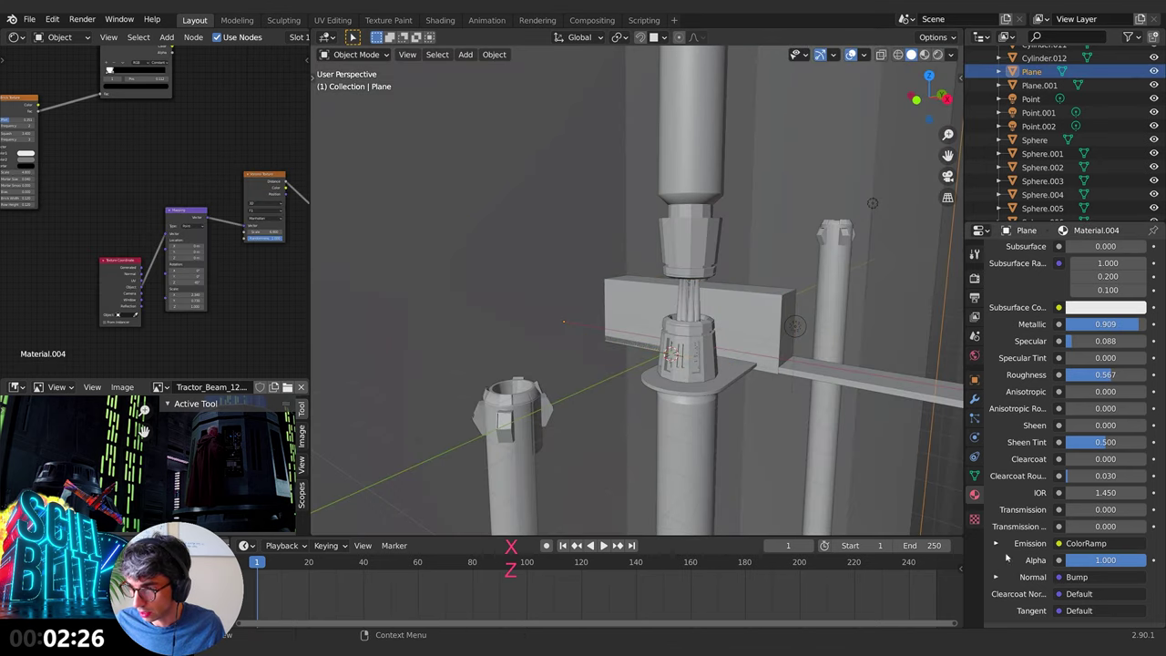
{"action": "key", "text": "Tab"}
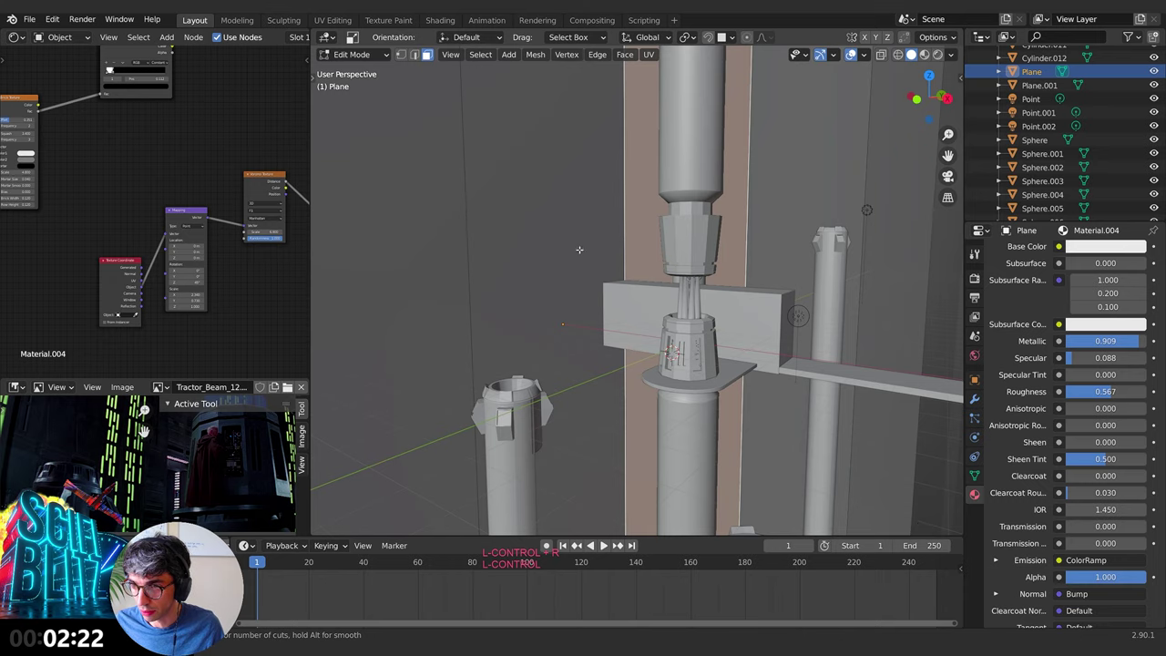
{"action": "key", "text": "a"}
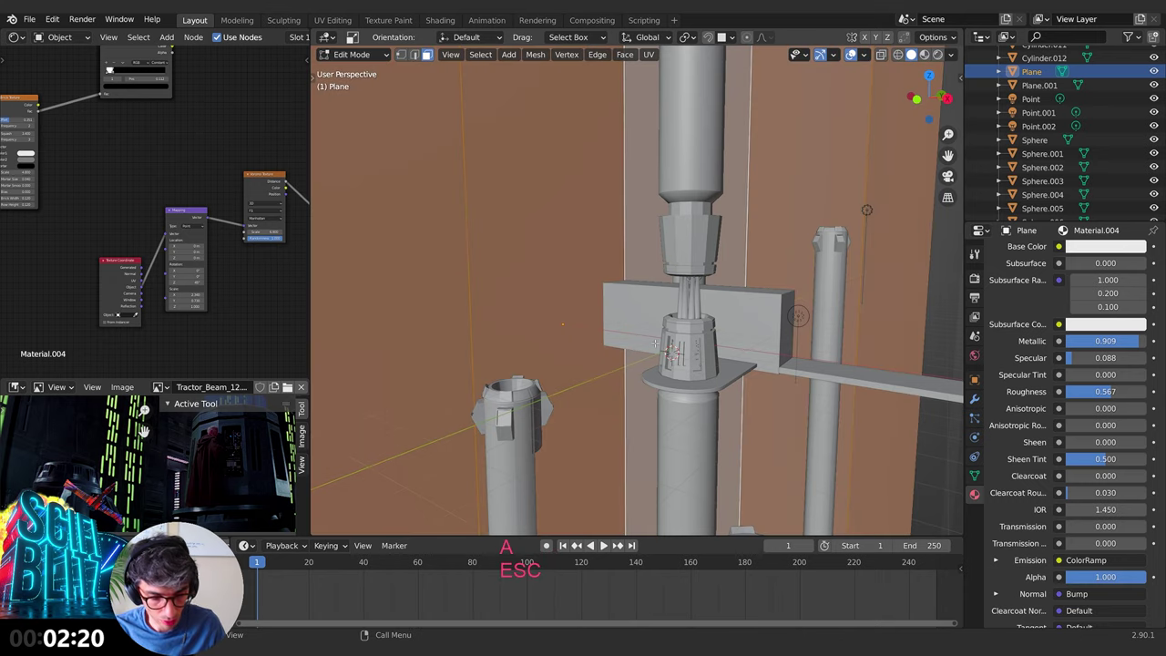
{"action": "key", "text": "F3"}
{"action": "type", "text": "sub"}
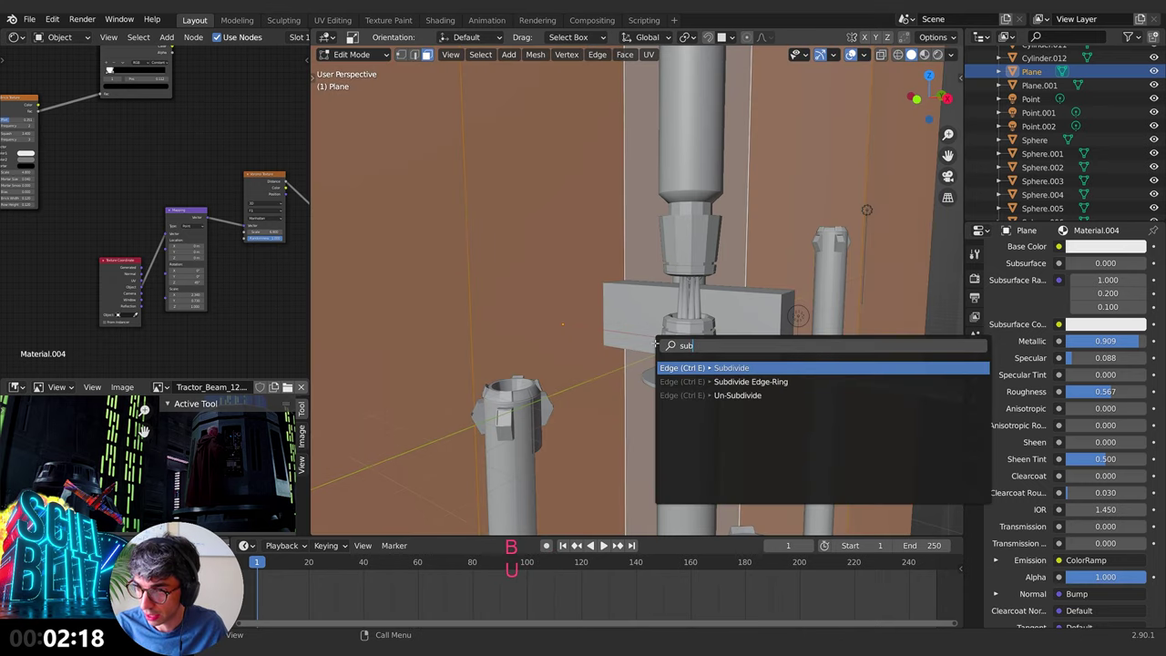
{"action": "key", "text": "Return"}
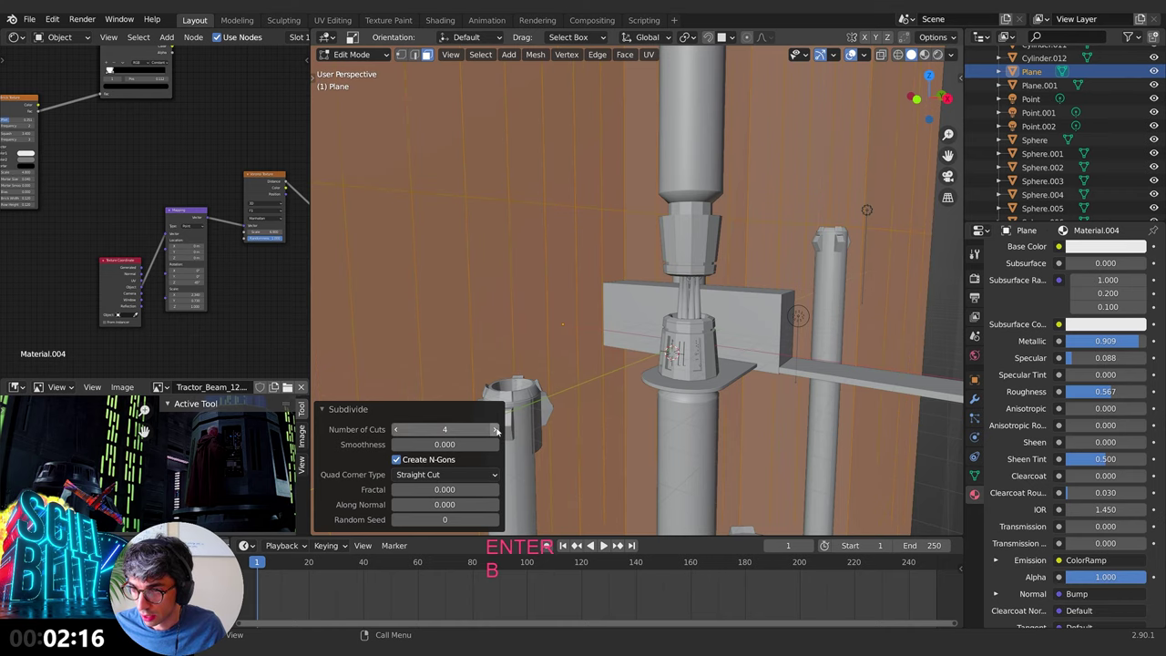
{"action": "left_click", "coordinate": [497, 430]}
{"action": "left_click", "coordinate": [497, 430]}
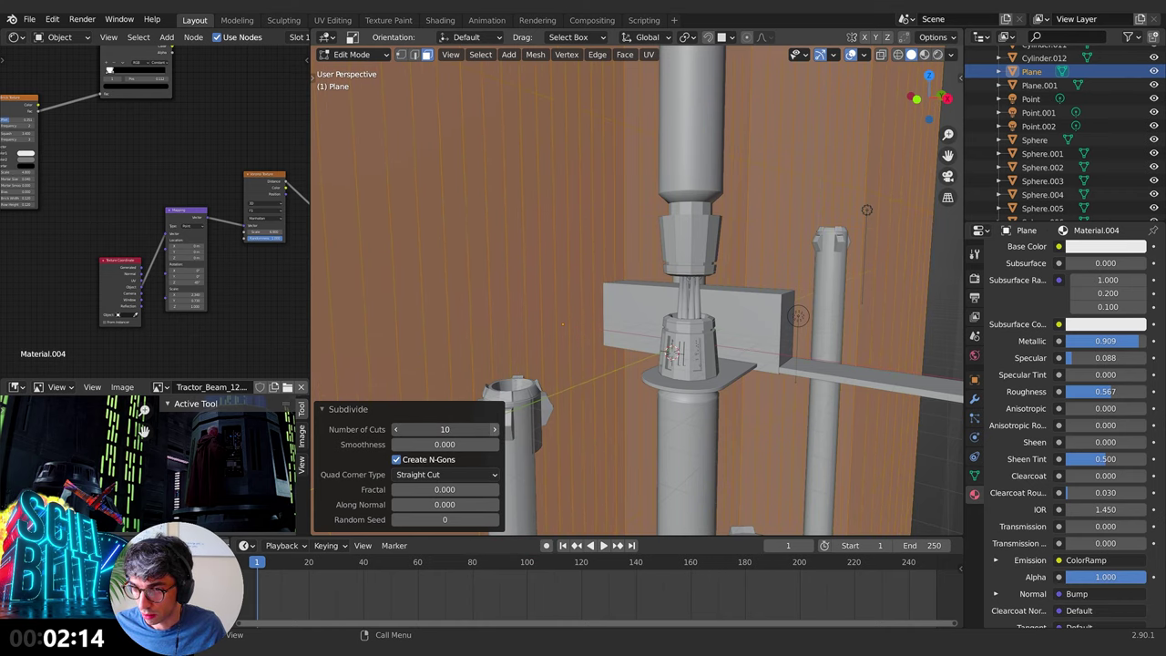
{"action": "key", "text": "Tab"}
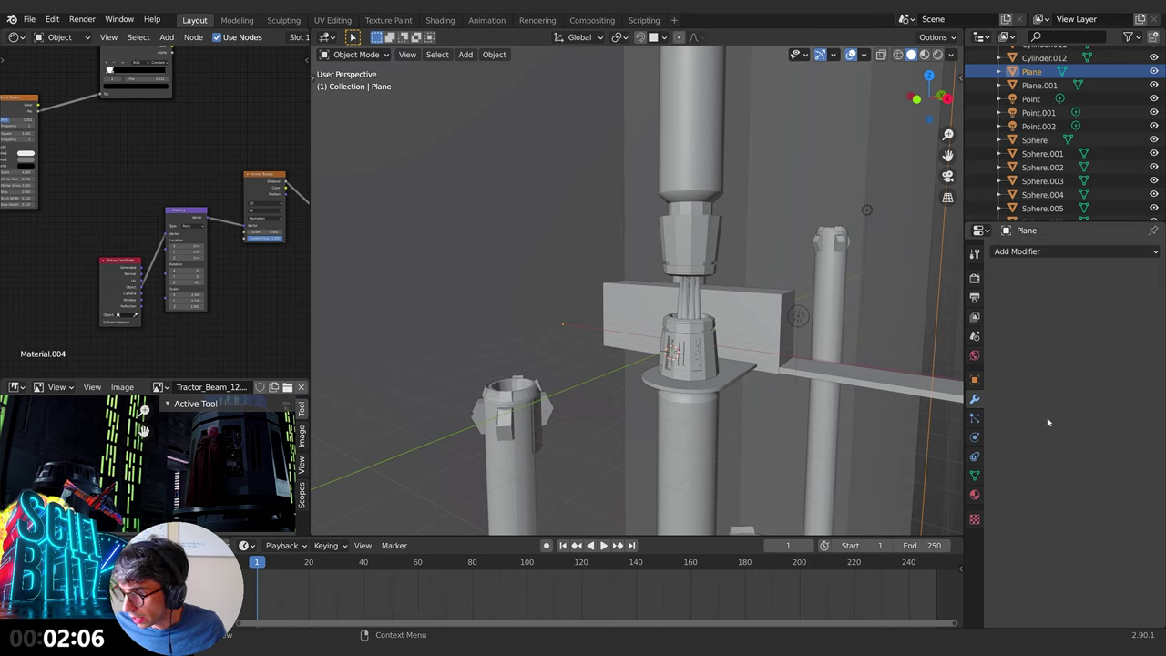
Step: Add a Boolean Difference modifier to the wall with the tall block as the cutting object, and hide the block
{"action": "left_click", "coordinate": [1064, 251]}
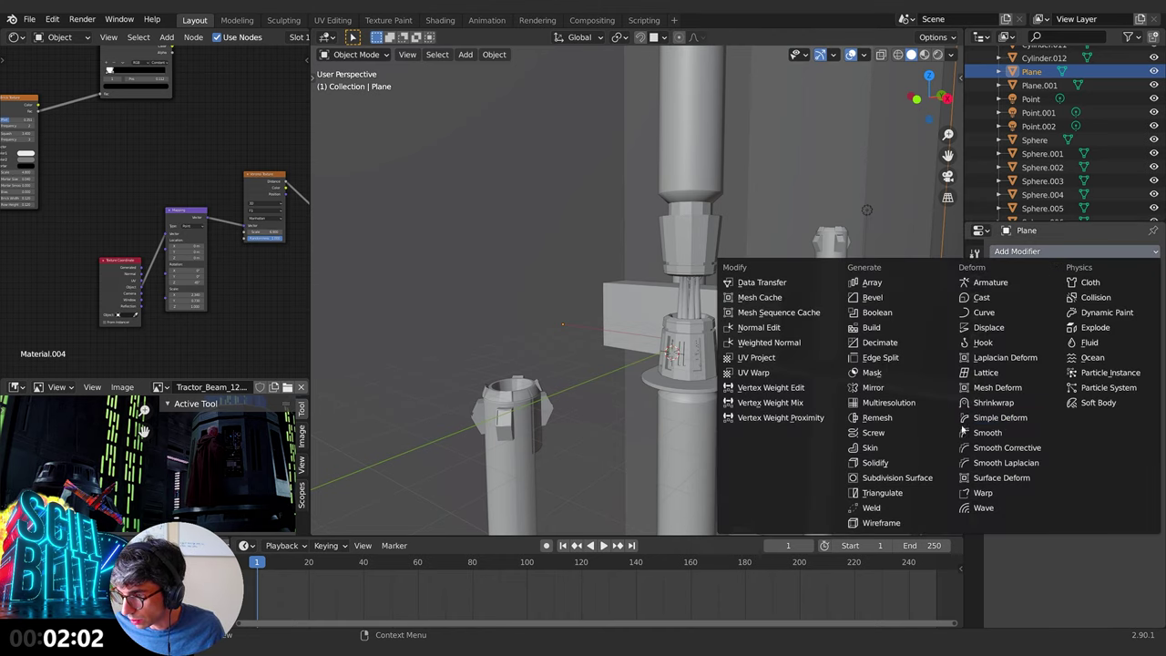
{"action": "left_click", "coordinate": [895, 310]}
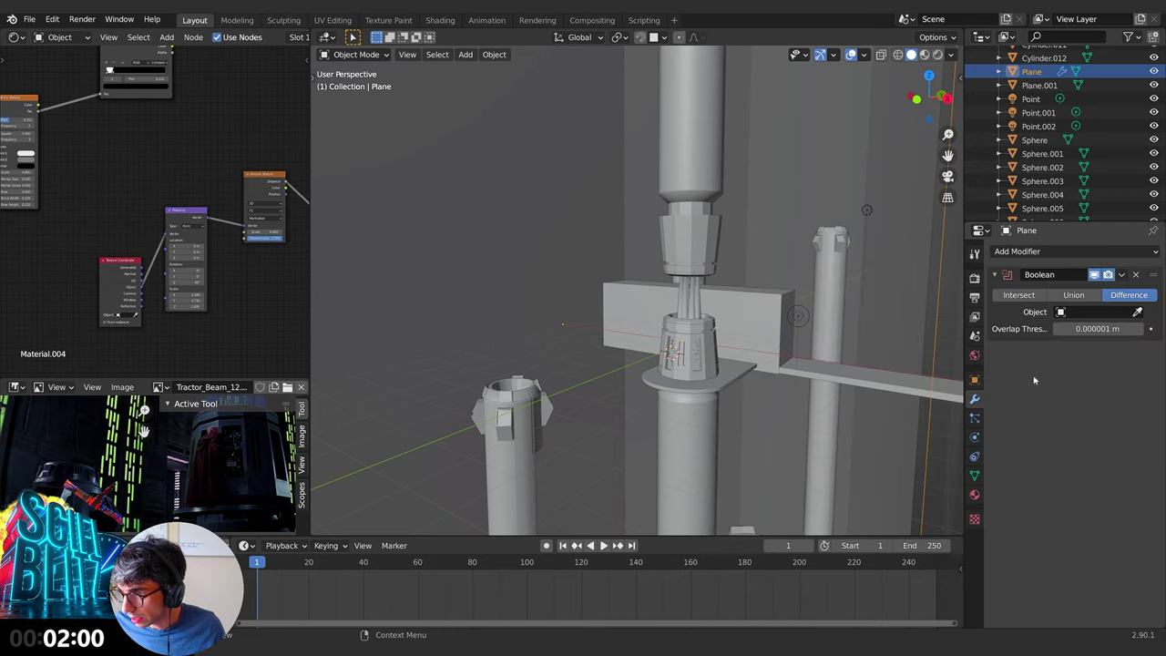
{"action": "left_click", "coordinate": [645, 305]}
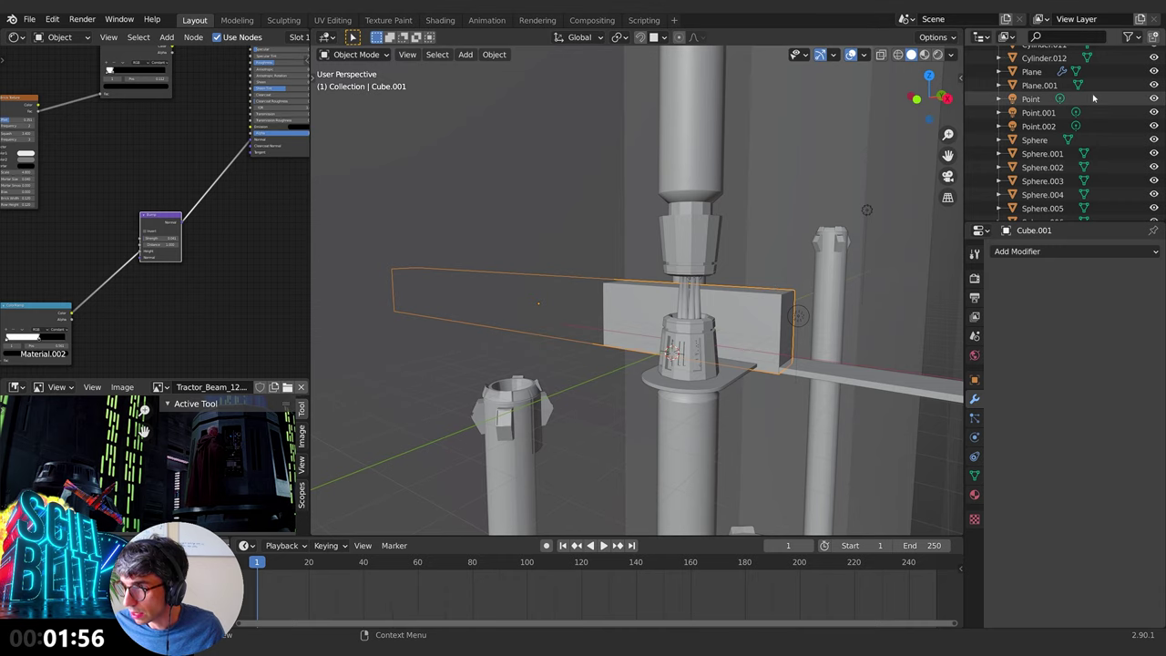
{"action": "scroll", "coordinate": [1070, 186], "scroll_direction": "up", "scroll_amount": 6}
{"action": "key", "text": "h"}
{"action": "left_click", "coordinate": [577, 276]}
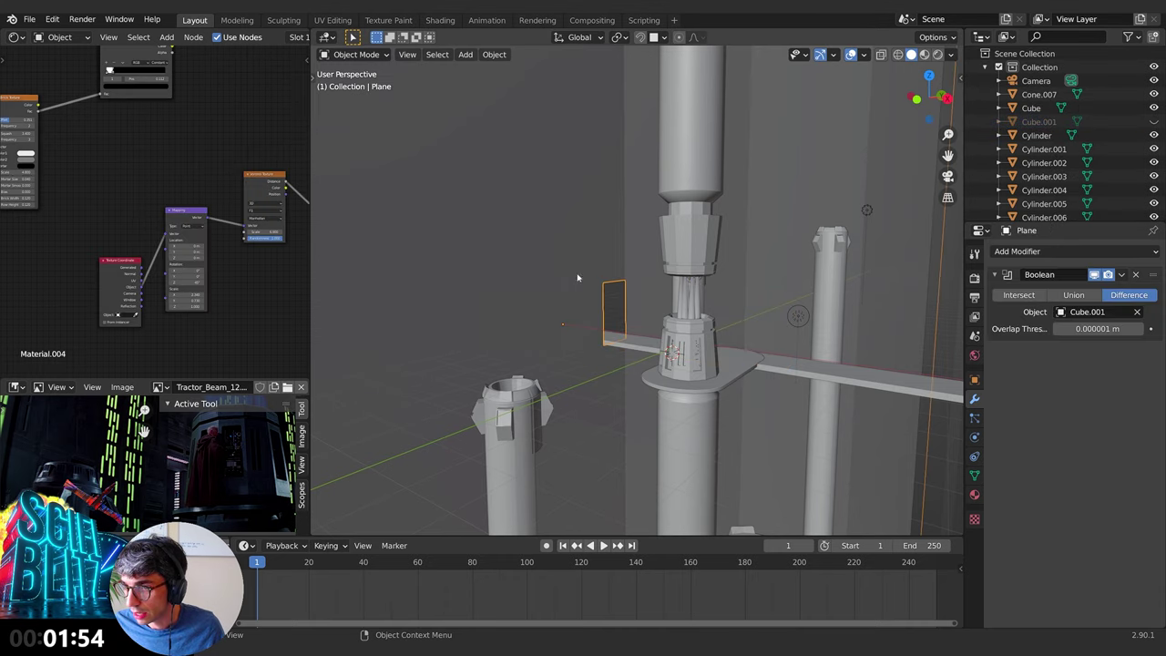
Step: Inspect the doorway cut at the end of the walkway and apply the wall's Boolean modifier
{"action": "middle_click_drag", "start_coordinate": [578, 276], "coordinate": [607, 305]}
{"action": "scroll", "coordinate": [606, 310], "scroll_direction": "up", "scroll_amount": 5}
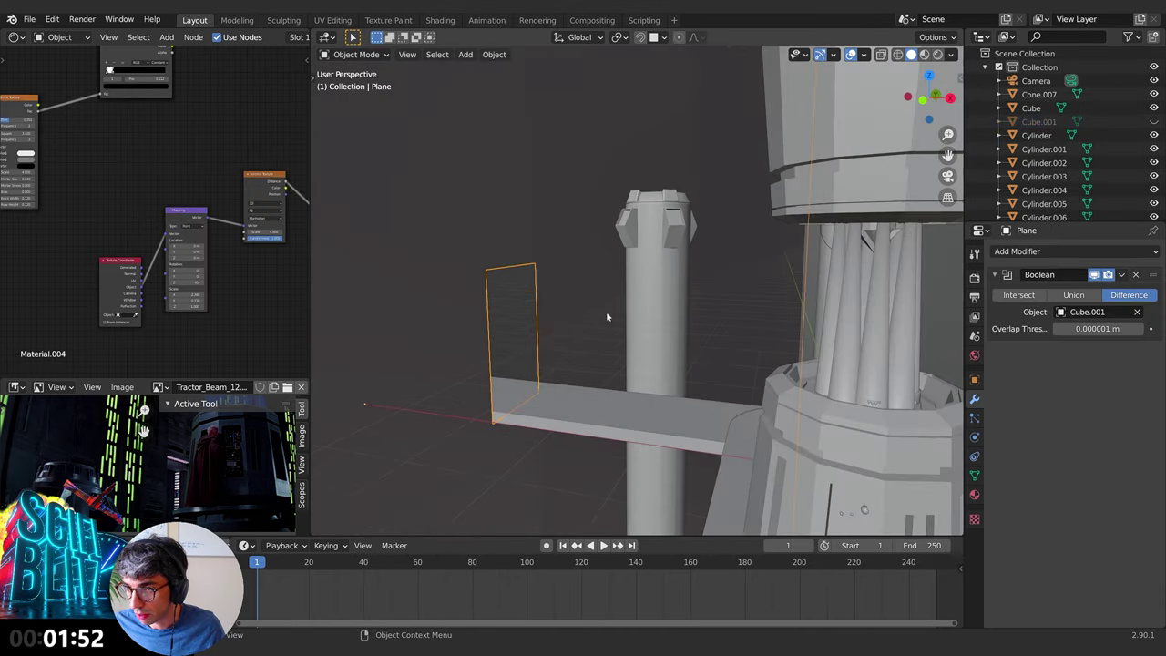
{"action": "scroll", "coordinate": [606, 314], "scroll_direction": "down", "scroll_amount": 3}
{"action": "left_click", "coordinate": [1126, 273]}
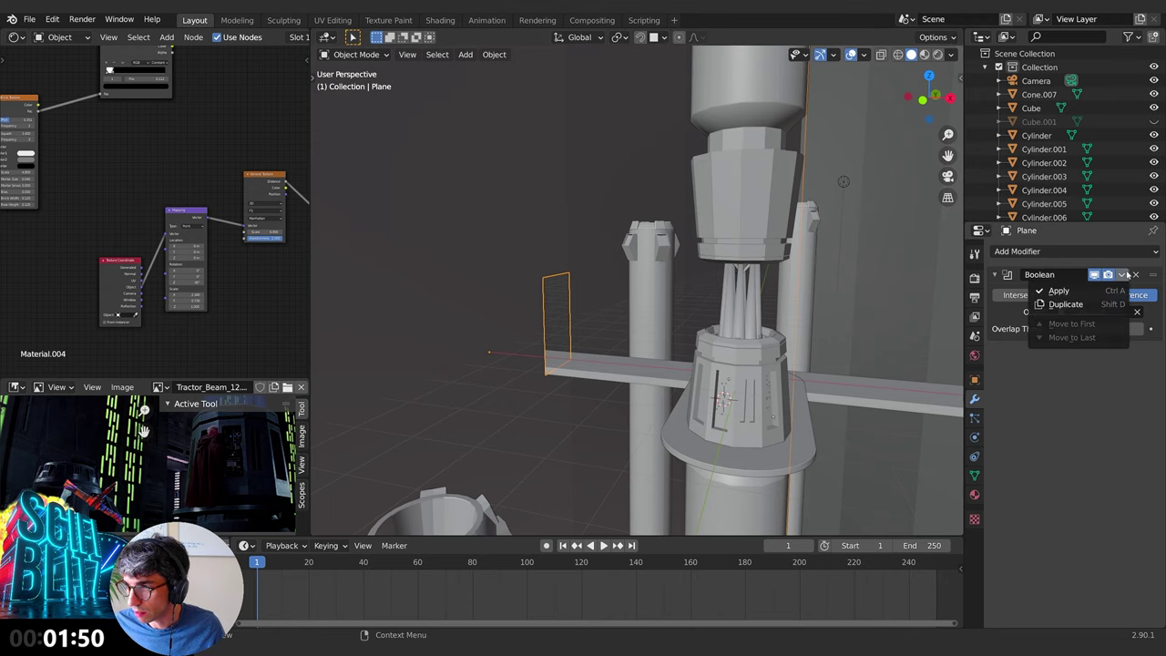
{"action": "left_click", "coordinate": [1066, 293]}
Step: Open the wall mesh for editing and try to select the loop around the doorway opening
{"action": "scroll", "coordinate": [558, 290], "scroll_direction": "up", "scroll_amount": 2}
{"action": "key", "text": "Tab"}
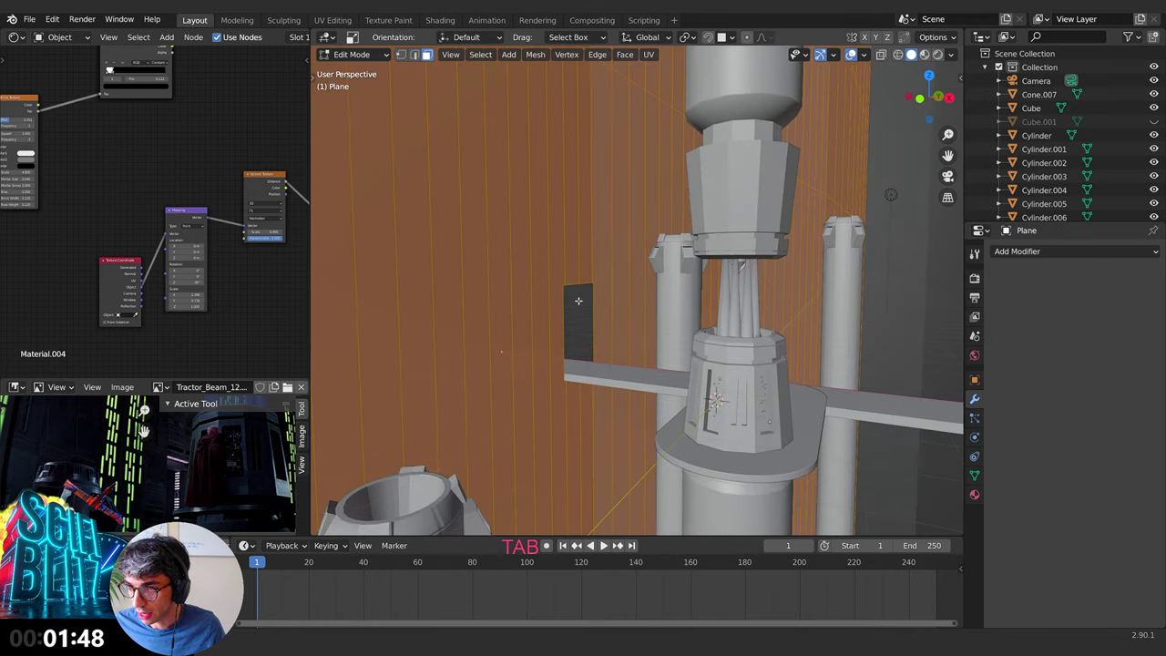
{"action": "middle_click_drag", "start_coordinate": [579, 300], "coordinate": [576, 286]}
{"action": "left_click", "coordinate": [416, 77]}
{"action": "left_click", "coordinate": [588, 293], "text": "alt"}
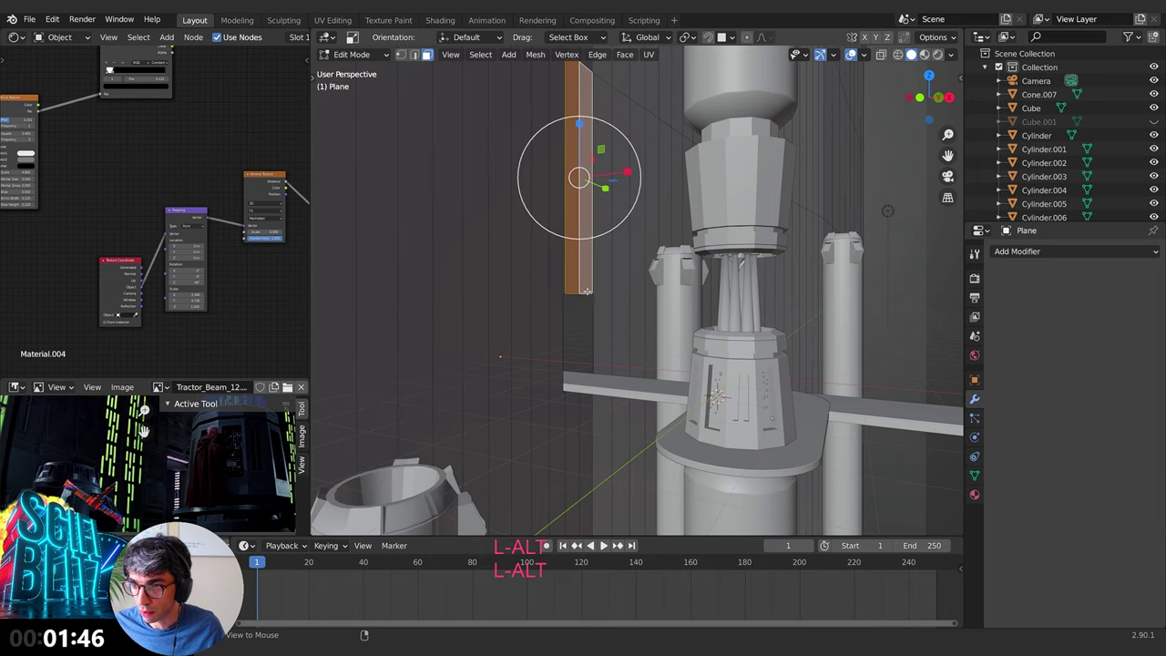
{"action": "left_click", "coordinate": [595, 294], "text": "alt"}
{"action": "left_click", "coordinate": [590, 292], "text": "alt"}
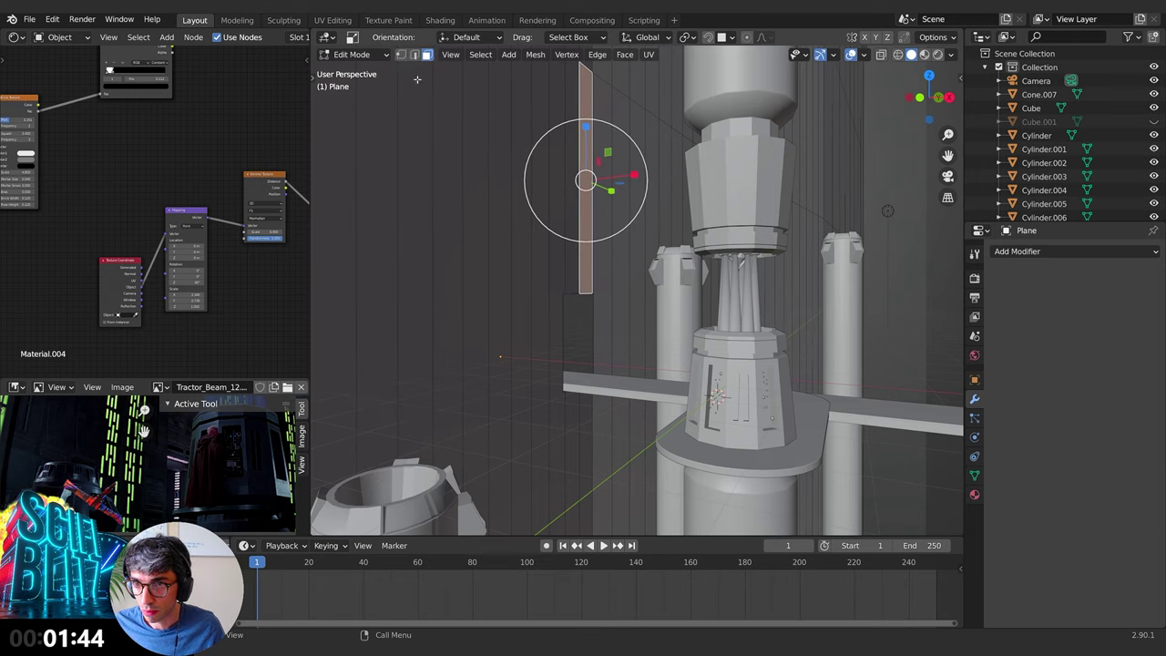
Step: Select the two vertical side edges and the top edges of the doorway opening in the wall mesh
{"action": "scroll", "coordinate": [453, 109], "scroll_direction": "up", "scroll_amount": 3}
{"action": "left_click", "coordinate": [415, 54]}
{"action": "left_click", "coordinate": [565, 293], "text": "alt"}
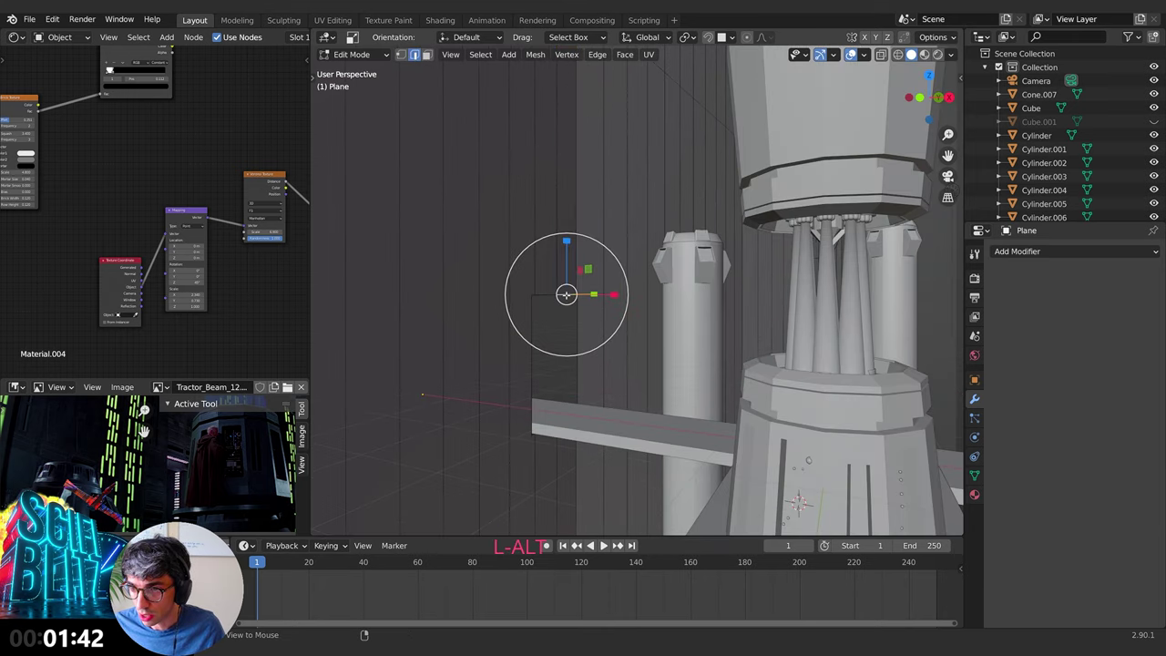
{"action": "left_click", "coordinate": [546, 294], "text": "alt+shift"}
{"action": "left_click", "coordinate": [534, 289], "text": "alt+shift"}
{"action": "left_click", "coordinate": [531, 309]}
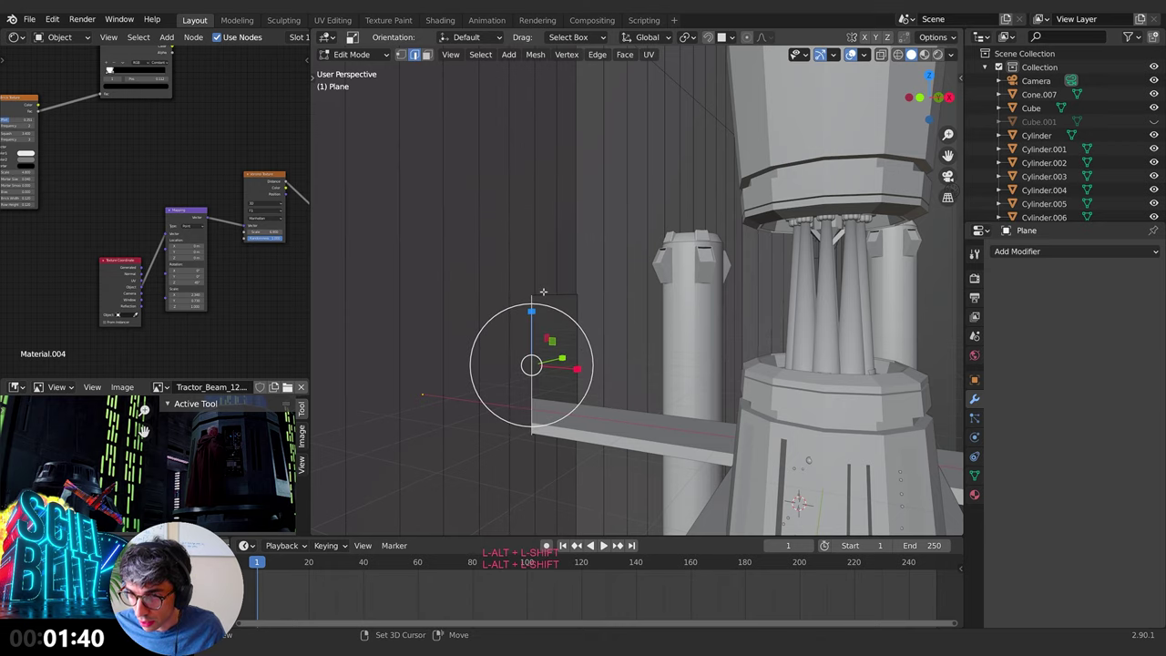
{"action": "left_click", "coordinate": [544, 294], "text": "shift"}
{"action": "left_click", "coordinate": [572, 296], "text": "shift"}
{"action": "scroll", "coordinate": [573, 297], "scroll_direction": "up", "scroll_amount": 3}
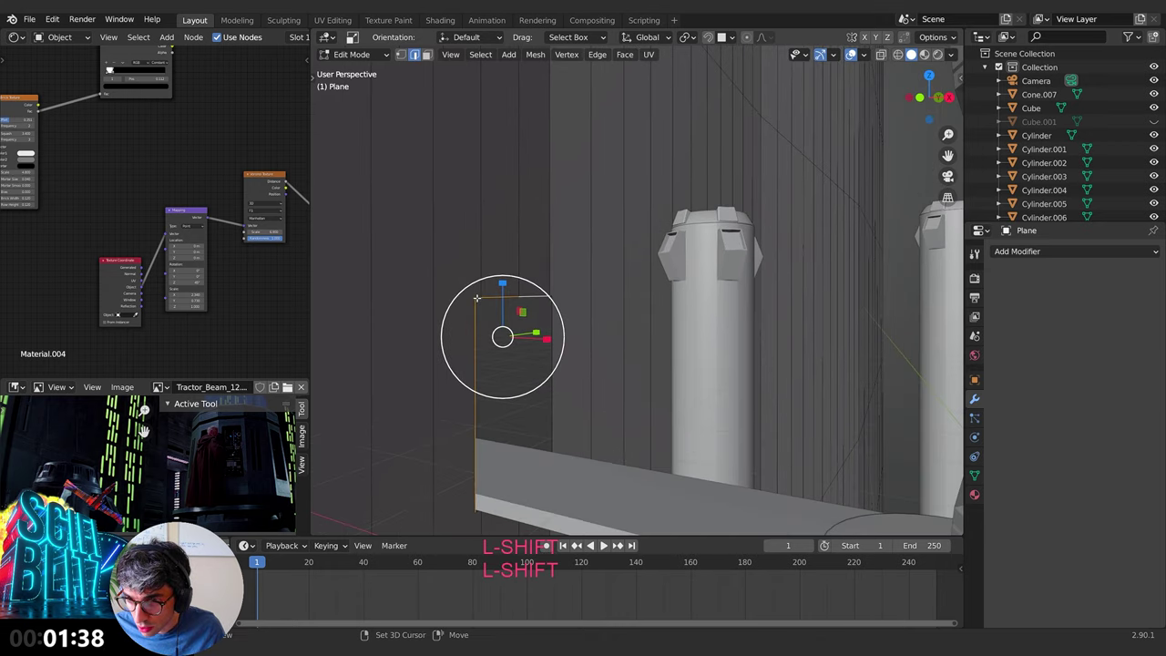
{"action": "scroll", "coordinate": [533, 297], "scroll_direction": "up", "scroll_amount": 2}
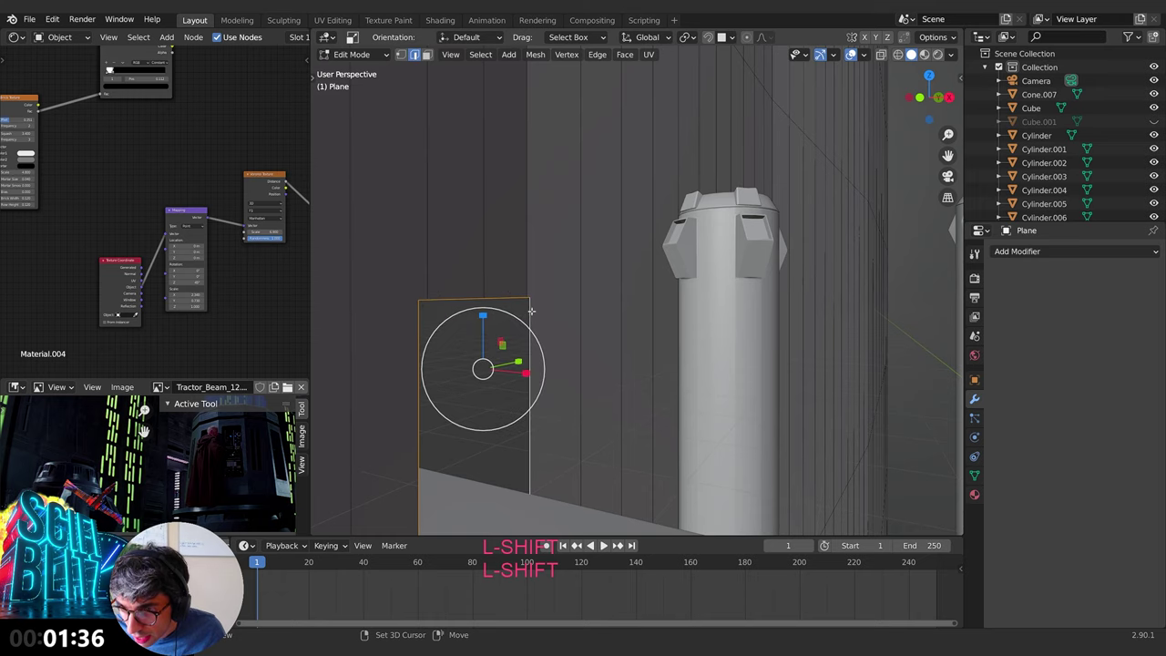
Step: Extrude the selected doorway edges and move them about 2.47 m along negative X to give the doorway depth
{"action": "key", "text": "e"}
{"action": "key", "text": "Escape"}
{"action": "key", "text": "g"}
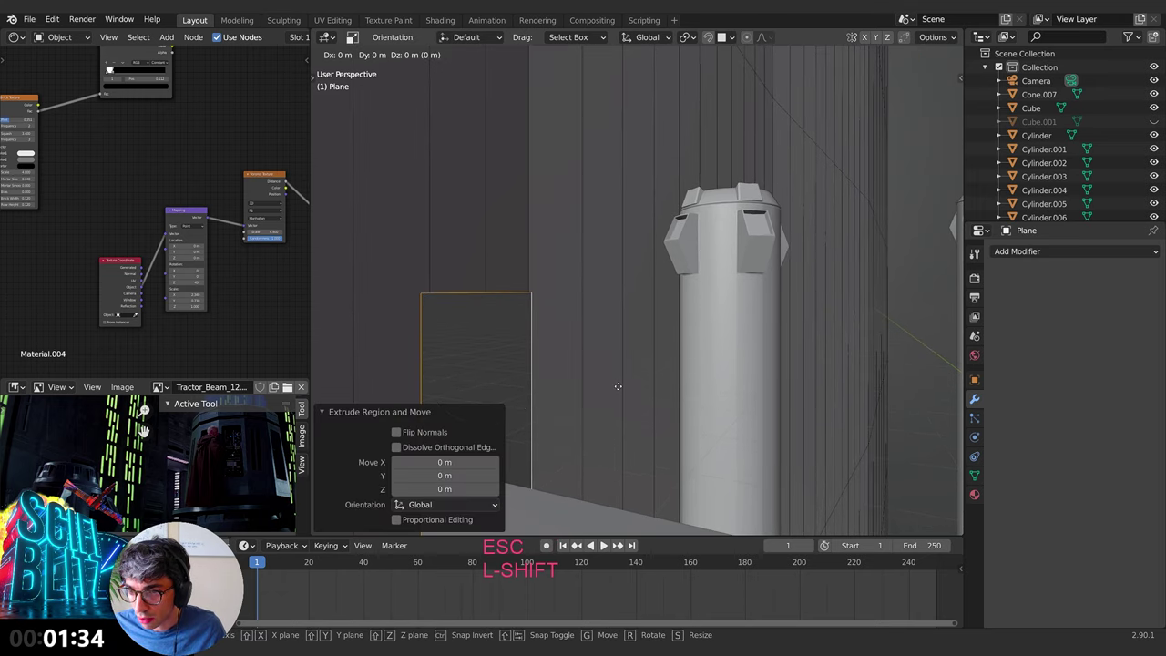
{"action": "key", "text": "Escape"}
{"action": "key", "text": "t"}
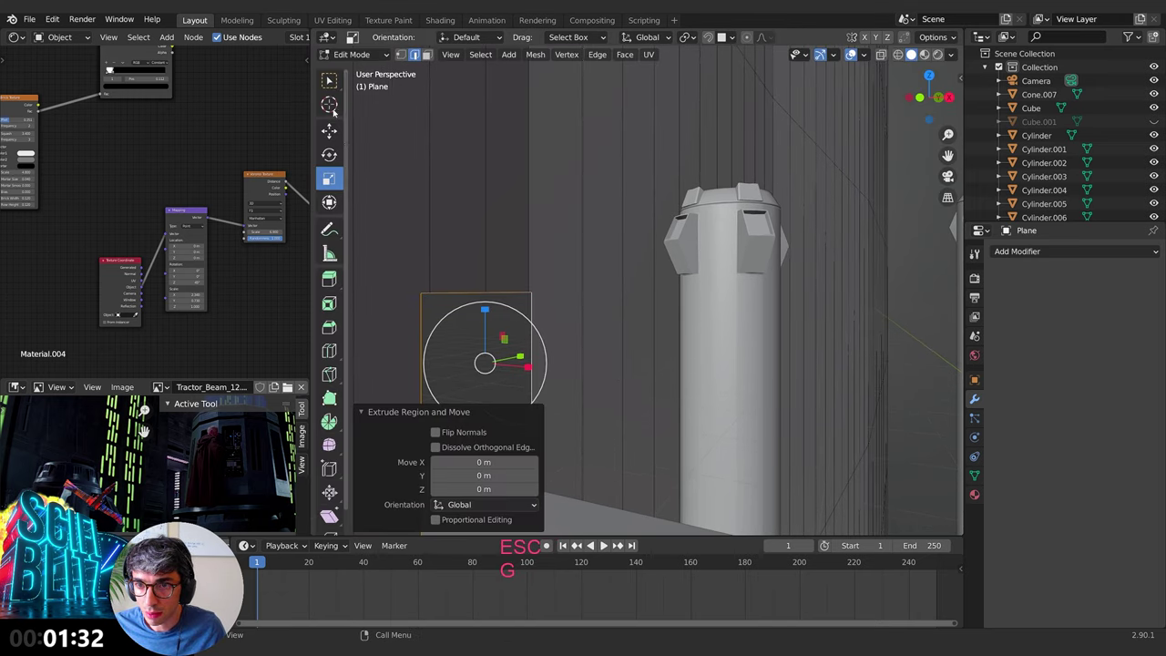
{"action": "left_click", "coordinate": [329, 131]}
{"action": "left_click_drag", "start_coordinate": [532, 366], "coordinate": [388, 335]}
{"action": "middle_click_drag", "start_coordinate": [388, 335], "coordinate": [569, 383]}
{"action": "scroll", "coordinate": [569, 383], "scroll_direction": "down", "scroll_amount": 5}
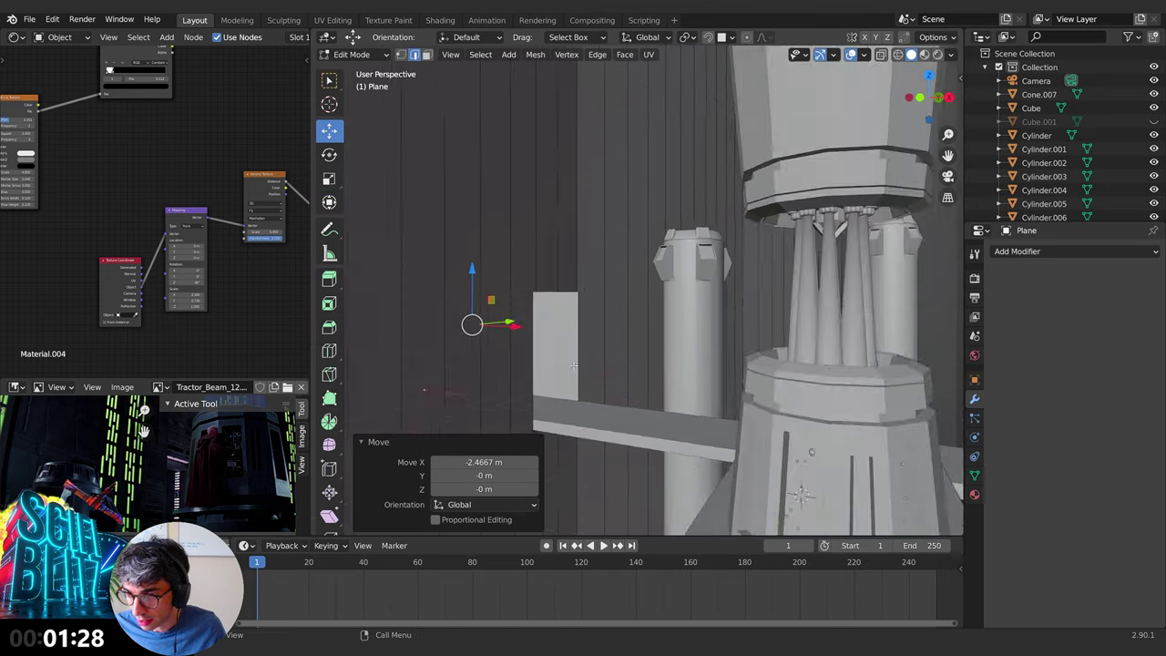
Step: Leave mesh editing and check the doorway recess through the camera with rendered shading
{"action": "key", "text": "Tab"}
{"action": "middle_click_drag", "start_coordinate": [627, 327], "coordinate": [765, 374], "text": "shift"}
{"action": "middle_click_drag", "start_coordinate": [766, 374], "coordinate": [737, 370], "text": "shift"}
{"action": "scroll", "coordinate": [737, 370], "scroll_direction": "down", "scroll_amount": 5}
{"action": "key", "text": "KP_0"}
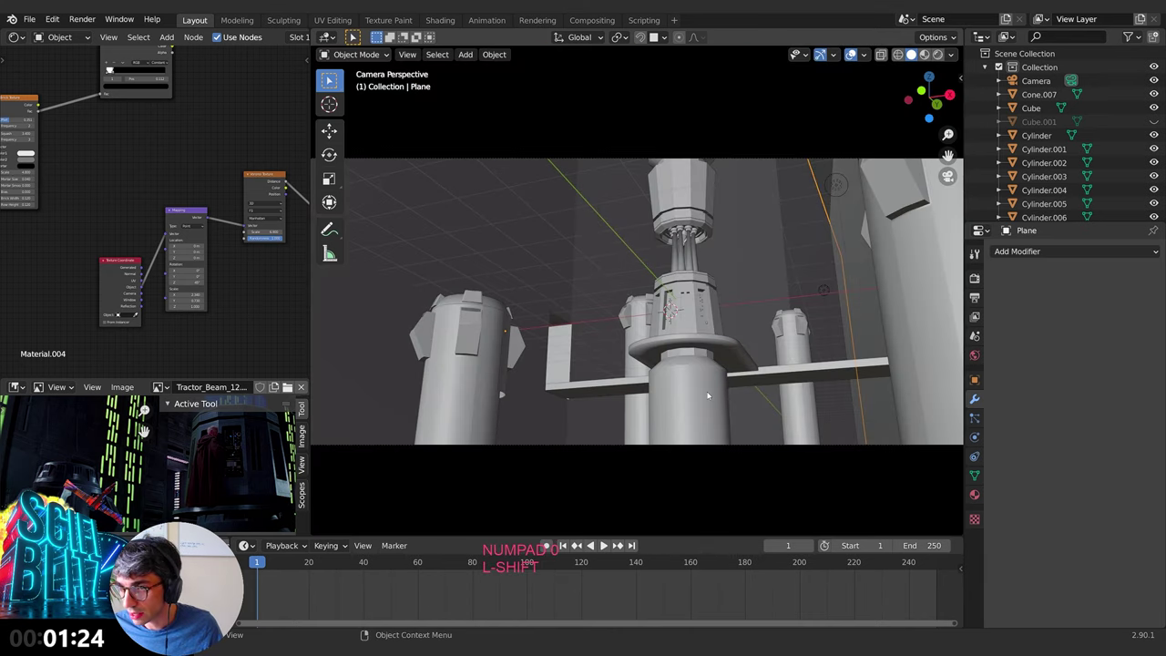
{"action": "left_click", "coordinate": [937, 54]}
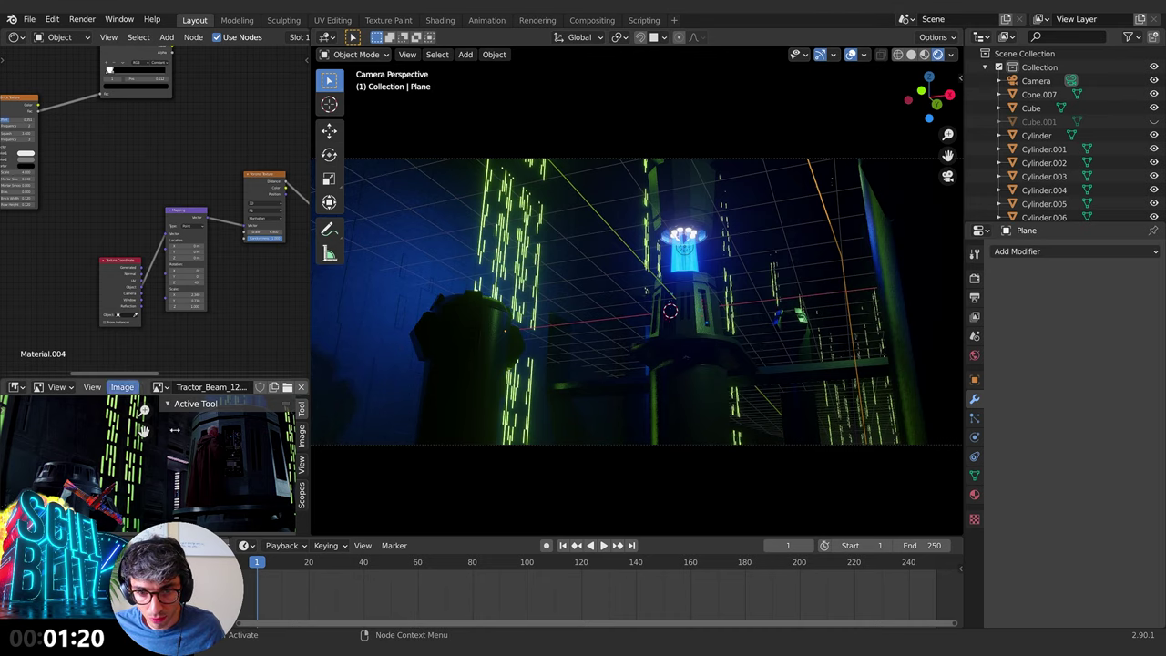
{"action": "key", "text": "shift+a"}
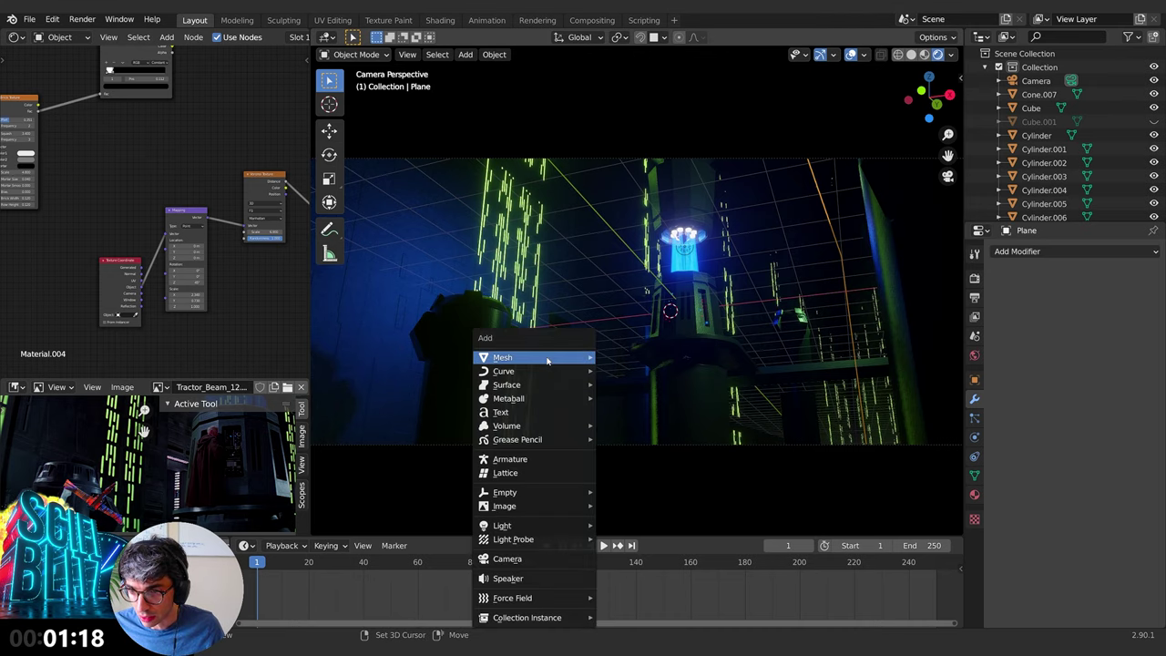
{"action": "key", "text": "Escape"}
Step: Return to solid shading and snap the 3D cursor to the inner side face of the doorway recess
{"action": "middle_click_drag", "start_coordinate": [554, 338], "coordinate": [582, 366]}
{"action": "scroll", "coordinate": [574, 271], "scroll_direction": "up", "scroll_amount": 4}
{"action": "left_click", "coordinate": [910, 98]}
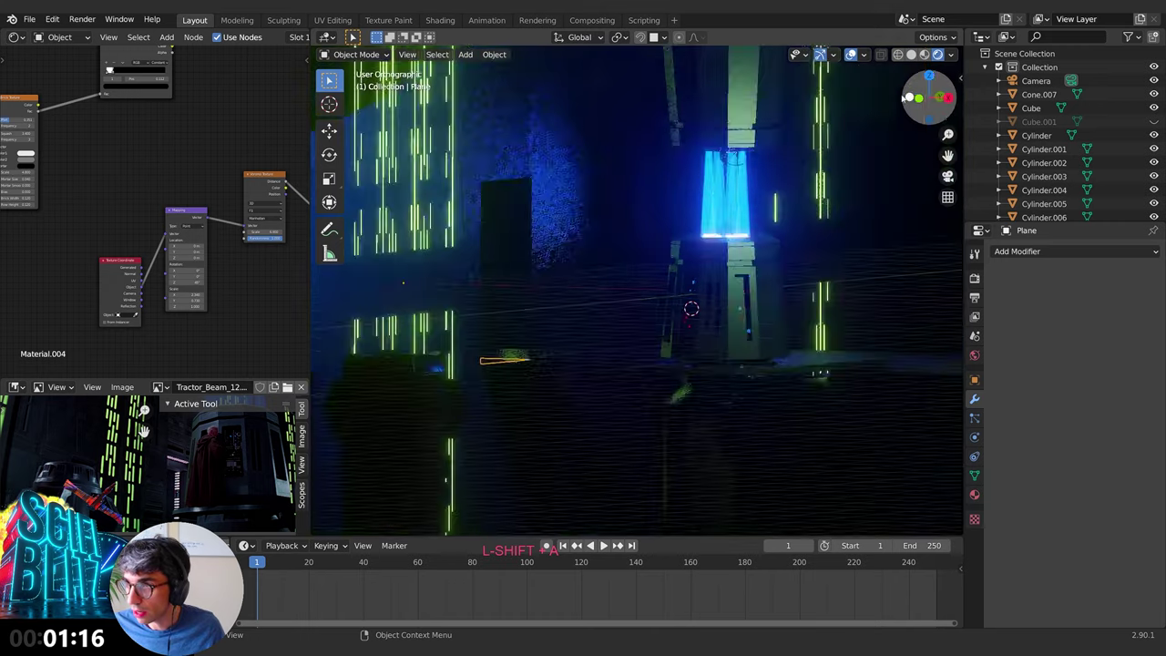
{"action": "left_click", "coordinate": [911, 55]}
{"action": "mouse_move", "coordinate": [604, 202]}
{"action": "middle_mouse_down"}
{"action": "mouse_move", "coordinate": [747, 231]}
{"action": "mouse_move", "coordinate": [616, 294]}
{"action": "mouse_move", "coordinate": [742, 304]}
{"action": "mouse_move", "coordinate": [469, 315]}
{"action": "mouse_move", "coordinate": [502, 232]}
{"action": "mouse_move", "coordinate": [609, 345]}
{"action": "mouse_move", "coordinate": [594, 316]}
{"action": "mouse_move", "coordinate": [601, 334]}
{"action": "middle_mouse_up"}
{"action": "scroll", "coordinate": [711, 307], "scroll_direction": "up", "scroll_amount": 2}
{"action": "scroll", "coordinate": [726, 307], "scroll_direction": "down", "scroll_amount": 3}
{"action": "scroll", "coordinate": [502, 232], "scroll_direction": "up", "scroll_amount": 3}
{"action": "scroll", "coordinate": [594, 316], "scroll_direction": "up", "scroll_amount": 2}
{"action": "key", "text": "shift+a"}
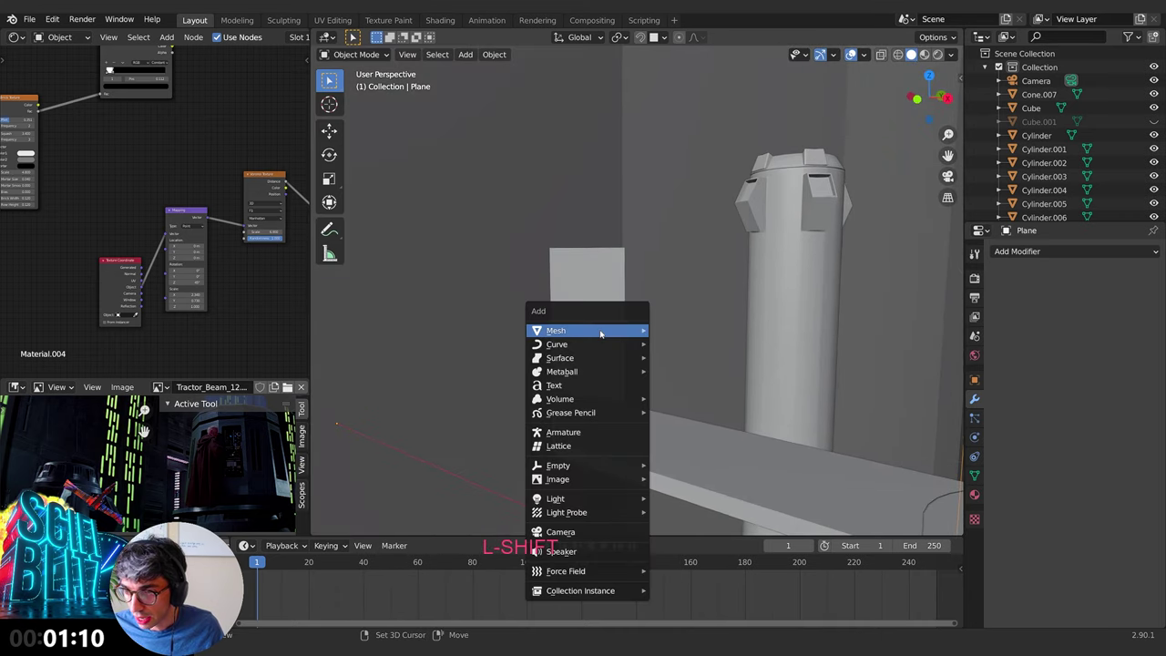
{"action": "key", "text": "Escape"}
{"action": "key", "text": "Tab"}
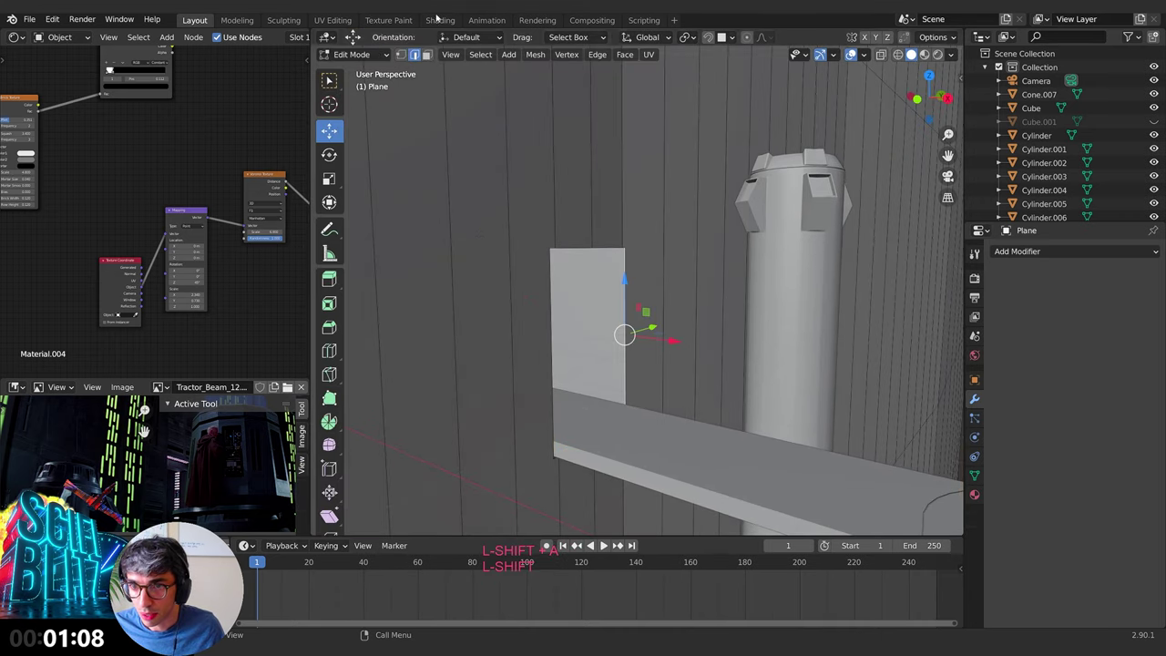
{"action": "left_click", "coordinate": [427, 55]}
{"action": "left_click", "coordinate": [638, 397]}
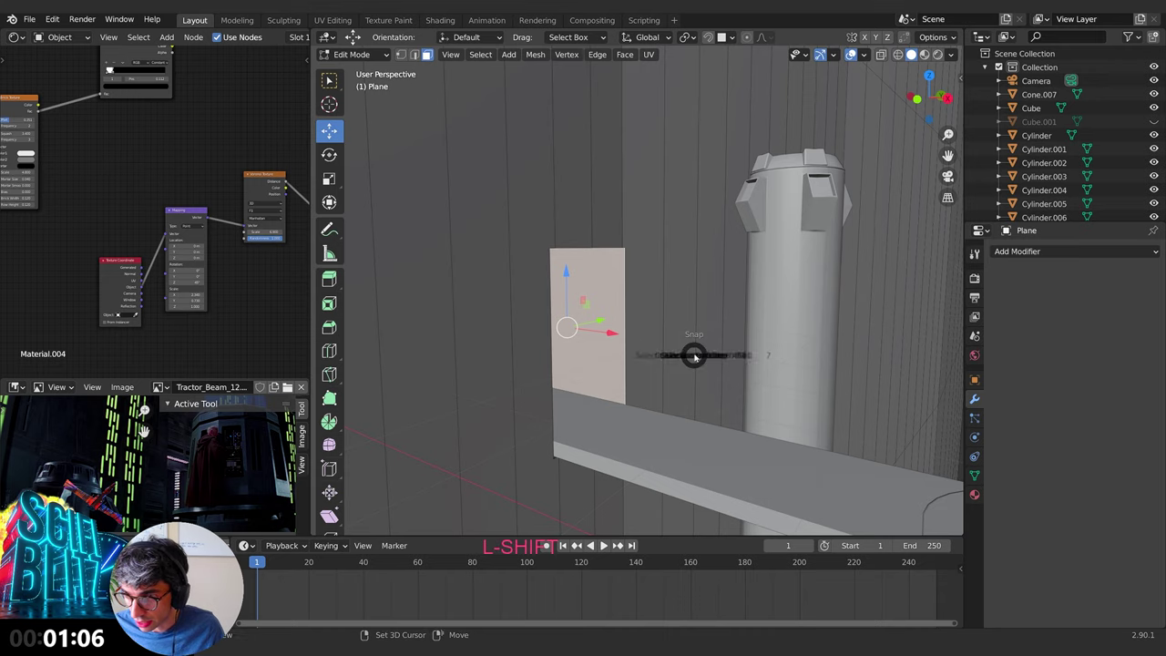
{"action": "key", "text": "shift+s"}
{"action": "left_click", "coordinate": [677, 389]}
{"action": "key", "text": "Tab"}
Step: Add a plane at the 3D cursor in the doorway and rotate it 90° about X
{"action": "key", "text": "shift+a"}
{"action": "mouse_move", "coordinate": [592, 331]}
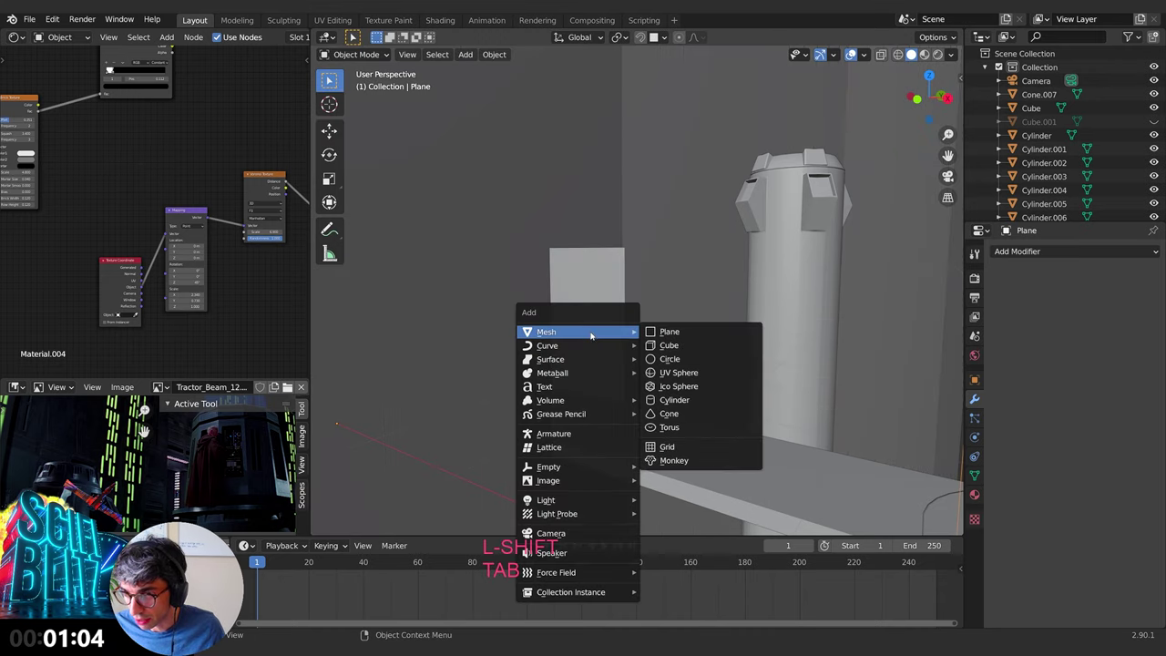
{"action": "left_click", "coordinate": [690, 331]}
{"action": "type", "text": "r"}
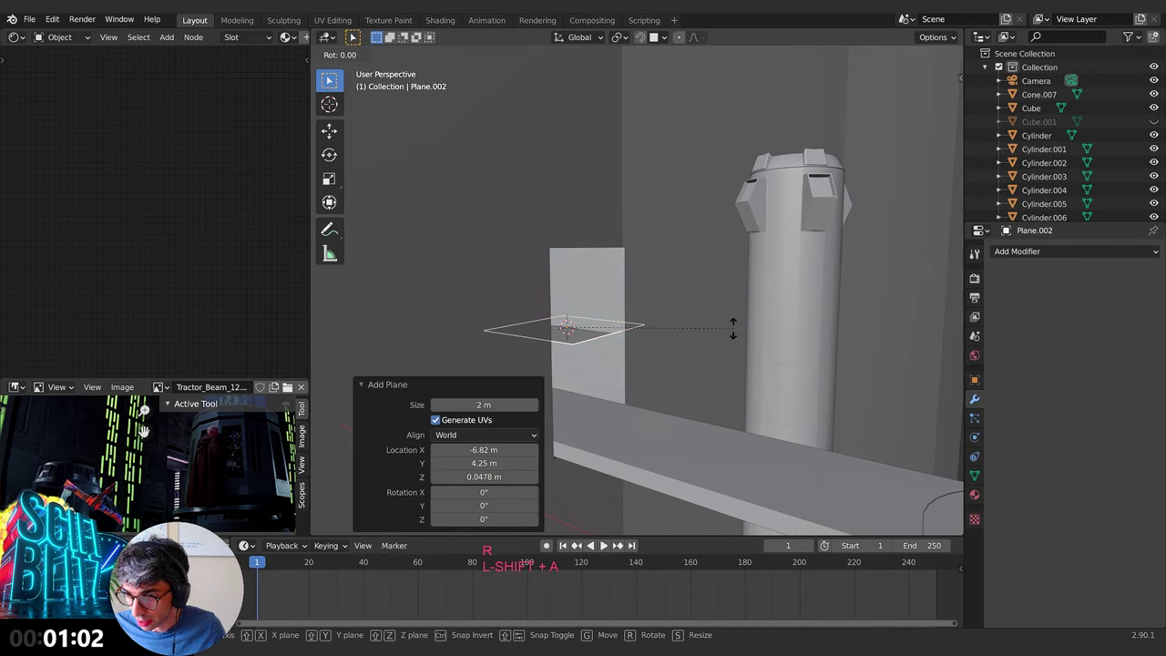
{"action": "type", "text": "x90"}
{"action": "key", "text": "Return"}
Step: Flatten the plane along Z into a narrow strip and scale it uniformly by about 0.662
{"action": "key", "text": "s"}
{"action": "key", "text": "z"}
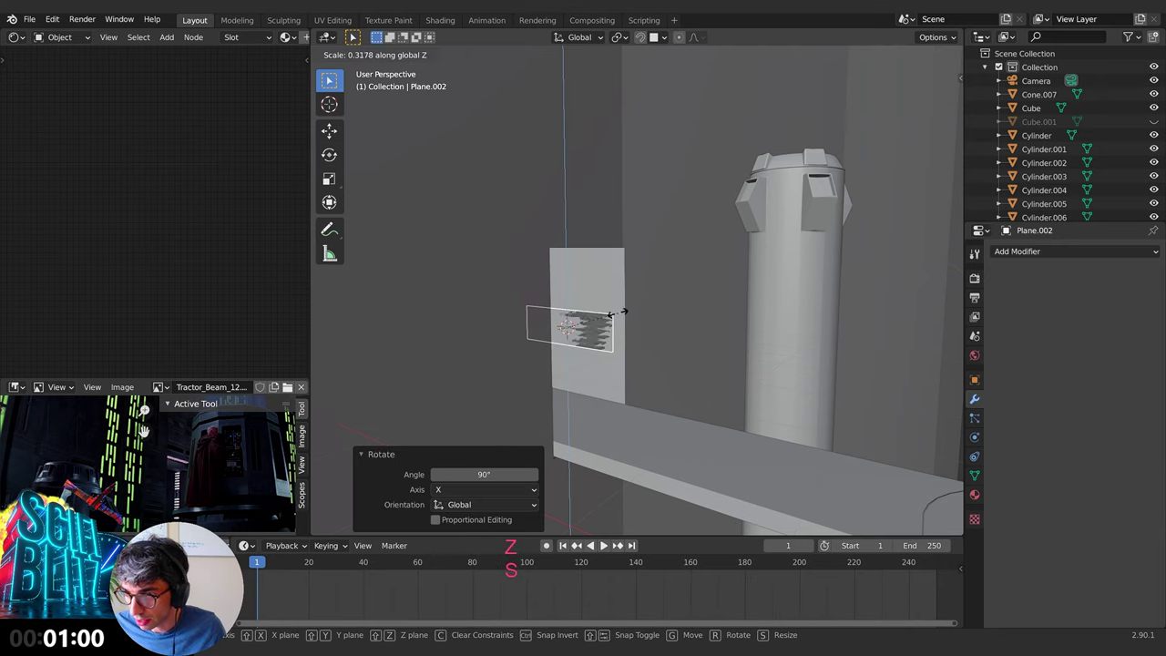
{"action": "left_click", "coordinate": [636, 334]}
{"action": "key", "text": "s"}
{"action": "left_click", "coordinate": [677, 341]}
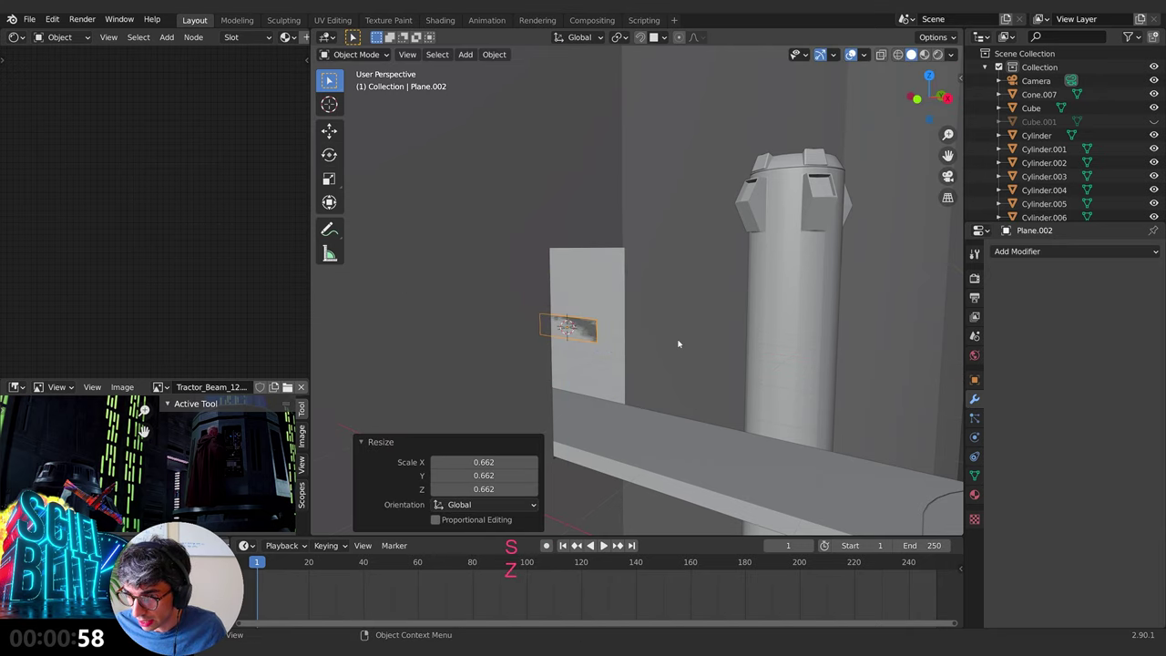
Step: Shift the strip along X and about 0.09 m along negative Y within the doorway, and scale it by 0.447 along Z
{"action": "key", "text": "g"}
{"action": "key", "text": "y"}
{"action": "key", "text": "Escape"}
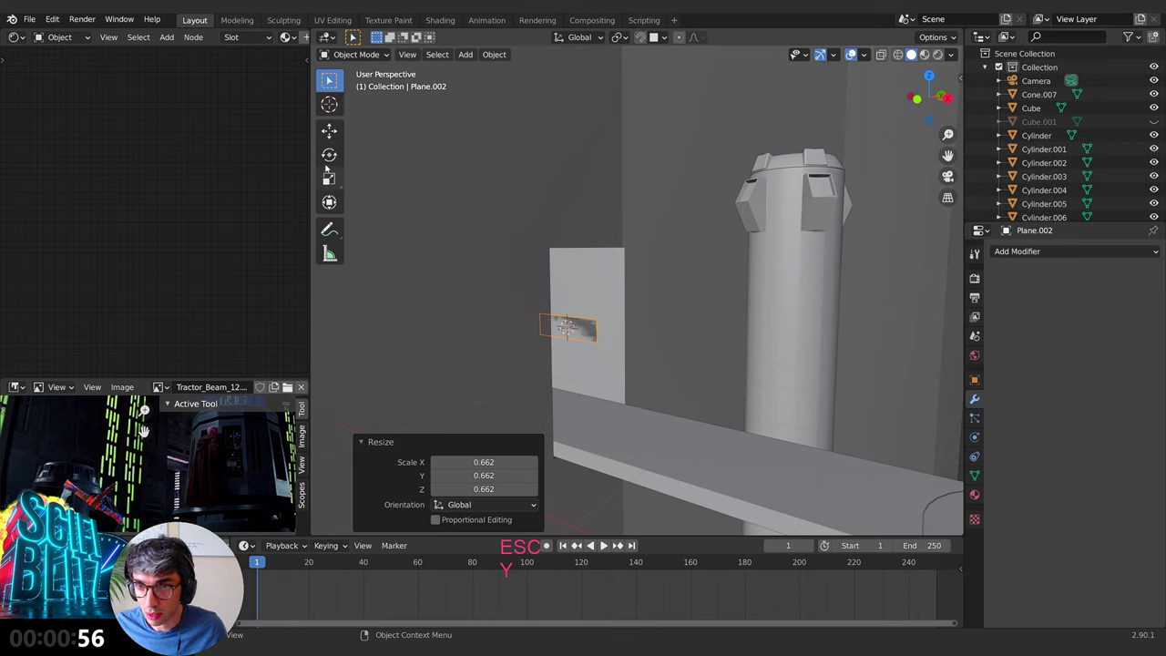
{"action": "left_click", "coordinate": [329, 133]}
{"action": "mouse_move", "coordinate": [606, 334]}
{"action": "left_mouse_down"}
{"action": "mouse_move", "coordinate": [637, 335]}
{"action": "mouse_move", "coordinate": [620, 325]}
{"action": "left_mouse_up"}
{"action": "key", "text": "ctrl+z"}
{"action": "key", "text": "s"}
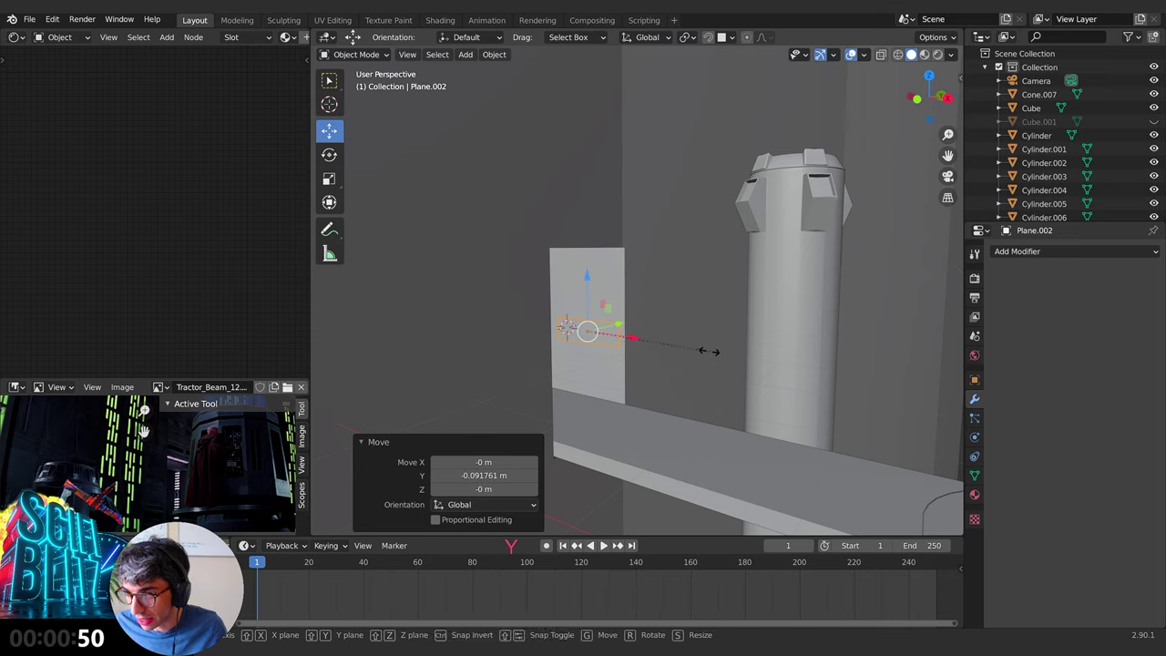
{"action": "key", "text": "z"}
{"action": "left_click", "coordinate": [647, 335]}
Step: Give the strip a new material with a white Emission surface at strength 3
{"action": "left_click", "coordinate": [975, 495]}
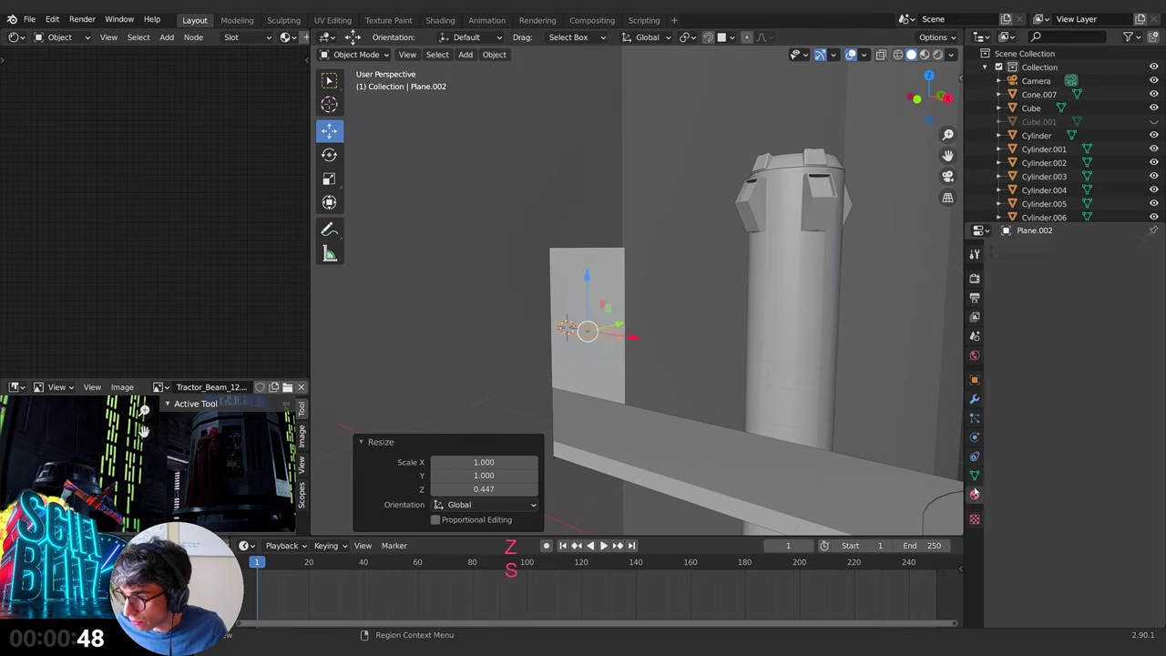
{"action": "left_click", "coordinate": [1029, 308]}
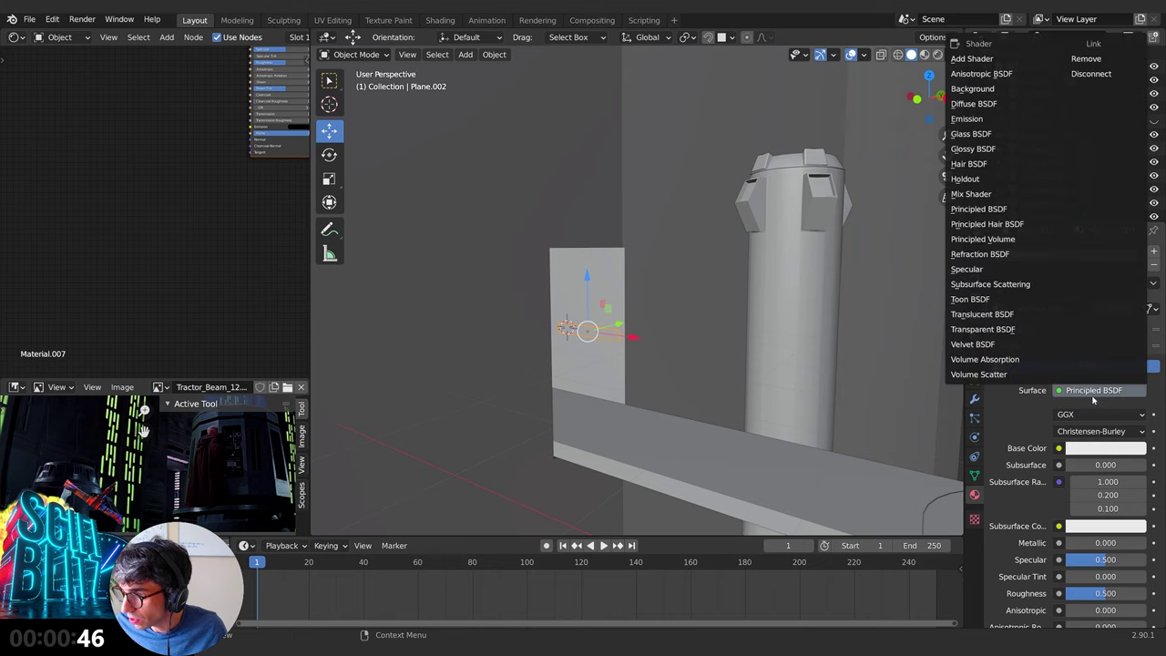
{"action": "left_click", "coordinate": [1079, 390]}
{"action": "left_click", "coordinate": [967, 118]}
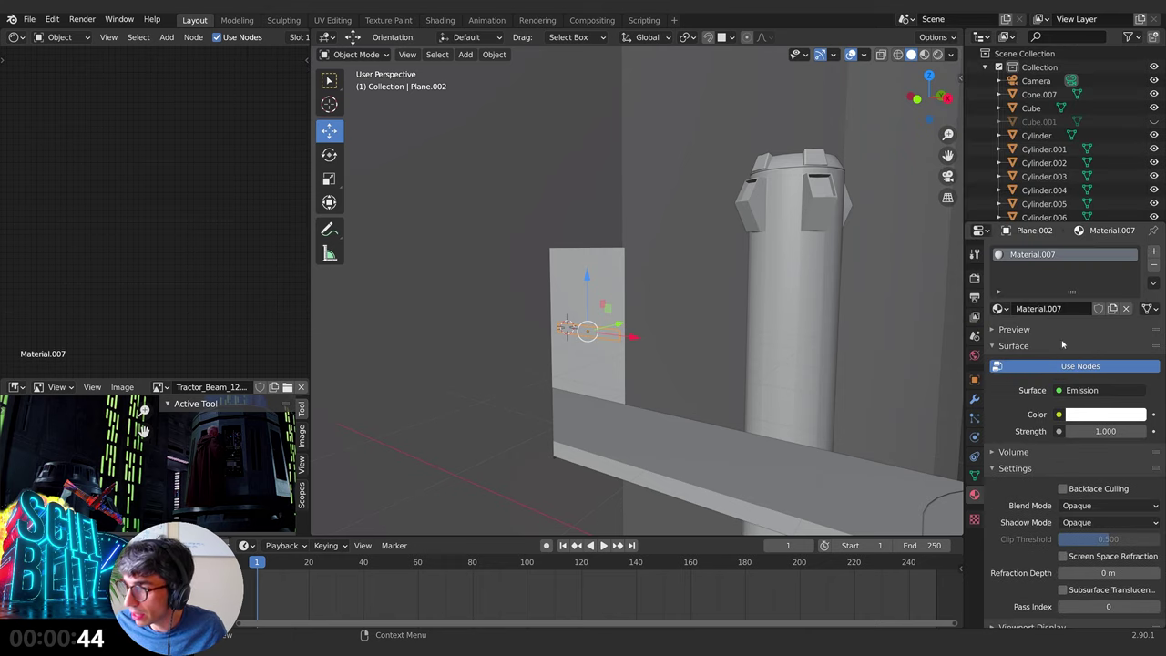
{"action": "left_click", "coordinate": [1107, 431]}
{"action": "key", "text": "Return"}
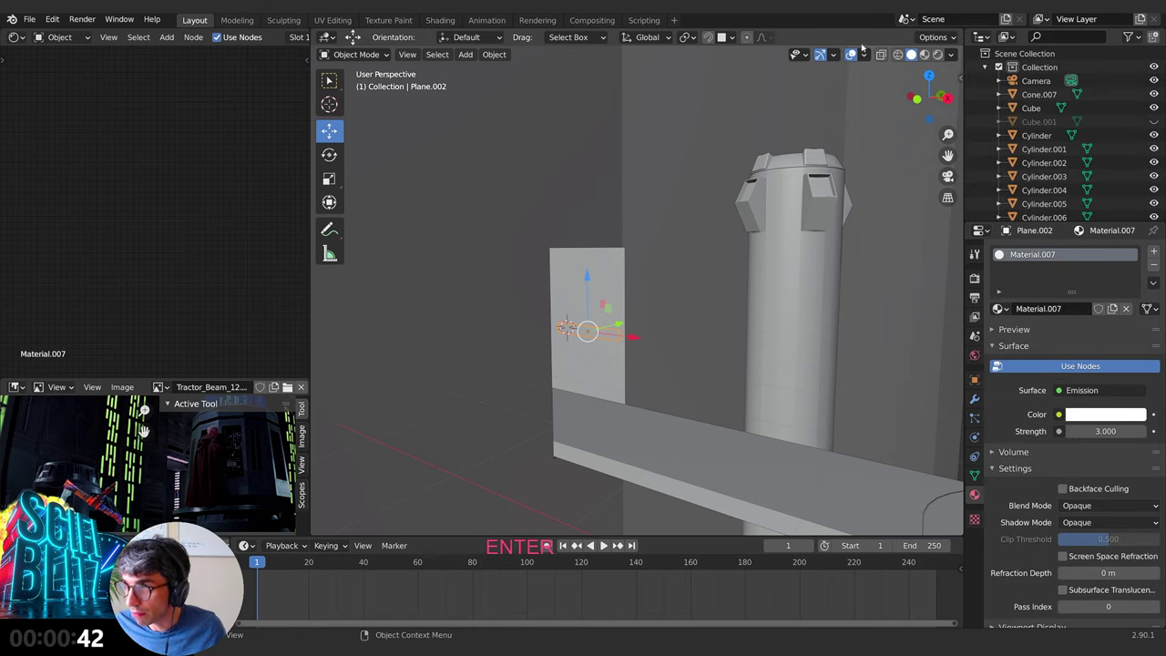
Step: Raise the glowing strip about 1.13 m along Z to the top of the doorway, using rendered shading
{"action": "left_click", "coordinate": [938, 54]}
{"action": "key", "text": "g"}
{"action": "key", "text": "z"}
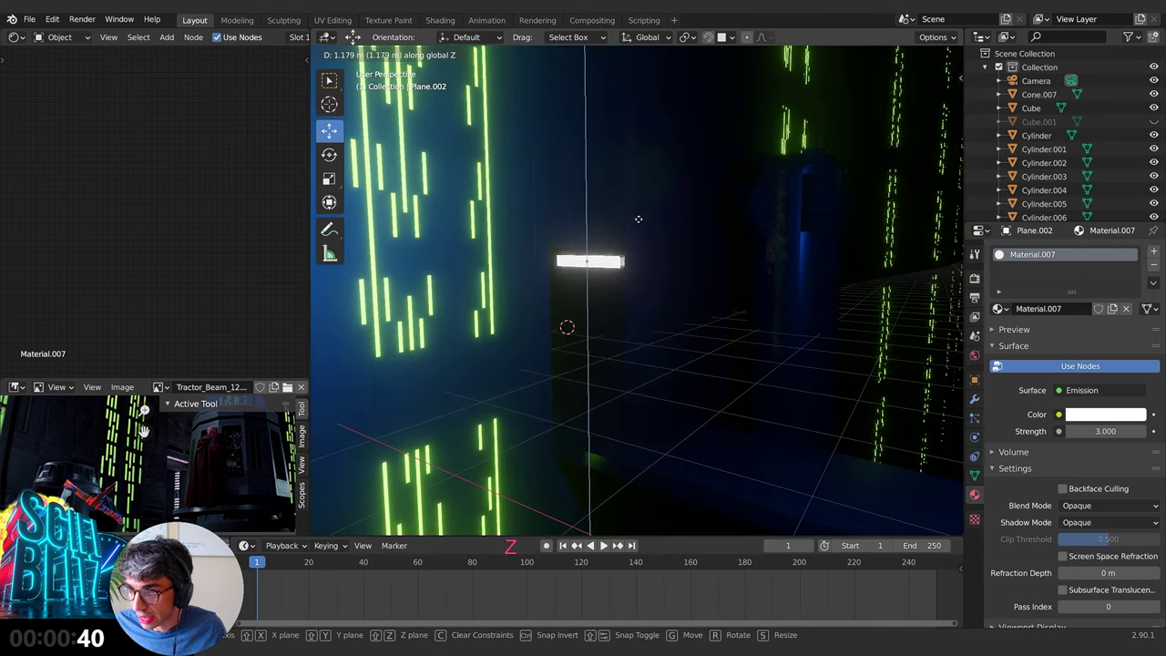
{"action": "left_click", "coordinate": [638, 220]}
Step: Add an Array modifier to the strip with relative offset factors X 0 and Y 1
{"action": "left_click", "coordinate": [974, 399]}
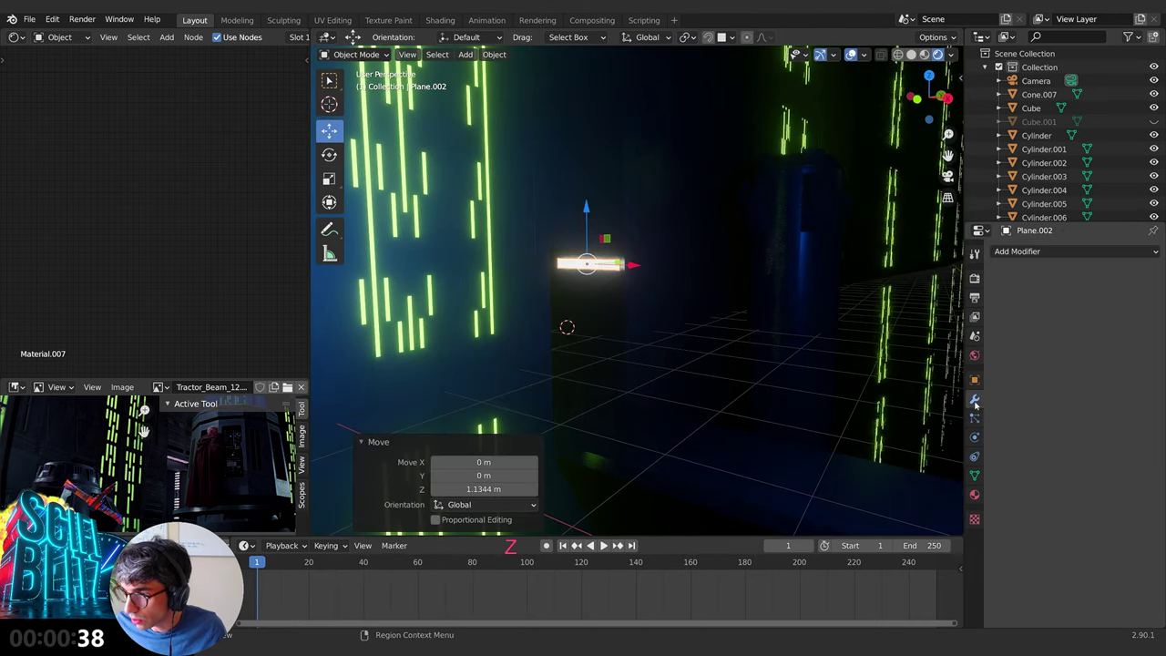
{"action": "left_click", "coordinate": [1048, 253]}
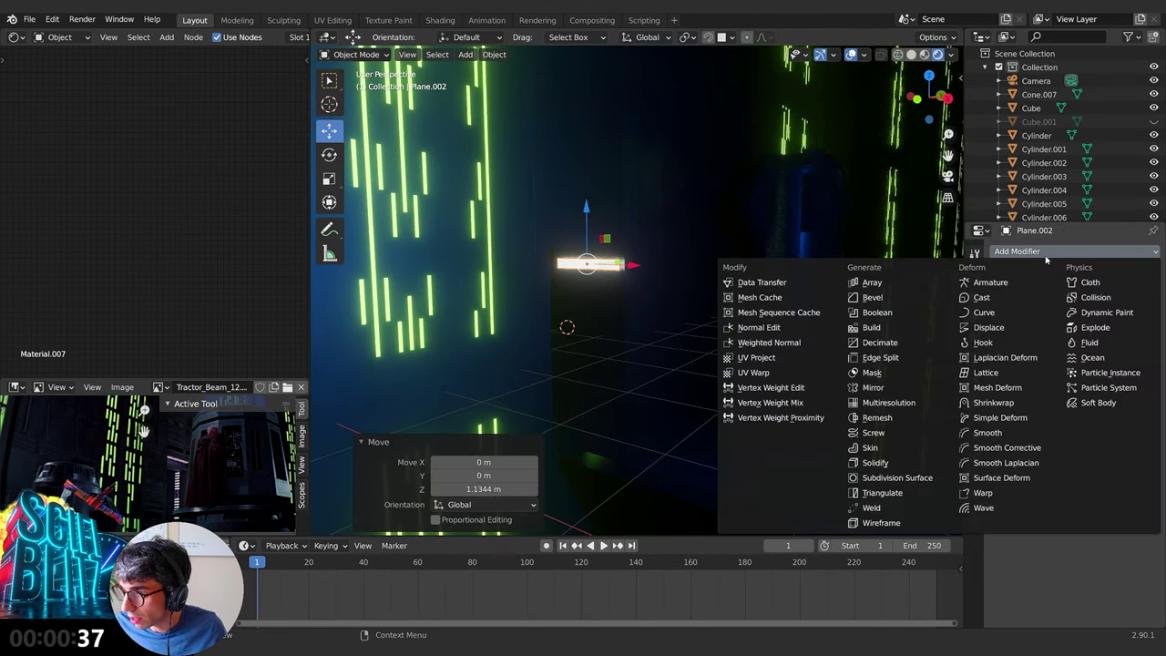
{"action": "left_click", "coordinate": [905, 284]}
{"action": "left_click", "coordinate": [1109, 351]}
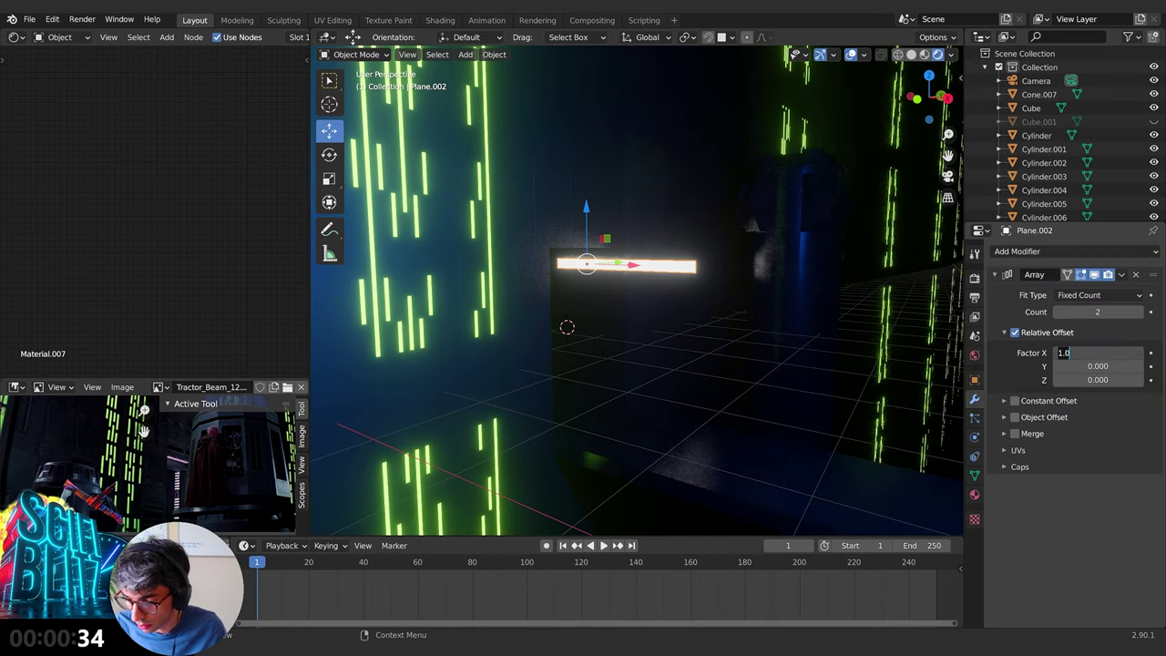
{"action": "type", "text": "0"}
{"action": "key", "text": "Tab"}
{"action": "type", "text": "1"}
{"action": "key", "text": "Return"}
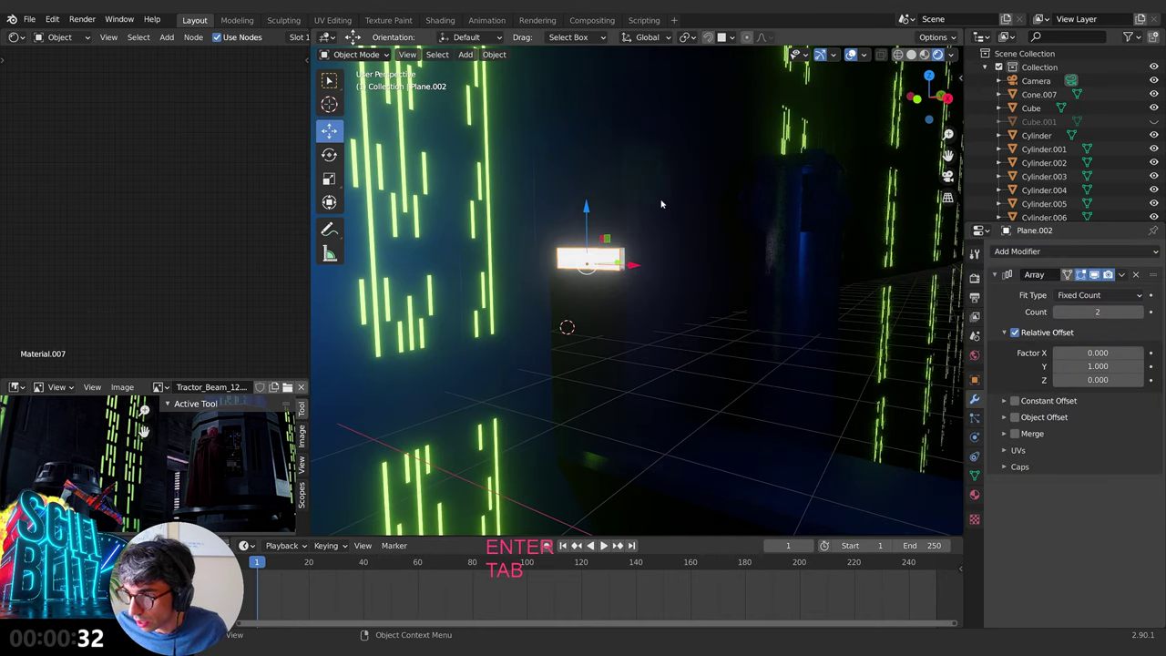
Step: Try the array's Fit Length type with a length of 5.9 m and remove the Array modifier
{"action": "left_click", "coordinate": [1097, 295]}
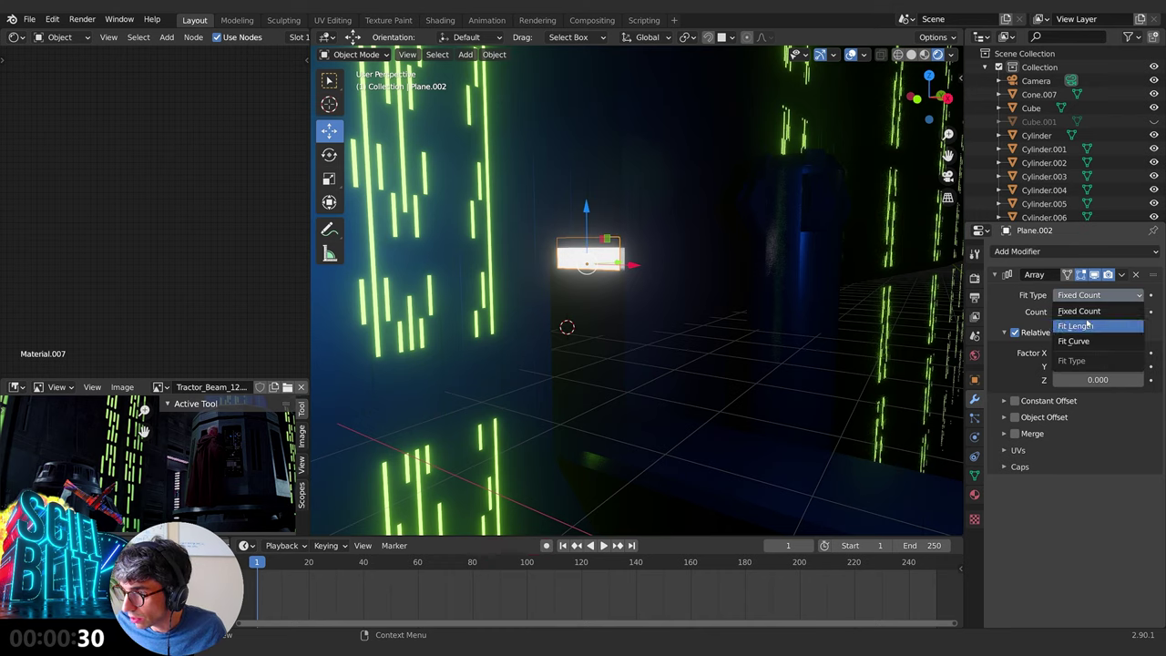
{"action": "left_click", "coordinate": [1092, 327]}
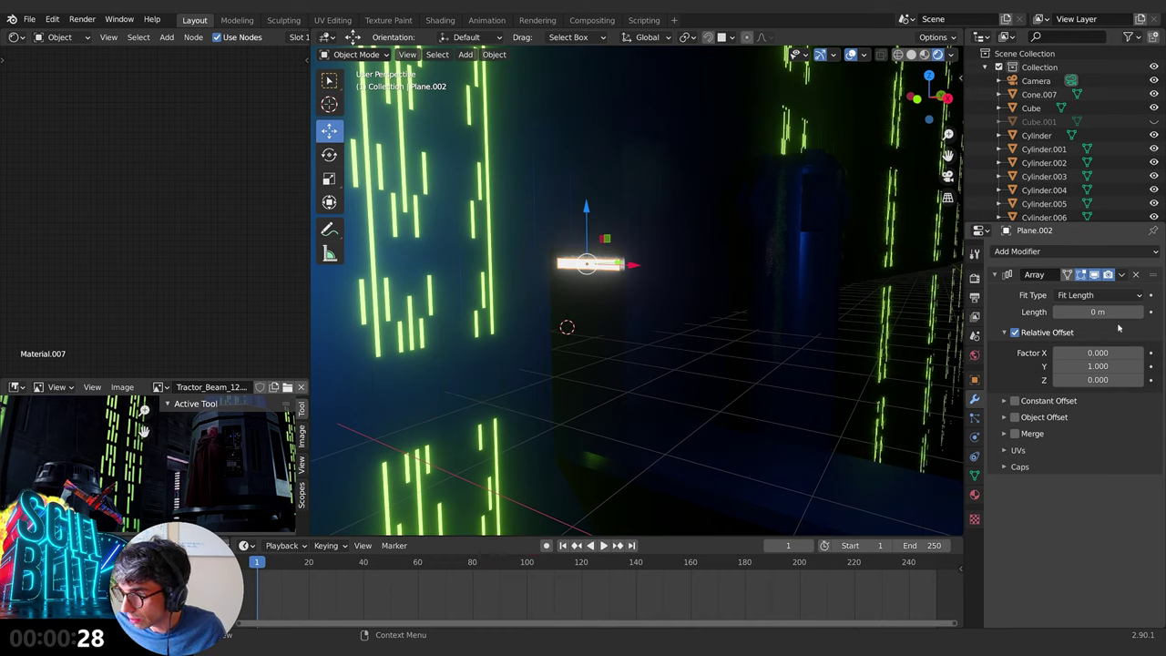
{"action": "left_click_drag", "start_coordinate": [1103, 311], "coordinate": [1139, 311]}
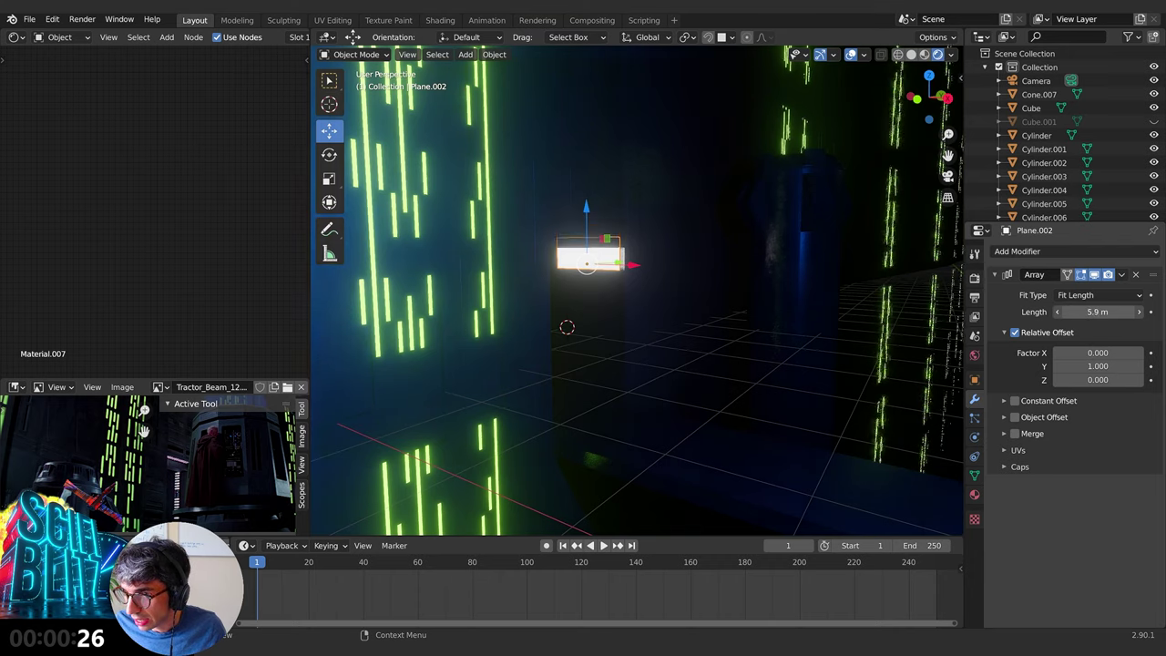
{"action": "left_click", "coordinate": [1135, 274]}
Step: Duplicate the glowing strip and move the copy about 0.32 m down along Z
{"action": "key", "text": "shift+d"}
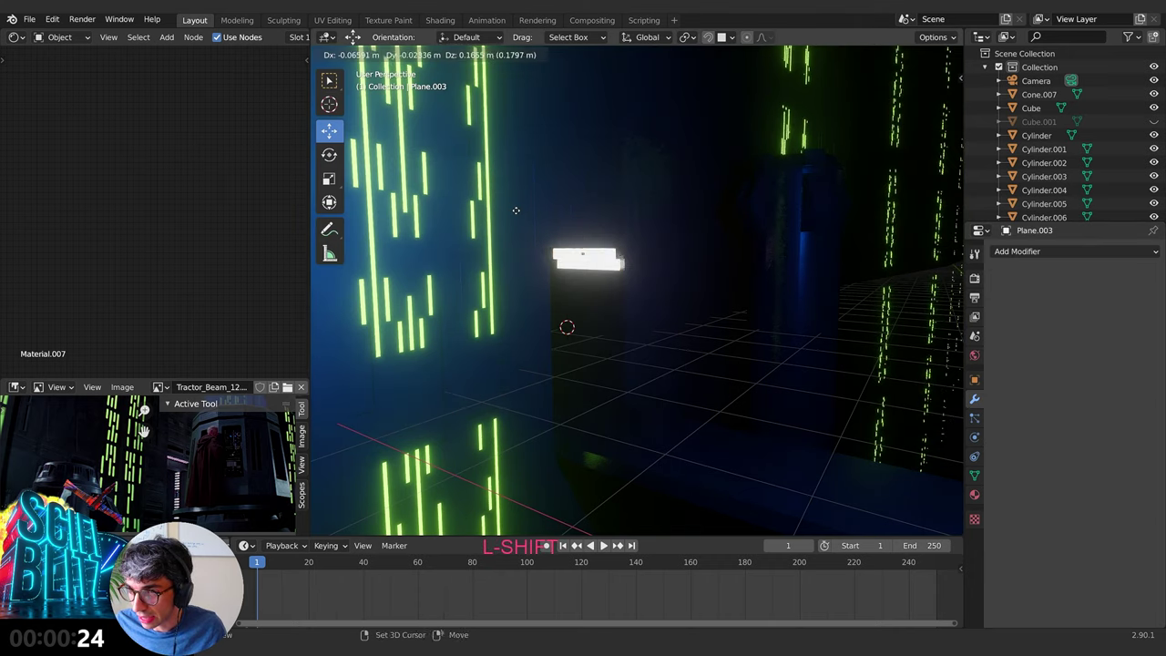
{"action": "key", "text": "Escape"}
{"action": "key", "text": "g"}
{"action": "key", "text": "z"}
{"action": "left_click", "coordinate": [576, 256]}
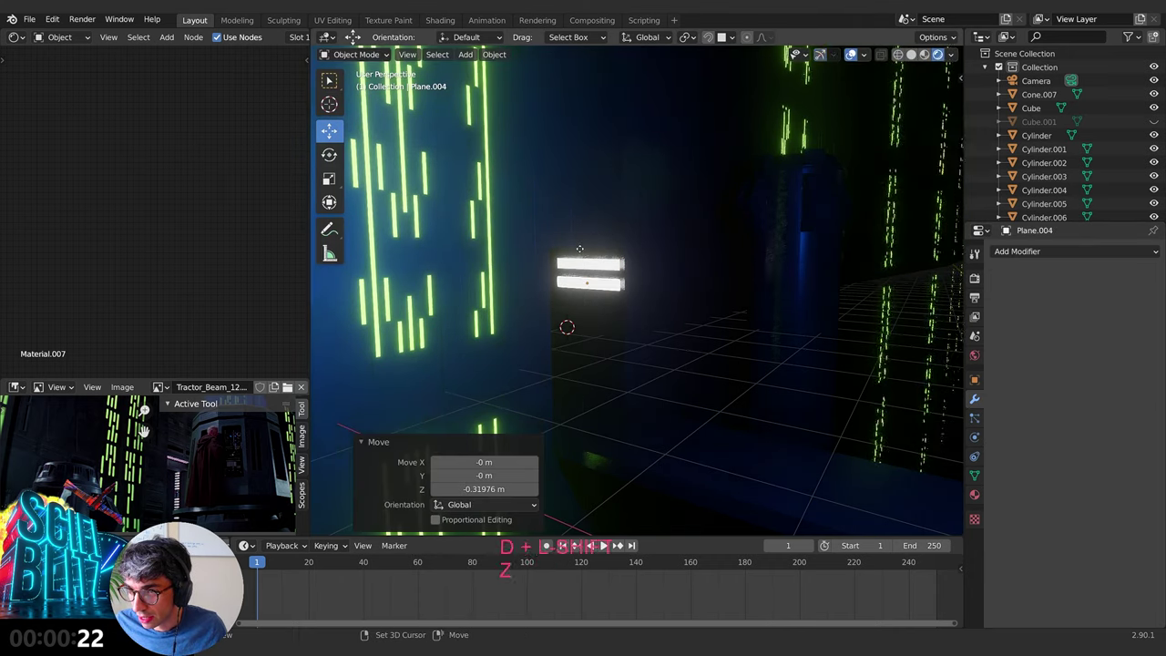
Step: Duplicate the second glowing strip and move the copy down along Z to form a third strip
{"action": "key", "text": "shift+d"}
{"action": "key", "text": "Escape"}
{"action": "key", "text": "g"}
{"action": "key", "text": "z"}
{"action": "left_click", "coordinate": [581, 272]}
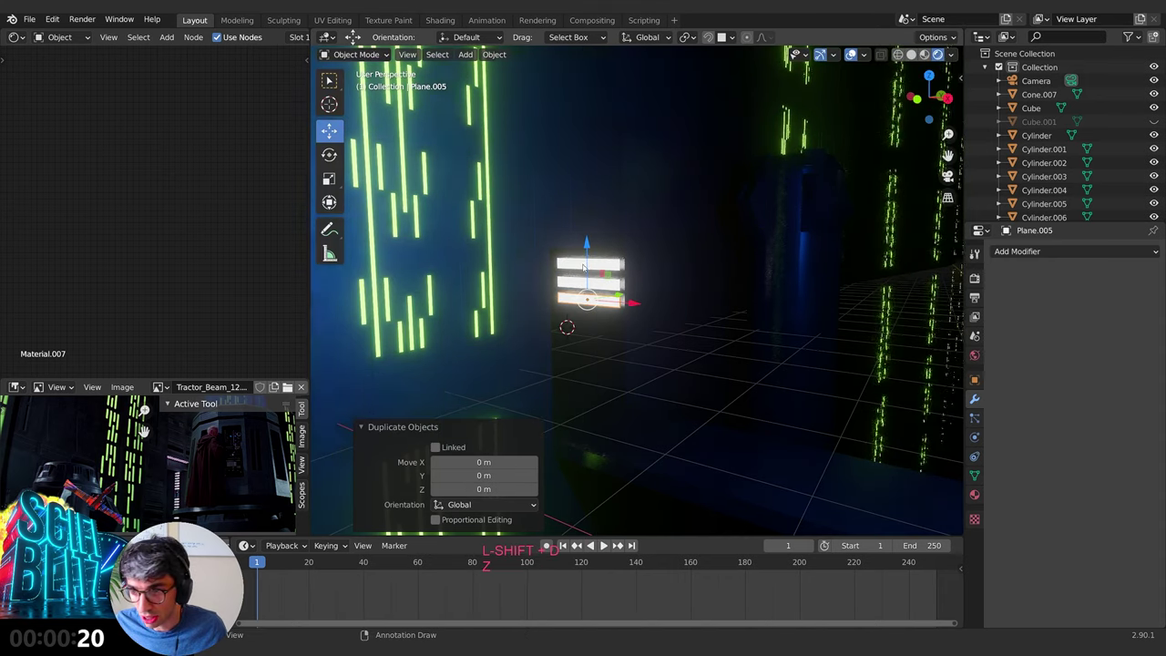
Step: Duplicate the third glowing strip and move the copy down along Z to form an evenly spaced fourth strip
{"action": "key", "text": "shift+d"}
{"action": "key", "text": "Escape"}
{"action": "key", "text": "g"}
{"action": "key", "text": "z"}
{"action": "left_click", "coordinate": [584, 283]}
Step: Duplicate all four glowing strips together and move the copies about 1.17 m down along Z to continue the doorway's column of strips
{"action": "left_click", "coordinate": [606, 300], "text": "shift"}
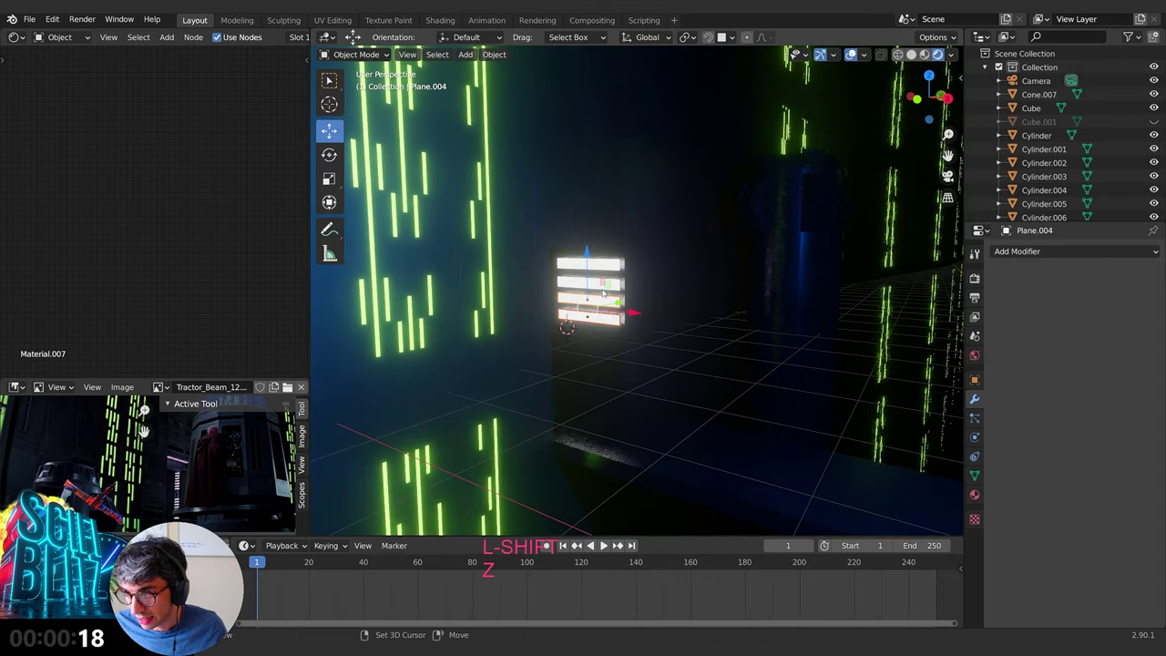
{"action": "left_click", "coordinate": [607, 285], "text": "shift"}
{"action": "left_click", "coordinate": [608, 266], "text": "shift"}
{"action": "key", "text": "shift+d"}
{"action": "key", "text": "Escape"}
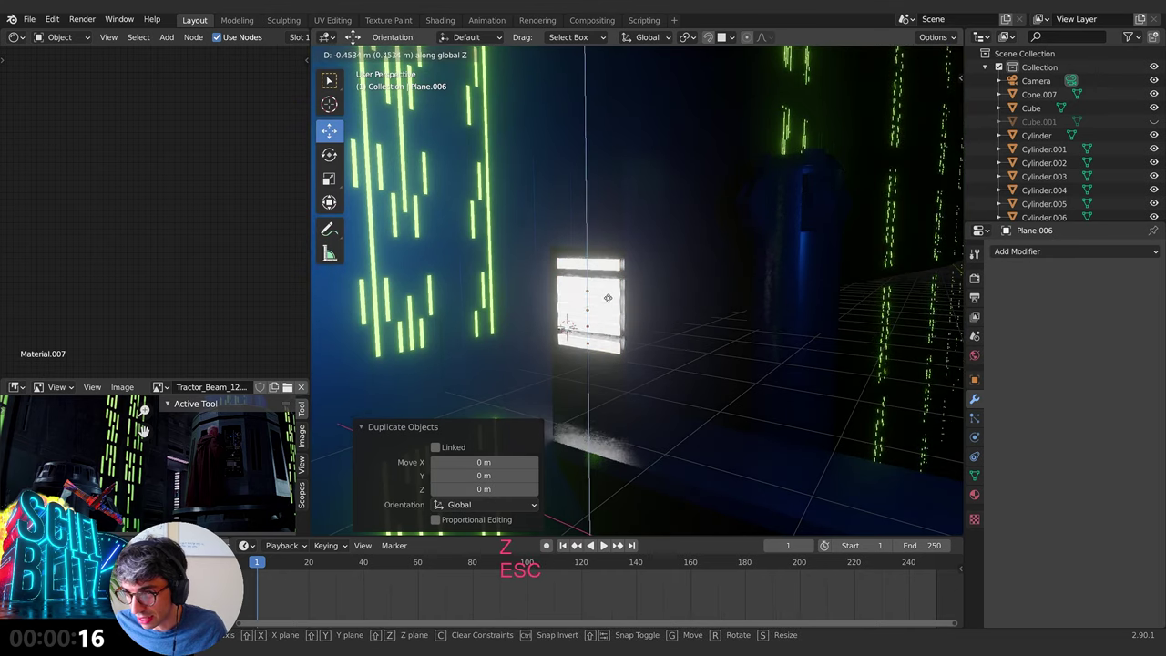
{"action": "key", "text": "g"}
{"action": "key", "text": "z"}
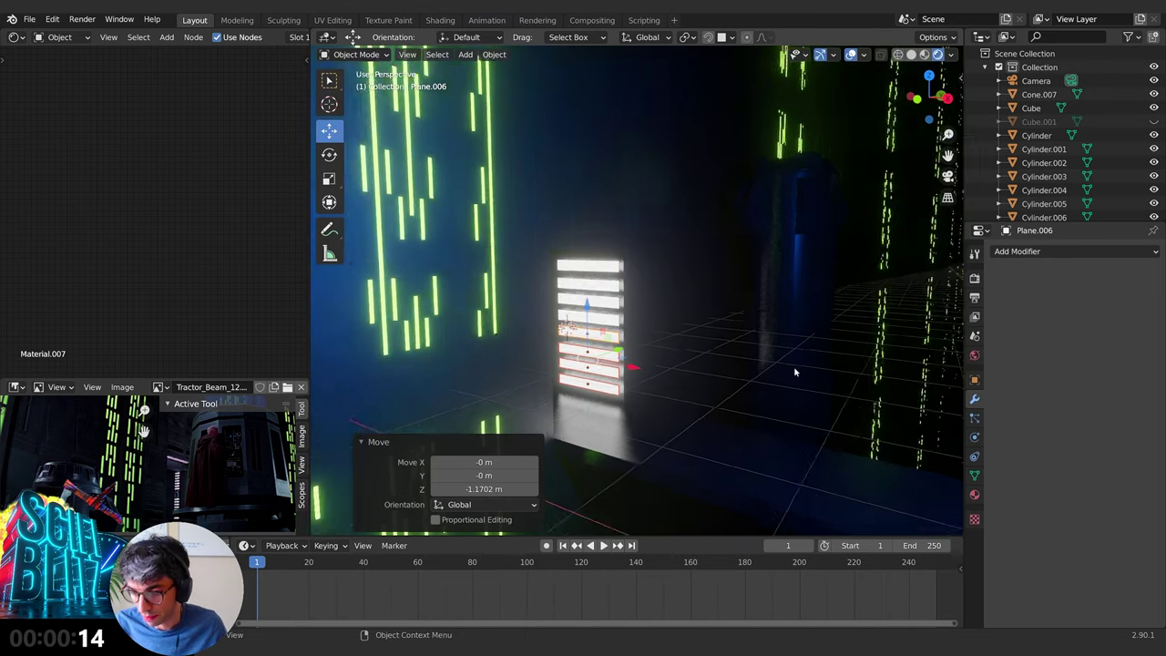
{"action": "key", "text": "a"}
Step: Thin all the glowing doorway strips by scaling them to about 0.47 along Z around their individual origins
{"action": "key", "text": "KP_0"}
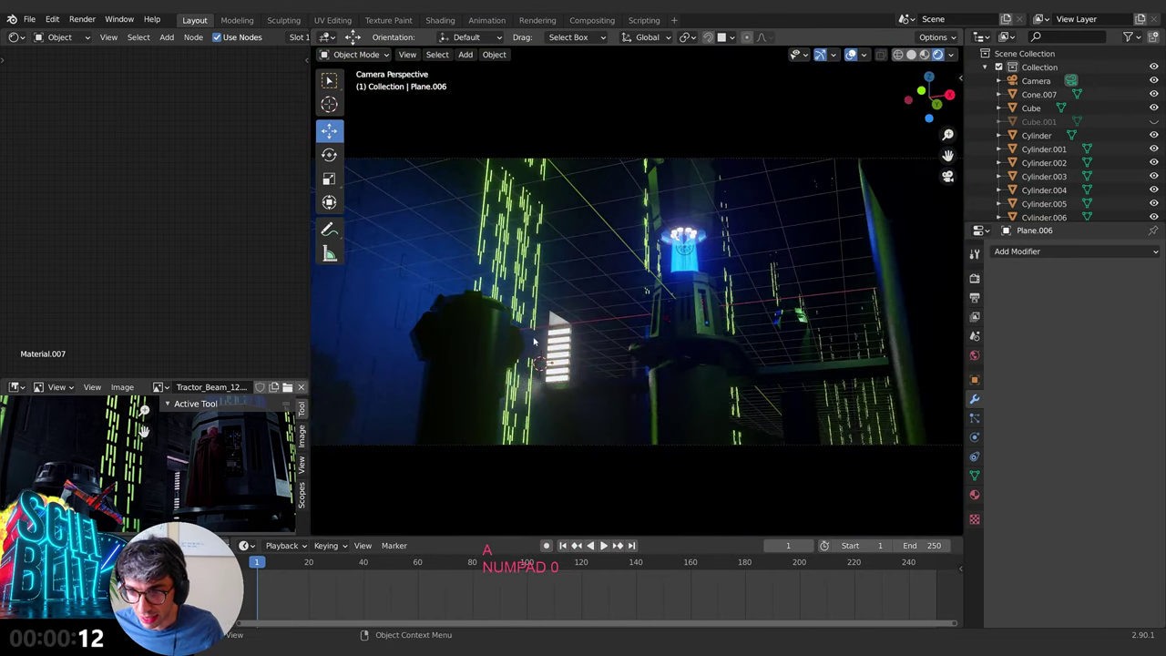
{"action": "left_click", "coordinate": [560, 338], "text": "shift"}
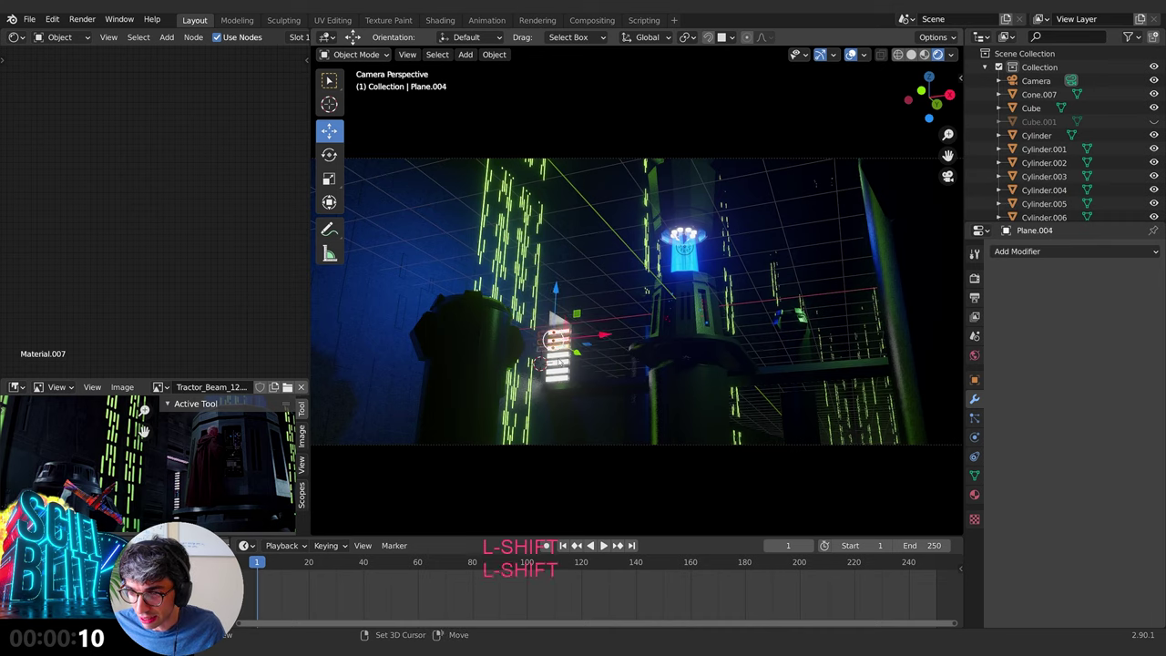
{"action": "left_click", "coordinate": [558, 343], "text": "shift"}
{"action": "left_click", "coordinate": [560, 358], "text": "shift"}
{"action": "left_click", "coordinate": [559, 370], "text": "shift"}
{"action": "left_click", "coordinate": [558, 377], "text": "shift"}
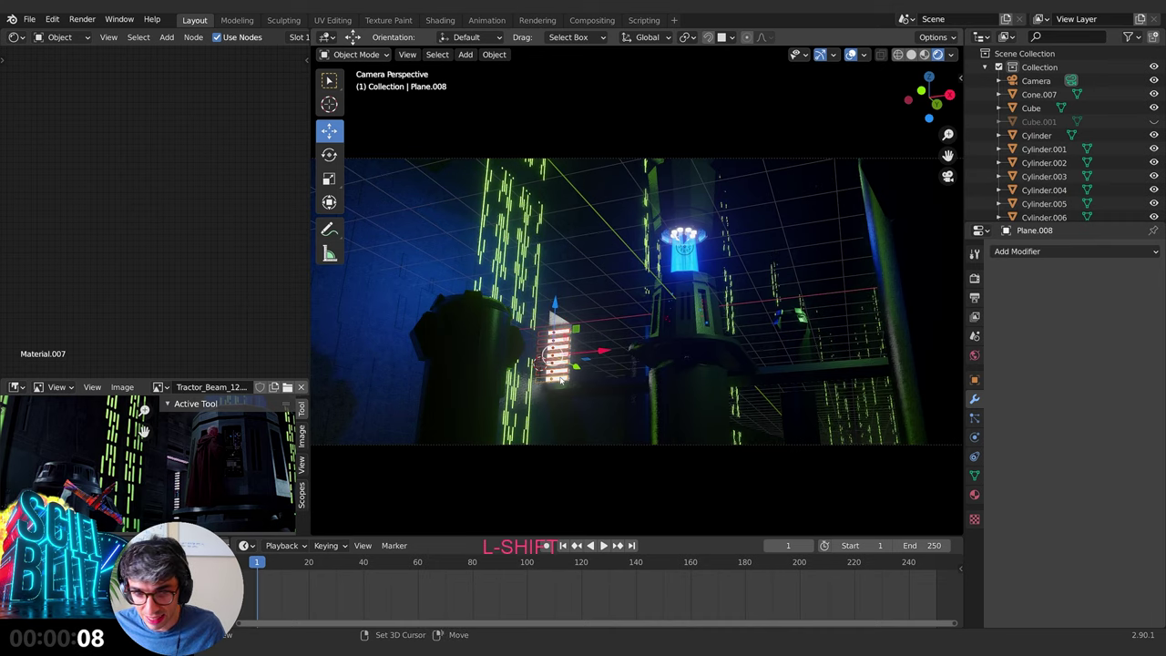
{"action": "left_click", "coordinate": [686, 37]}
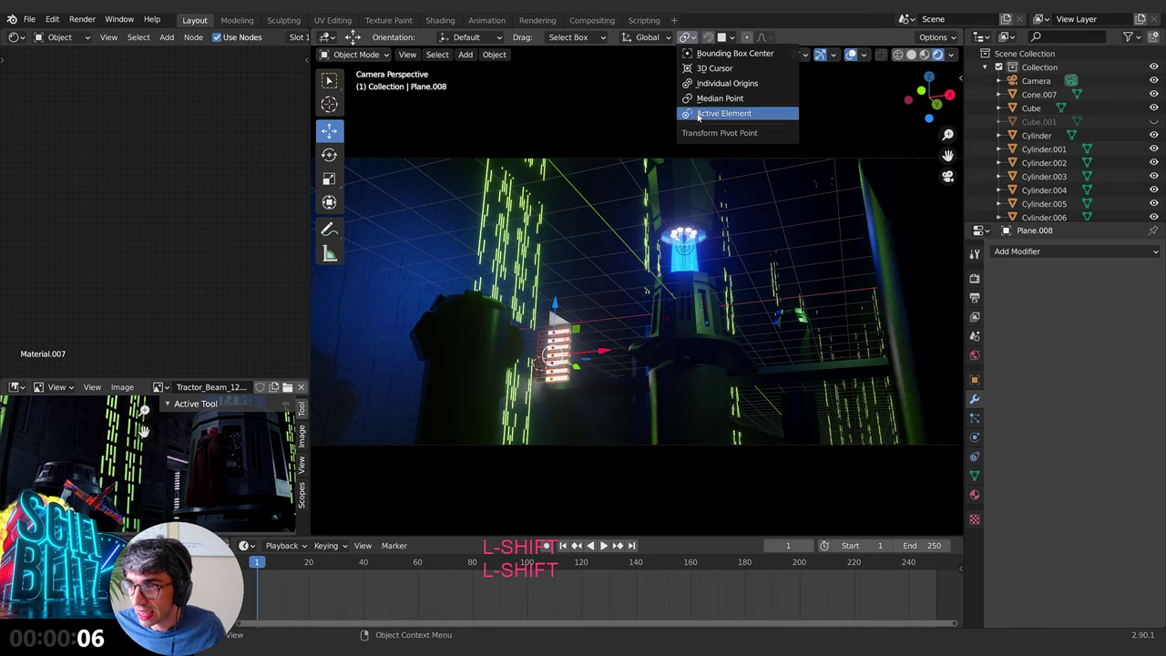
{"action": "left_click", "coordinate": [712, 82]}
{"action": "key", "text": "s"}
{"action": "key", "text": "z"}
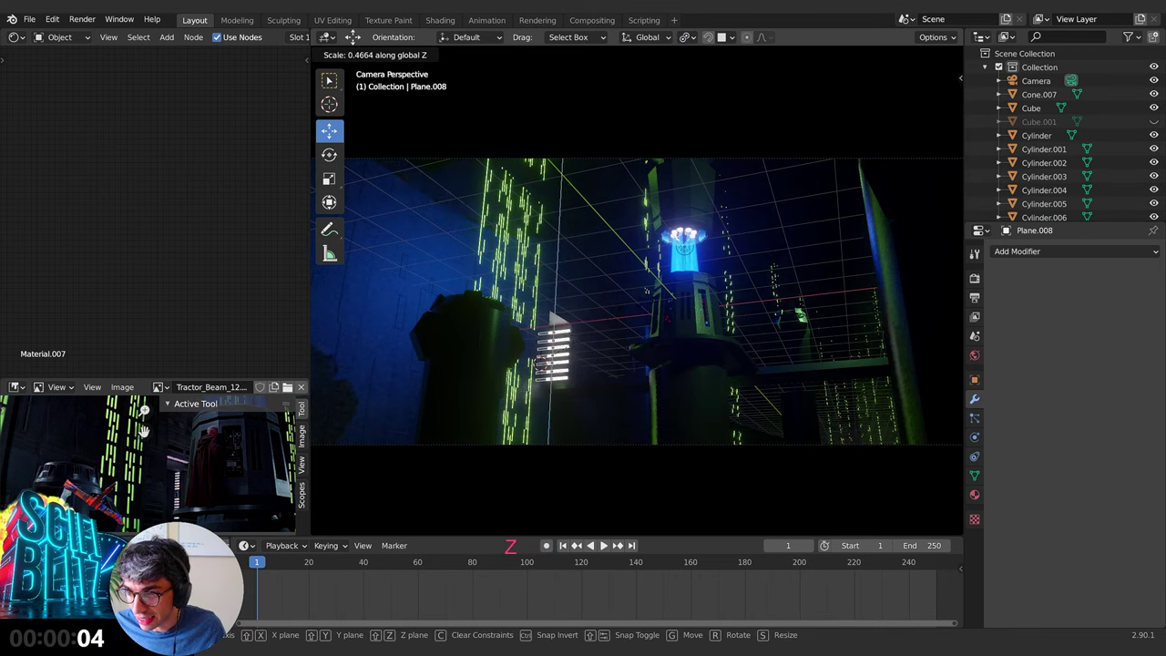
{"action": "left_click", "coordinate": [653, 302]}
Step: Deselect all objects and hide the viewport overlays for a clean camera view of the scene
{"action": "key", "text": "Tab"}
{"action": "key", "text": "Tab"}
{"action": "key", "text": "a"}
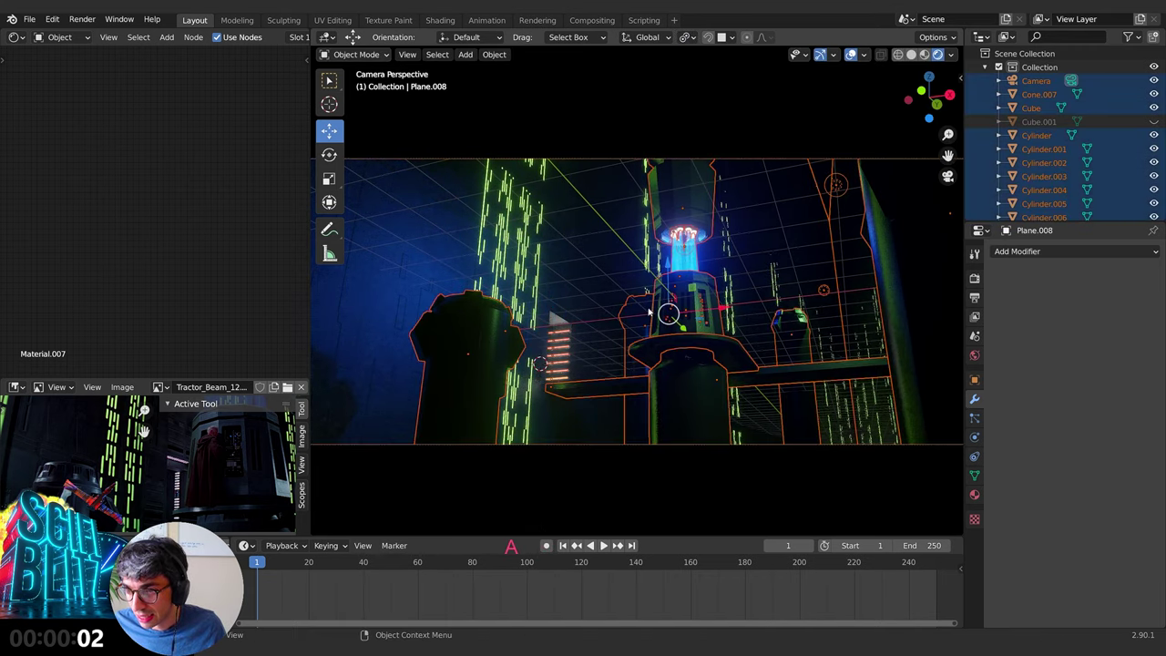
{"action": "key", "text": "a"}
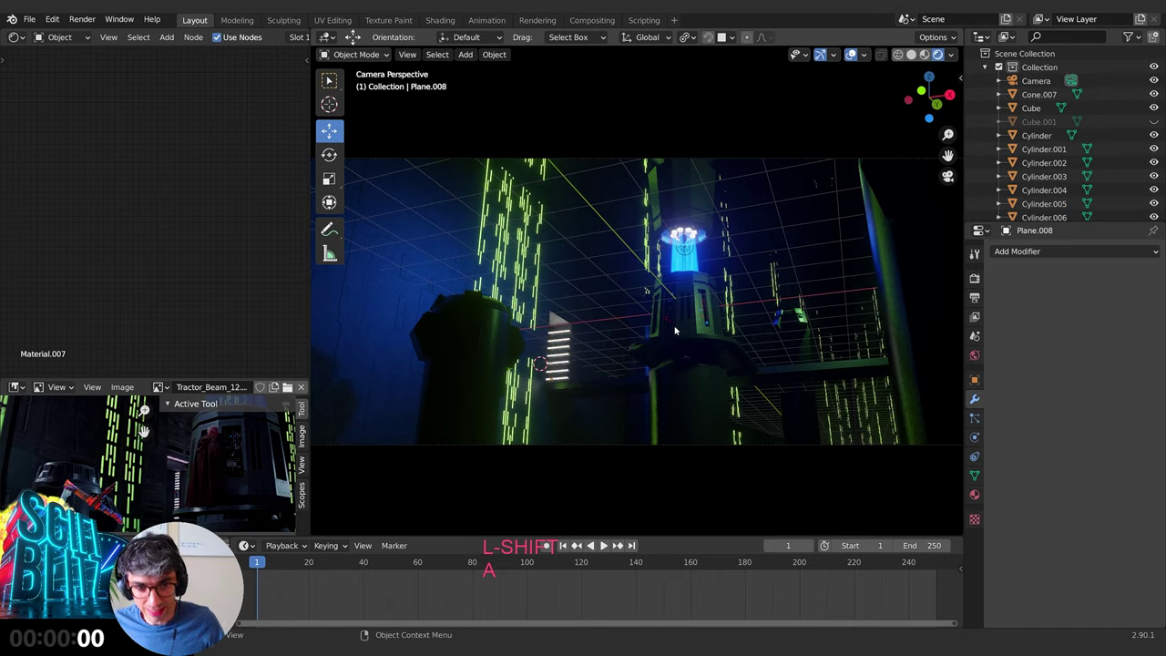
{"action": "key", "text": "shift+alt+z"}
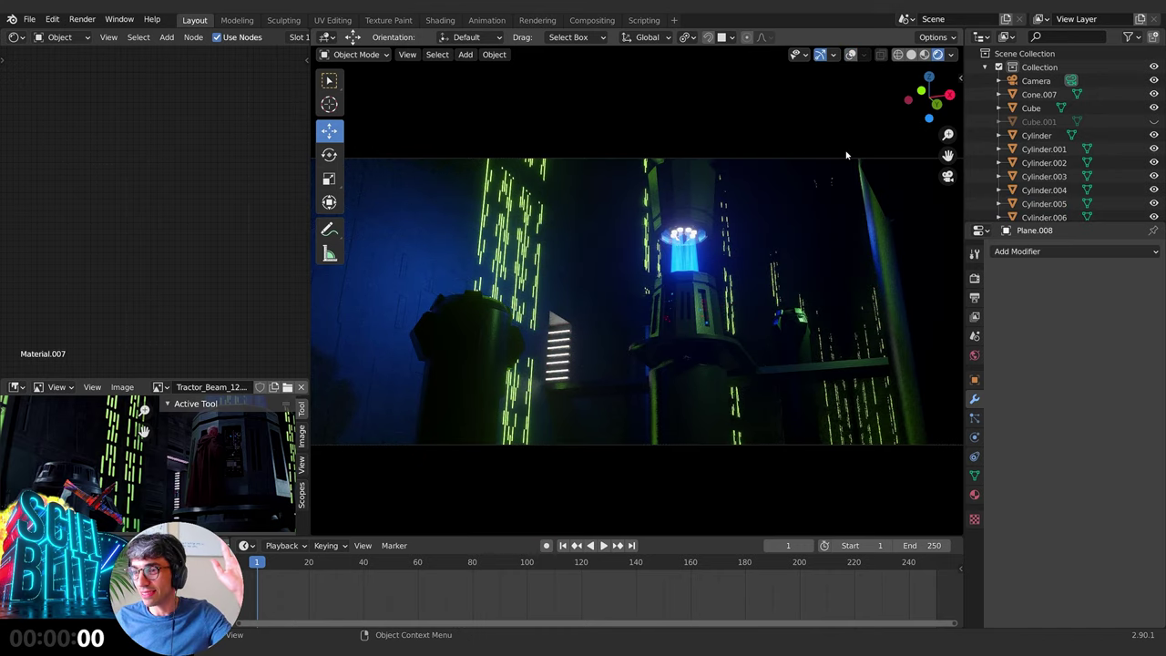